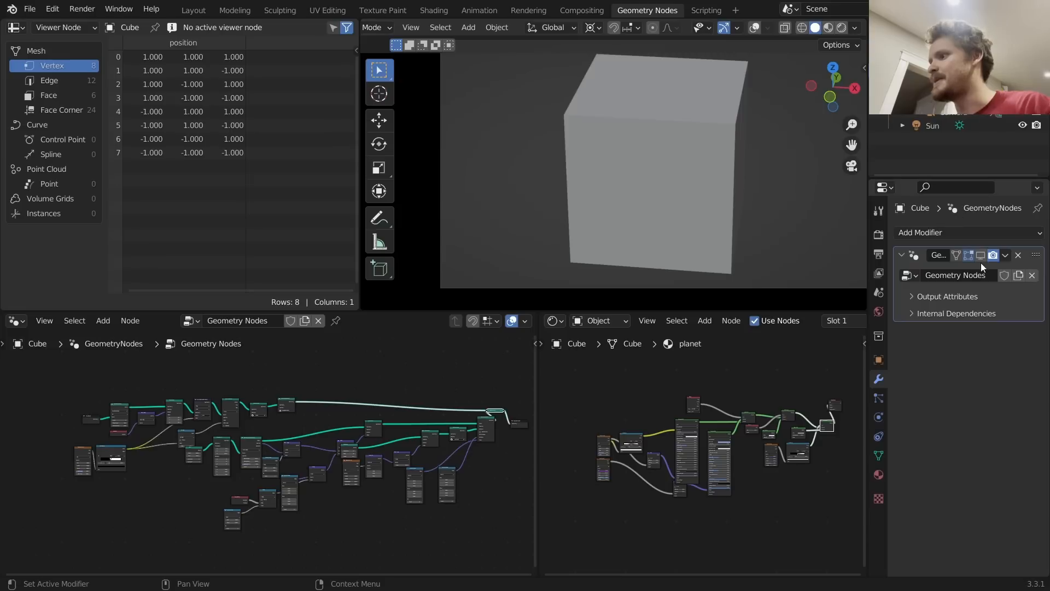
Show the Geometry Nodes modifier's result in the viewport and view the finished planet in rendered shading
left_click(980, 256)
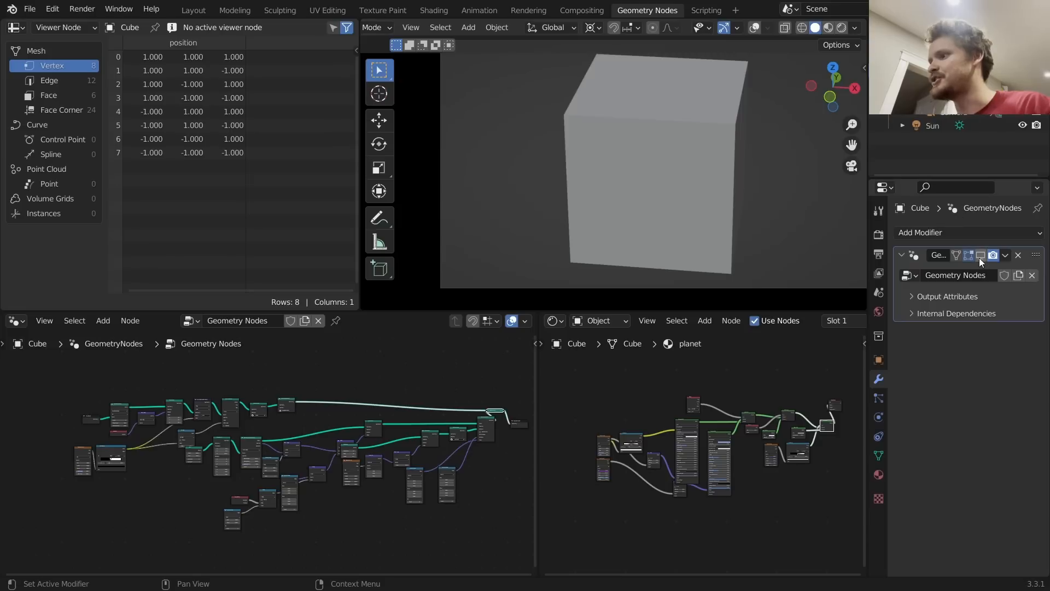
left_click(842, 28)
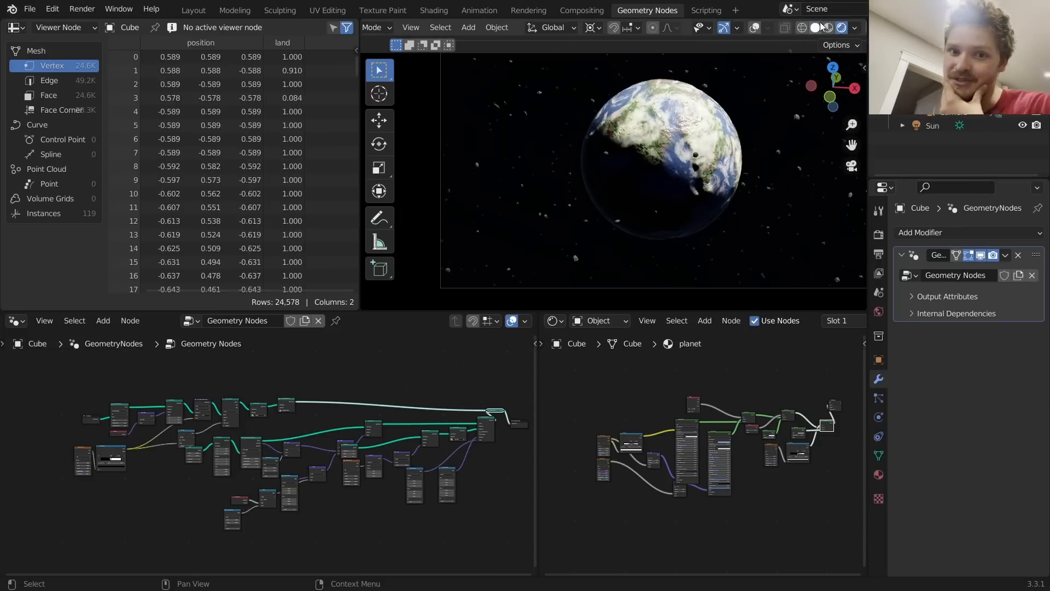
key("KP_0")
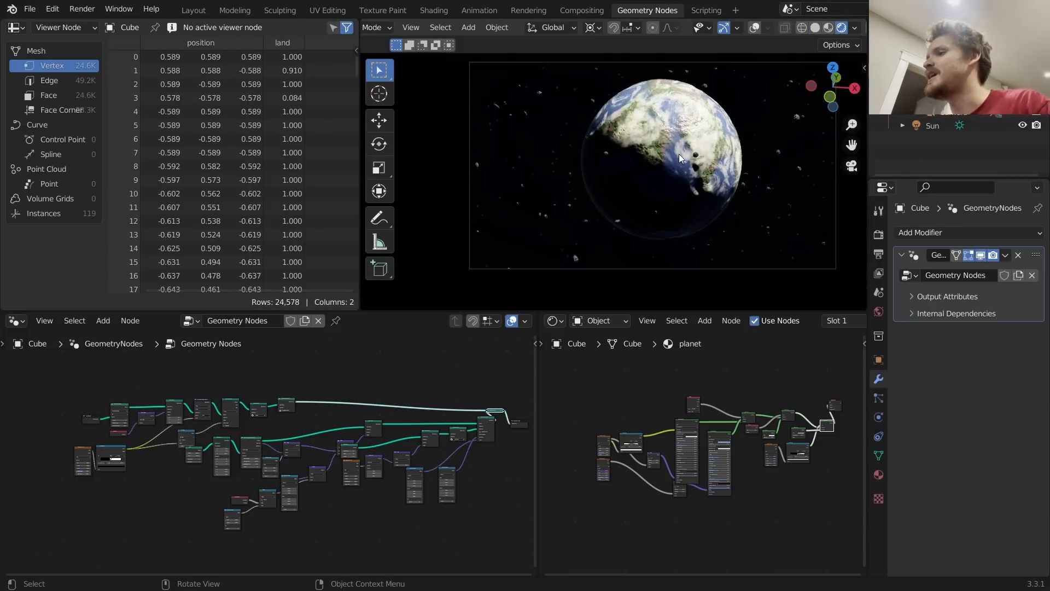
scroll(677, 149, "up", 3)
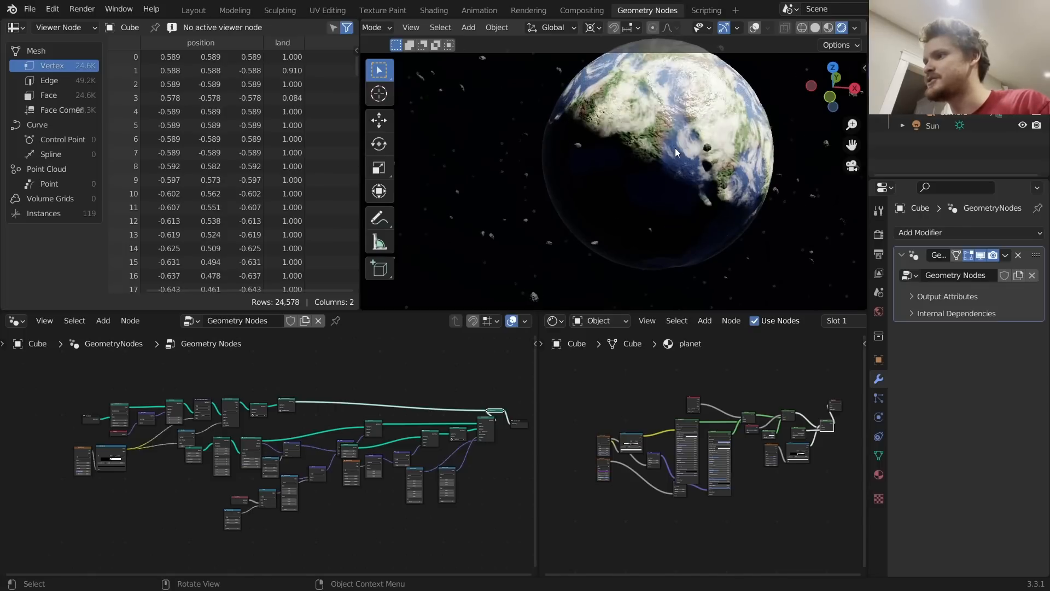
Set the W value of the 4D Noise Texture node to 1.760 and look over the changed planet
scroll(263, 471, "up", 8)
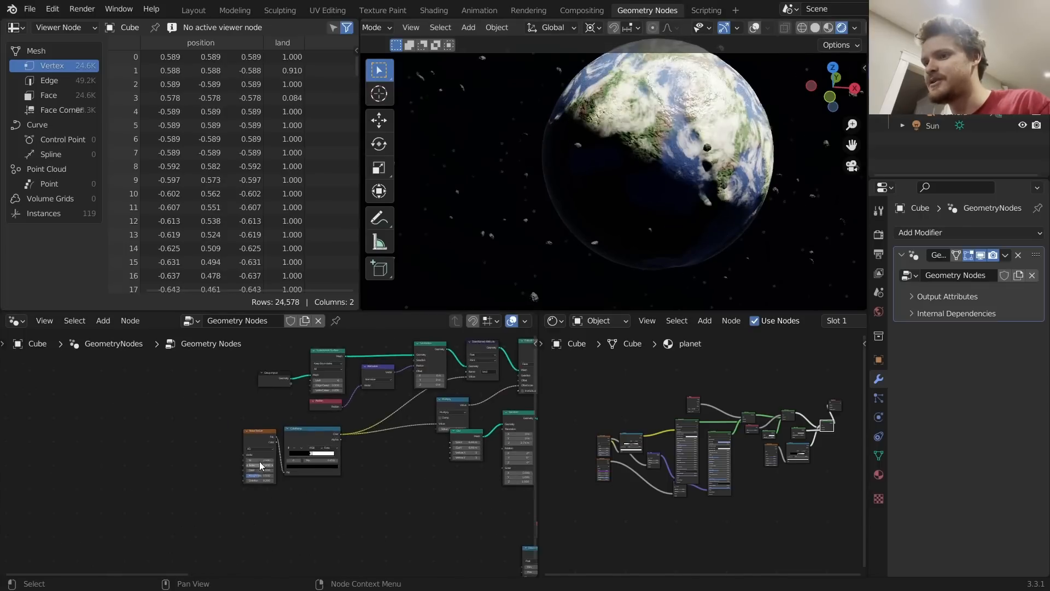
left_click_drag(263, 470, 393, 471)
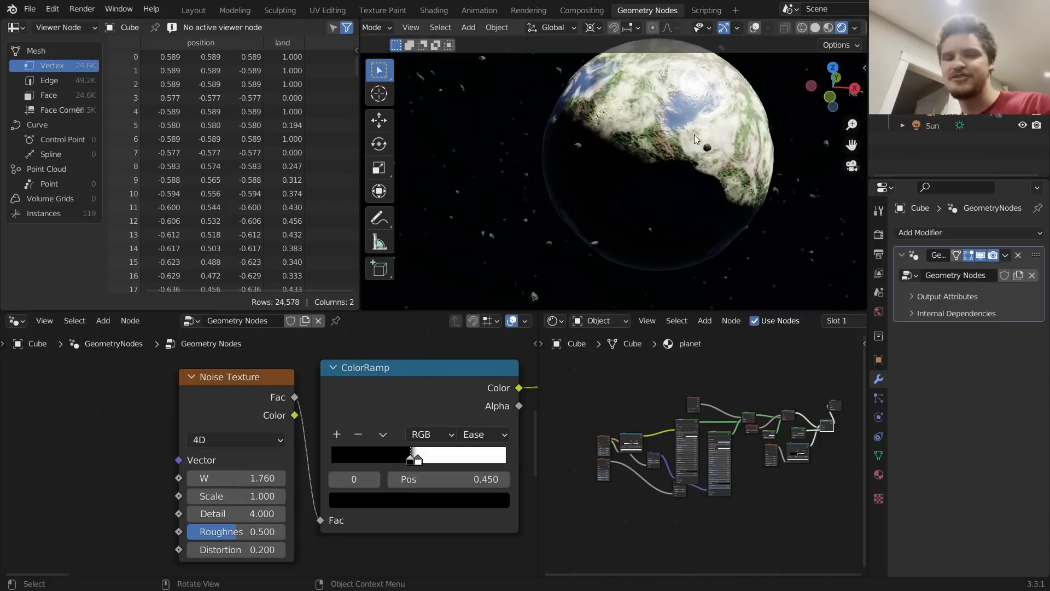
key("KP_0")
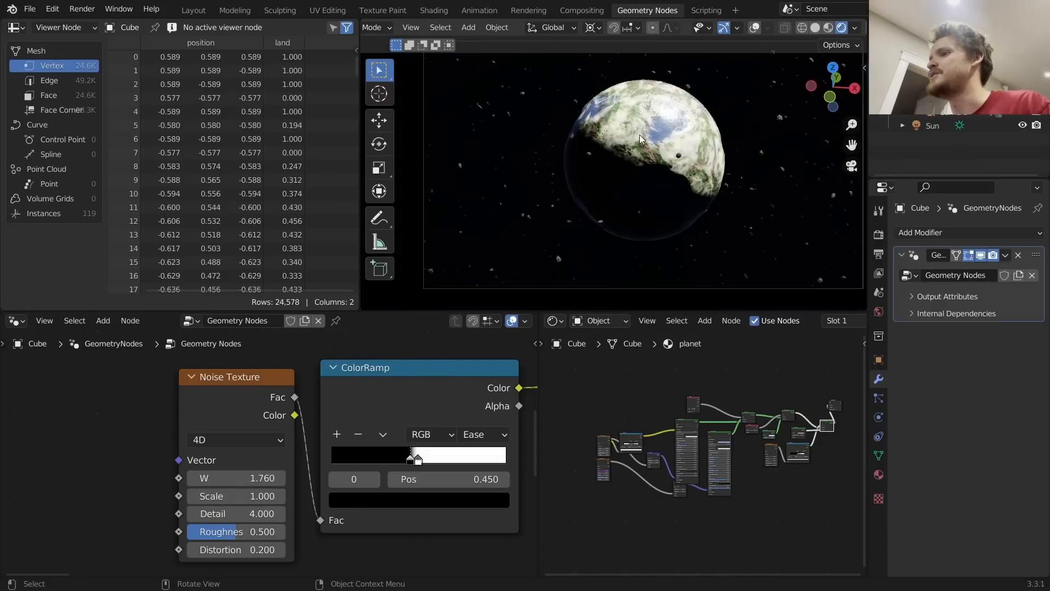
key("KP_0")
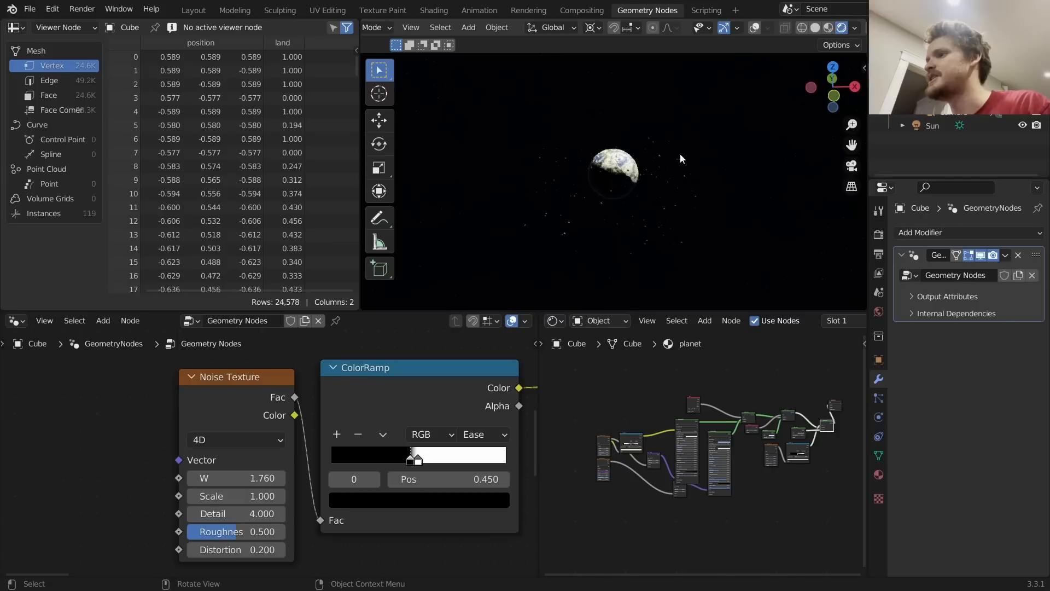
scroll(652, 175, "up", 2)
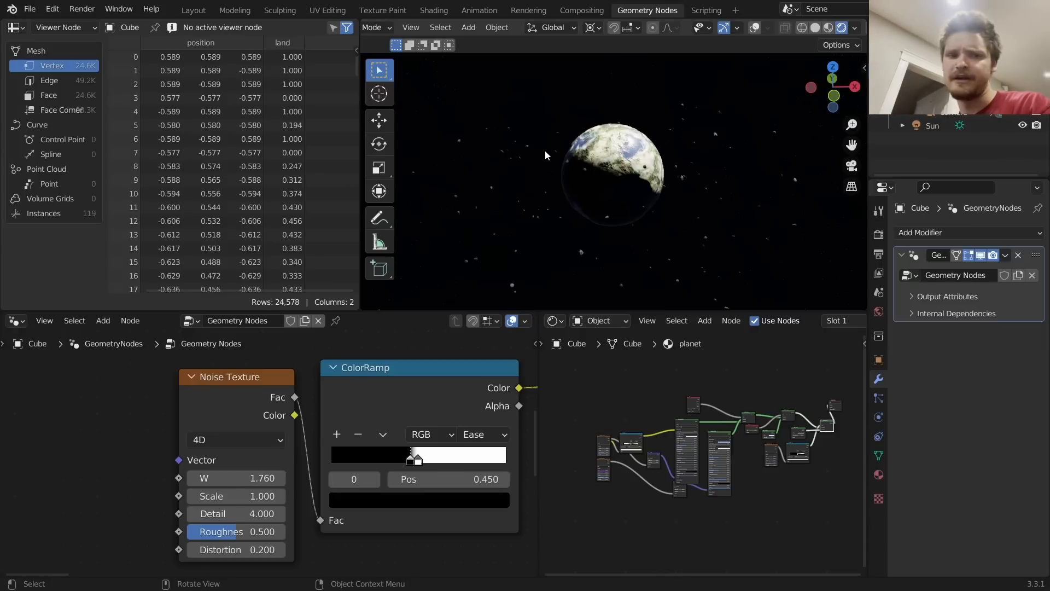
Create a new file without saving the changes to NodevemberDay1.blend
key("ctrl+n")
left_click(584, 145)
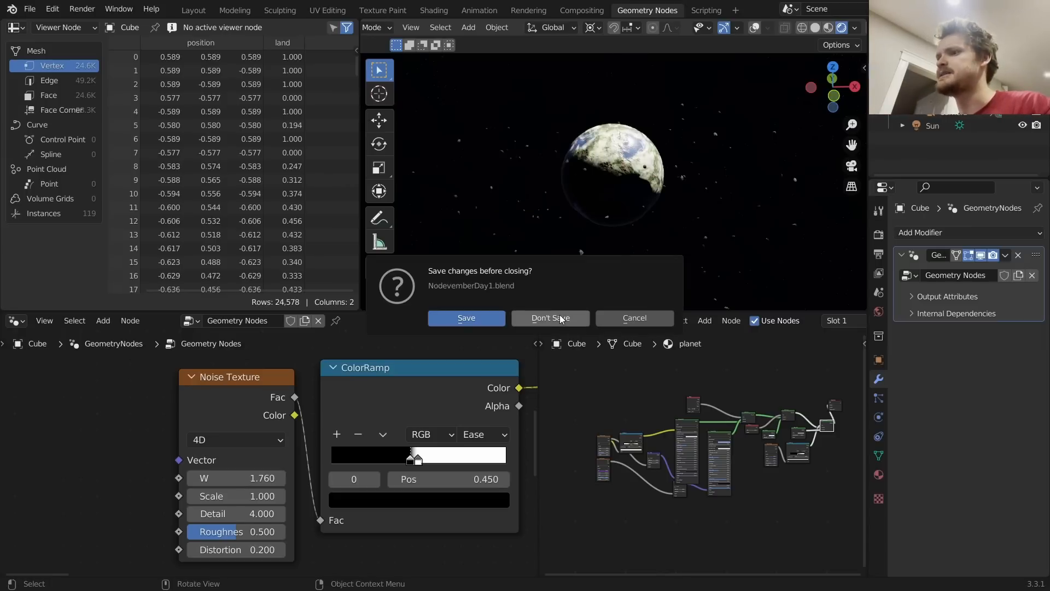
left_click(561, 319)
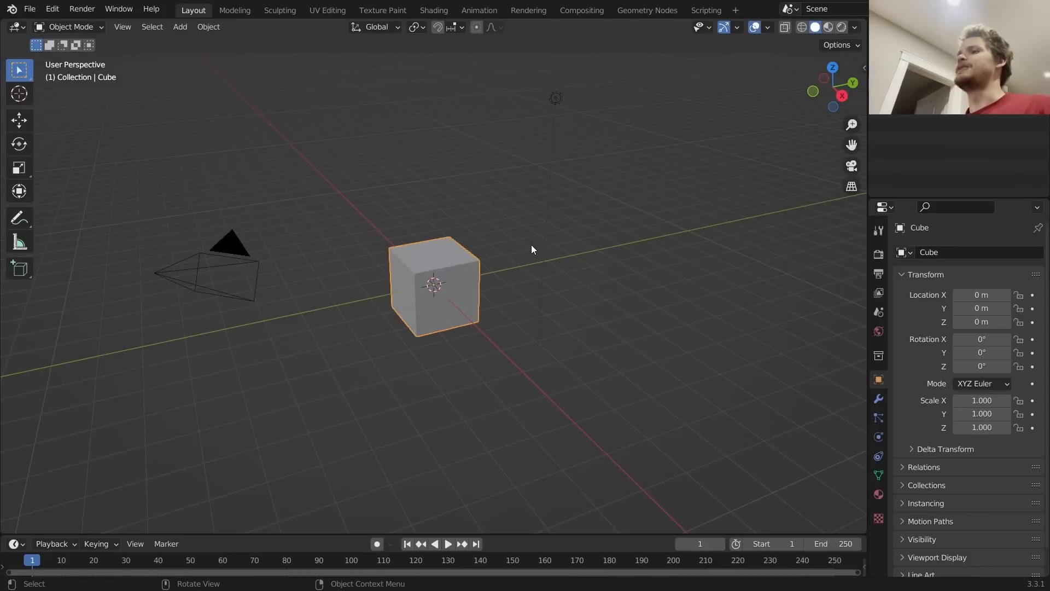
Delete all default objects from the scene and add a new mesh cube
key("a")
key("x")
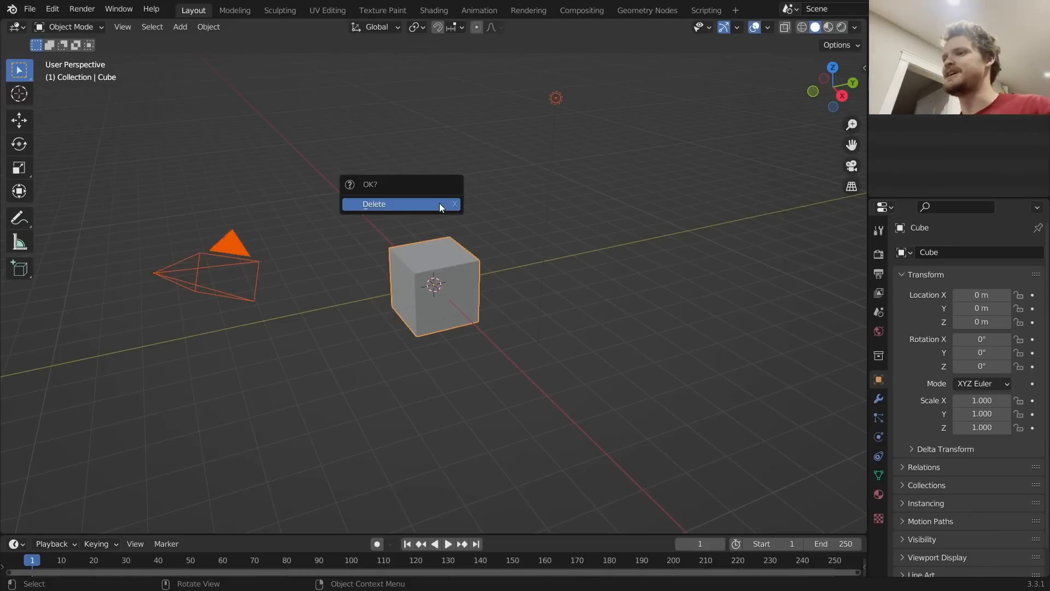
left_click(441, 205)
key("shift+a")
mouse_move(441, 204)
left_click(505, 218)
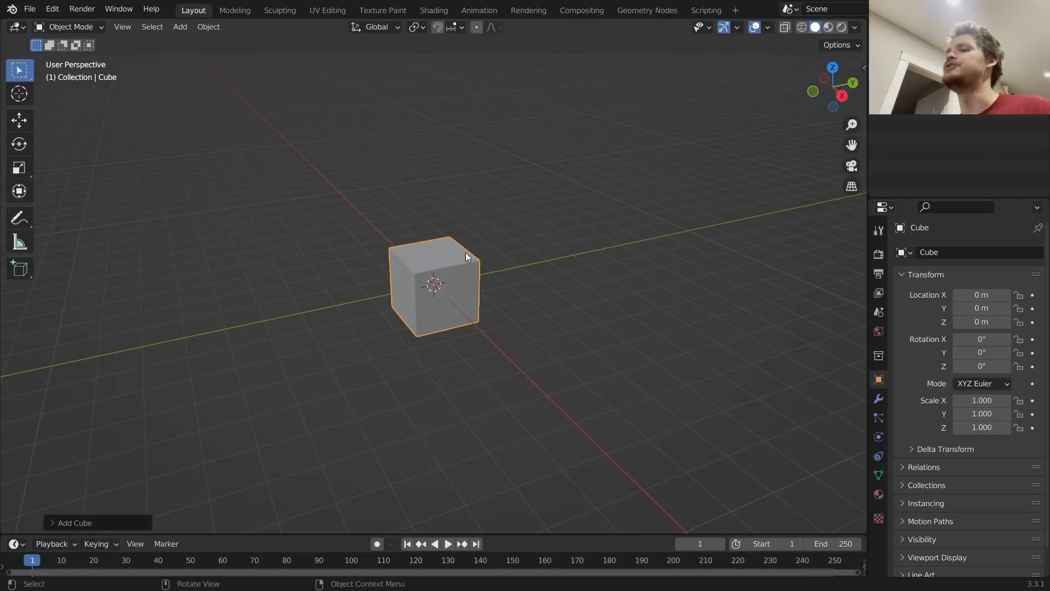
Switch to the Geometry Nodes workspace and create a new node tree on the cube
scroll(463, 264, "up", 2)
left_click(650, 10)
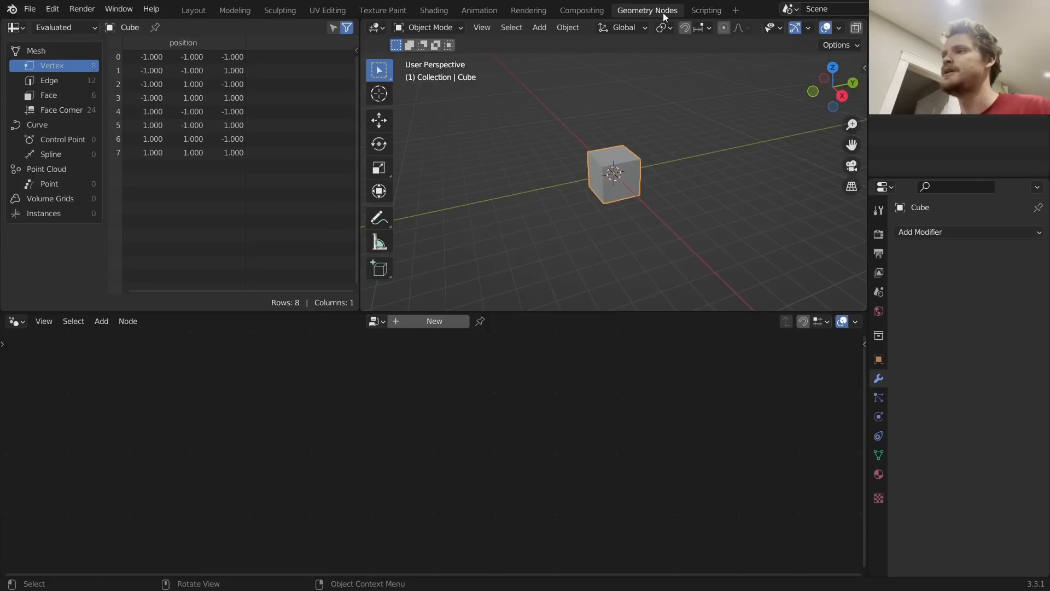
left_click(429, 324)
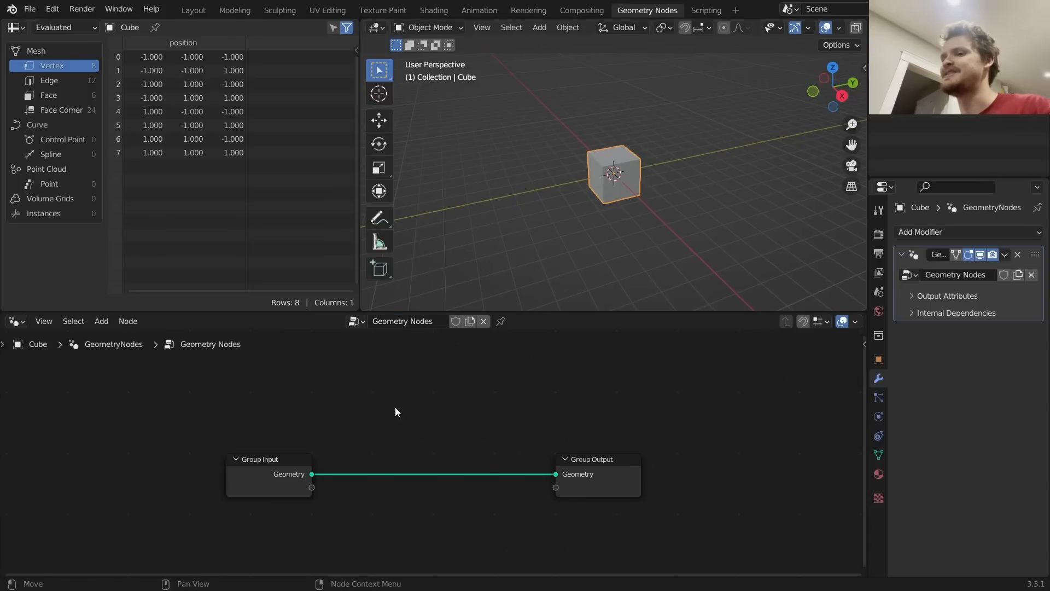
Delete the Group Input node from the node tree and remove the scribble drawn in the node editor
mouse_move(341, 510)
left_mouse_down()
mouse_move(253, 456)
mouse_move(462, 511)
mouse_move(305, 520)
mouse_move(371, 392)
mouse_move(353, 430)
left_mouse_up()
key("Delete")
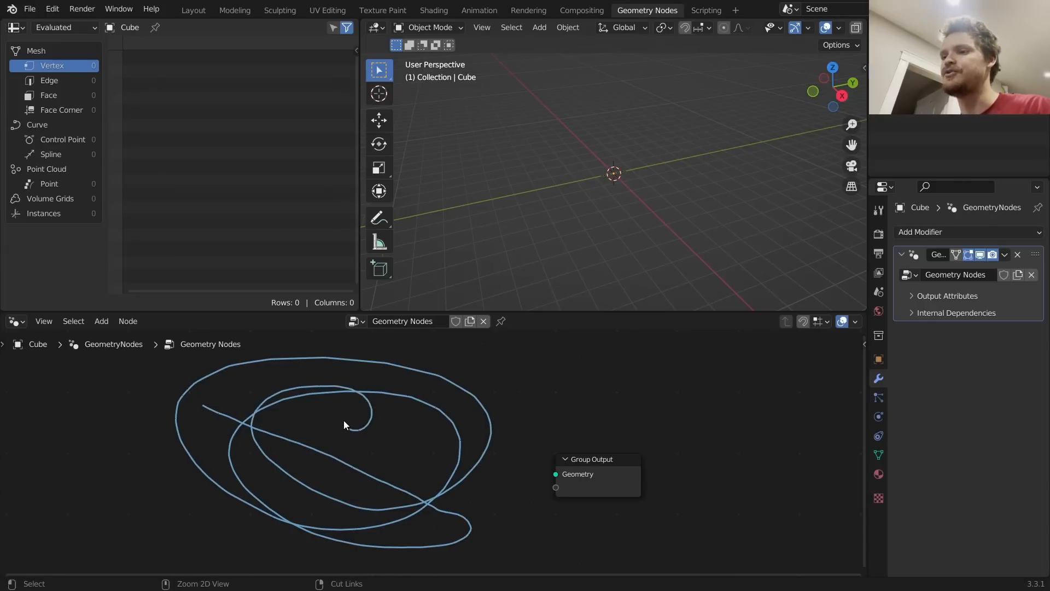
key("ctrl+z")
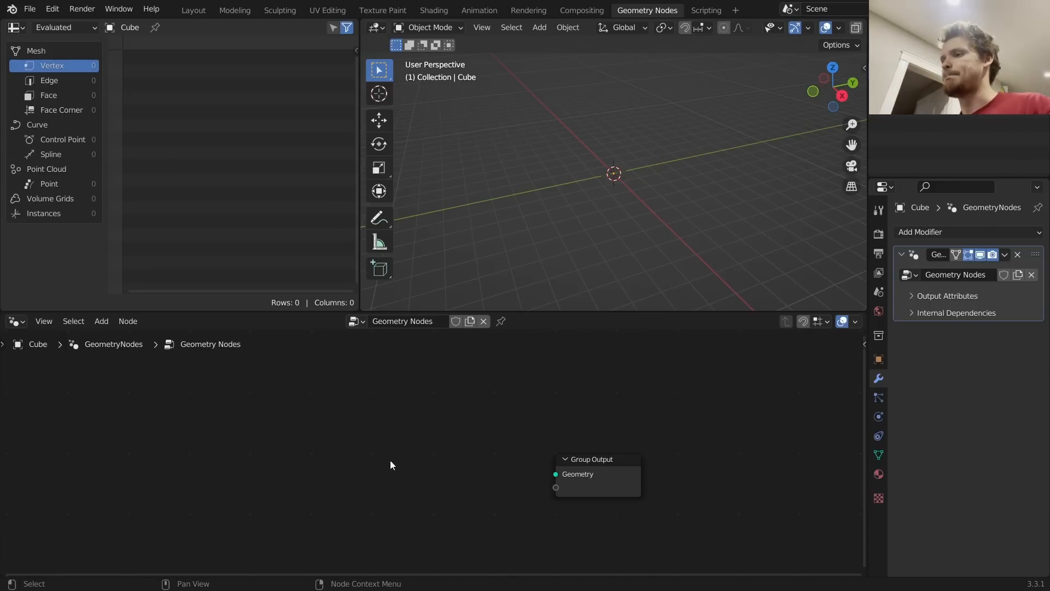
middle_click_drag(440, 476, 439, 466)
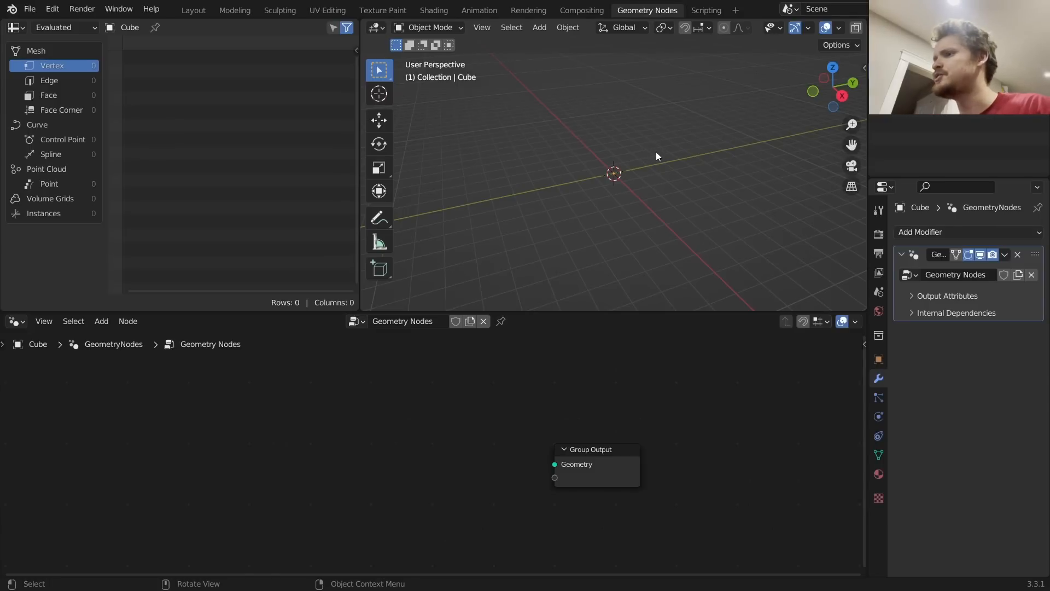
left_click_drag(611, 125, 595, 187)
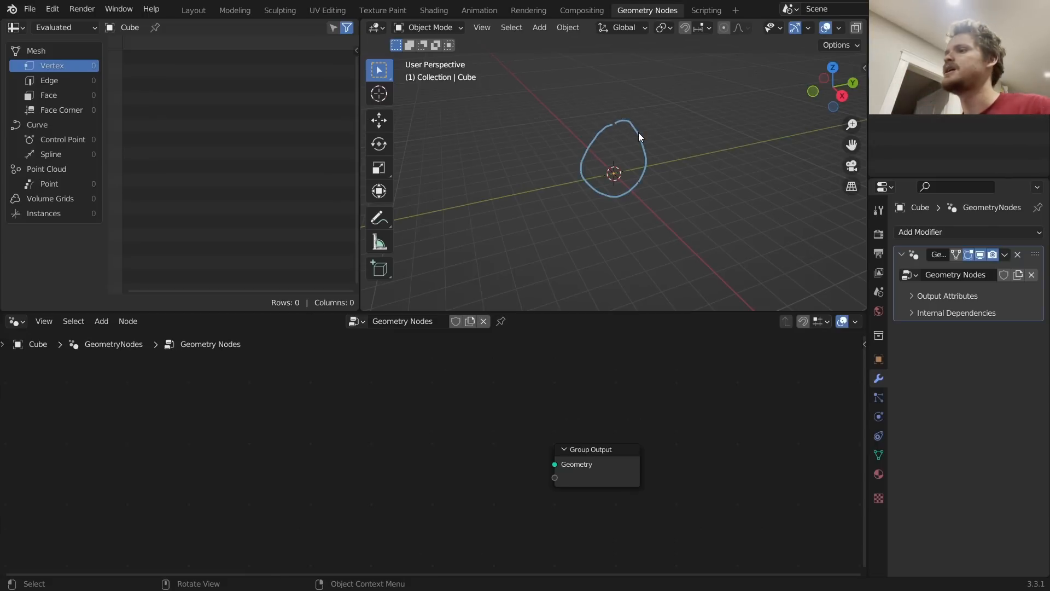
mouse_move(584, 185)
left_mouse_down("ctrl")
mouse_move(691, 145)
mouse_move(652, 106)
left_mouse_up("ctrl")
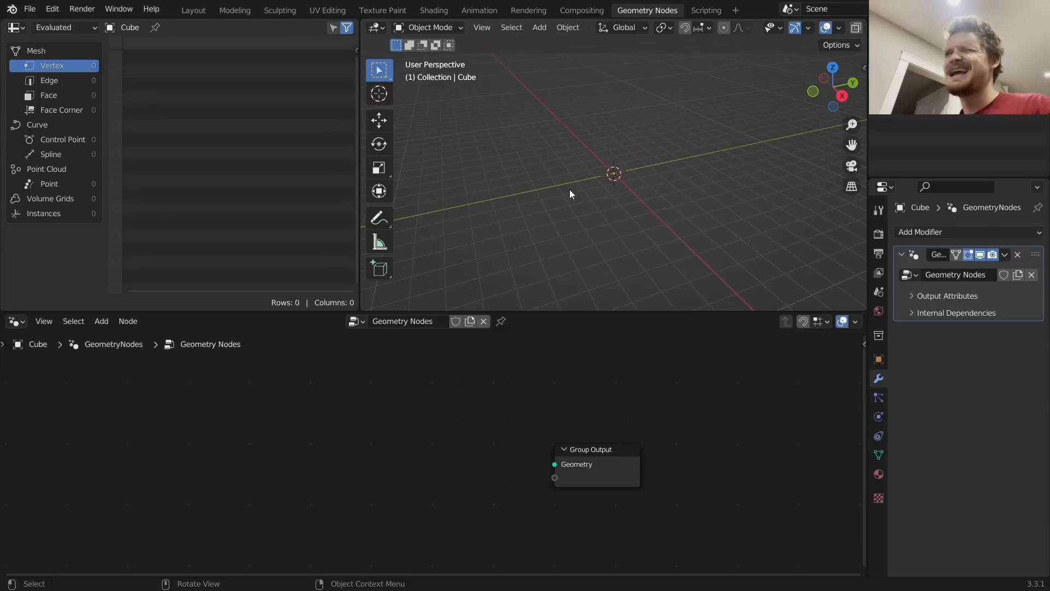
Add a UV Sphere node and connect its Mesh output to the Group Output's Geometry input
key("shift+a")
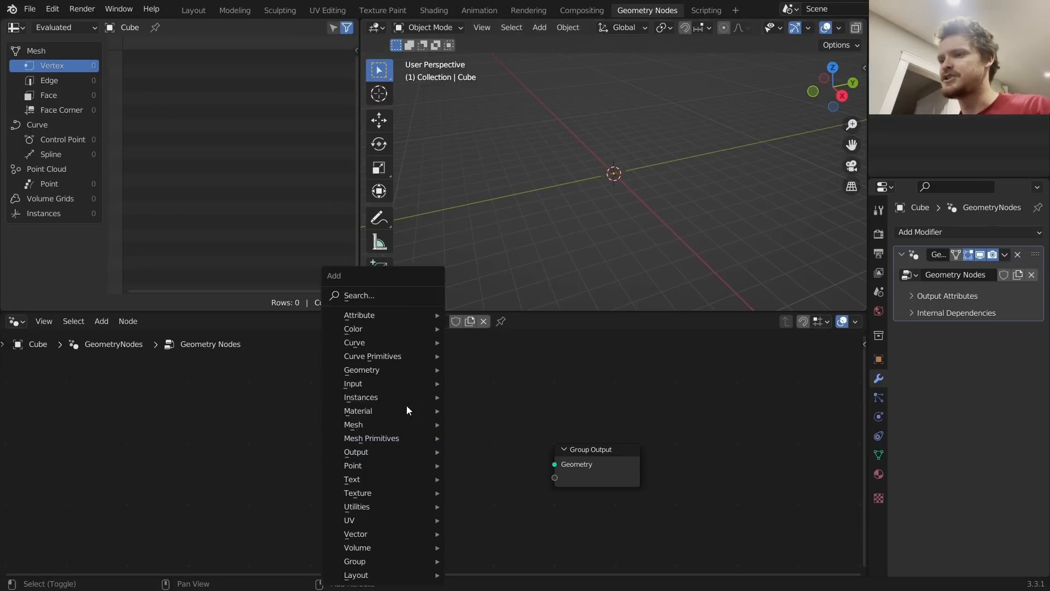
left_click(373, 290)
type("uv")
key("Return")
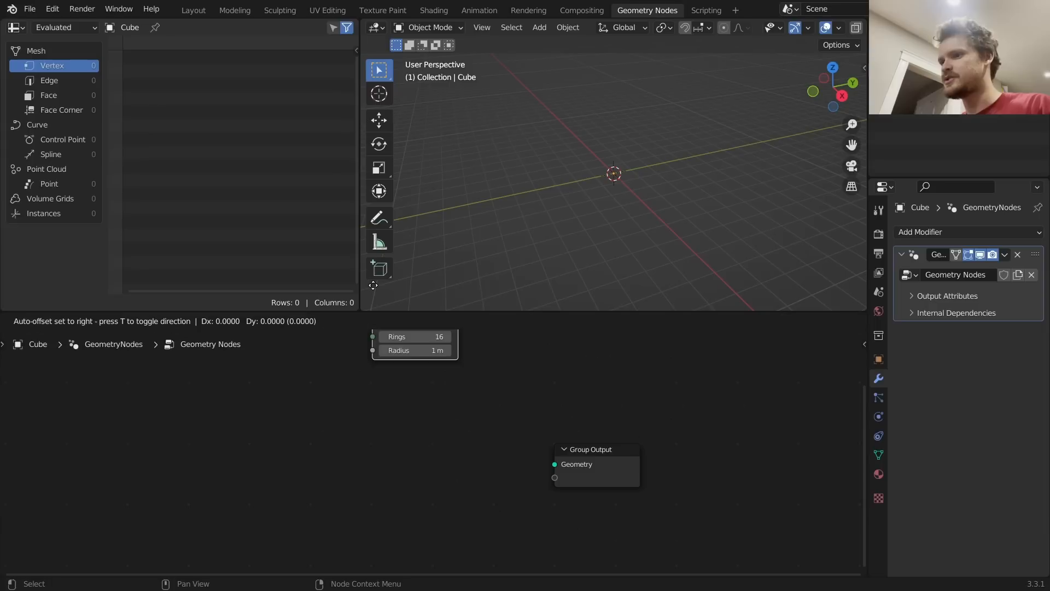
left_click(329, 440)
left_click_drag(414, 459, 555, 463)
middle_click_drag(618, 186, 615, 196, "shift")
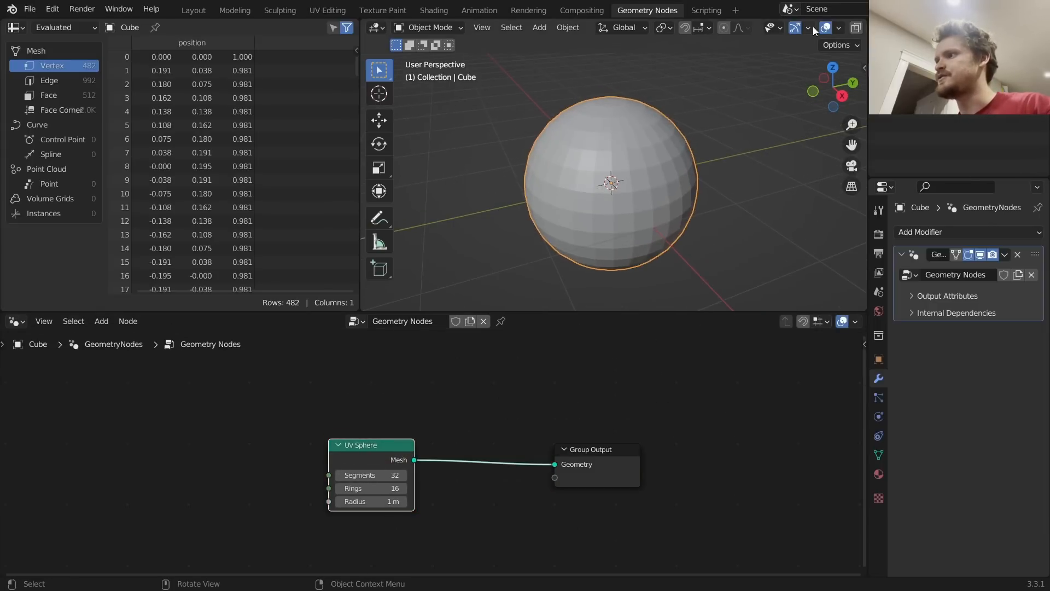
Switch the viewport to wireframe shading and examine the UV sphere's topology at its poles
scroll(824, 26, "down", 3)
left_click(807, 27)
scroll(644, 147, "up", 3)
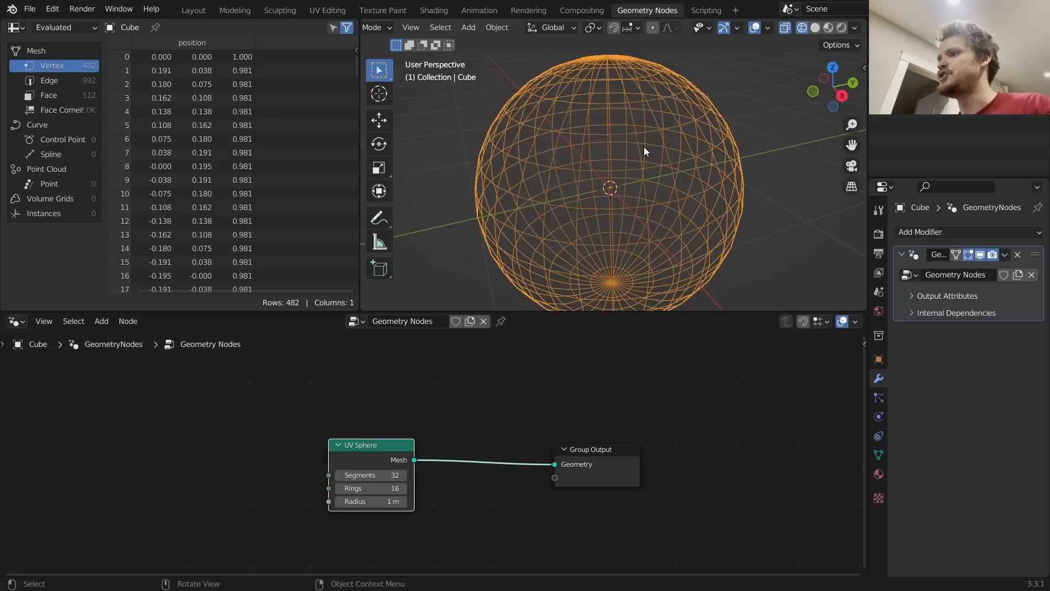
mouse_move(644, 147)
middle_mouse_down()
mouse_move(657, 185)
mouse_move(626, 163)
mouse_move(626, 125)
middle_mouse_up()
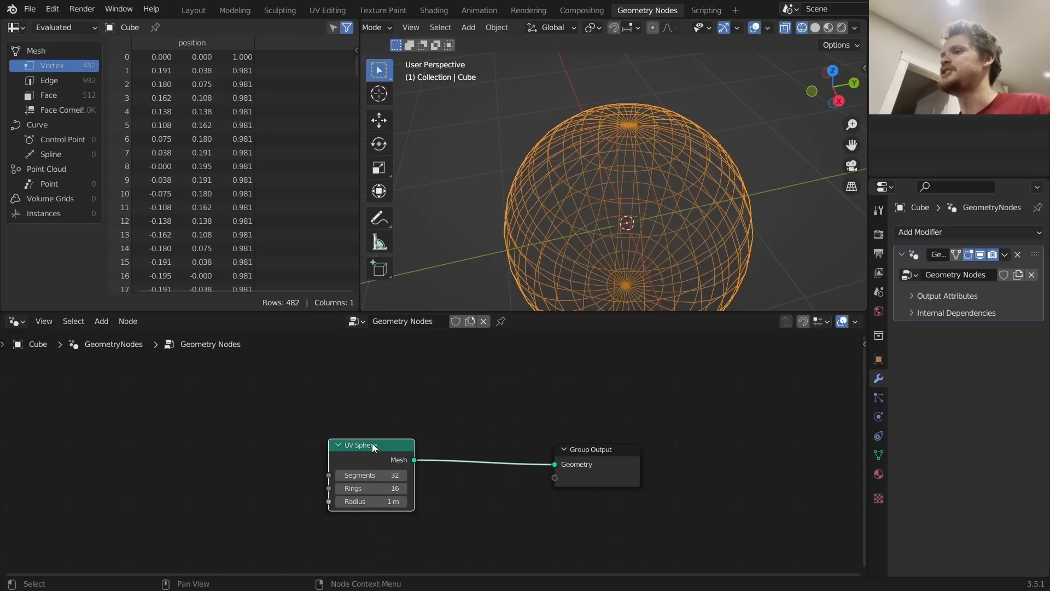
Replace the UV Sphere node with a Cube node whose Mesh output feeds the Group Output's Geometry
key("x")
key("shift+a")
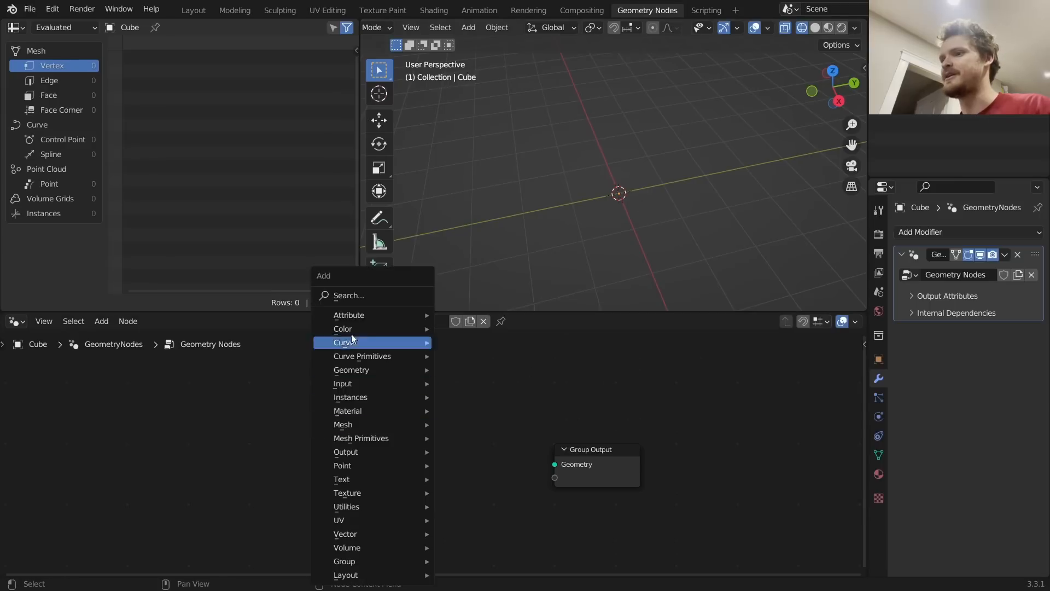
left_click(346, 296)
type("cube")
key("Return")
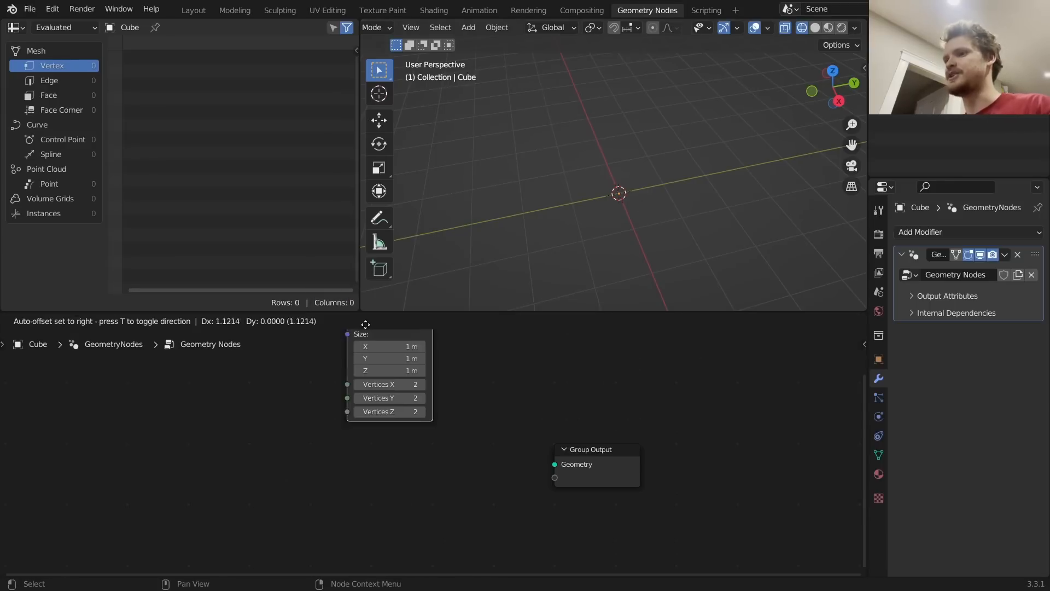
left_click(281, 445)
left_click_drag(349, 439, 554, 463)
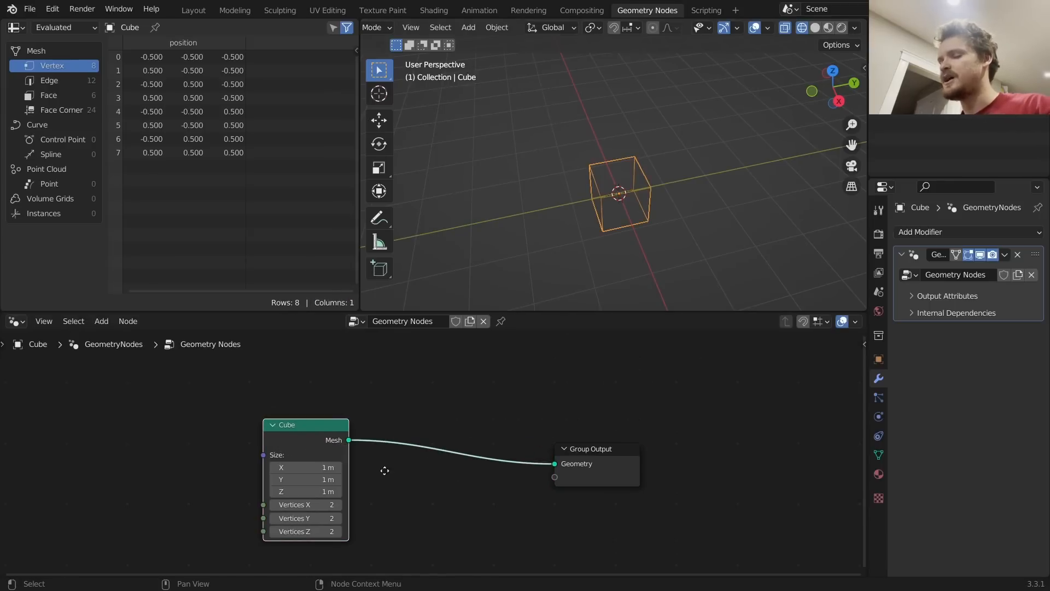
Try 15 vertices along X, Y and Z on the Cube node, and undo the change
middle_click_drag(385, 470, 450, 401)
left_click_drag(374, 436, 391, 463)
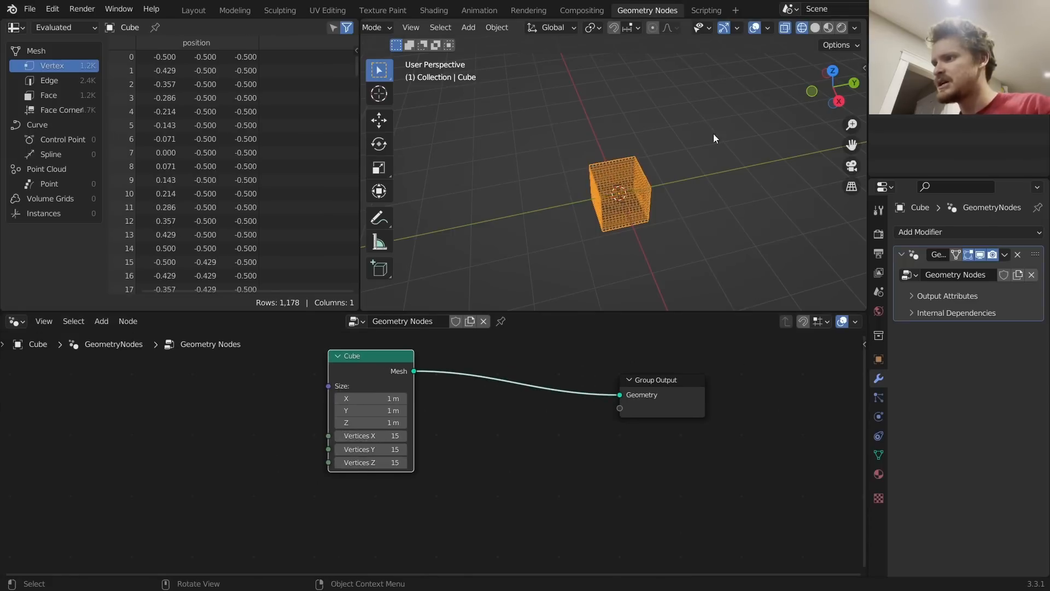
scroll(651, 192, "up", 4)
key("ctrl+z")
Insert a Subdivision Surface node on the link between the Cube and Group Output nodes
key("shift+a")
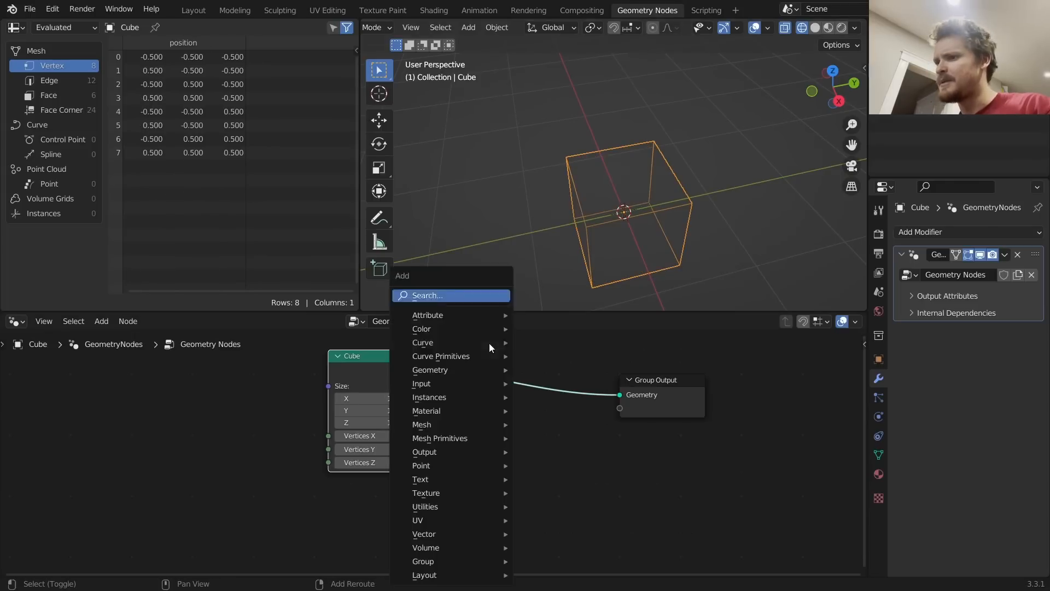
left_click(454, 296)
type("subd")
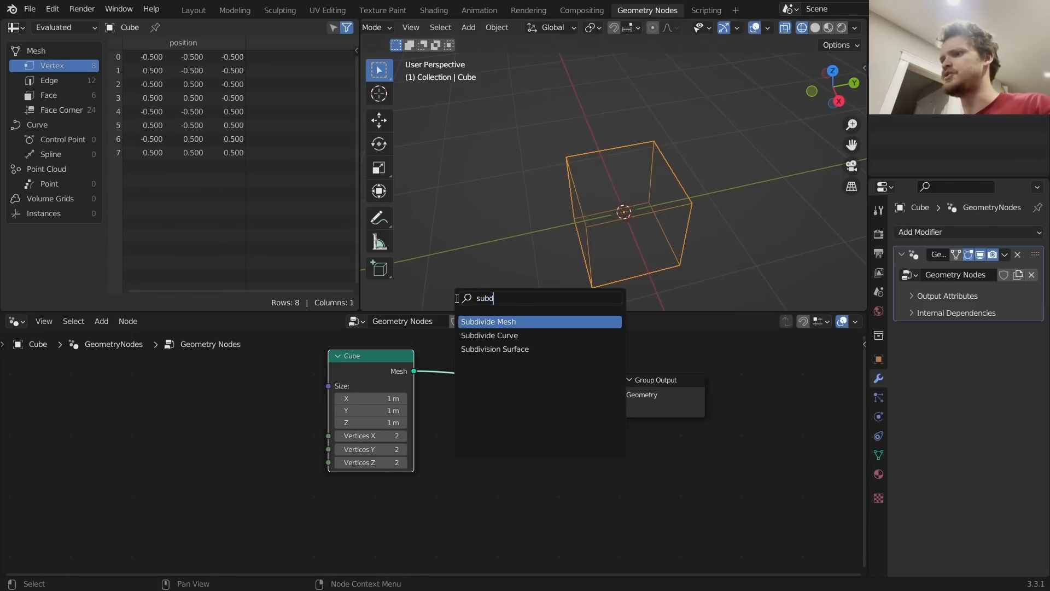
key("Down")
key("Down")
key("Return")
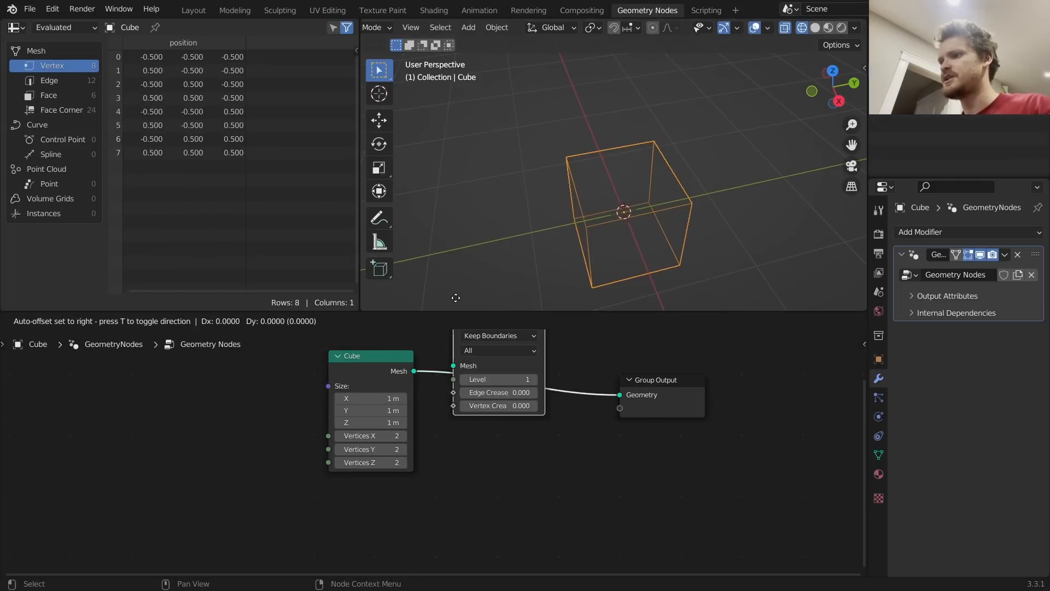
left_click(551, 406)
Set the Subdivision Surface node's Level to 4
left_click(546, 426)
left_click(545, 426)
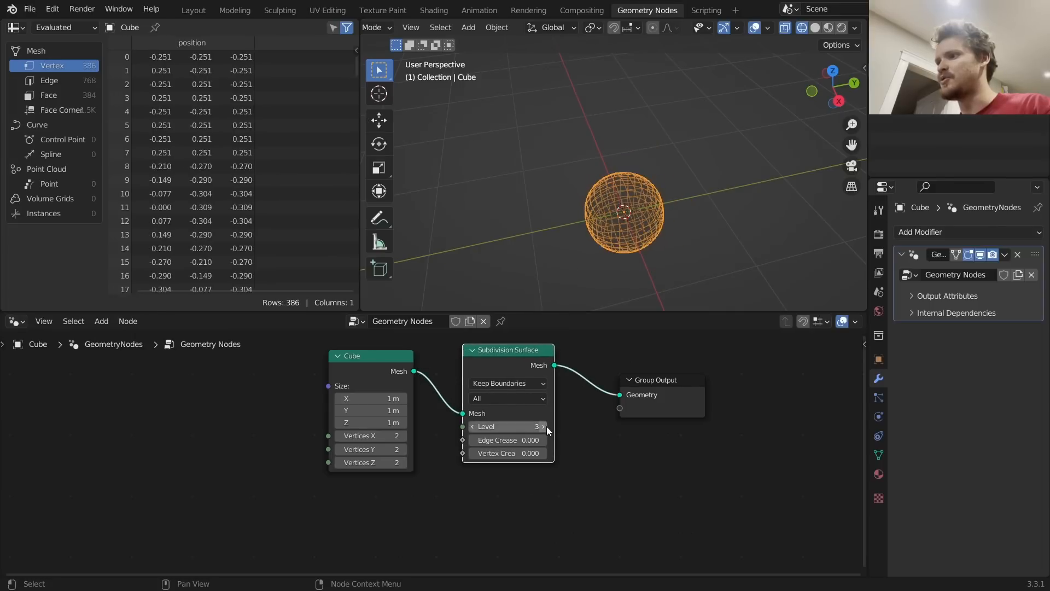
left_click(545, 426)
Inspect the subdivided cube up close, first in solid and again in wireframe shading
left_click(815, 31)
scroll(627, 218, "up", 3)
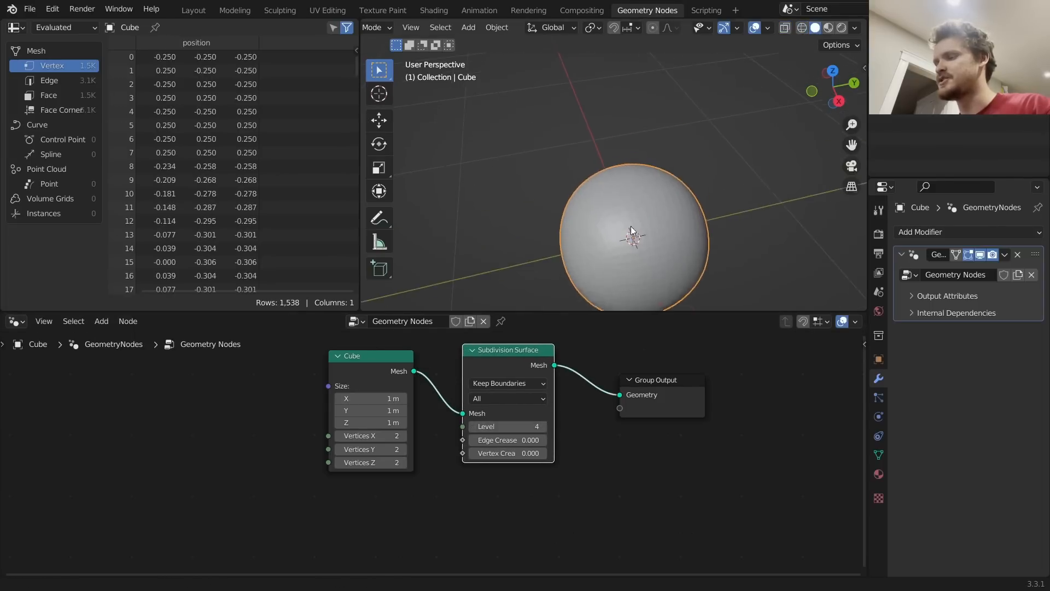
middle_click_drag(631, 225, 638, 174, "shift")
left_click(802, 28)
scroll(629, 138, "up", 4)
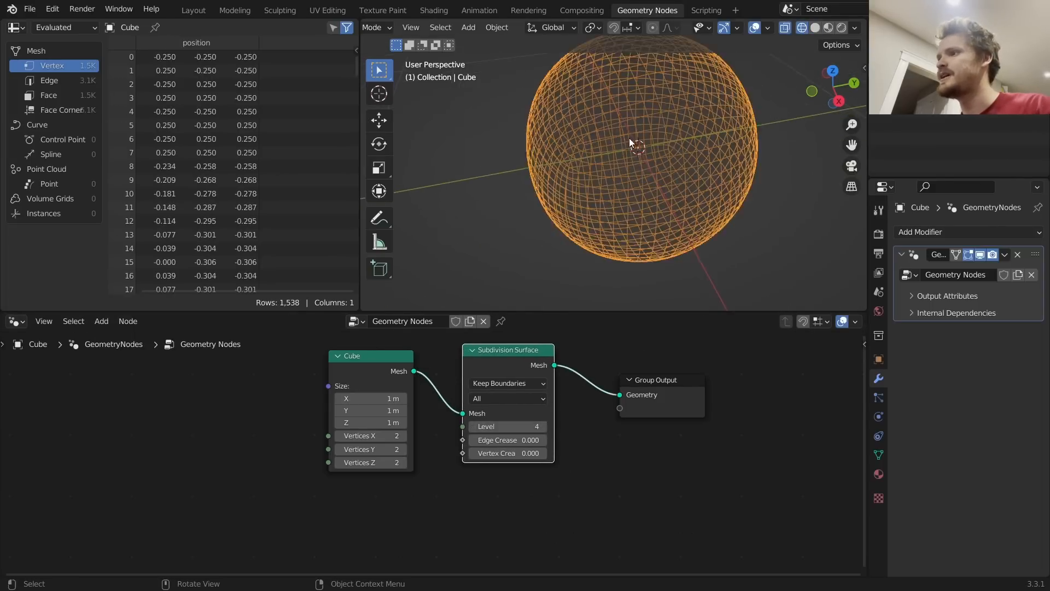
Insert a Set Position node on the link between the Subdivision Surface and Group Output nodes
middle_click_drag(646, 116, 677, 124)
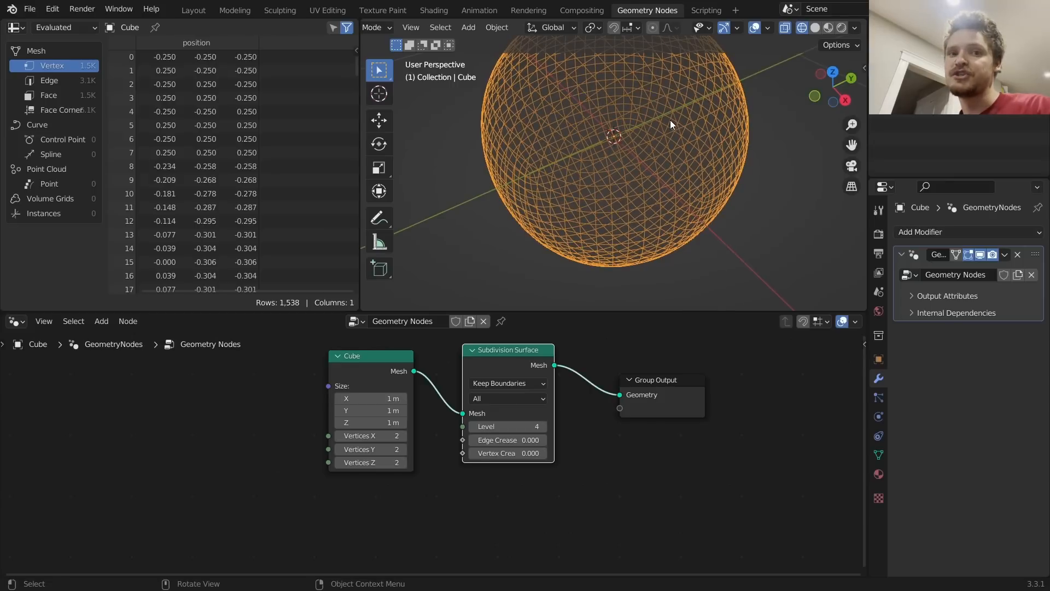
key("shift+a")
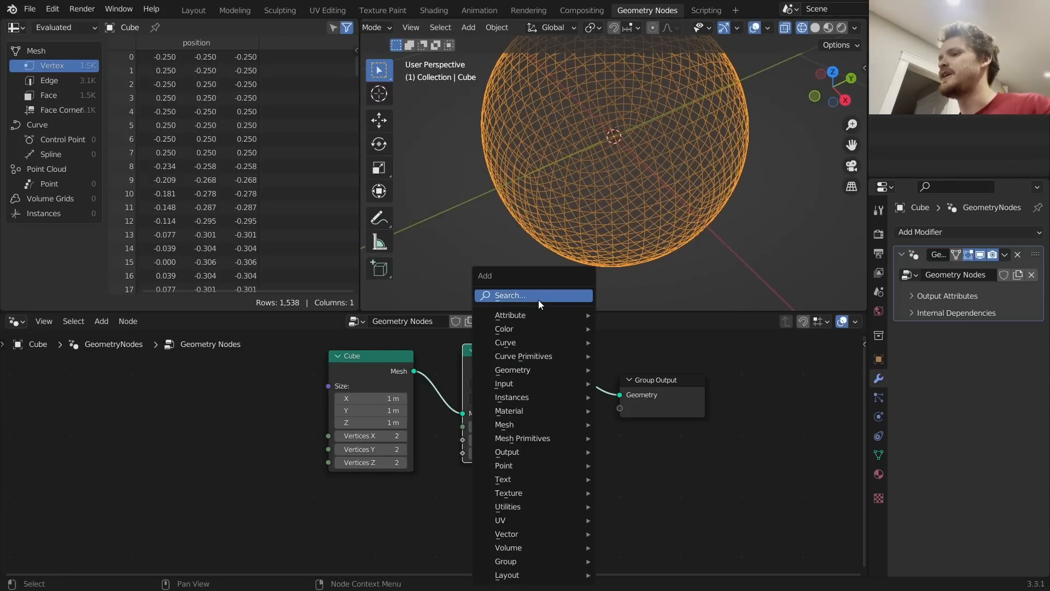
left_click(538, 299)
type("set")
left_click(568, 336)
left_click(612, 383)
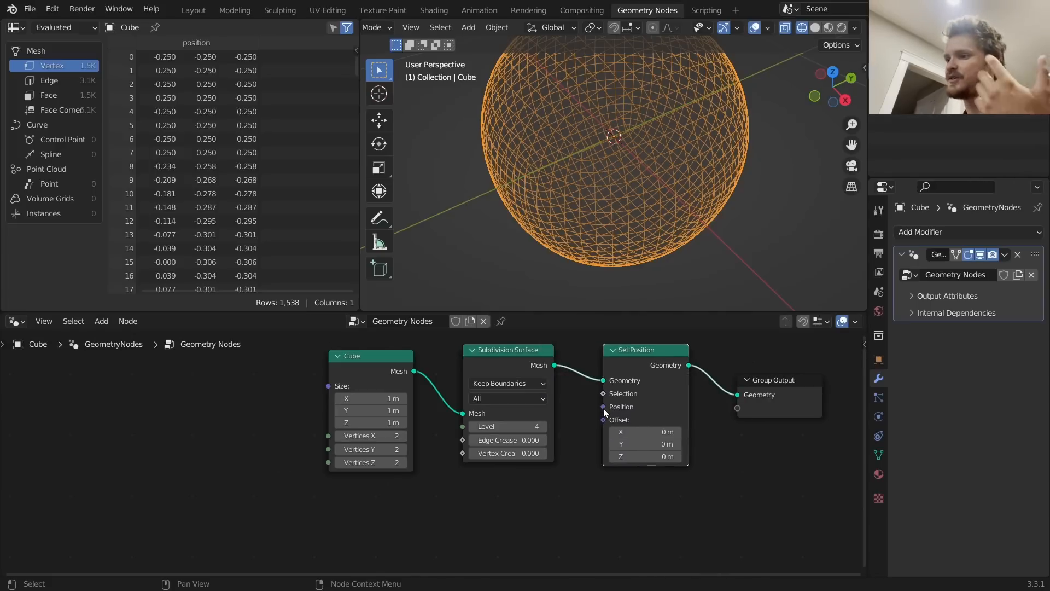
Add a Position node feeding the Position input of the Set Position node
left_click_drag(602, 408, 466, 524)
type("pos")
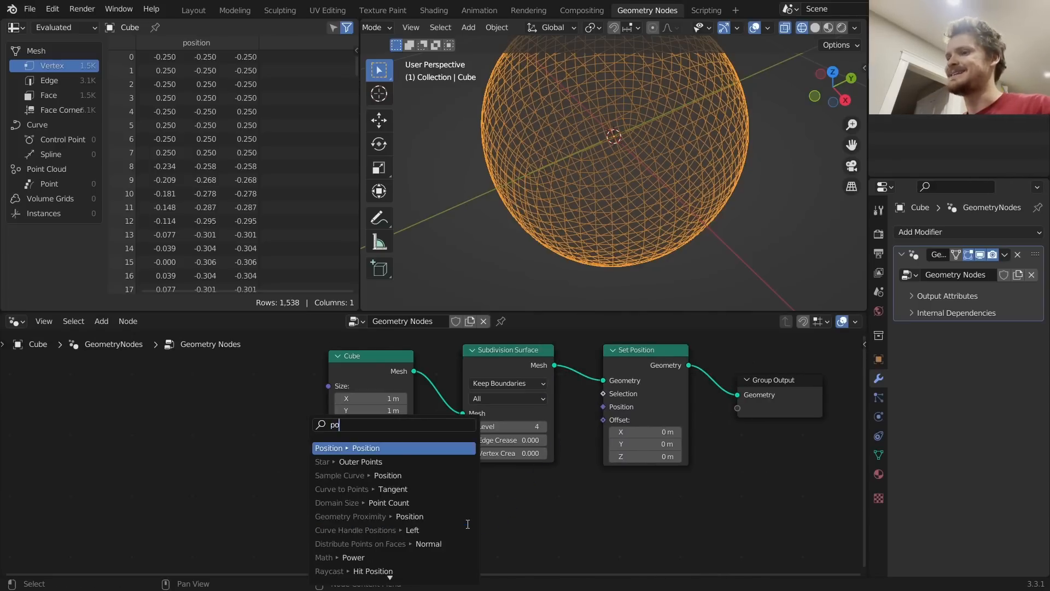
key("Return")
left_click(467, 523)
Insert a Vector Math node set to Normalize on the link between the Position and Set Position nodes
key("shift+a")
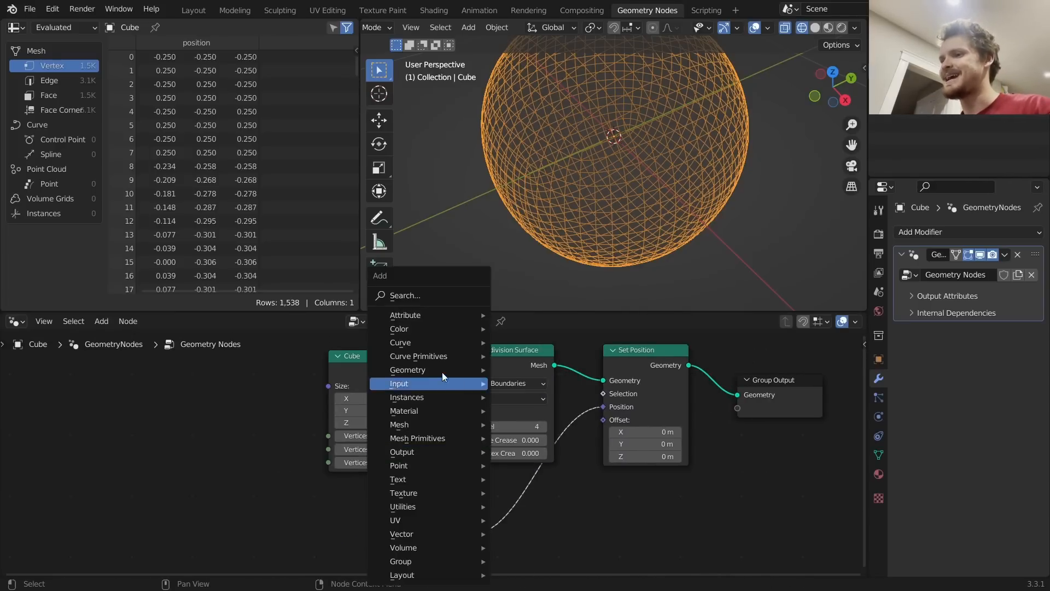
left_click(428, 301)
type("vec")
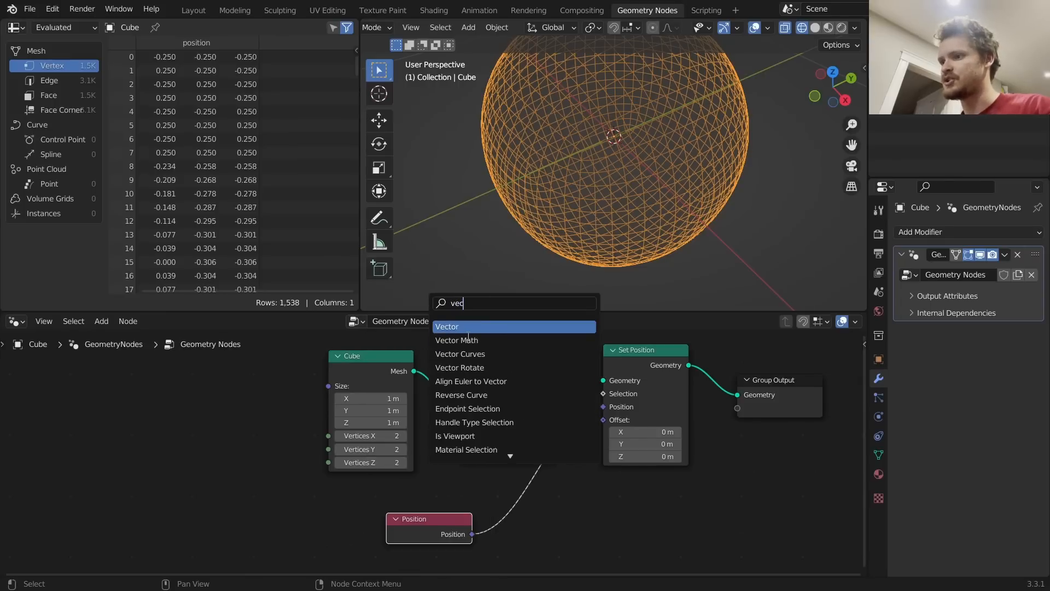
left_click(468, 338)
left_click(530, 485)
left_click(530, 484)
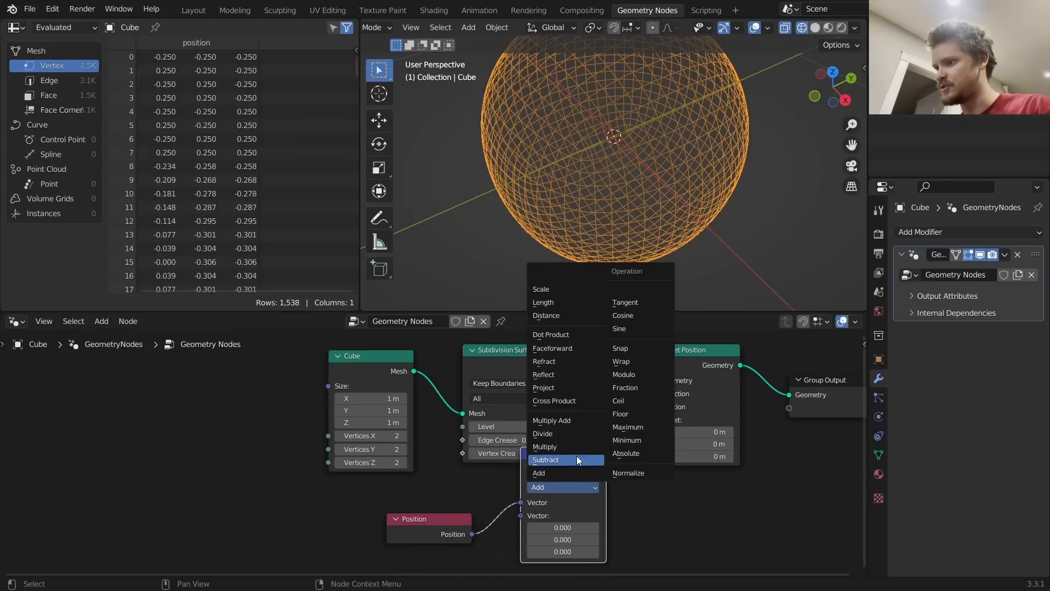
left_click(637, 471)
Compare the Subdivision Surface output with the Set Position output in solid shading, ending with Set Position linked to the Group Output
scroll(662, 120, "down", 4)
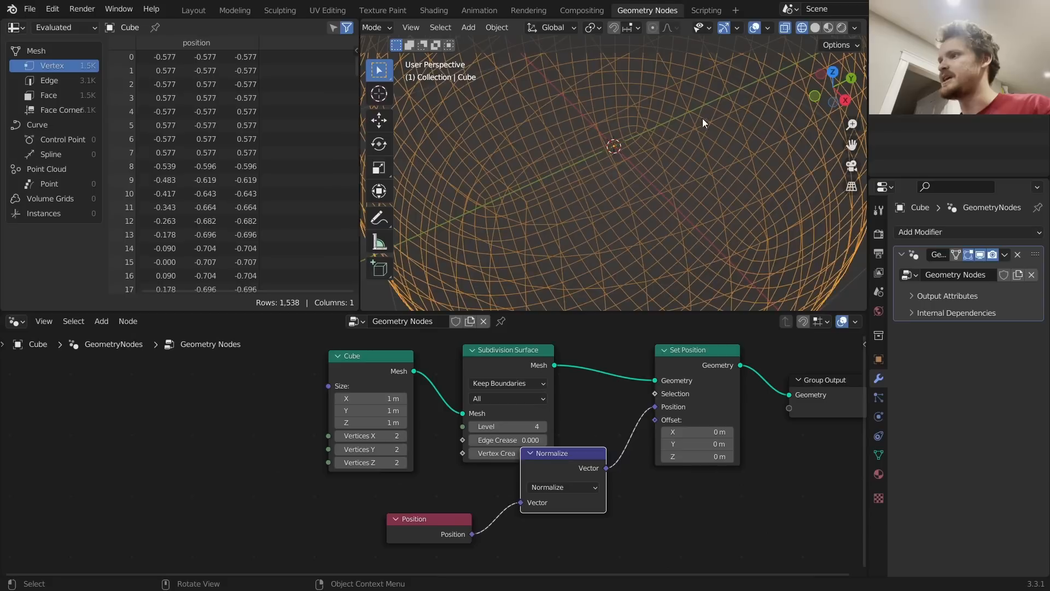
left_click(815, 28)
scroll(533, 418, "down", 2)
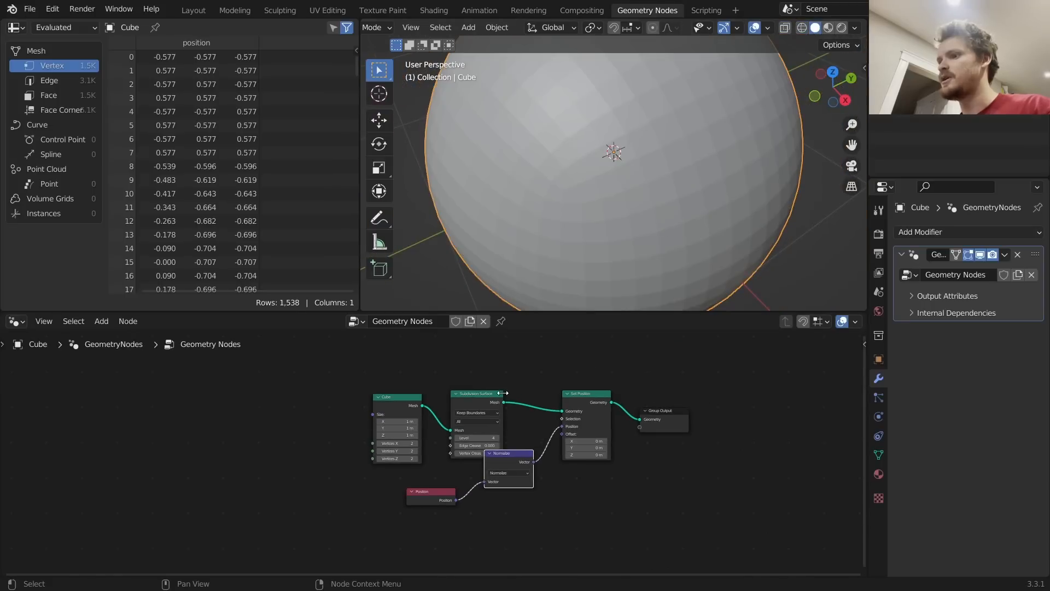
left_click(491, 397, "alt+shift")
middle_click_drag(646, 159, 751, 90)
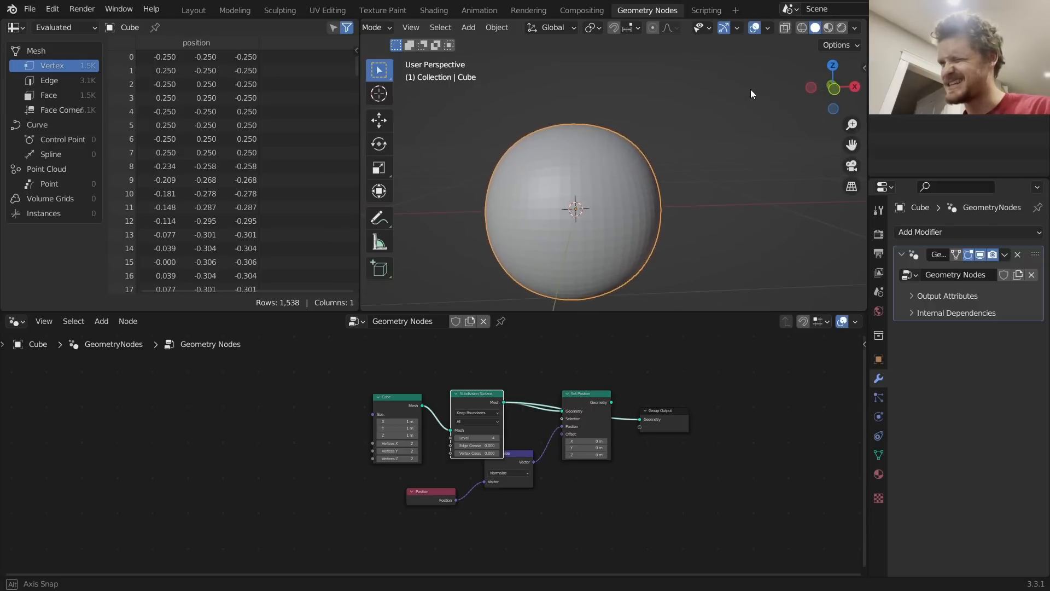
left_click(586, 396, "alt+shift")
scroll(607, 183, "down", 3)
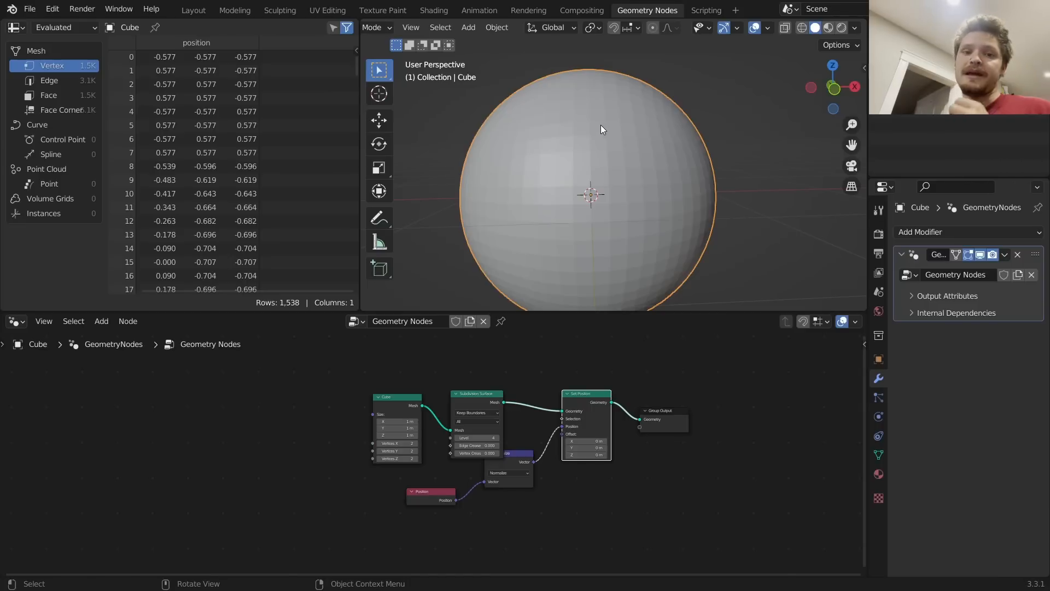
scroll(605, 143, "down", 2)
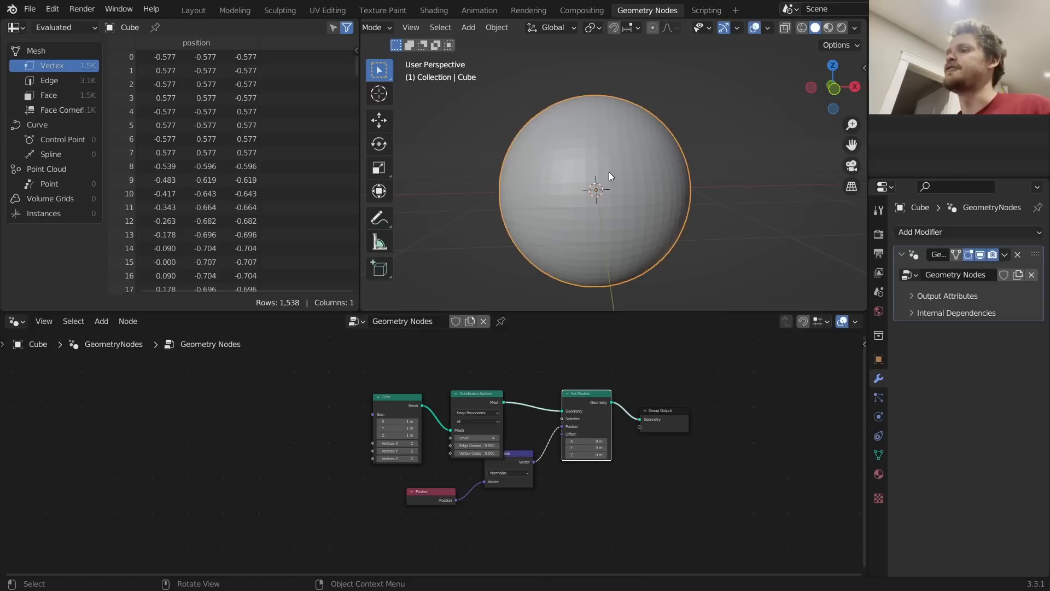
Set the Subdivision Surface node's Level to 6 and check the mesh in wireframe before returning to solid shading
scroll(434, 454, "up", 4)
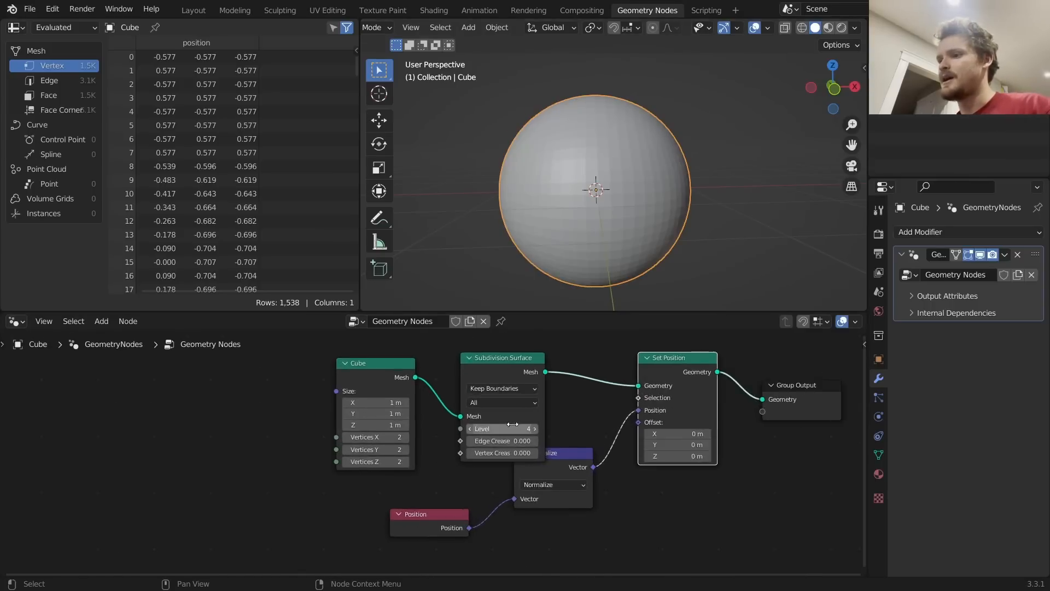
left_click(562, 422)
left_click(562, 423)
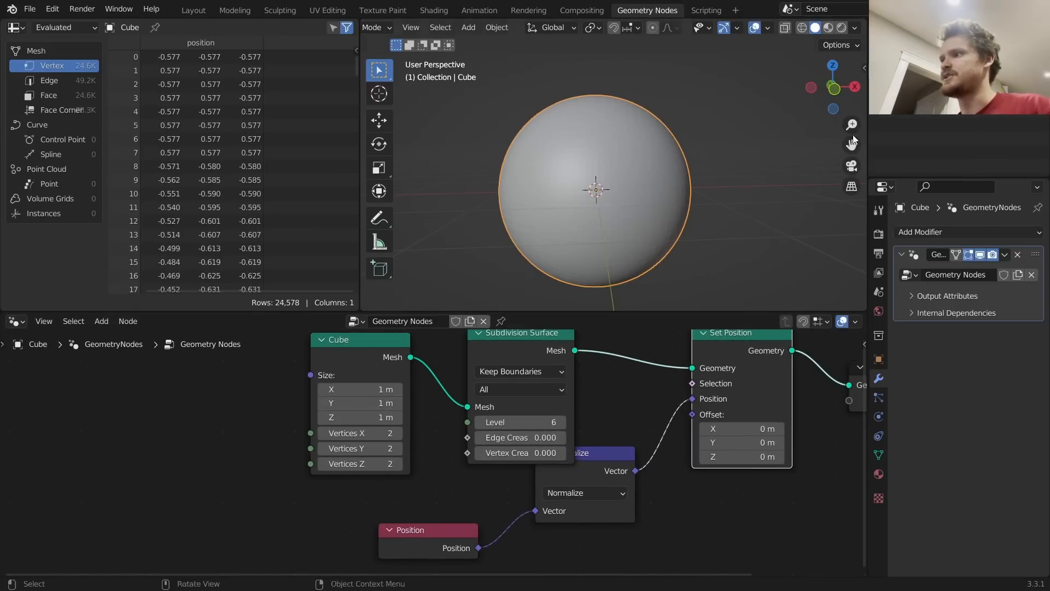
left_click(802, 27)
left_click(815, 28)
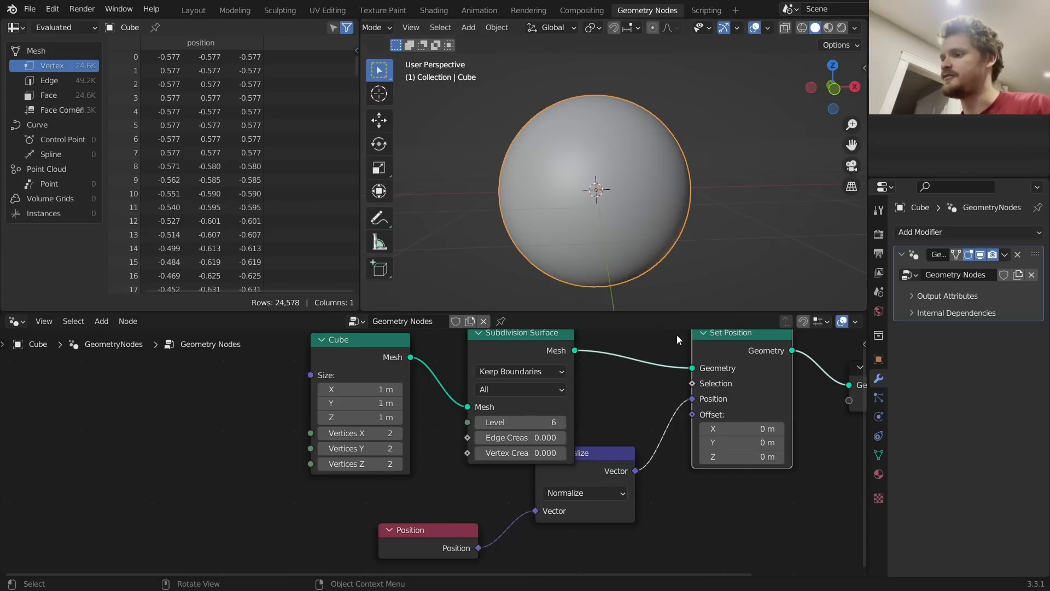
Insert an Extrude Mesh node on the link between the Set Position and Group Output nodes
middle_click_drag(677, 339, 445, 374)
key("shift+a")
left_click(500, 293)
type("E")
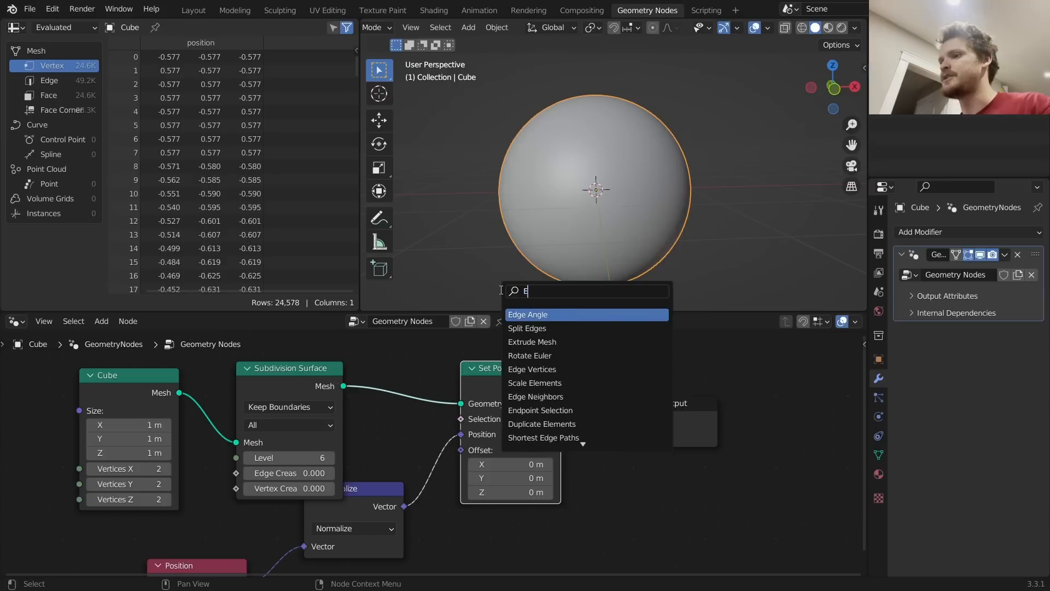
type("xt")
key("Return")
left_click(605, 364)
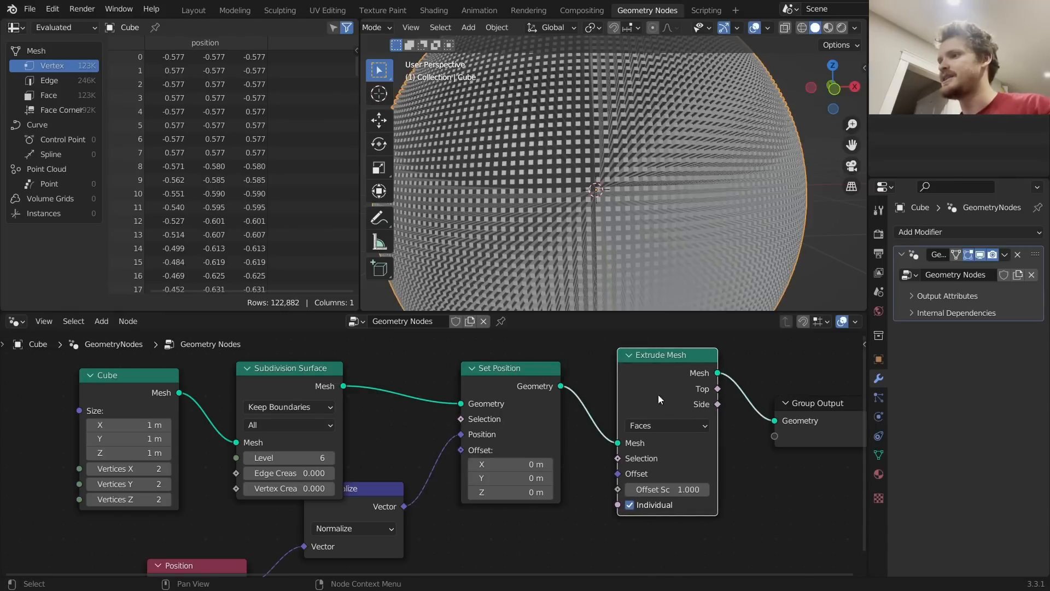
Turn off Individual on the Extrude Mesh node, then try an Offset Scale of 0.240 and undo that scale change
left_click(629, 504)
left_click_drag(665, 490, 634, 489)
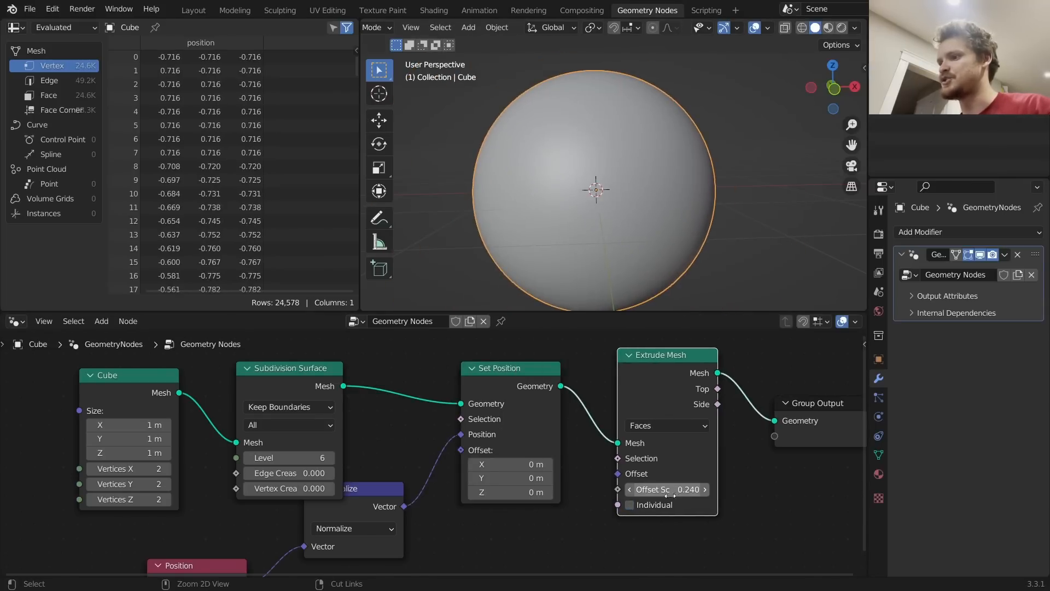
key("ctrl+z")
Add a Noise Texture node and connect its Fac output to the Extrude Mesh node's Offset Scale
middle_click_drag(558, 496, 618, 382)
key("shift+a")
left_click(577, 296)
type("noi")
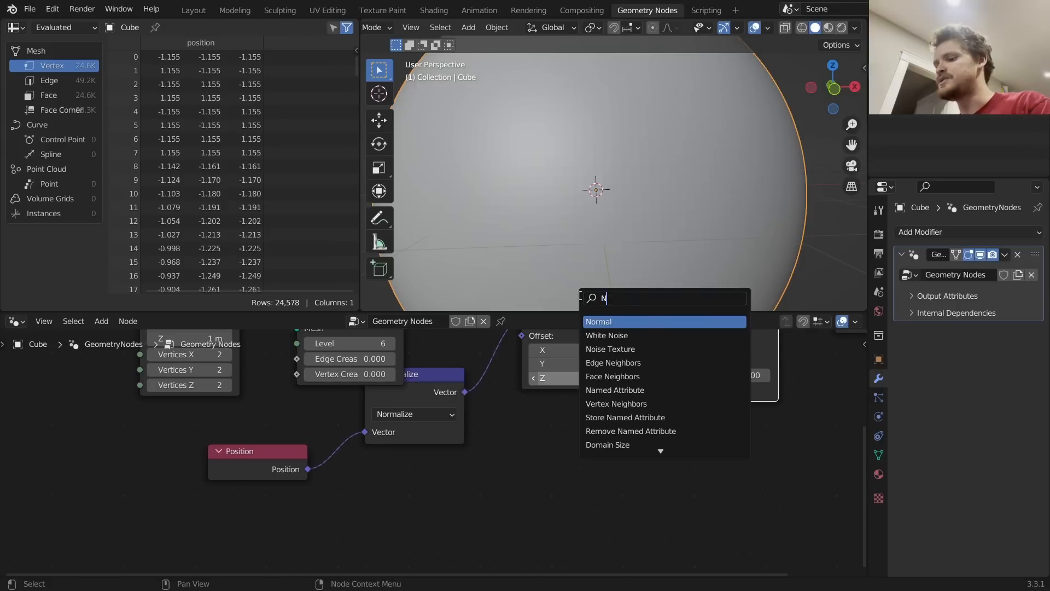
left_click(602, 335)
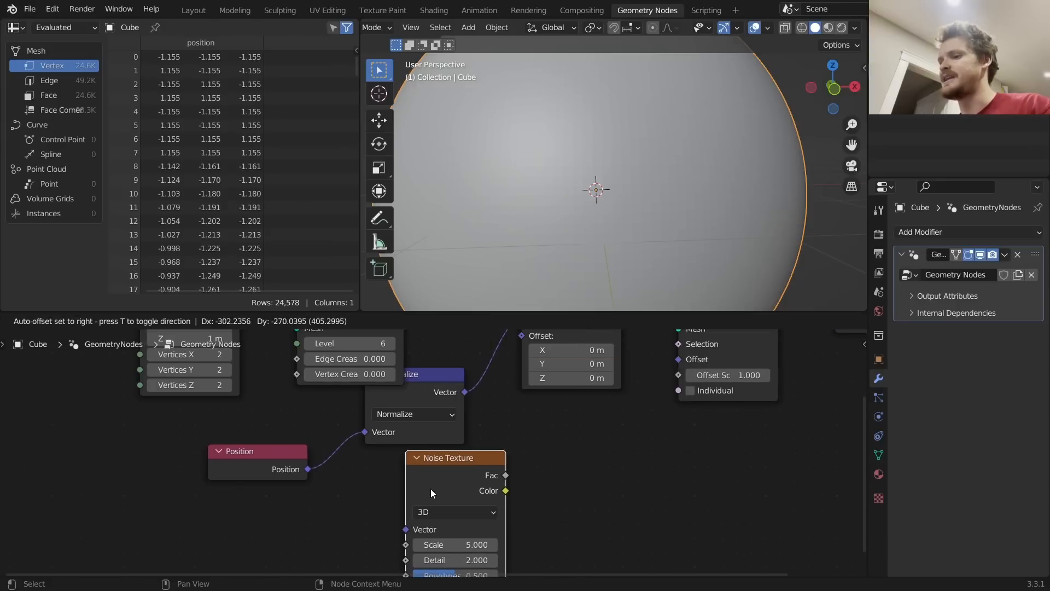
left_click(410, 489)
left_click_drag(490, 479, 676, 373)
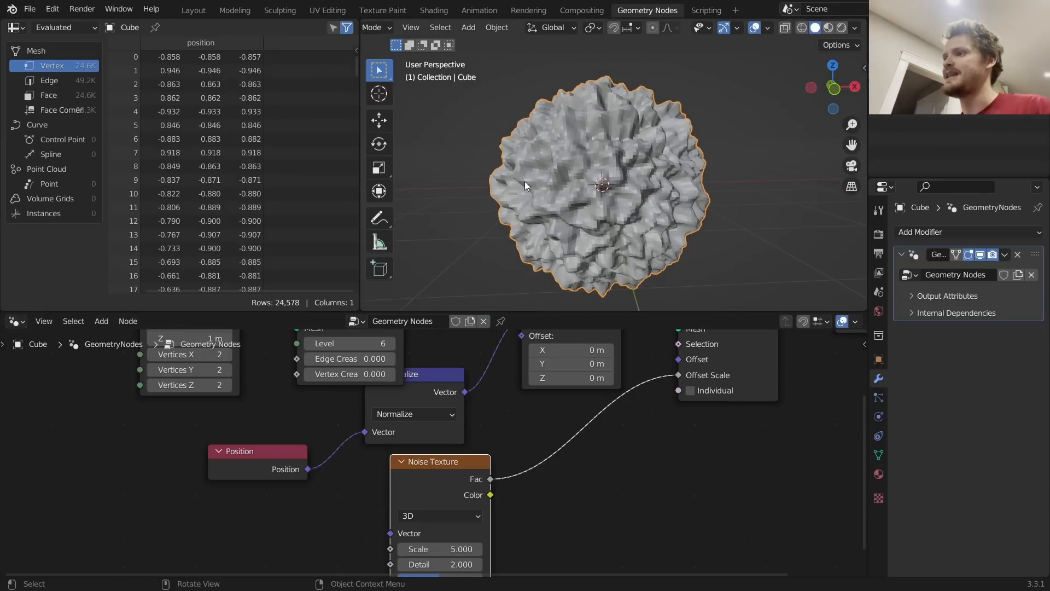
Insert a ColorRamp node on the link between the Noise Texture's Fac output and the Extrude Mesh node's Offset Scale
middle_click_drag(635, 425, 722, 363)
key("shift+a")
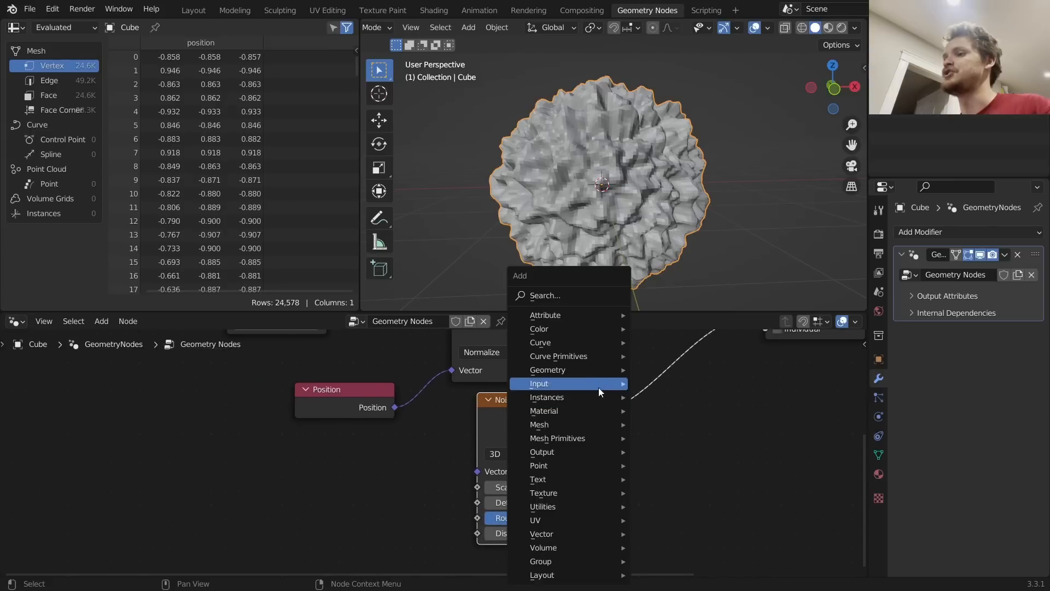
left_click(562, 300)
type("colo")
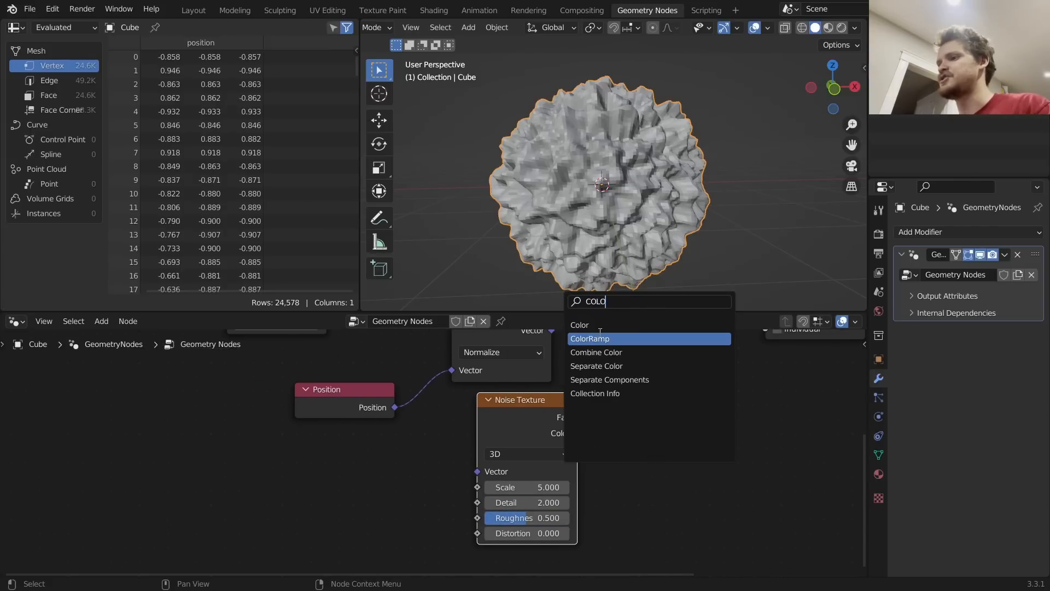
left_click(598, 333)
left_click(670, 391)
Move the ColorRamp's black stop to just past the middle of the gradient and its white stop to position 0.900
middle_click_drag(671, 411, 534, 394)
scroll(621, 456, "up", 5)
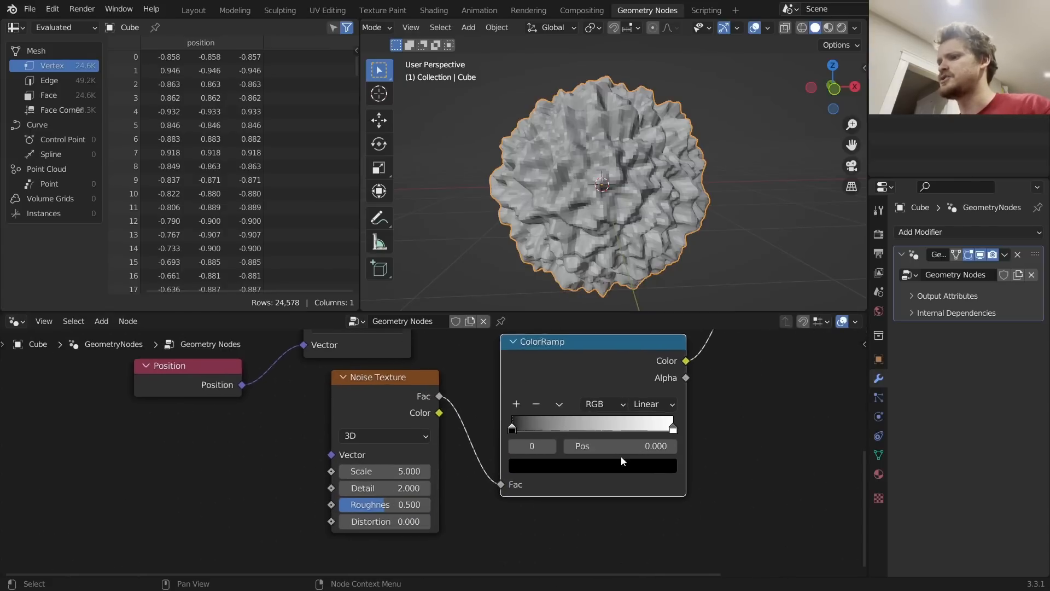
left_click_drag(629, 444, 798, 444)
left_click(597, 444)
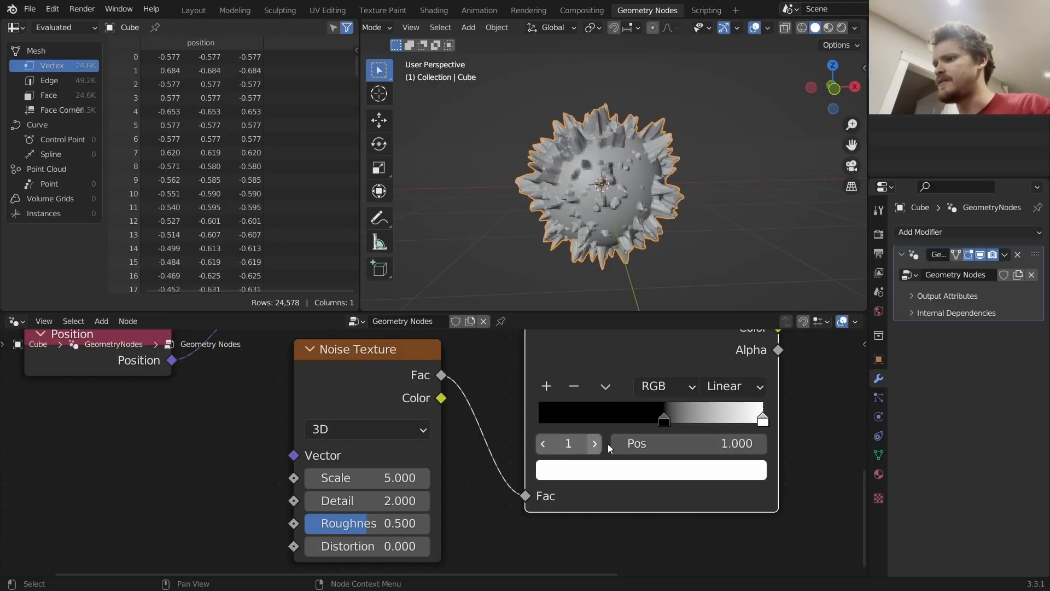
left_click_drag(636, 444, 604, 445)
Insert a Math node on the link between the ColorRamp's Color output and the Extrude Mesh node's Offset Scale
middle_click_drag(719, 423, 484, 497)
key("shift+a")
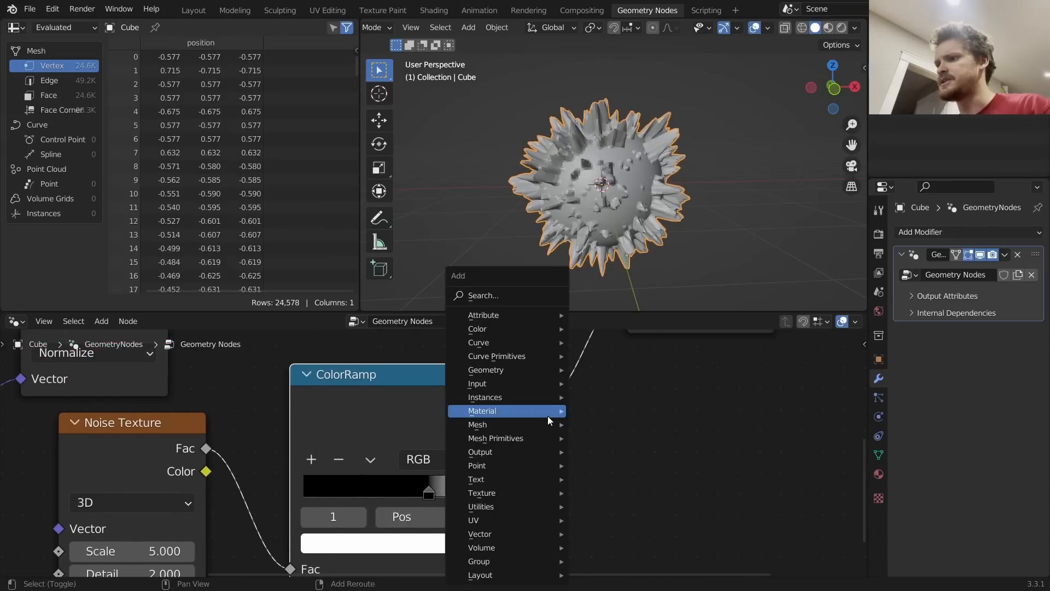
left_click(509, 299)
type("MATH")
key("Return")
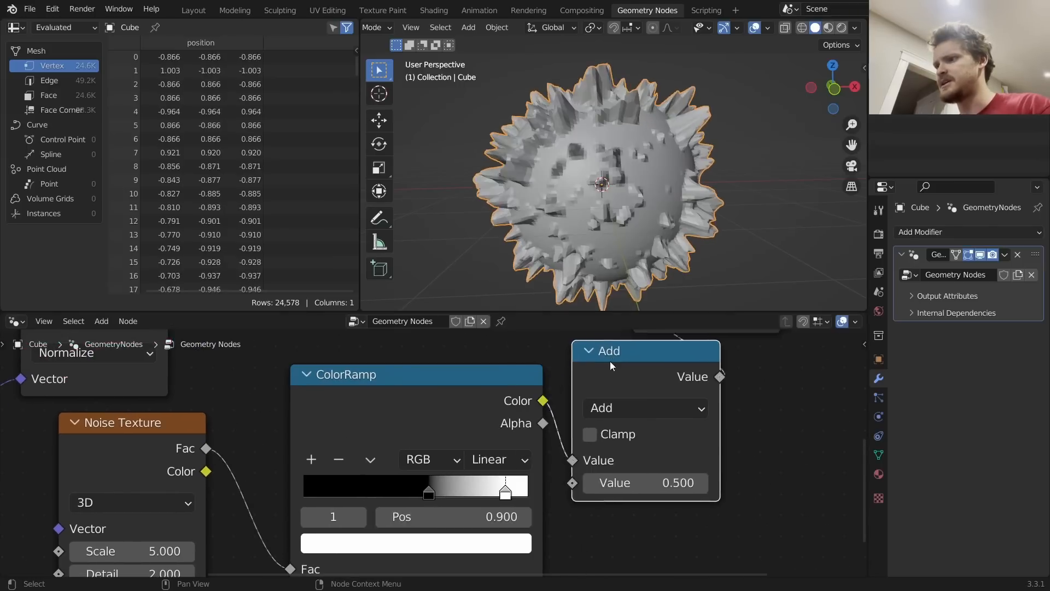
left_click(663, 361)
Switch the Math node's operation to Multiply and set its second value to 0.1
left_click(667, 409)
key("m")
double_click(684, 483)
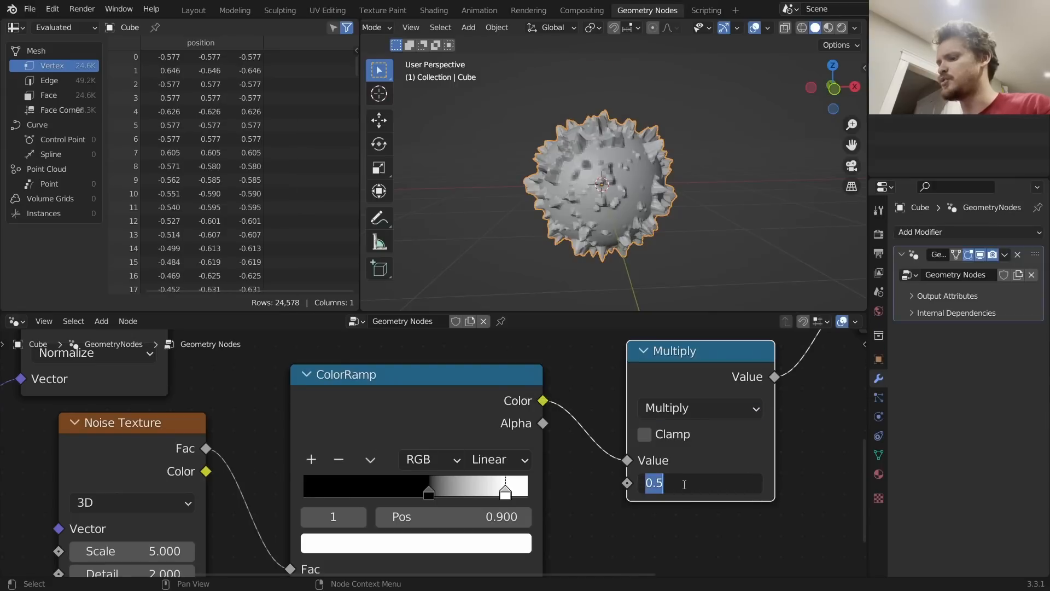
type(".1")
key("Return")
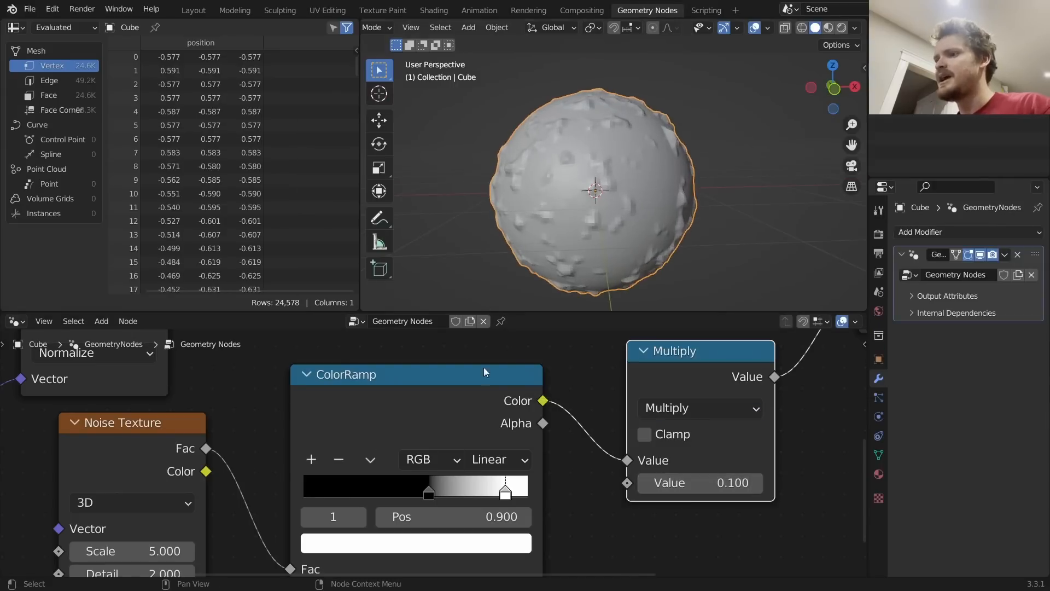
Move the ColorRamp's white stop to position 0.724
scroll(463, 533, "down", 1)
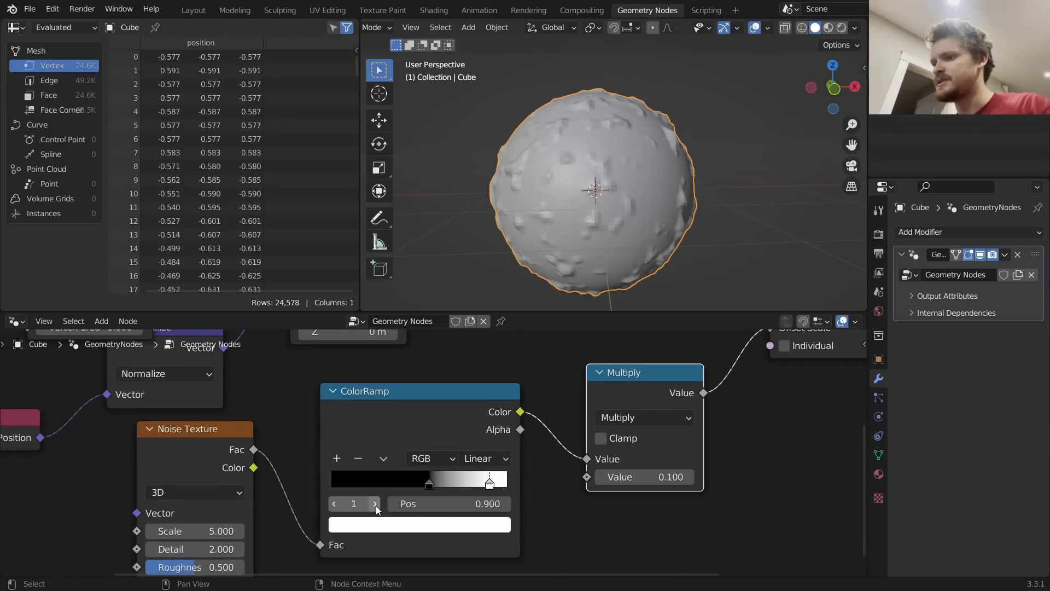
left_click_drag(448, 503, 413, 504)
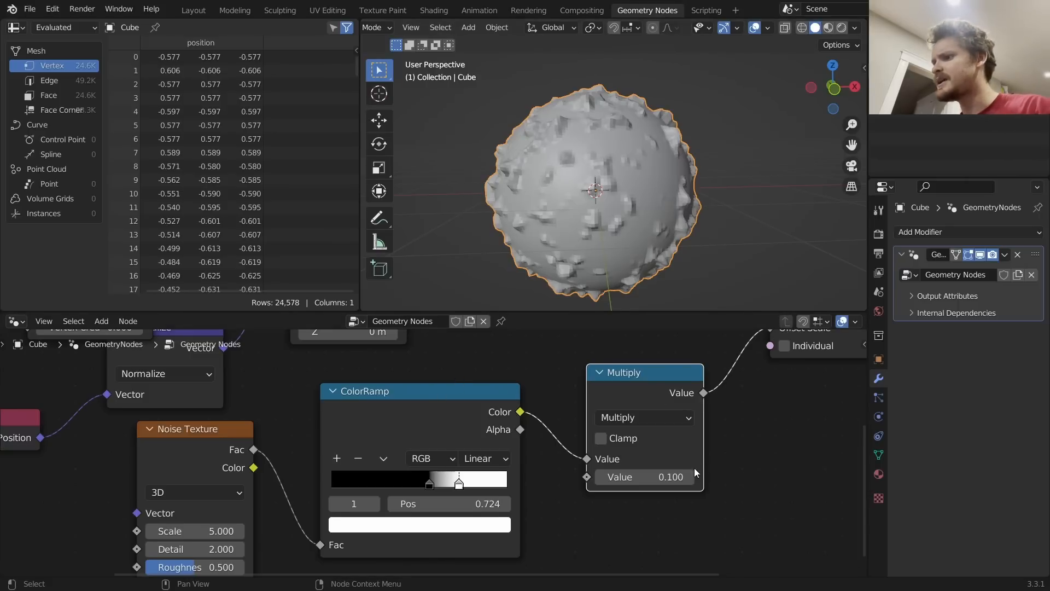
middle_click_drag(687, 481, 637, 491)
Set the Noise Texture node's Scale to 1 and check the relief on the sphere
middle_click_drag(252, 460, 488, 372)
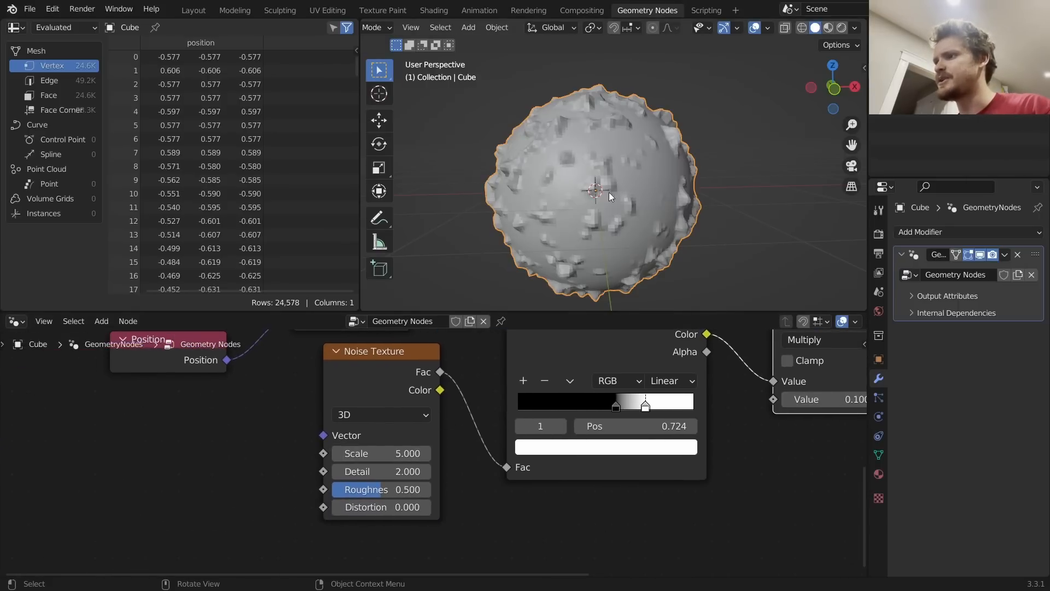
scroll(610, 197, "up", 2)
left_click(381, 453)
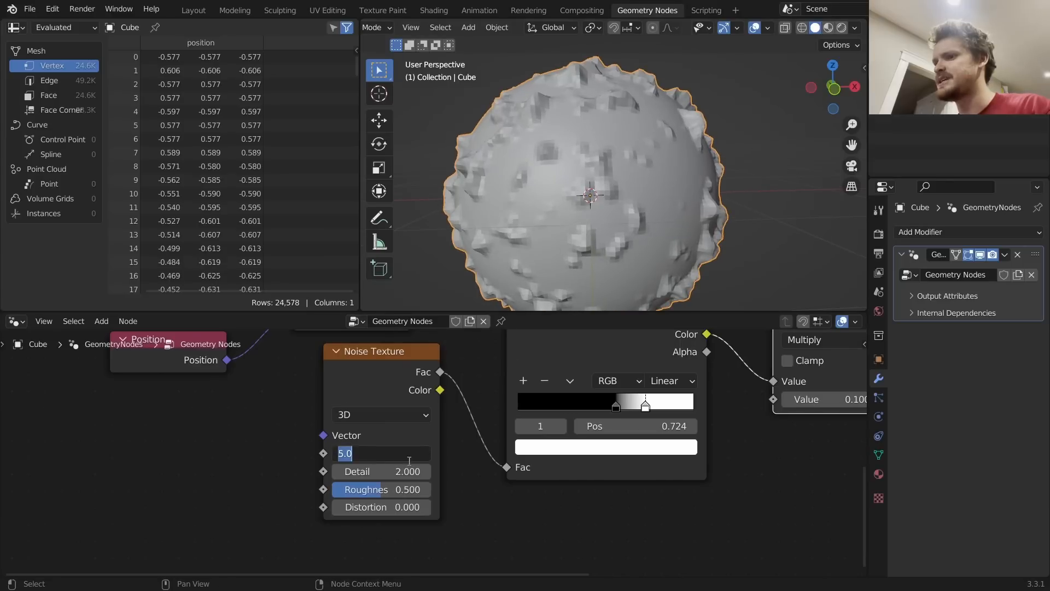
type("1")
key("Return")
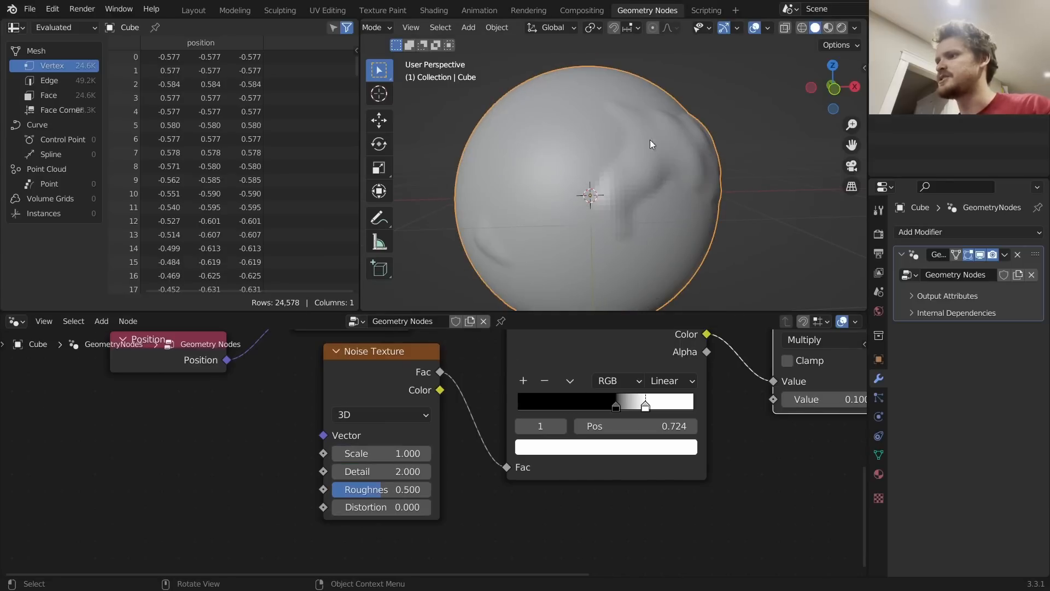
middle_click_drag(647, 162, 588, 179)
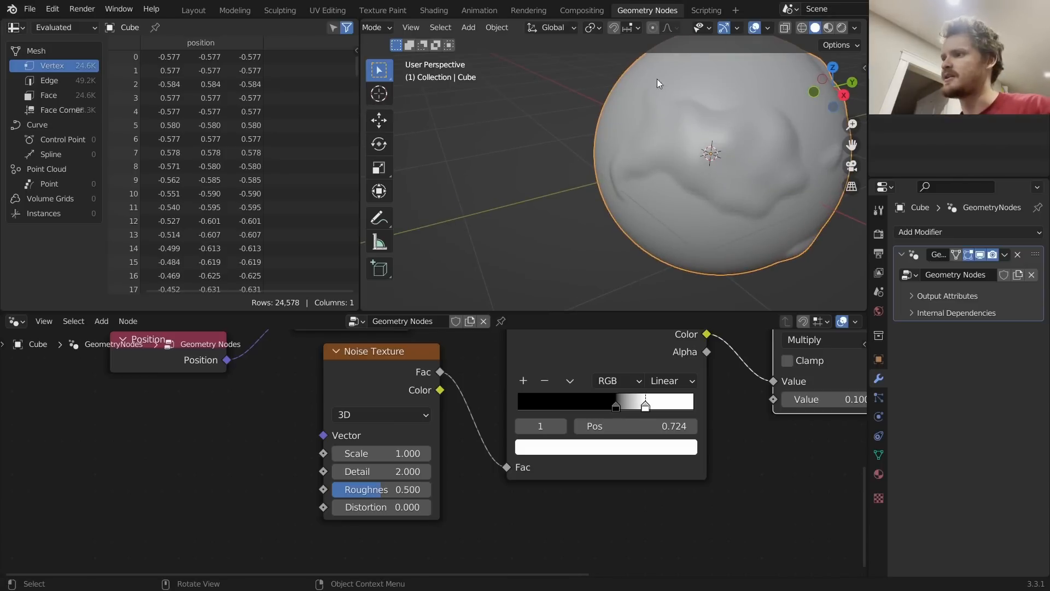
Set the Noise Texture node's Detail to 4
middle_click_drag(711, 136, 629, 162, "shift")
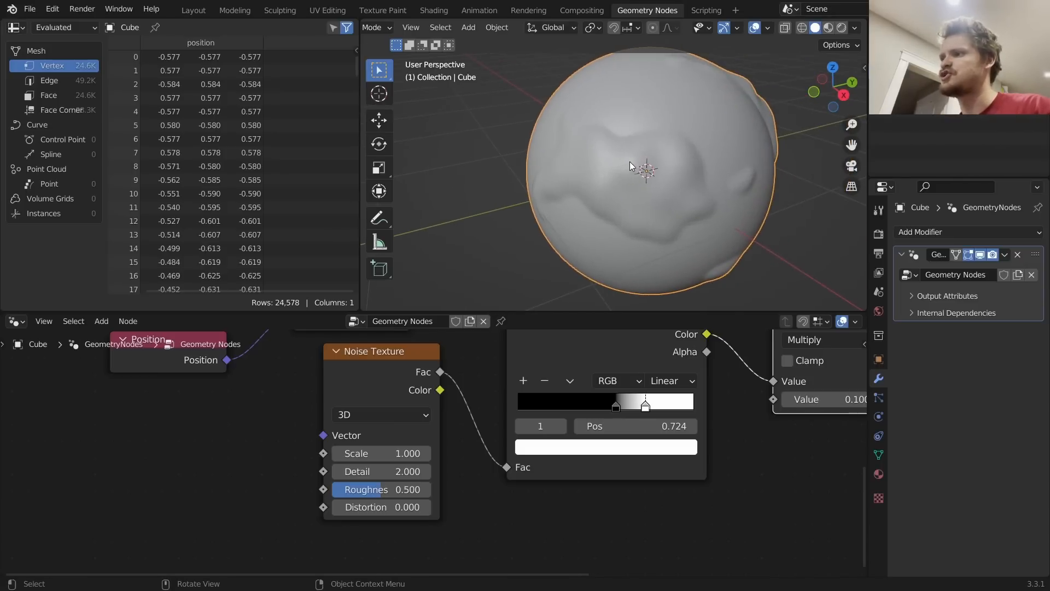
left_click(394, 472)
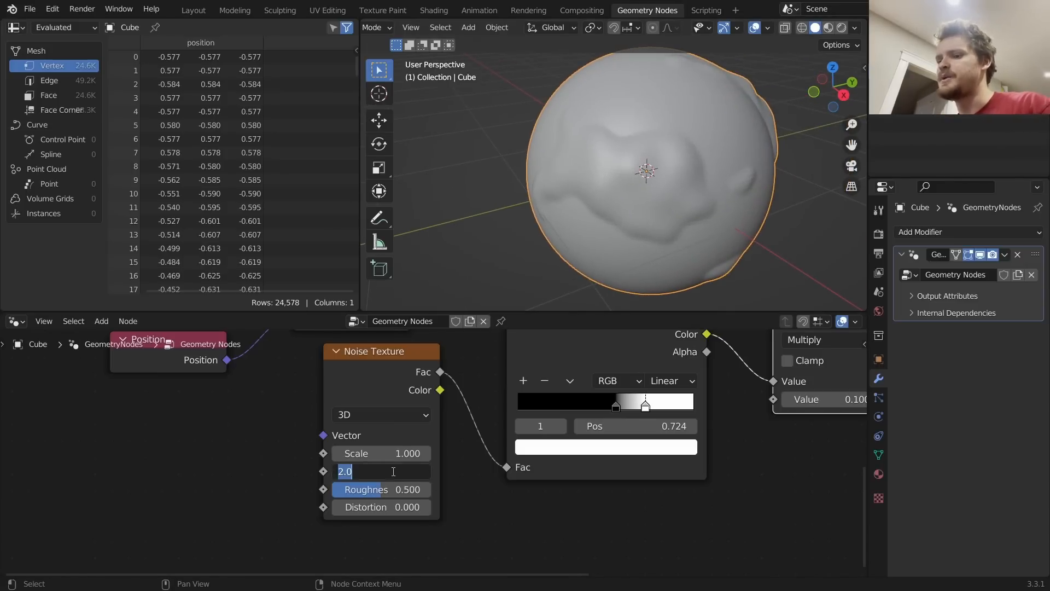
type("4")
key("Return")
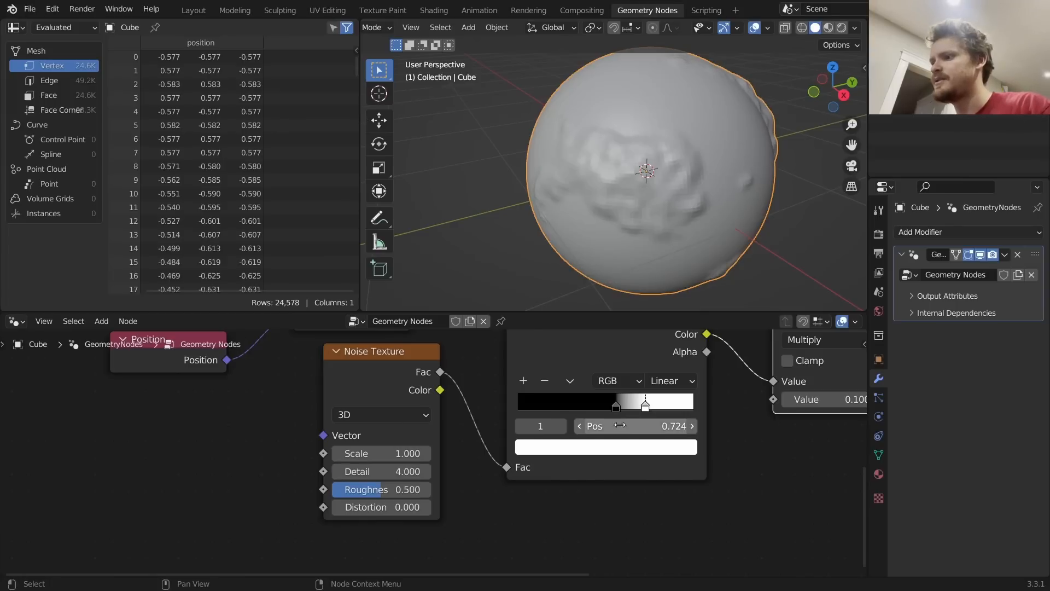
Move the ColorRamp's white stop to position 0.627 and shift the black stop slightly toward the dark end
mouse_move(635, 426)
left_mouse_down()
mouse_move(590, 417)
mouse_move(617, 418)
mouse_move(607, 418)
mouse_move(626, 431)
left_mouse_up()
left_click(520, 426)
left_click(562, 425)
scroll(671, 189, "down", 3)
middle_click_drag(671, 189, 750, 221)
Set the Multiply node's second value to 0.02 and check the flatter relief around the sphere
middle_click_drag(829, 409, 754, 434)
left_click(762, 424)
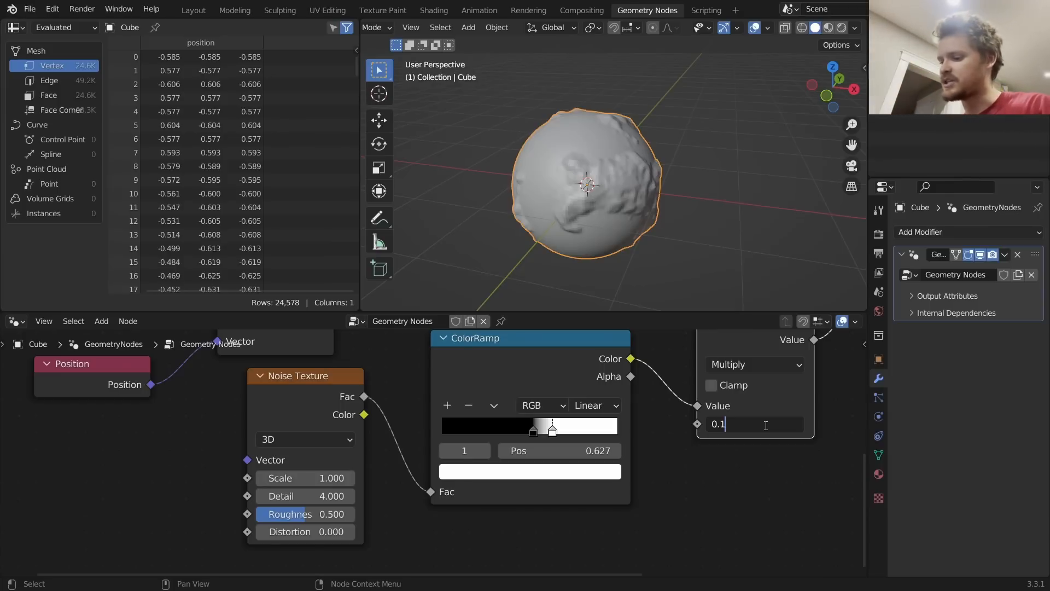
type("5")
key("Return")
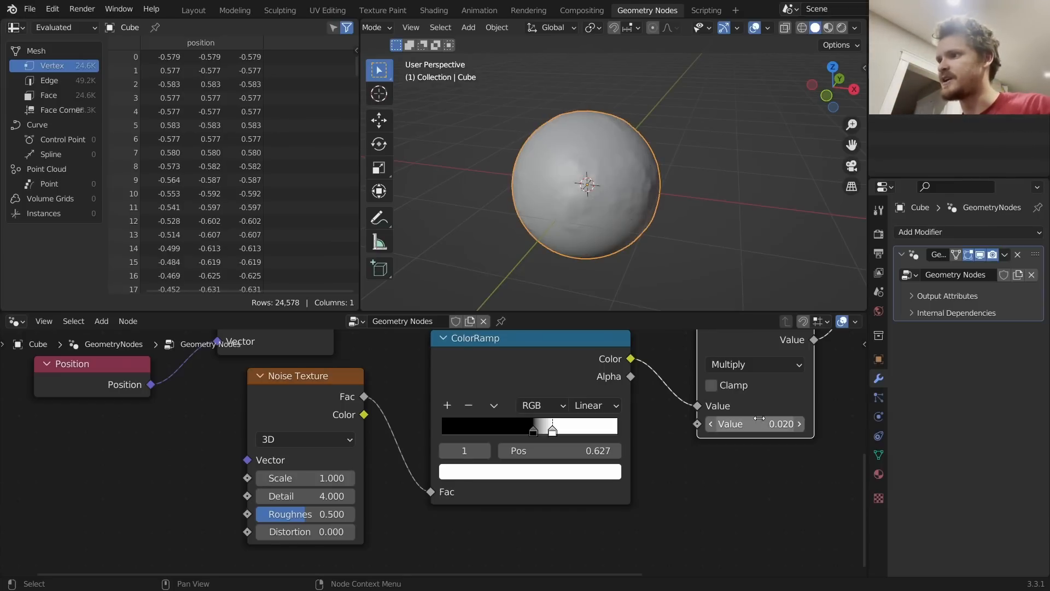
left_click(756, 181)
middle_click_drag(757, 181, 771, 114)
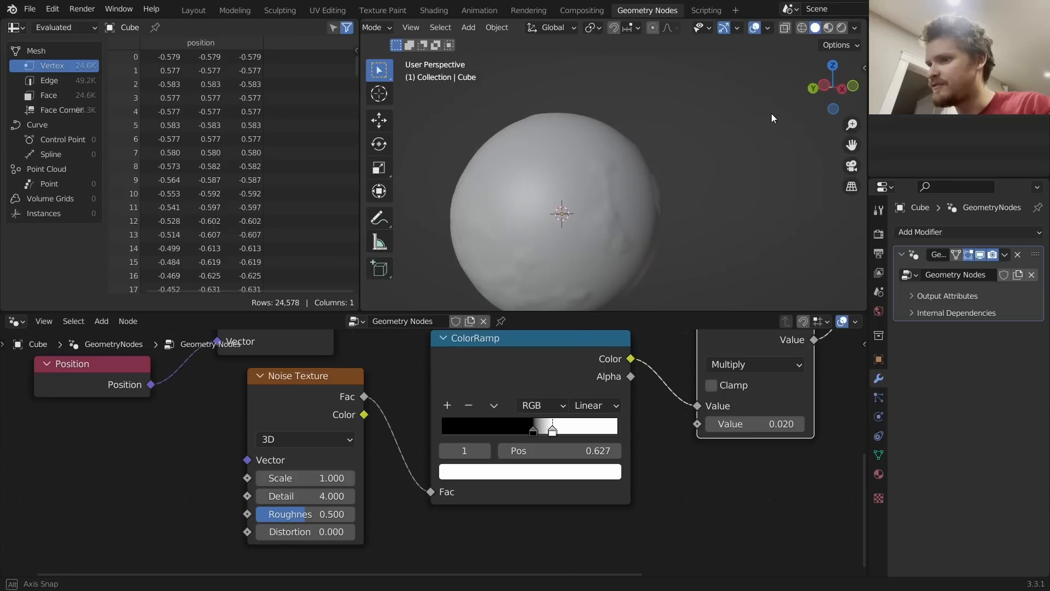
Switch the Noise Texture node to 4D, try out different W values, and undo the W change
left_click(280, 439)
left_click(276, 512)
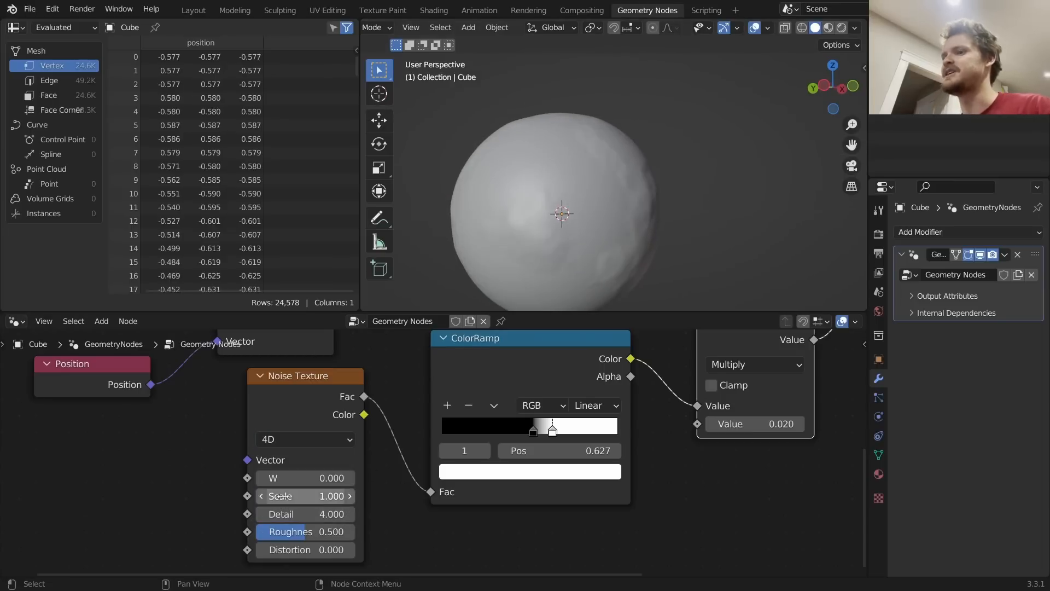
left_click_drag(294, 477, 427, 478)
key("ctrl+z")
Insert a Set Material node between Extrude Mesh and Group Output and assign the existing material named Material
scroll(710, 398, "down", 8)
middle_click_drag(710, 402, 542, 468)
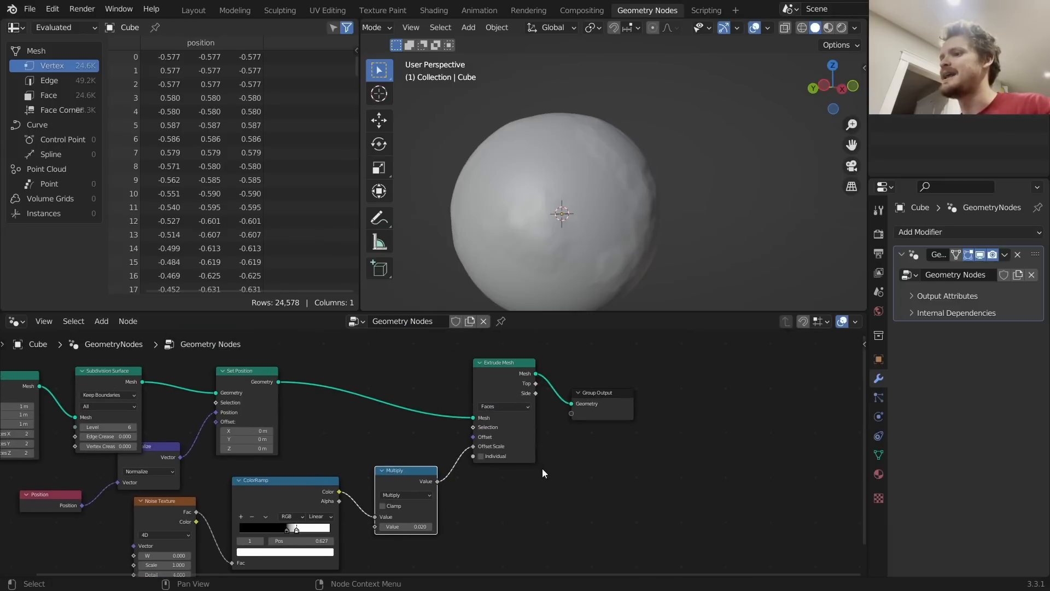
key("shift+a")
left_click(538, 287)
type("SET")
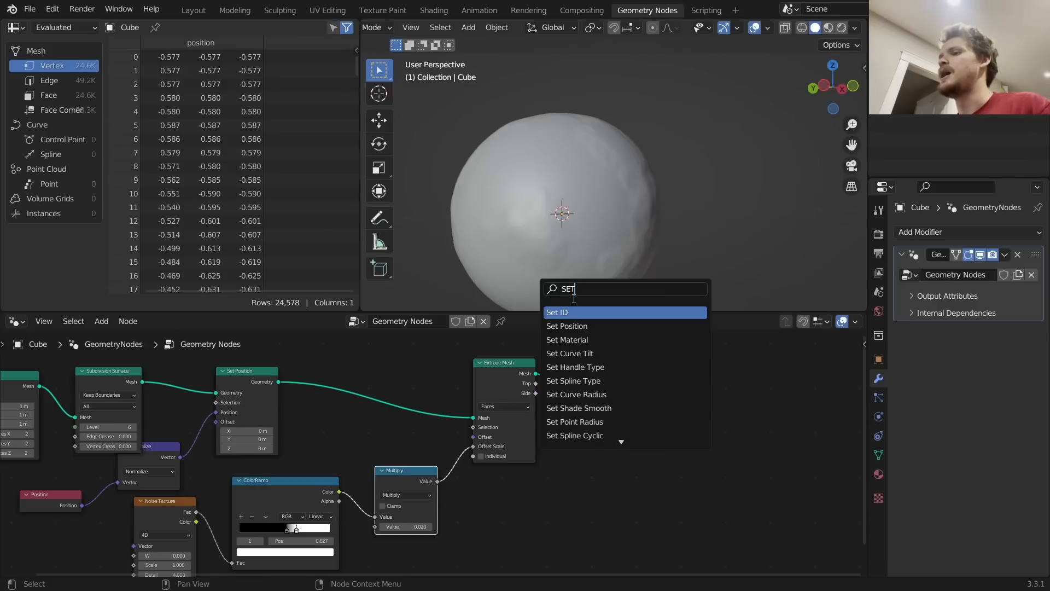
left_click(572, 340)
left_click(601, 391)
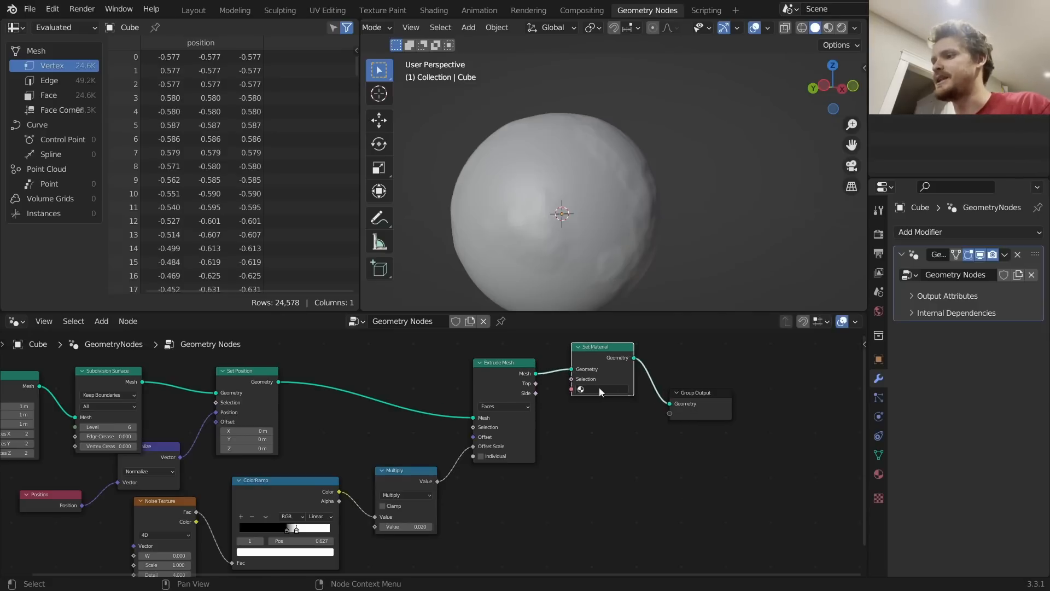
left_click(601, 392)
left_click(601, 411)
Split the node editor in two, turn the new half into a Shader Editor, and load the material named Material
left_click_drag(852, 320, 414, 325)
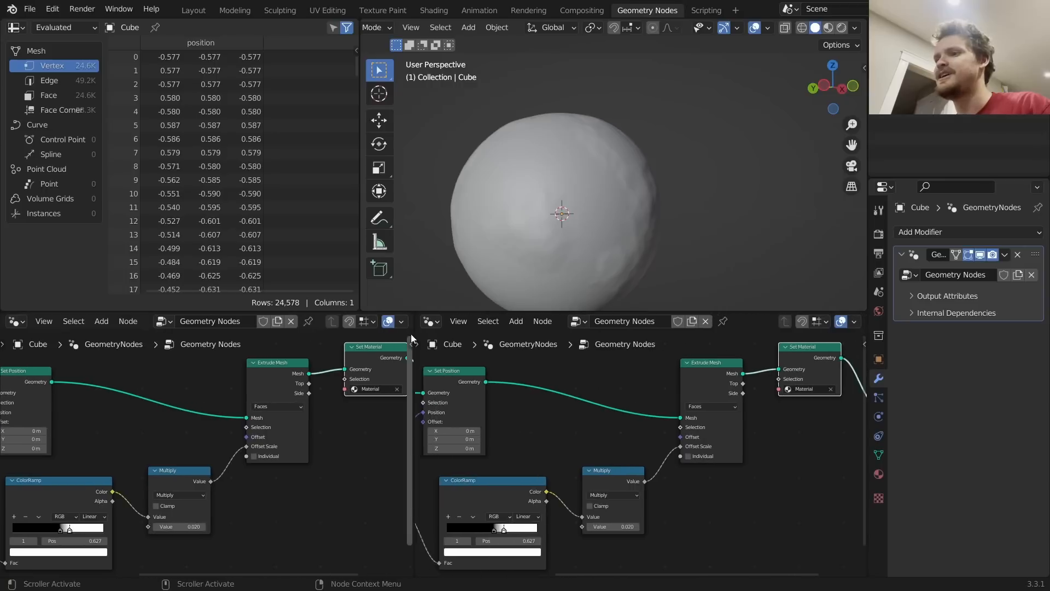
left_click(431, 321)
left_click(469, 448)
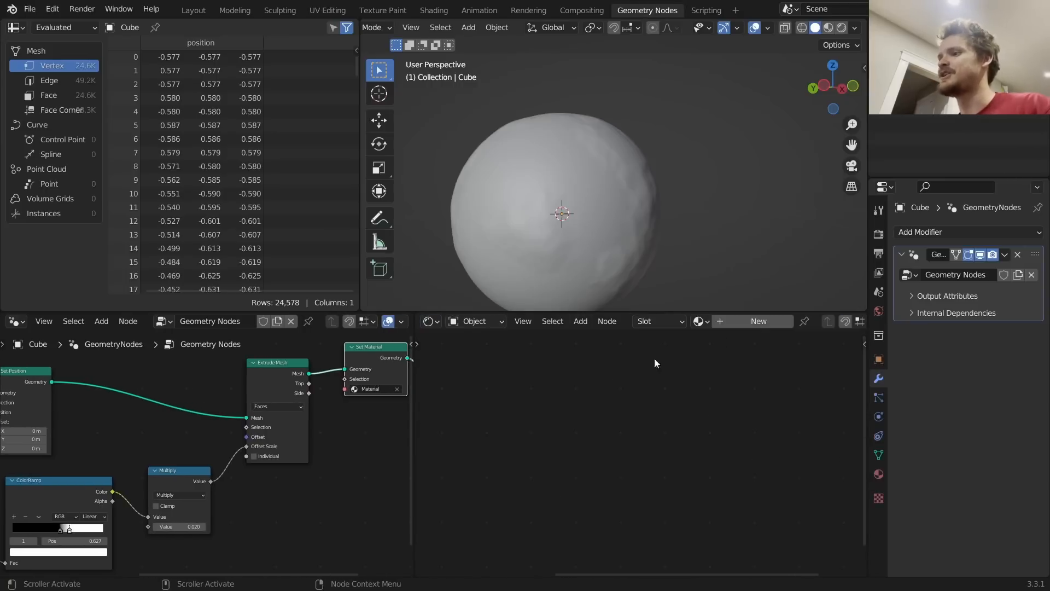
left_click(700, 321)
left_click(749, 341)
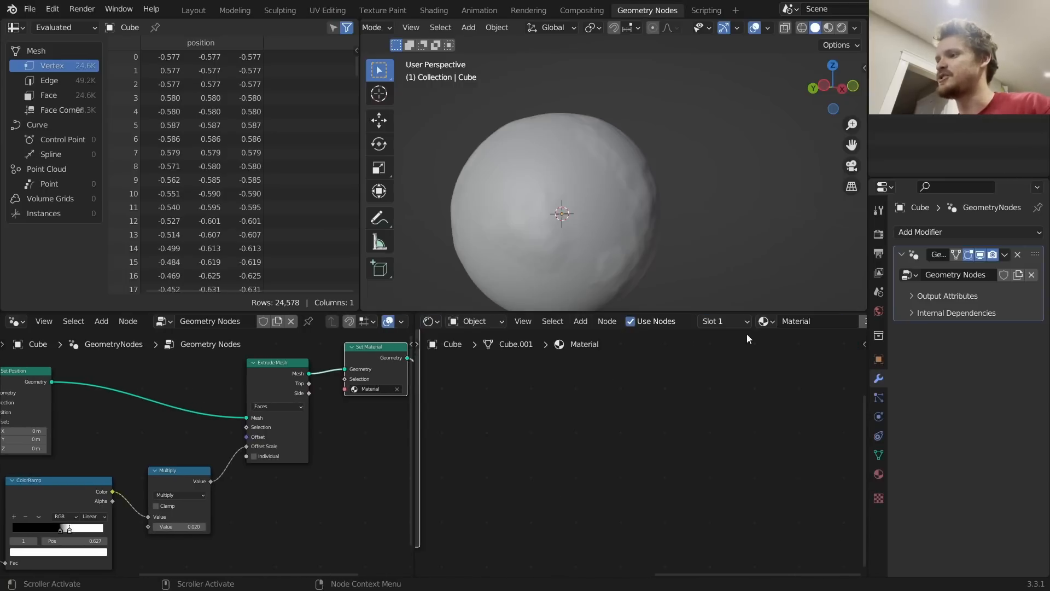
Rename the material to PLANET and bring its Principled BSDF node into view
double_click(788, 325)
type("PLANET")
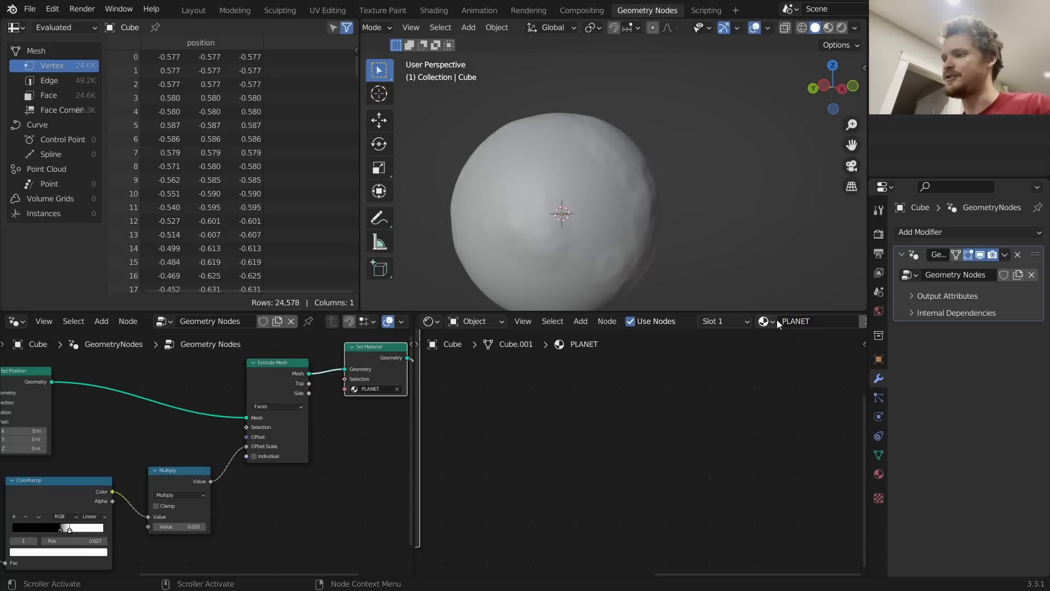
scroll(773, 406, "down", 5)
middle_click_drag(548, 407, 688, 453)
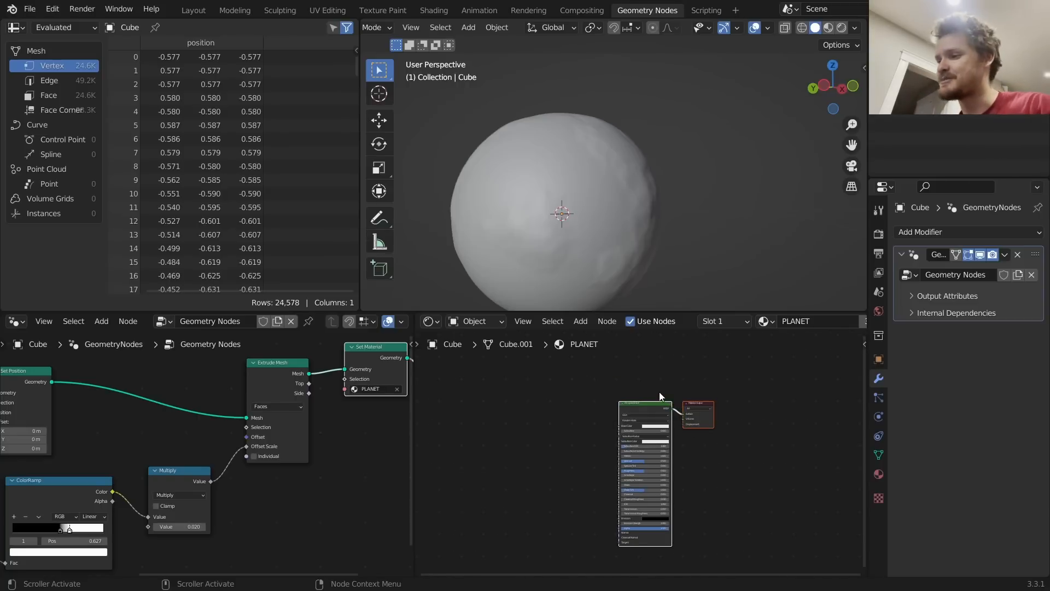
scroll(658, 392, "up", 5)
middle_click_drag(630, 406, 630, 396)
middle_click_drag(301, 378, 438, 310)
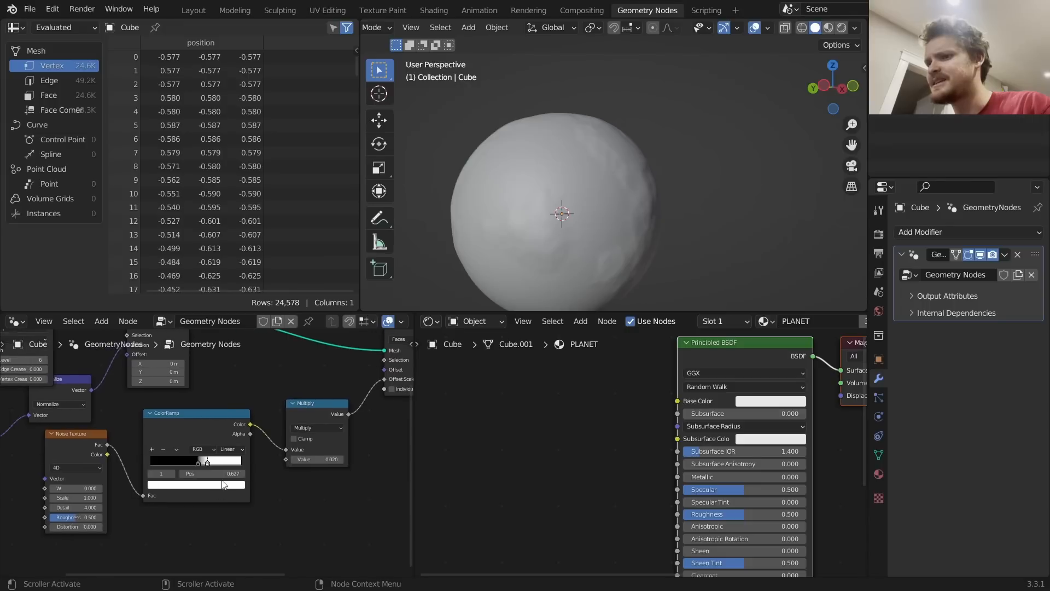
left_click_drag(177, 524, 314, 385)
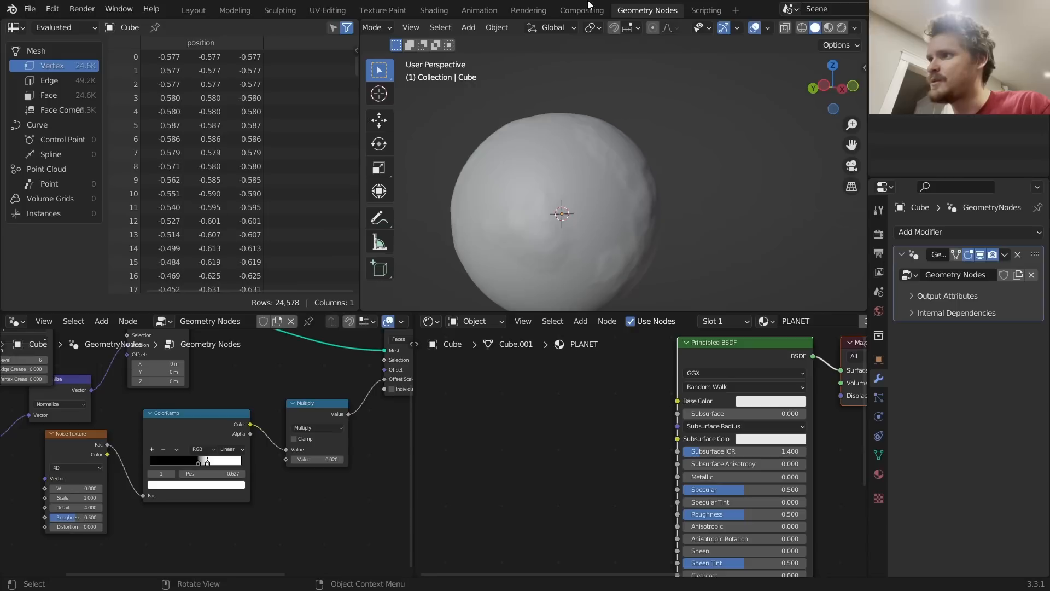
left_click_drag(587, 167, 609, 131)
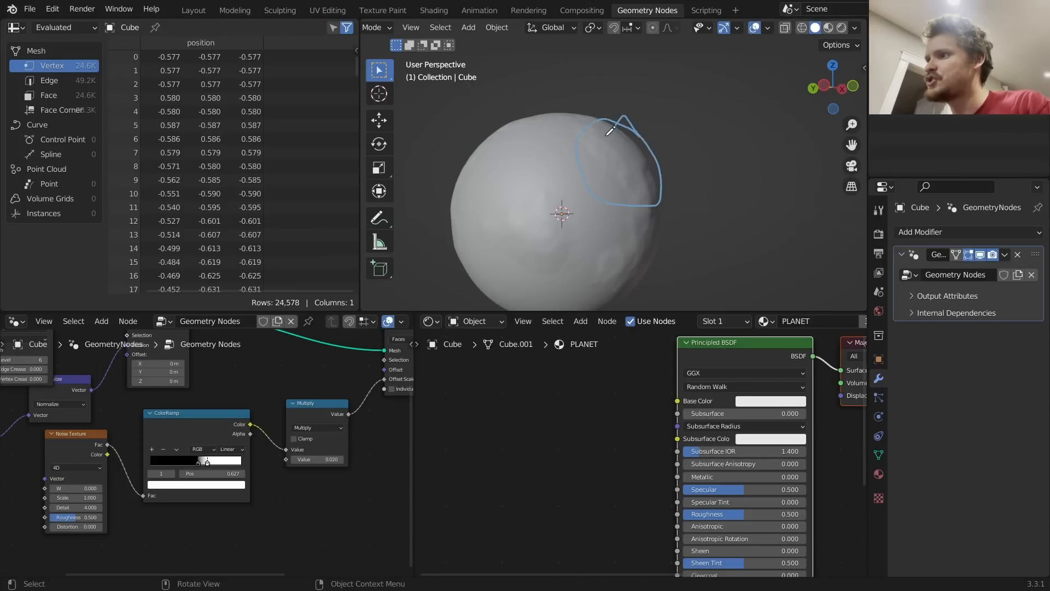
key("ctrl+z")
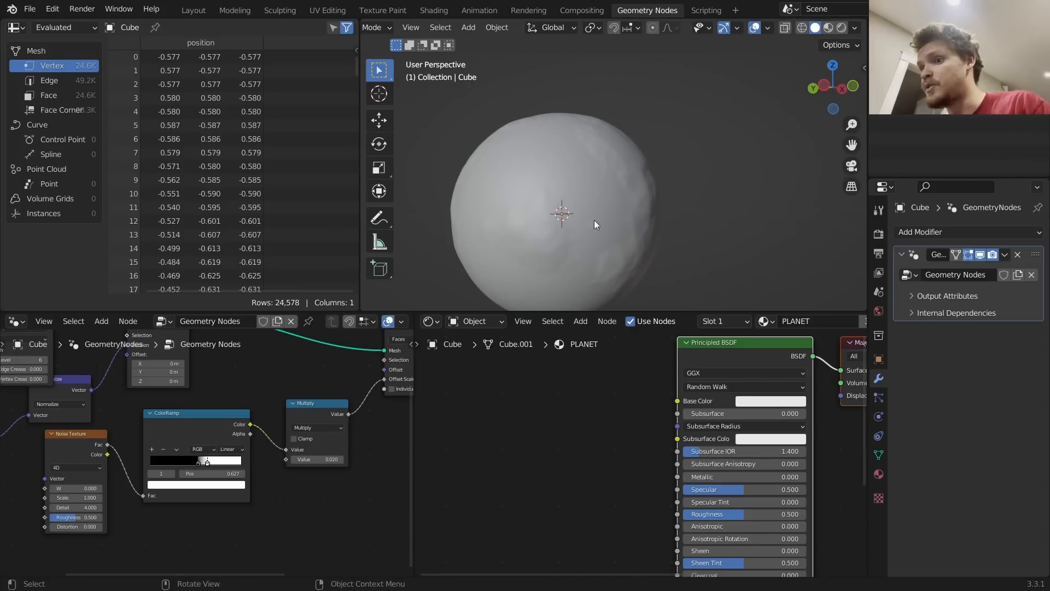
Insert a Store Named Attribute node on the link between Set Position and Extrude Mesh
middle_click_drag(291, 345, 191, 385)
key("shift+a")
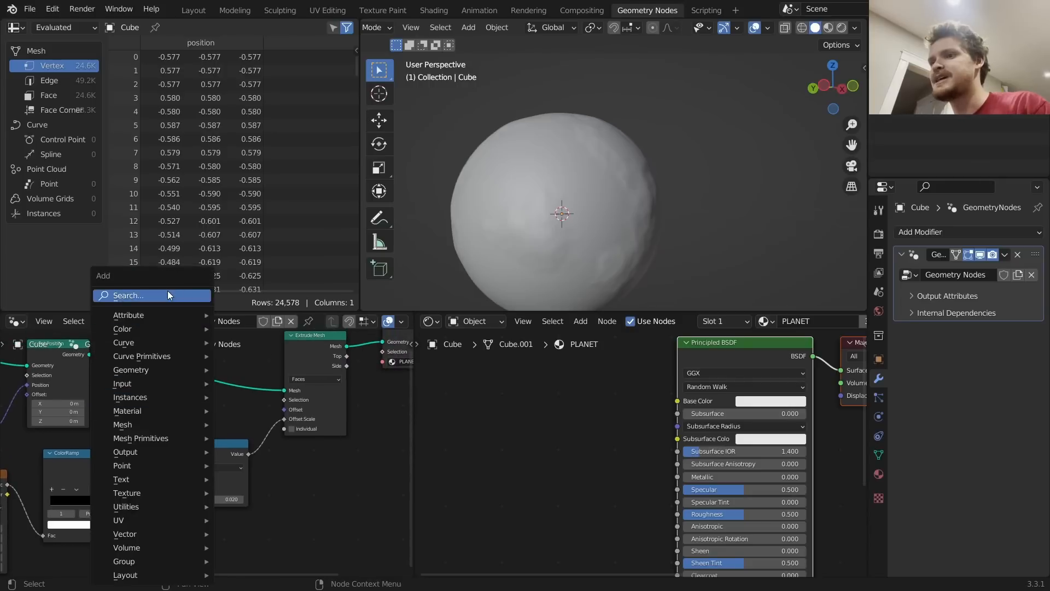
type("store")
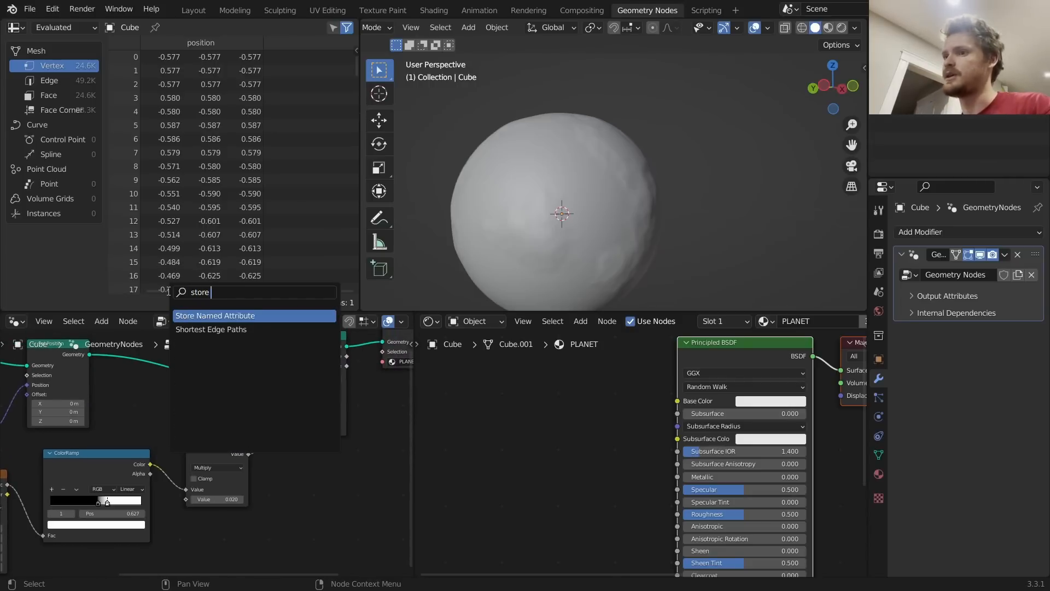
key("Return")
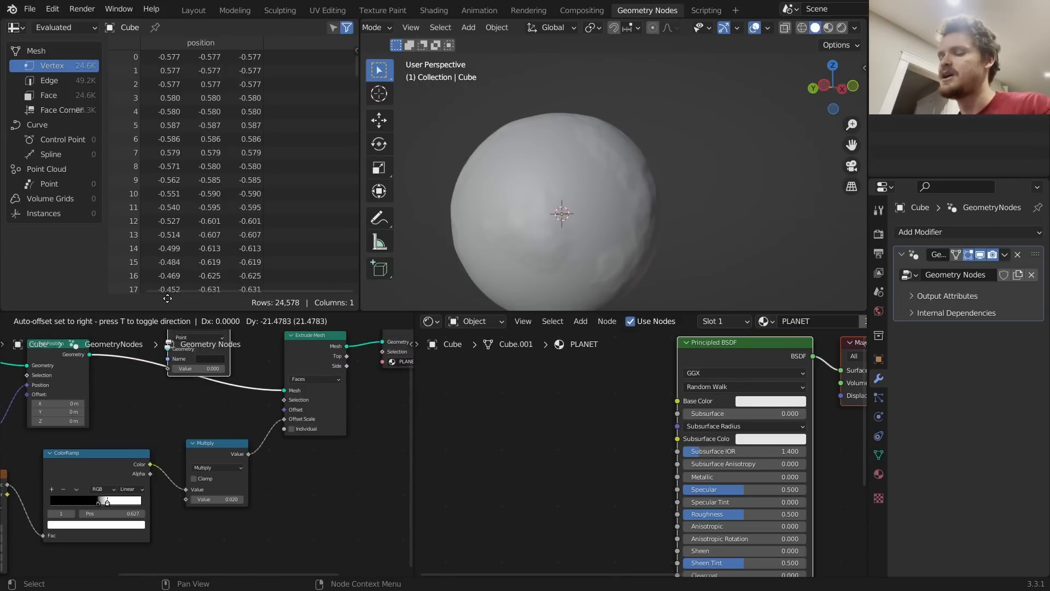
left_click(190, 349)
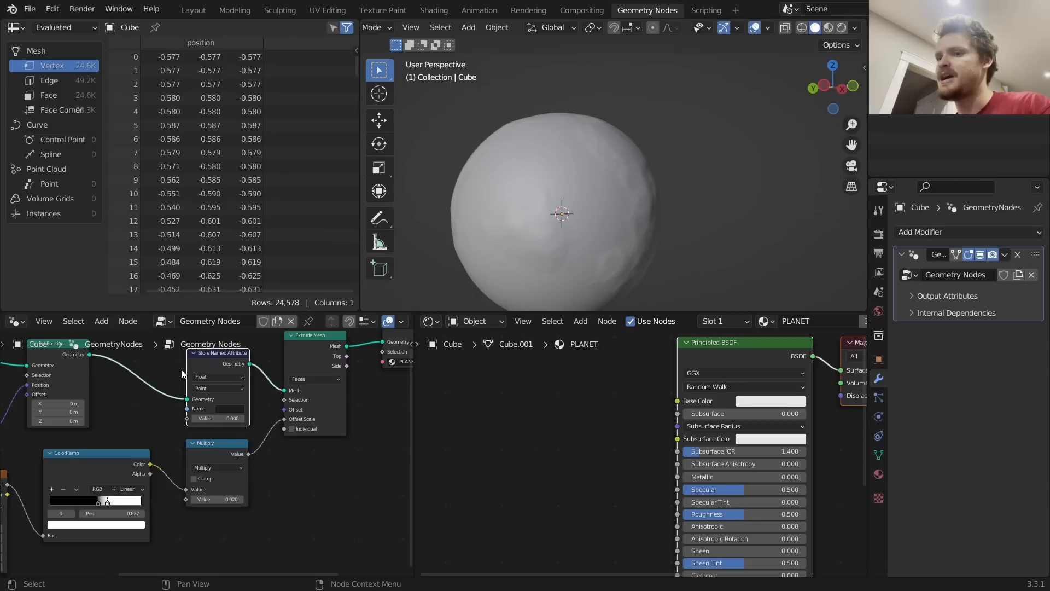
Connect the ColorRamp's Color output to the Store Named Attribute node's Value and name the attribute land
left_click_drag(150, 464, 164, 421)
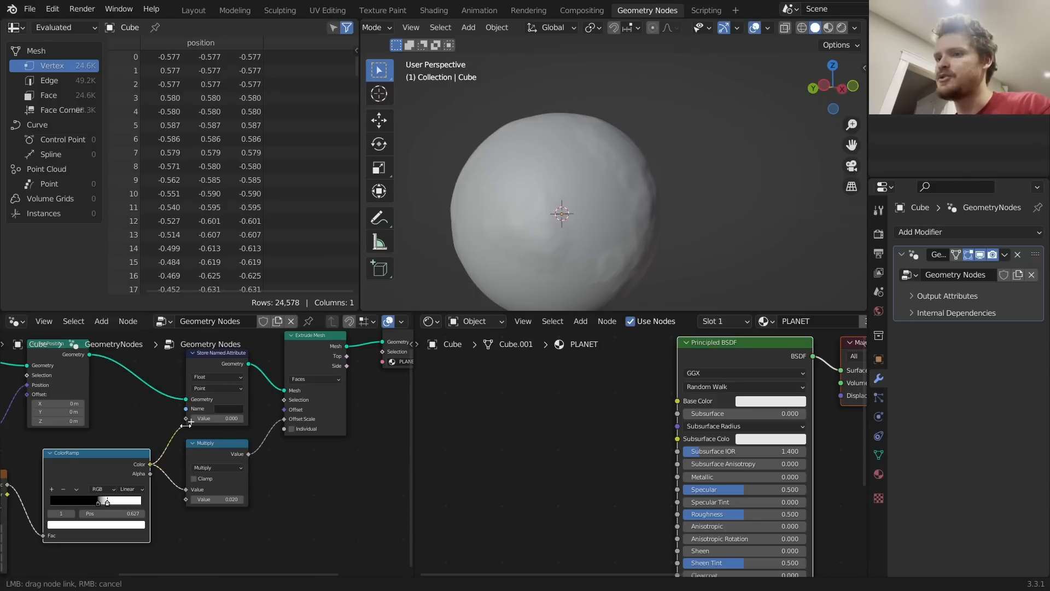
left_click_drag(186, 420, 190, 425)
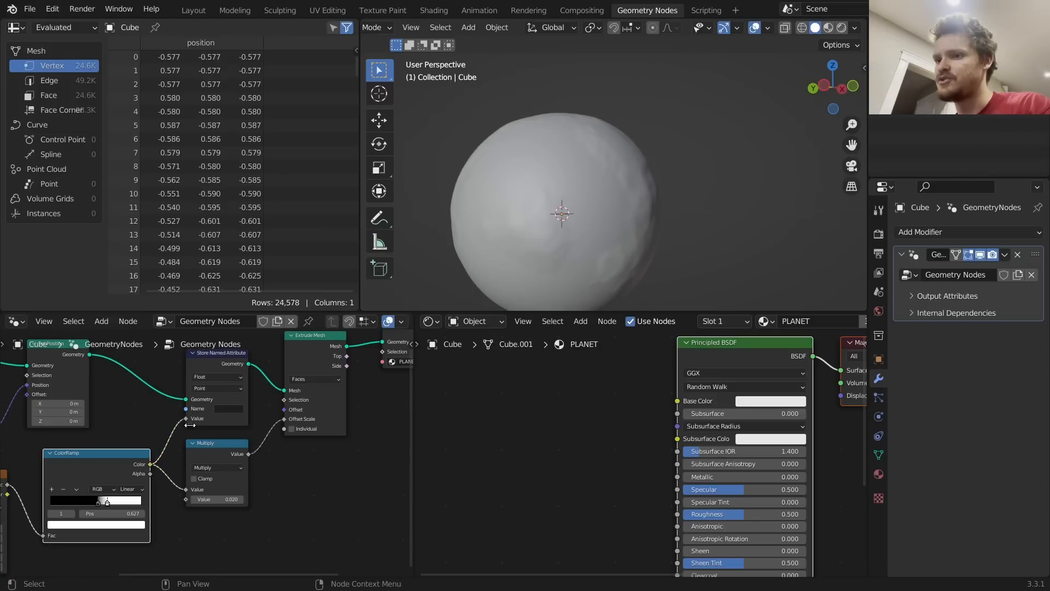
left_click(230, 409)
type("land")
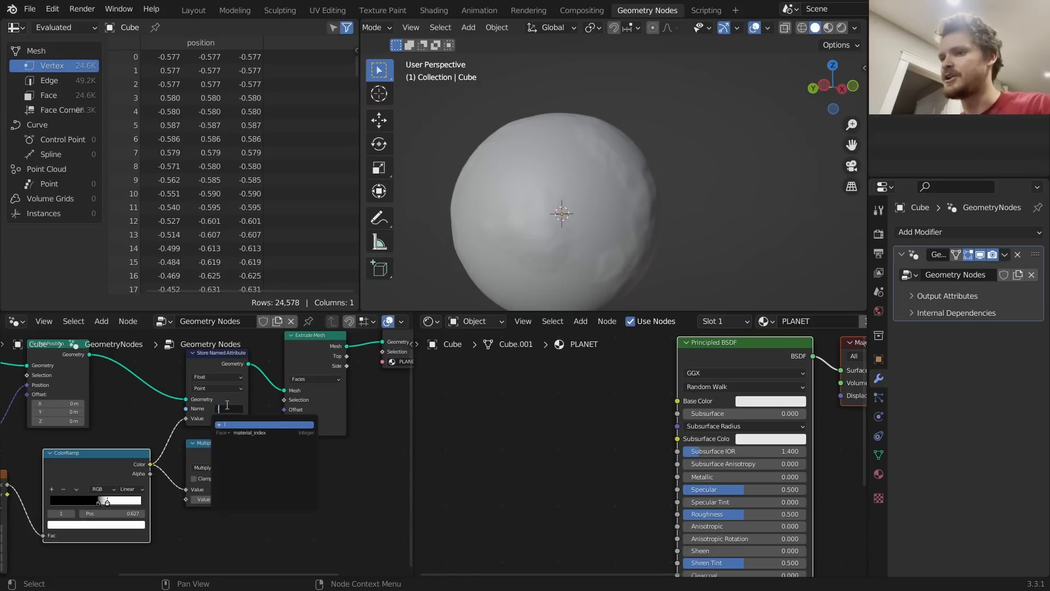
key("Return")
scroll(225, 406, "up", 3)
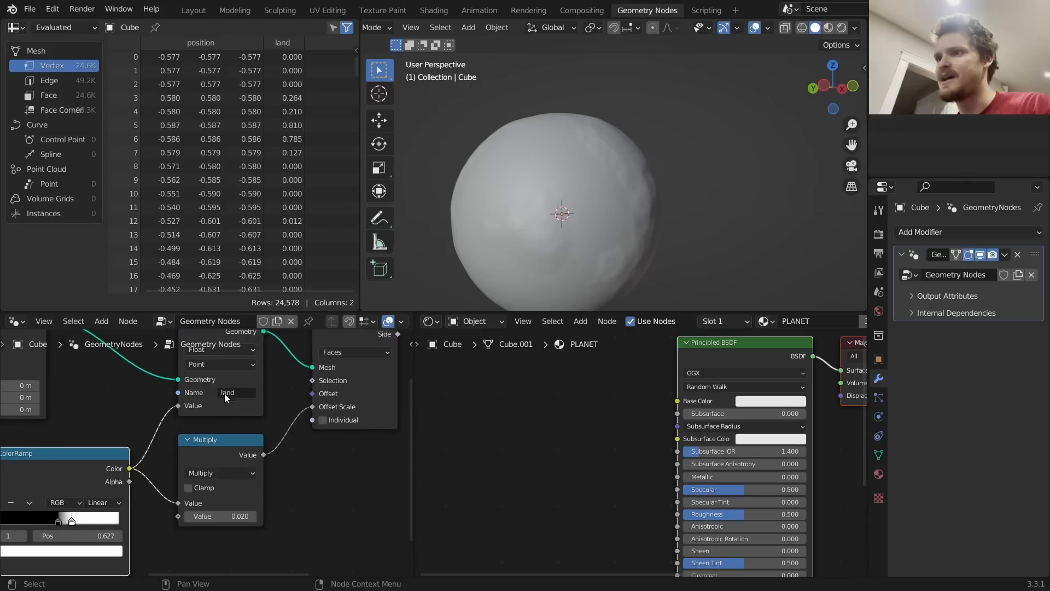
scroll(270, 110, "down", 5)
scroll(271, 112, "up", 5)
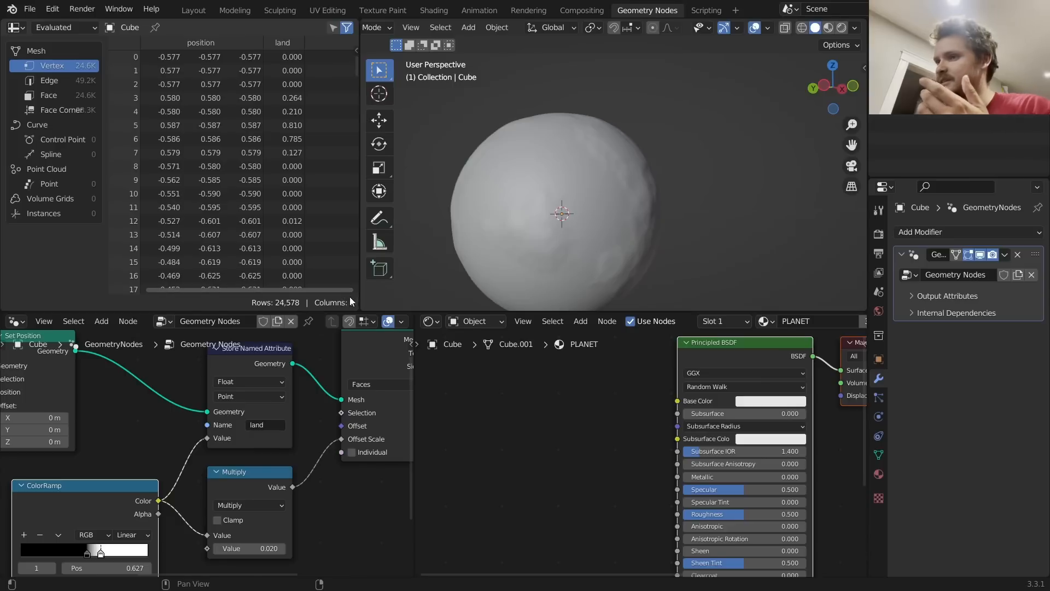
Add an Attribute node to the PLANET material's shader nodes and set its name to land
key("shift+a")
left_click(556, 396)
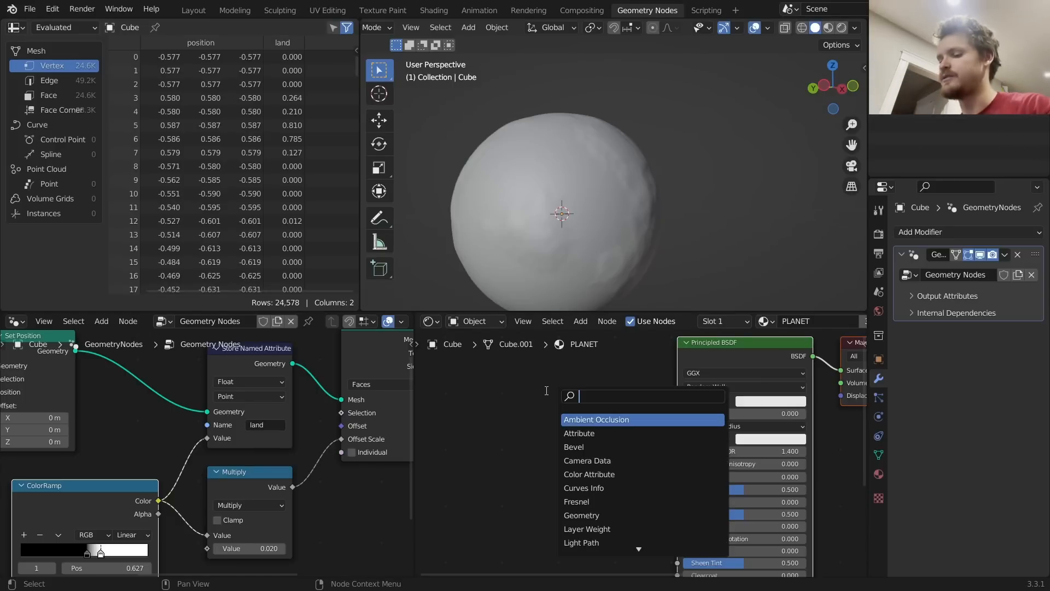
type("attr")
key("Return")
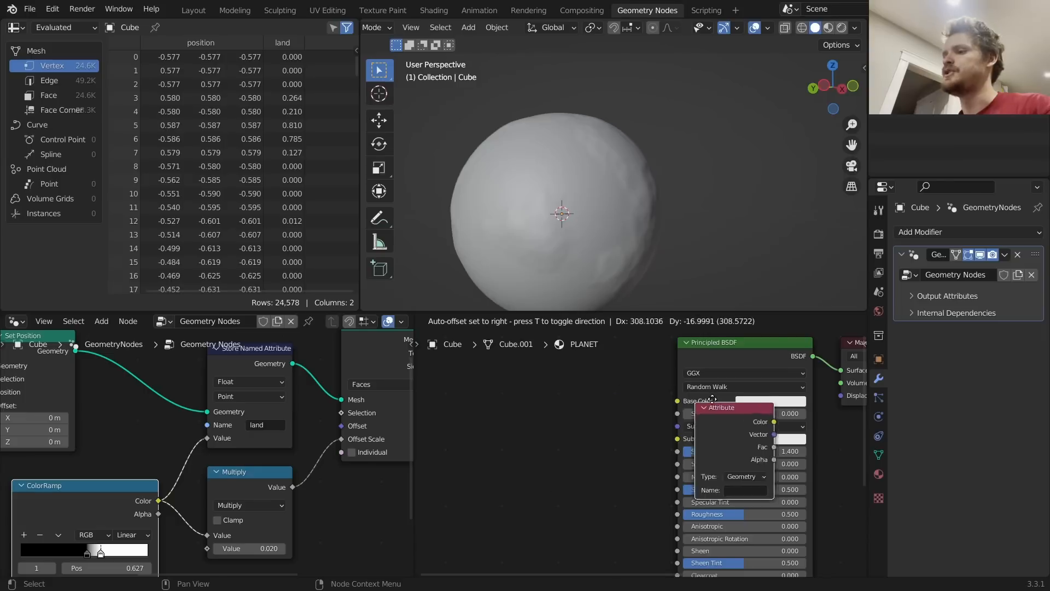
left_click(503, 367)
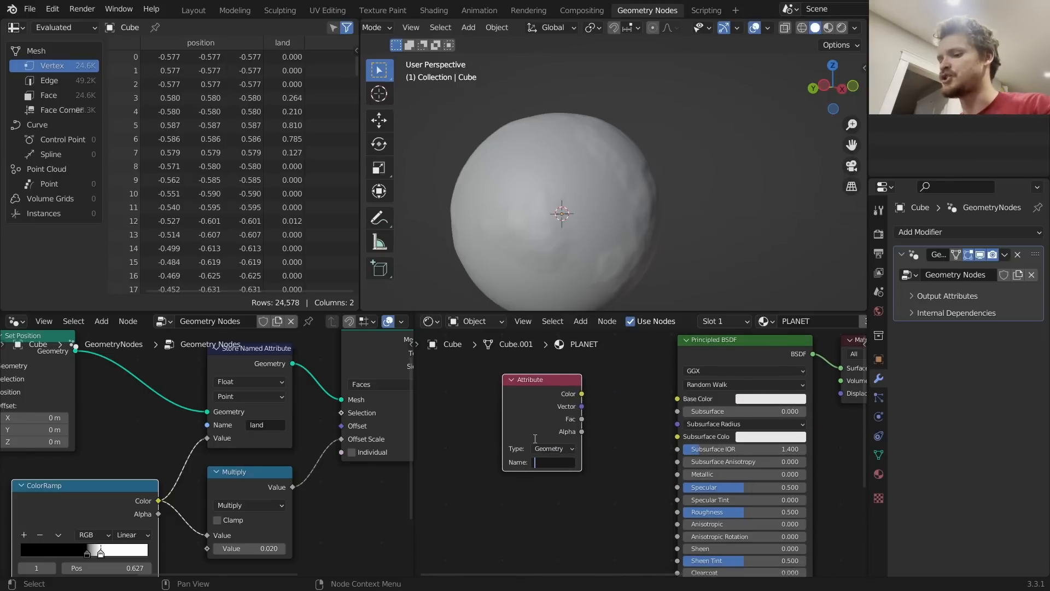
Switch the viewport to rendered shading and preview the Attribute node's Fac output directly on the planet's surface
left_click(844, 28)
left_click(569, 391, "ctrl+shift")
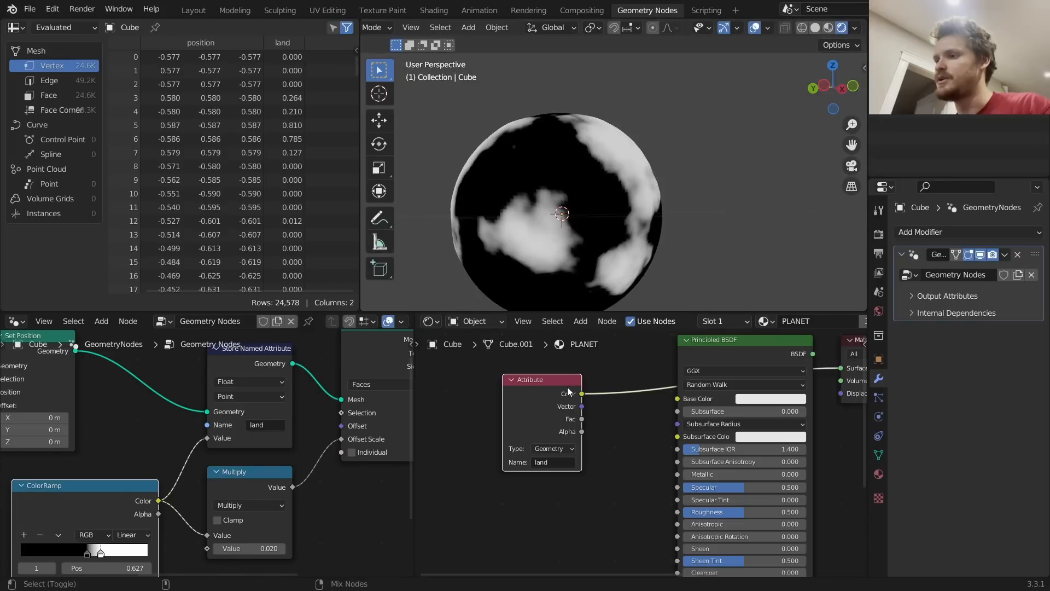
left_click(563, 386, "ctrl+shift")
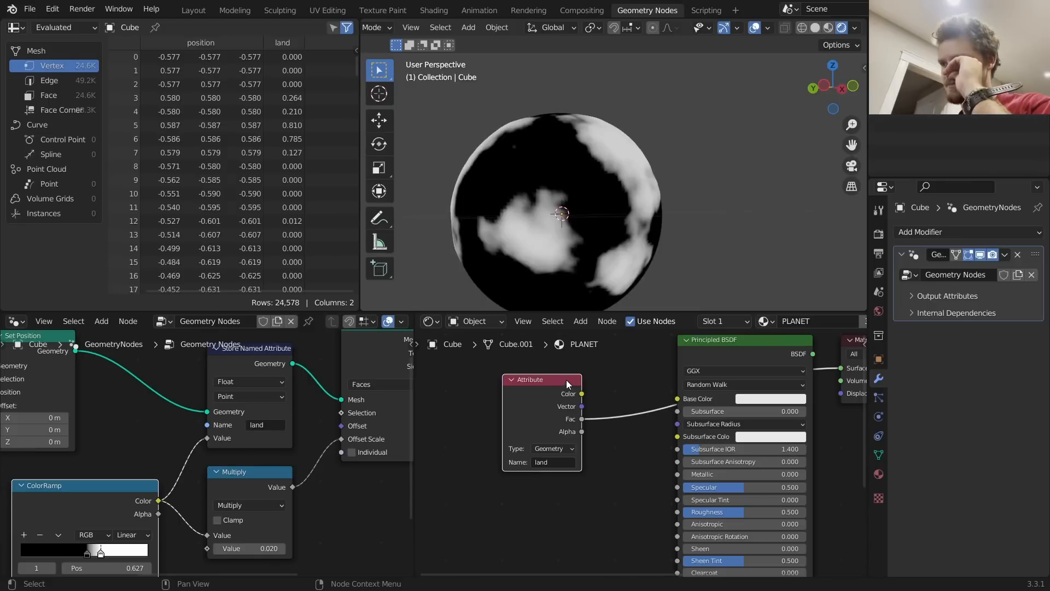
middle_click_drag(632, 140, 553, 212)
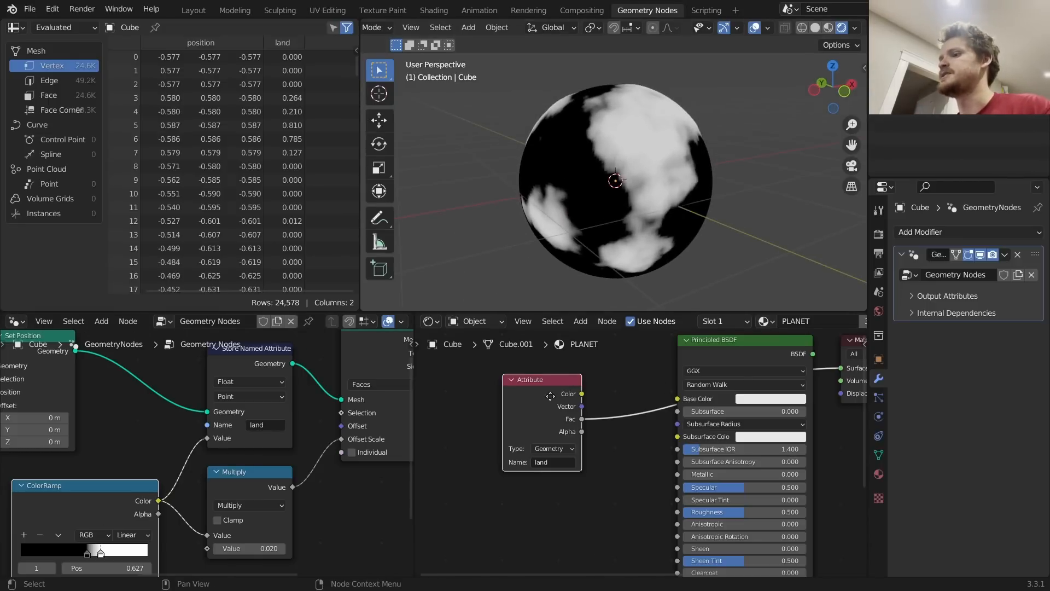
Move the Attribute and Principled BSDF nodes away to free space in front of the Material Output
left_click_drag(550, 396, 472, 384)
left_click_drag(754, 353, 561, 519)
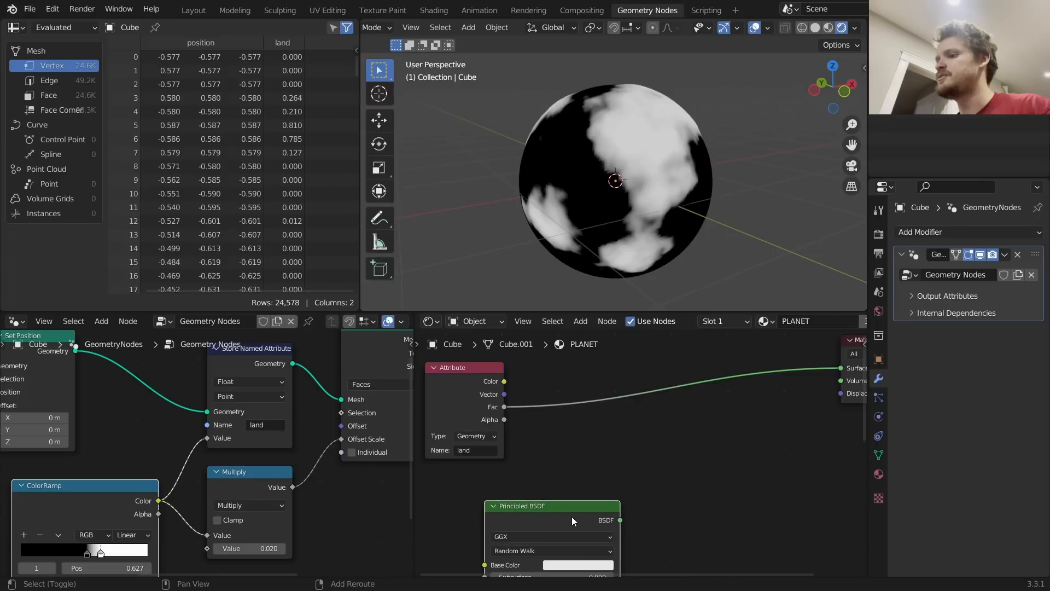
Duplicate the Principled BSDF node in the PLANET material and place the copy beside the original
key("shift+d")
left_click(645, 454)
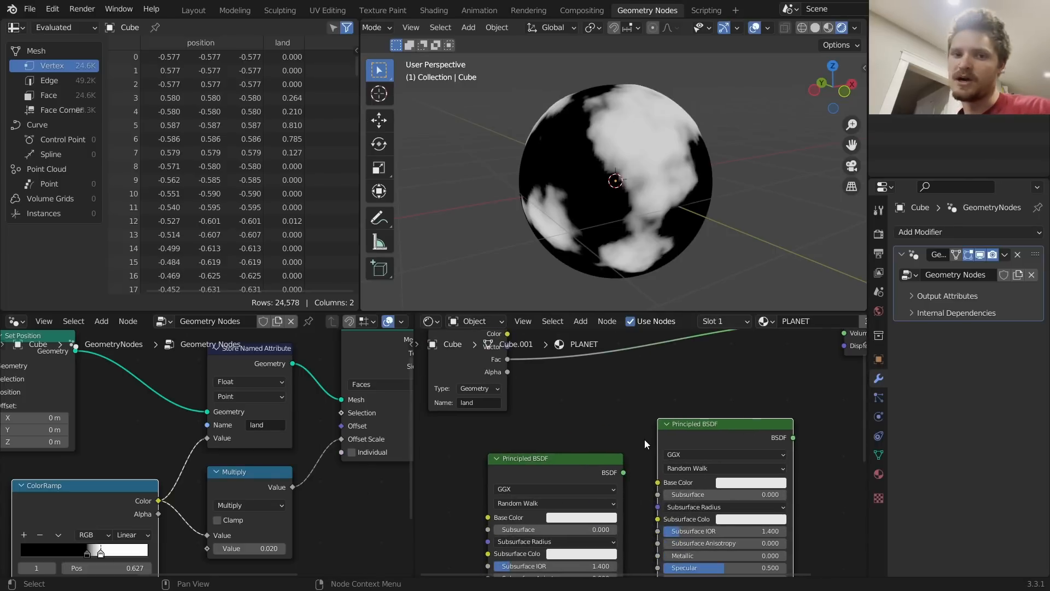
Switch the render engine to Cycles and set its device to GPU Compute
left_click(880, 235)
left_click(985, 232)
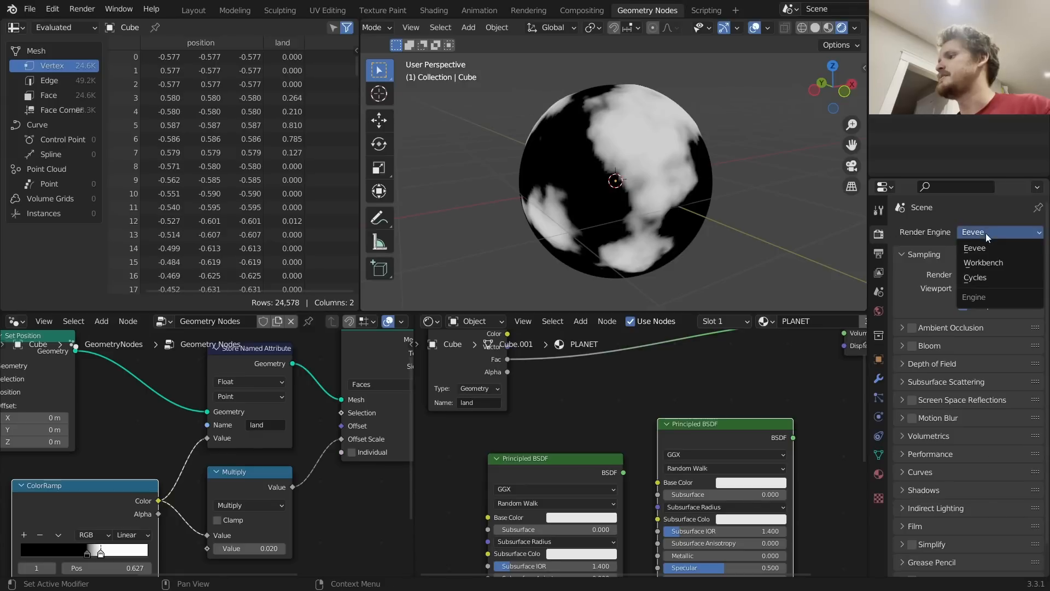
left_click(984, 278)
left_click(979, 266)
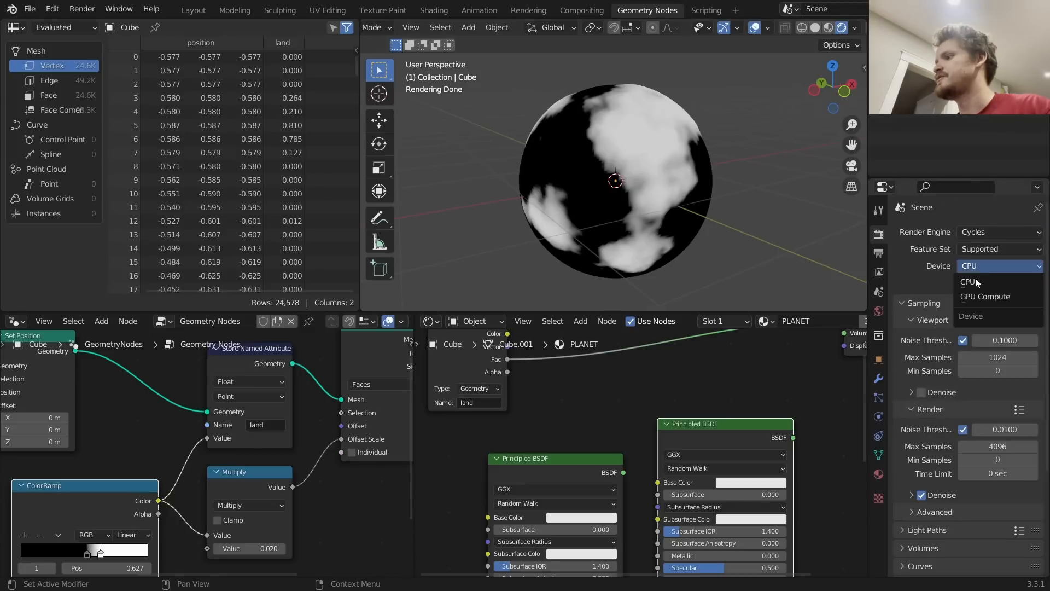
left_click(985, 296)
Use an Environment Texture as the world's surface color and load peppermint_powerplant_2k.hdr from the HDRIs folder
left_click(879, 312)
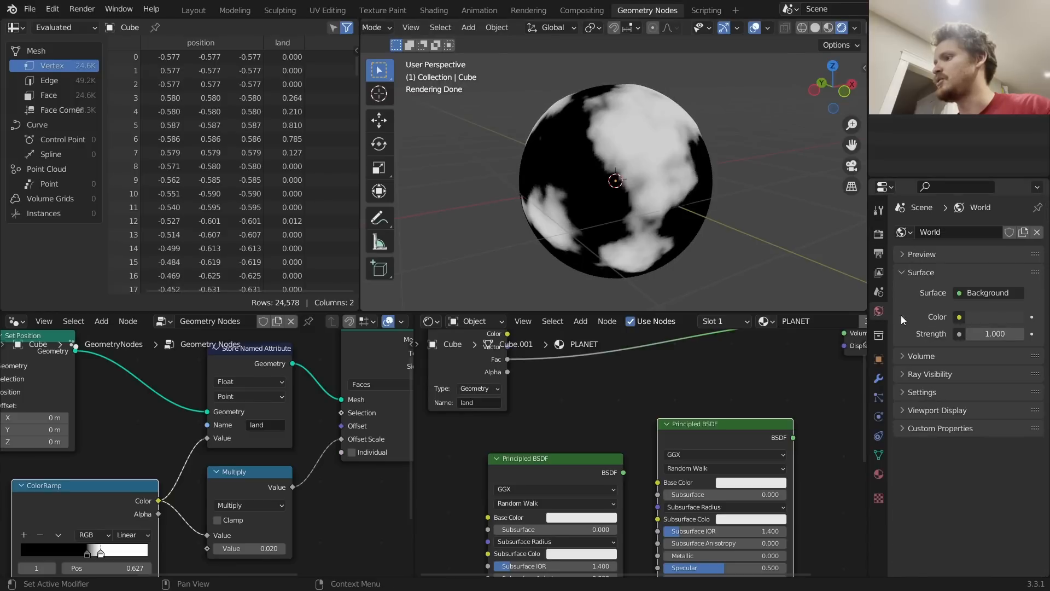
left_click(959, 317)
left_click(671, 377)
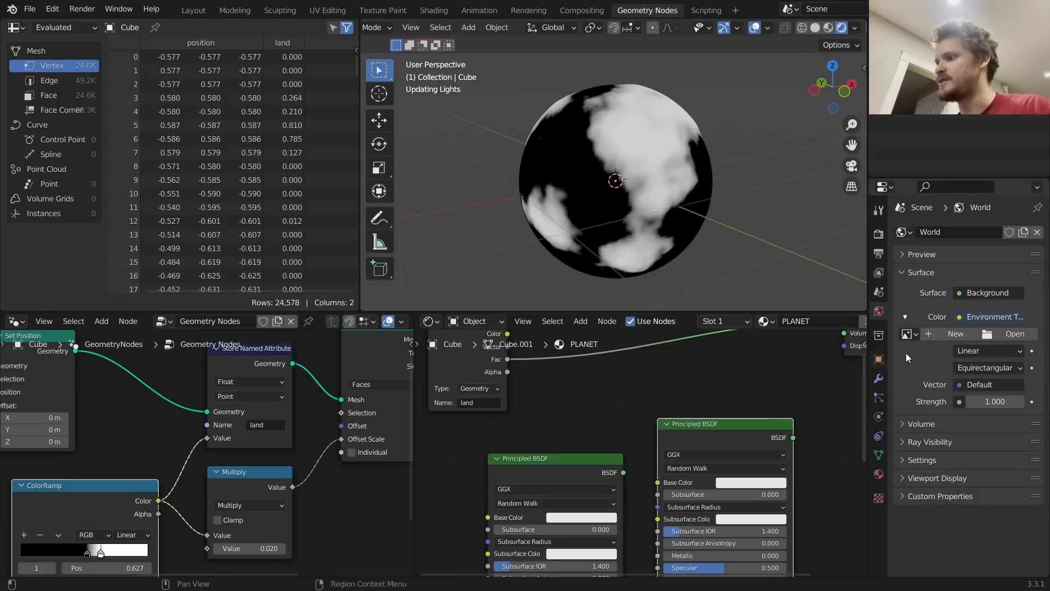
left_click(1001, 334)
left_click(197, 419)
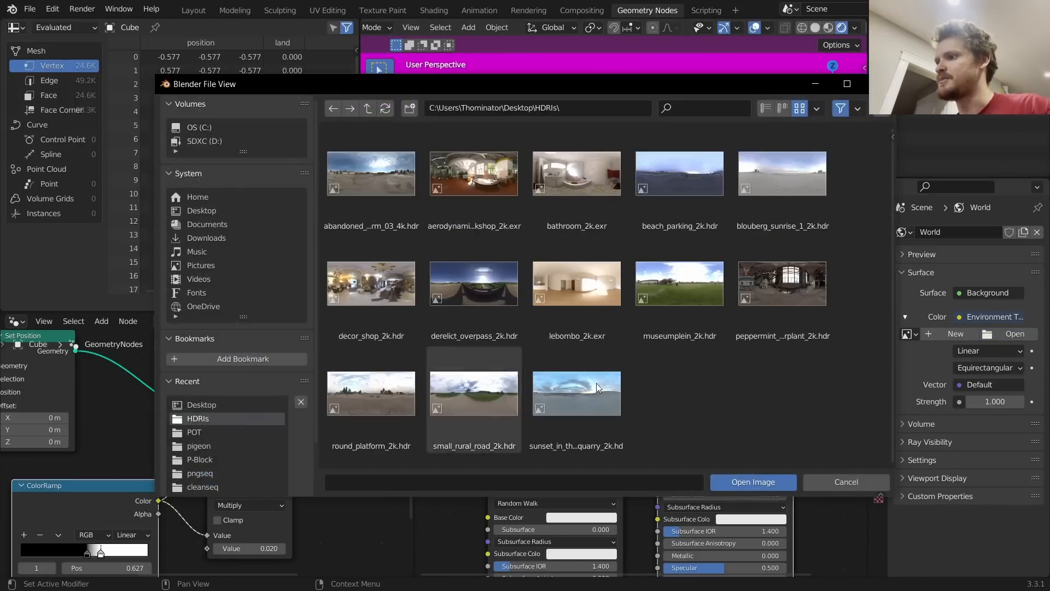
double_click(788, 295)
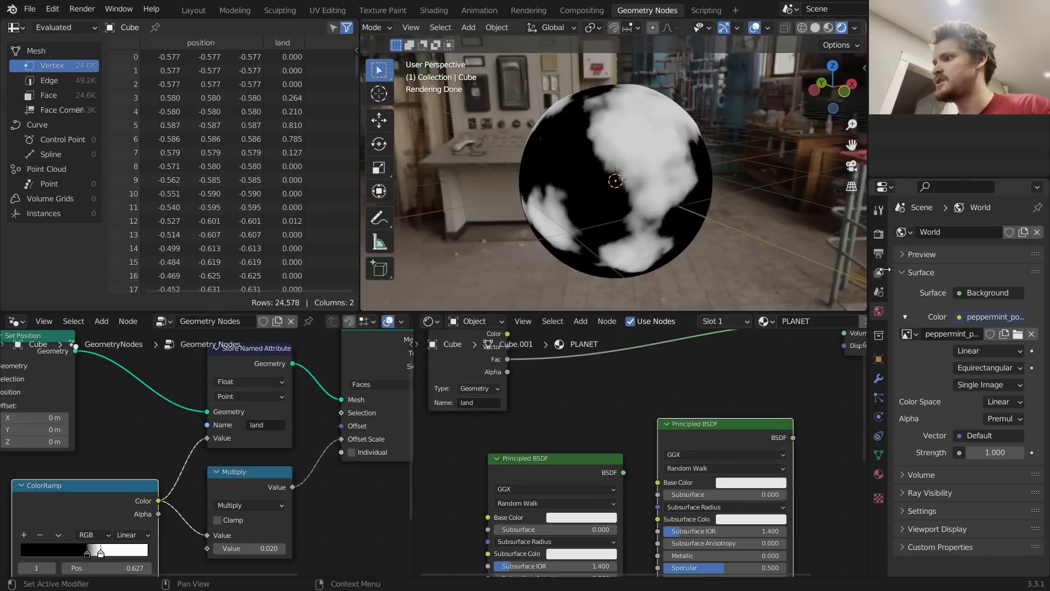
Make the render's film background transparent so the environment image is hidden behind the planet
left_click(878, 234)
scroll(930, 514, "down", 5)
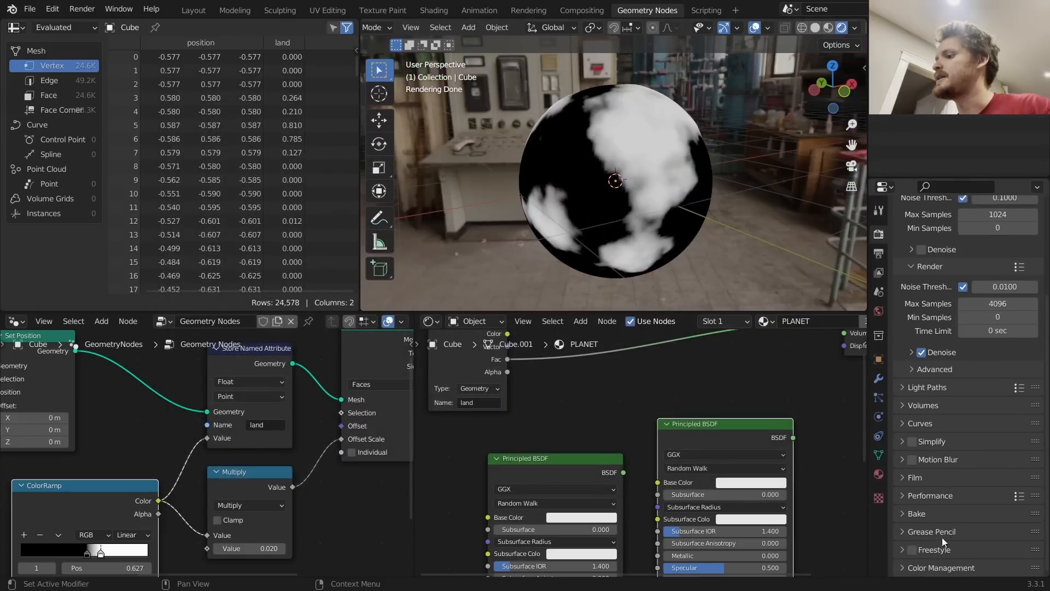
left_click(915, 477)
scroll(919, 484, "down", 4)
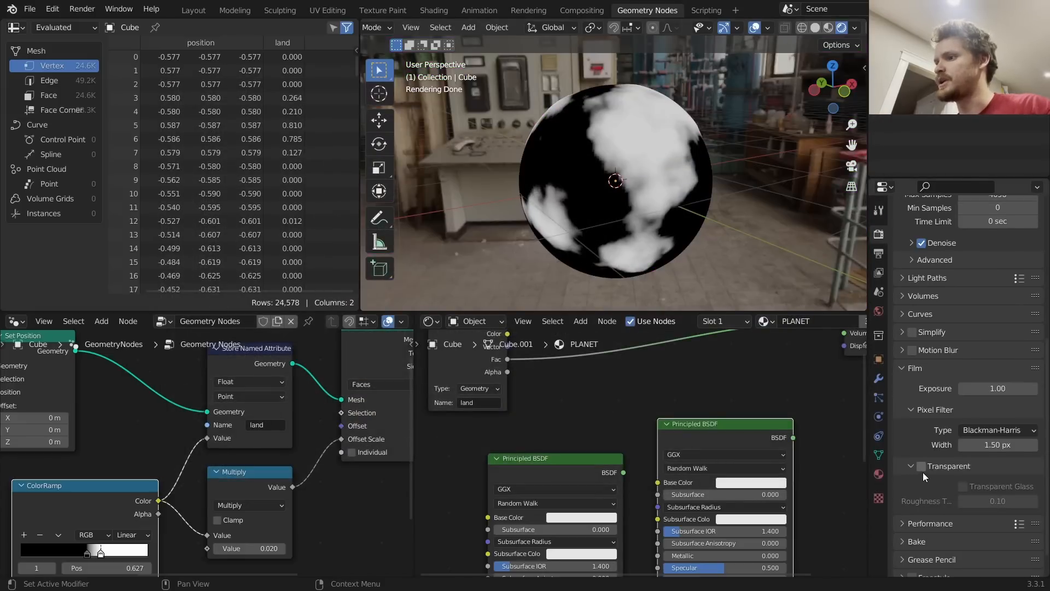
left_click(921, 466)
mouse_move(651, 215)
middle_mouse_down()
mouse_move(645, 222)
mouse_move(655, 212)
middle_mouse_up()
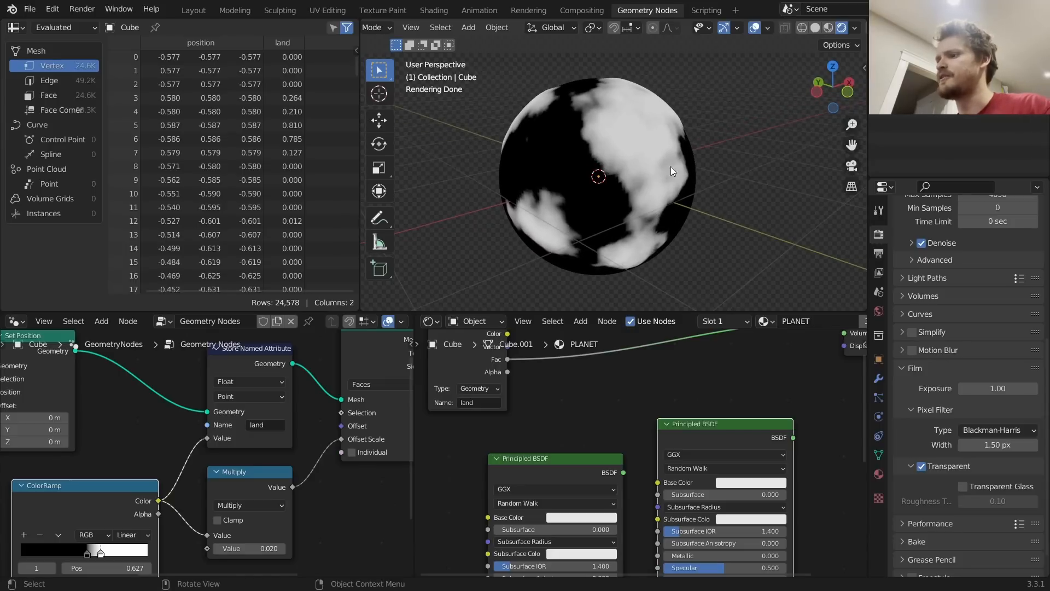
Preview the original Principled BSDF on the planet, give it a pale green base color and give the duplicate a light blue one
left_click(566, 464, "ctrl+shift")
middle_click_drag(673, 189, 669, 198)
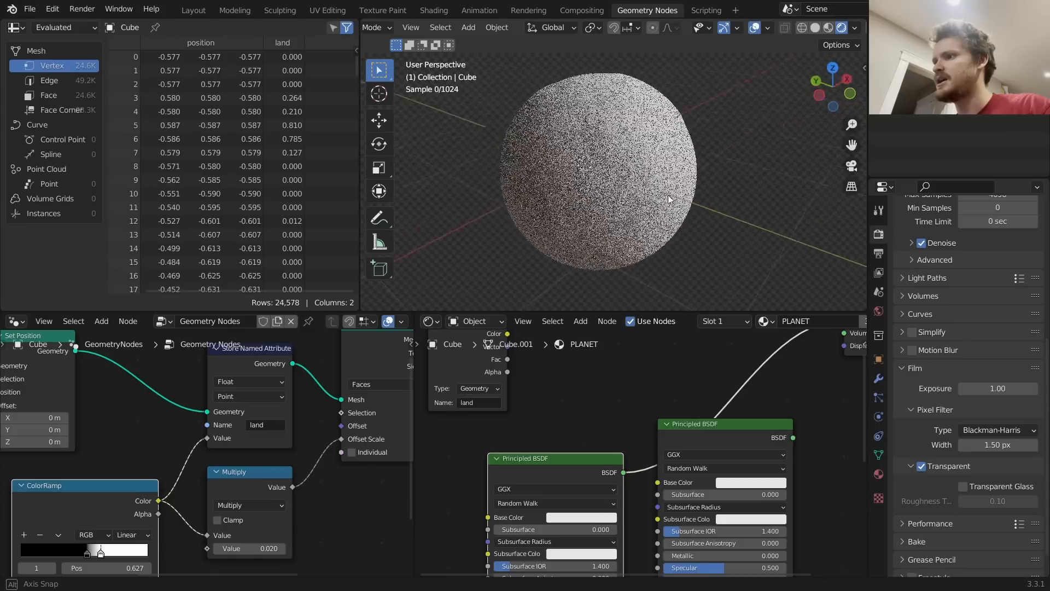
scroll(684, 438, "down", 2)
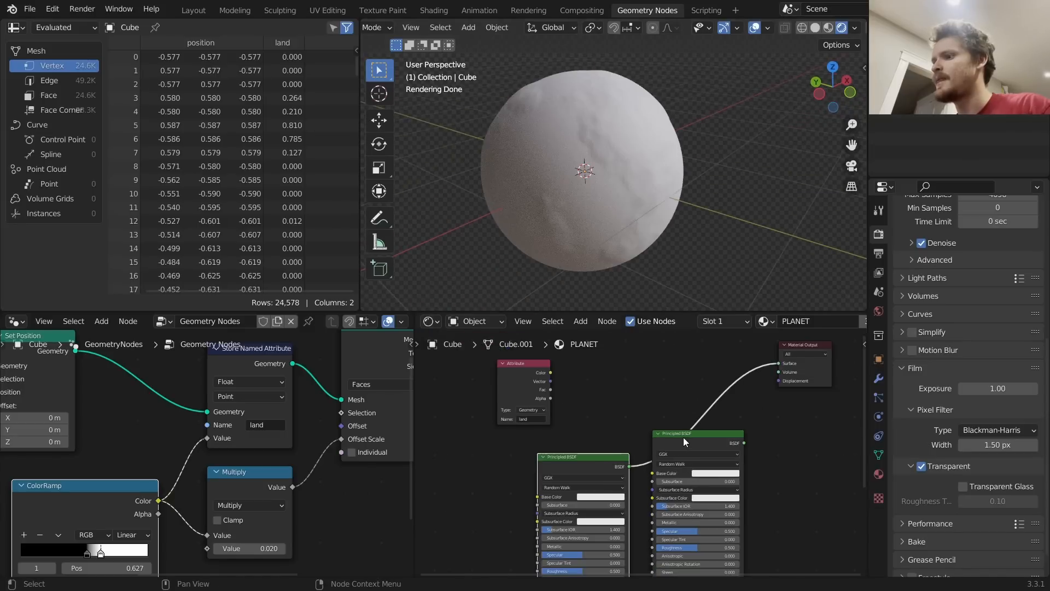
left_click(606, 497)
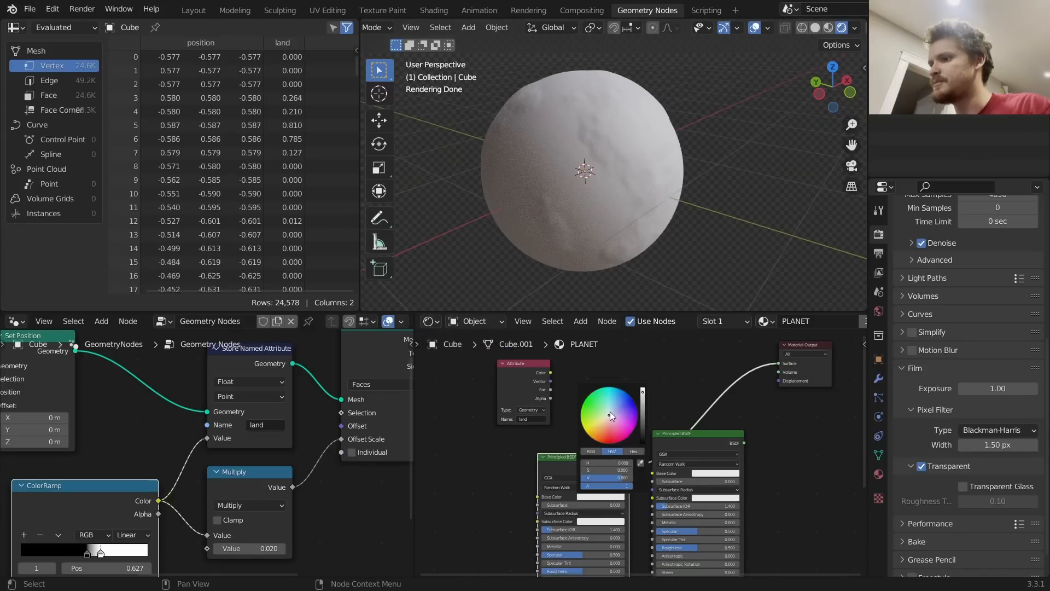
left_click_drag(610, 411, 604, 410)
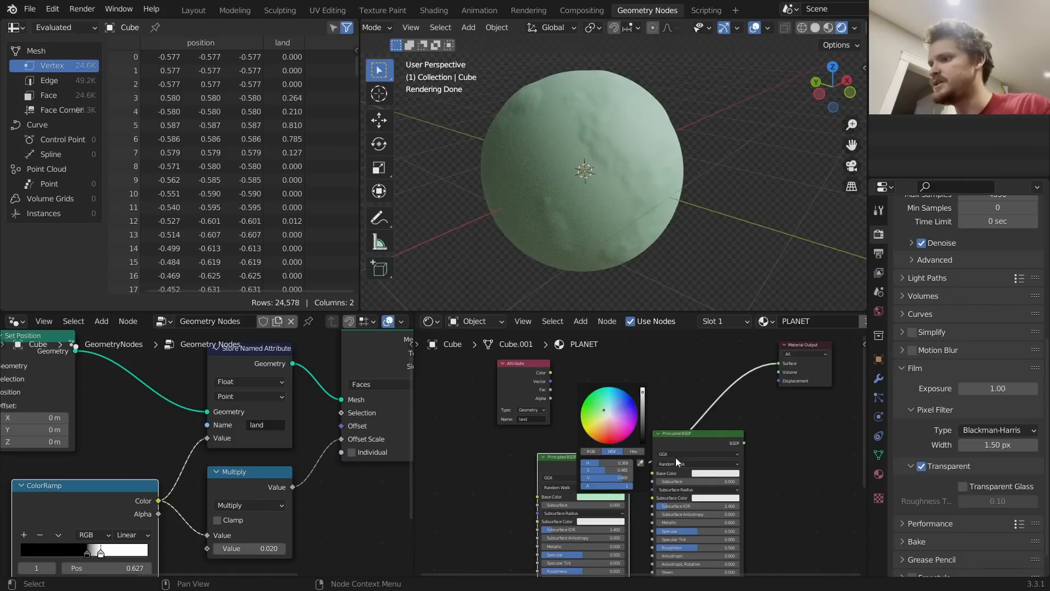
left_click(715, 473)
left_click(730, 392)
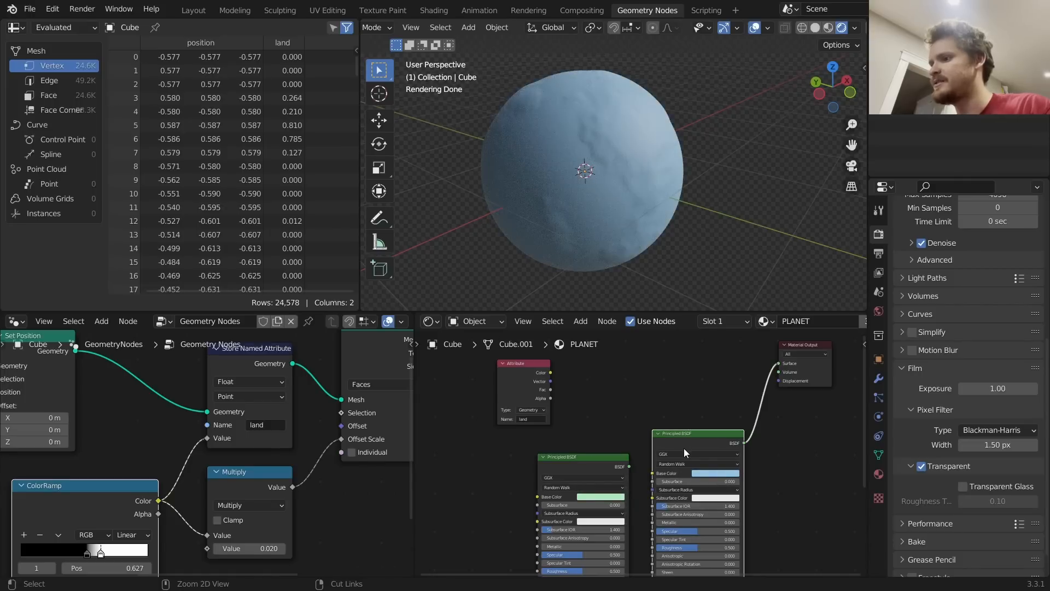
Combine the blue and green Principled BSDFs with a Mix Shader and drive its factor with the land attribute's Fac output
right_click_drag(683, 448, 596, 454, "ctrl+shift")
middle_click_drag(778, 391, 622, 427)
left_click_drag(639, 386, 765, 409)
middle_click_drag(513, 428, 600, 397)
left_click_drag(480, 395, 726, 468)
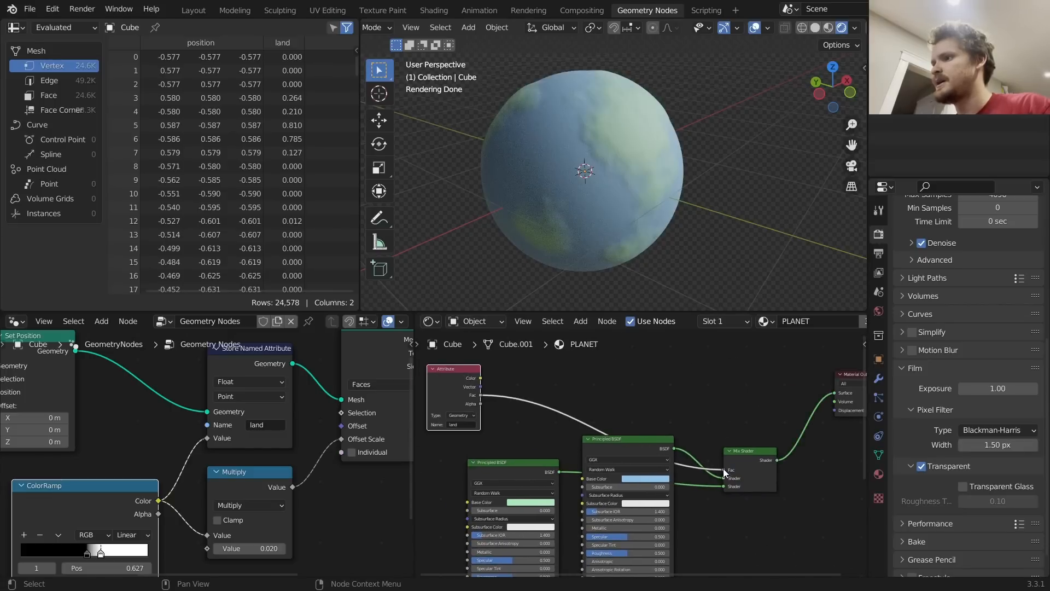
middle_click_drag(618, 263, 576, 209)
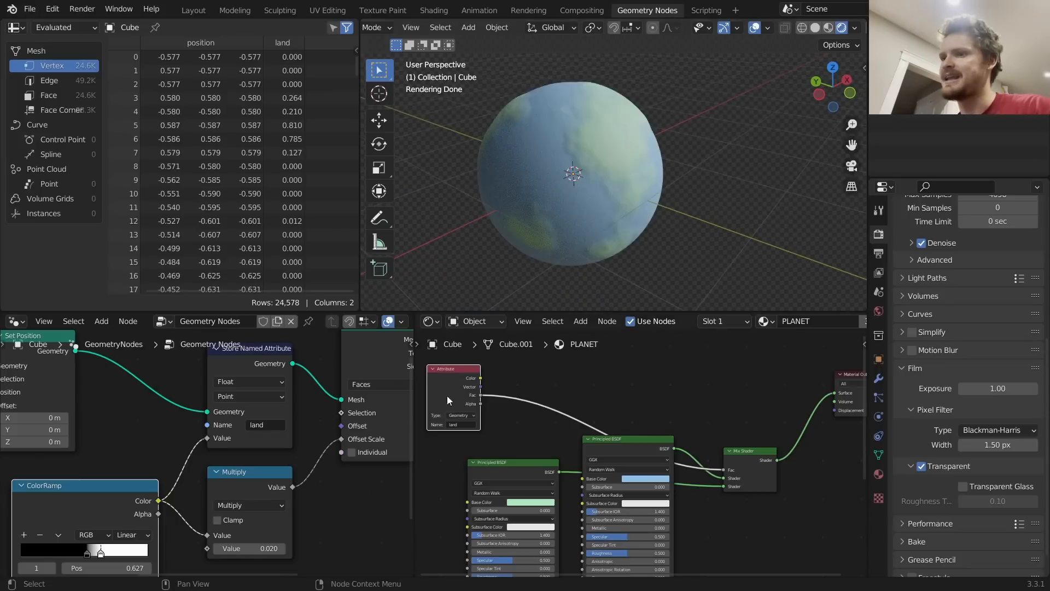
Set the Detail of the terrain's Noise Texture node to 5 in the geometry nodes
middle_click_drag(278, 450, 176, 389)
scroll(206, 446, "down", 5)
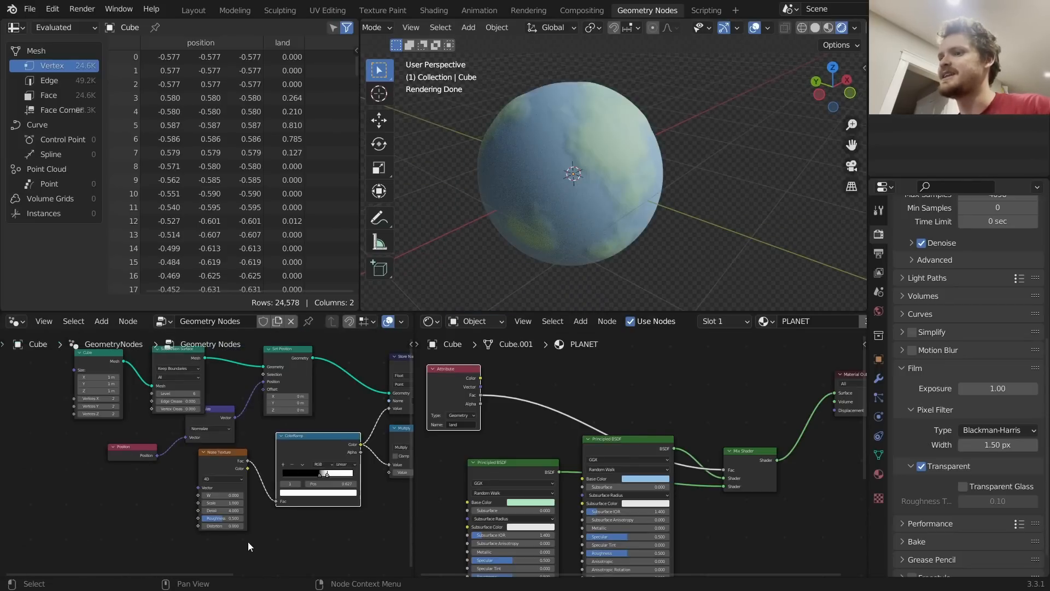
left_click_drag(249, 545, 369, 432)
middle_click_drag(189, 448, 279, 466)
scroll(281, 492, "up", 5)
middle_click_drag(315, 510, 251, 467)
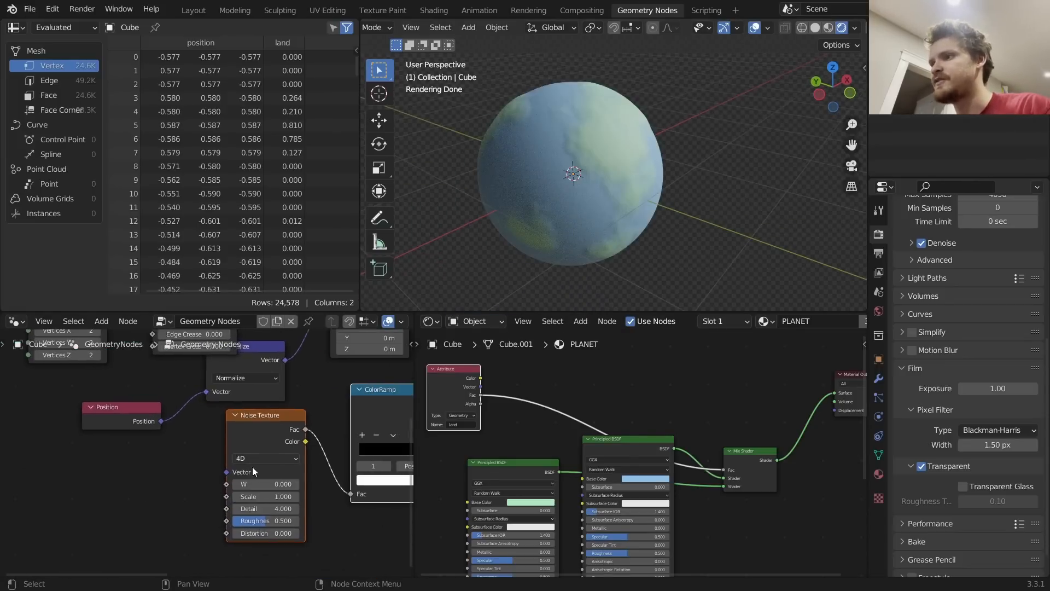
scroll(251, 469, "up", 5)
left_click_drag(273, 499, 367, 500, "shift")
key("ctrl+z")
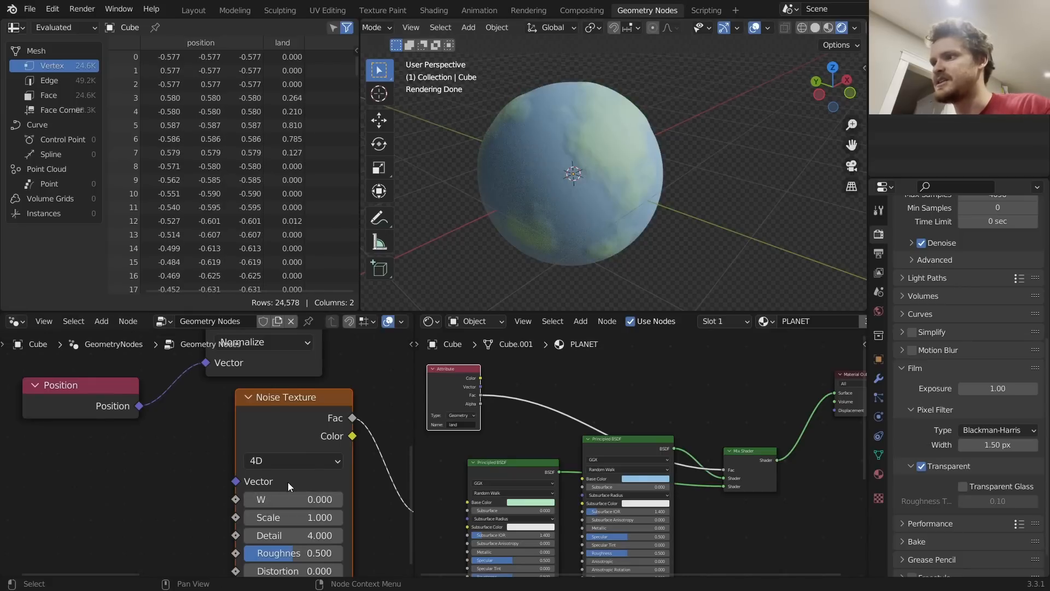
middle_click_drag(291, 505, 235, 457)
scroll(235, 457, "up", 1)
left_click(261, 492)
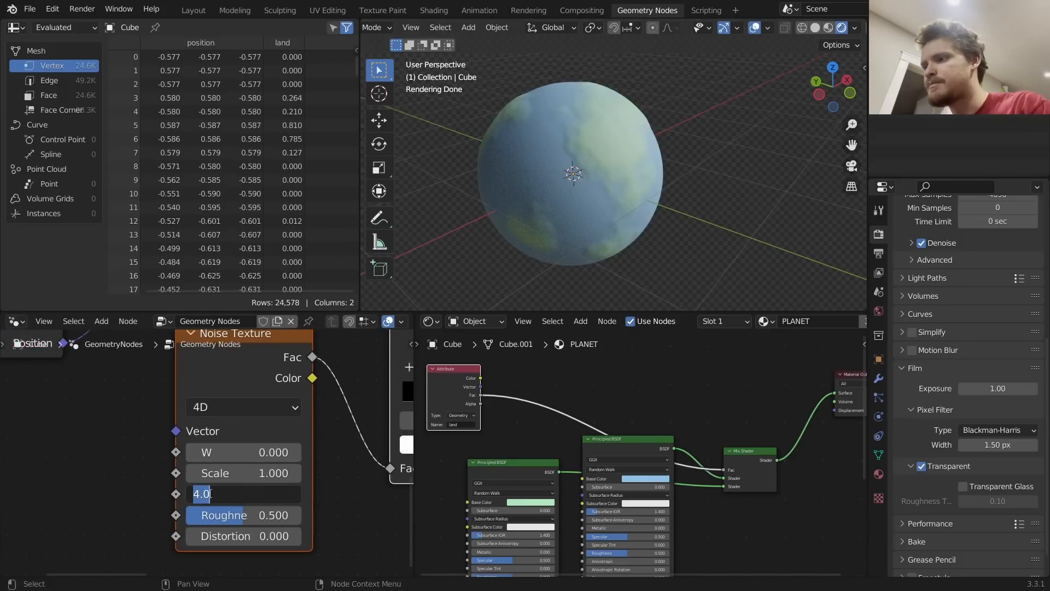
type("5")
key("Return")
Set the Noise Texture's Distortion to 0.210 and inspect the reshaped continents on the planet
mouse_move(257, 521)
left_mouse_down()
mouse_move(291, 520)
mouse_move(223, 520)
mouse_move(260, 521)
mouse_move(249, 535)
left_mouse_up()
key("ctrl+z")
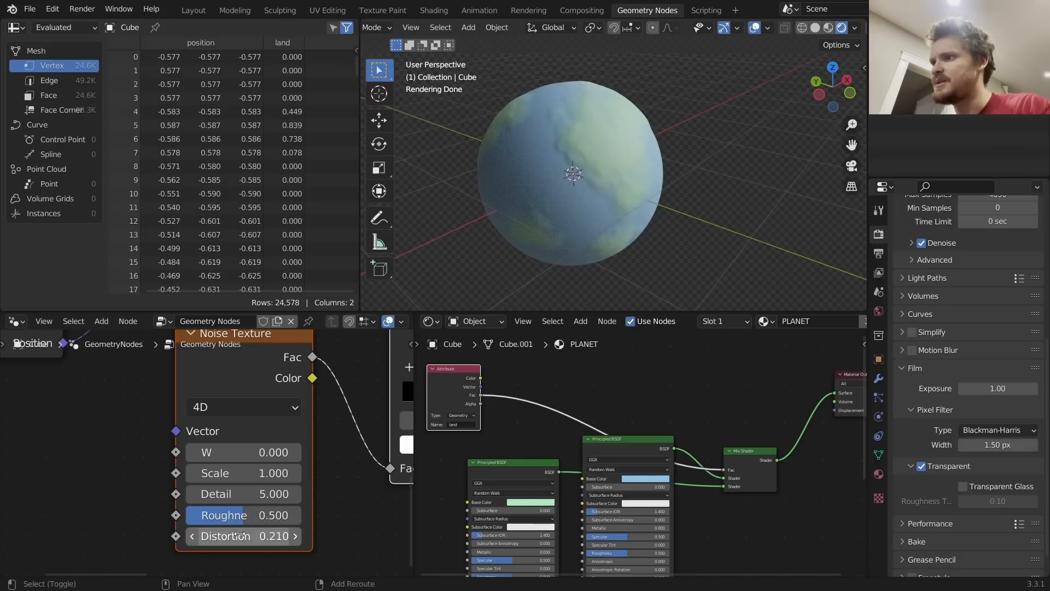
middle_click_drag(579, 214, 501, 233)
Raise the subdivision node's Level to 7 and inspect the finer terrain from another angle
middle_click_drag(248, 399, 429, 587)
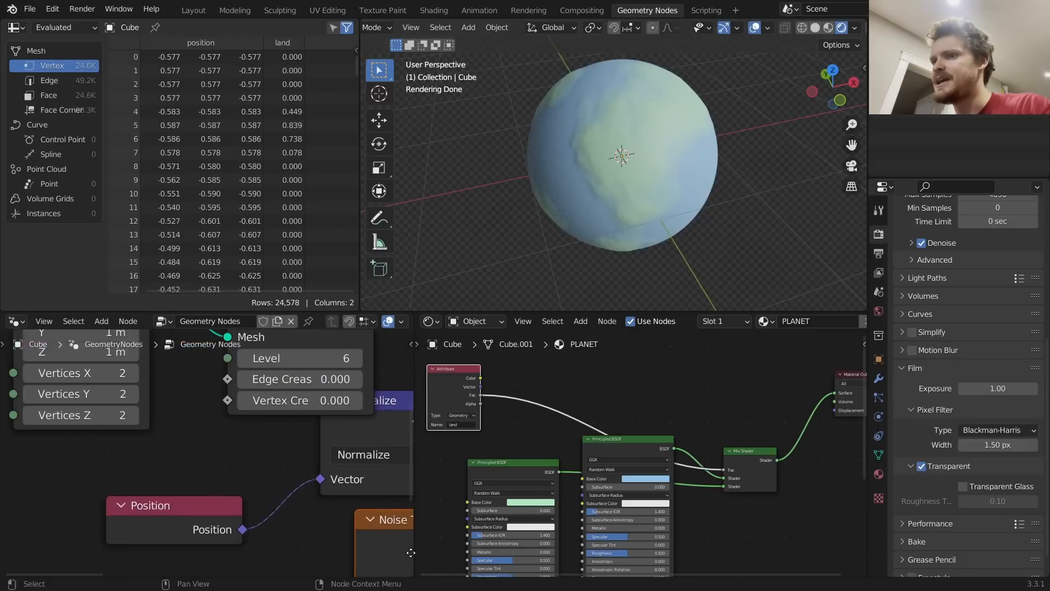
left_click(334, 361)
key("Return")
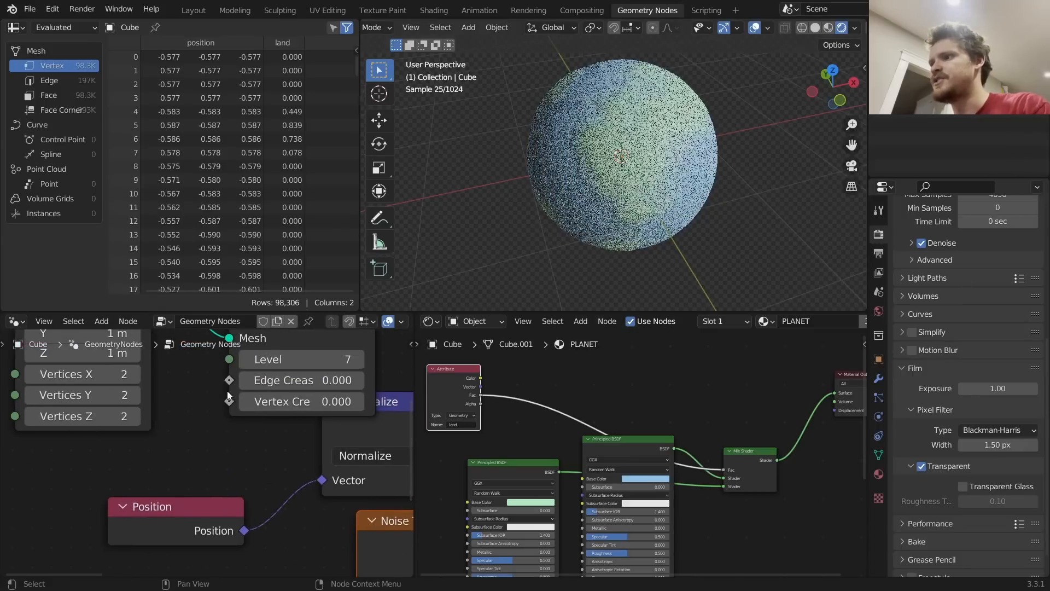
middle_click_drag(716, 196, 530, 186)
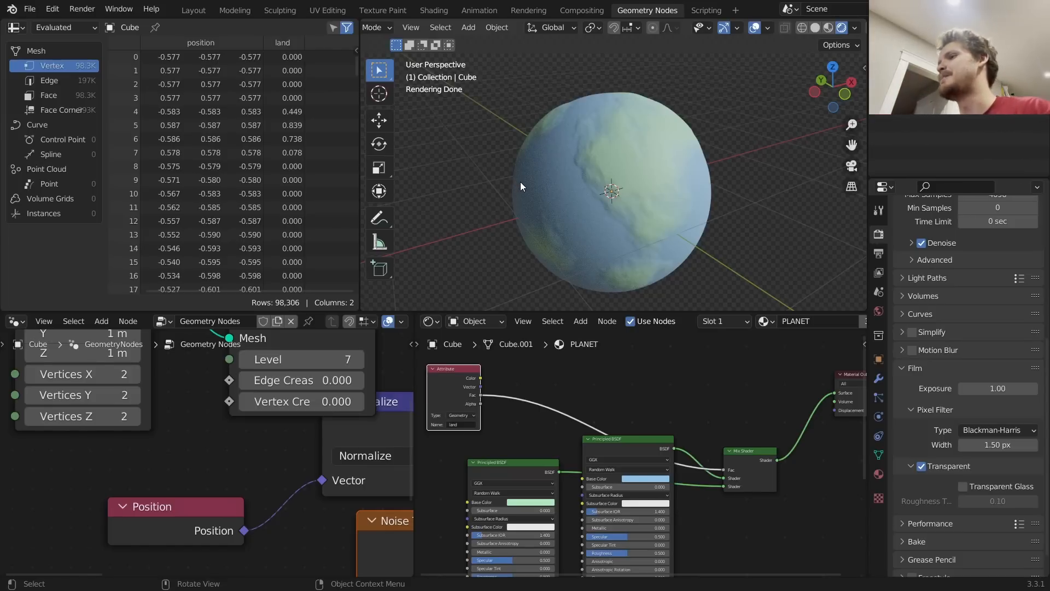
Change the ocean Principled BSDF's base color to a deeper blue with hue 0.637, saturation 0.807 and value 0.800
scroll(654, 438, "down", 3)
middle_click_drag(655, 480, 673, 448)
scroll(673, 448, "up", 5)
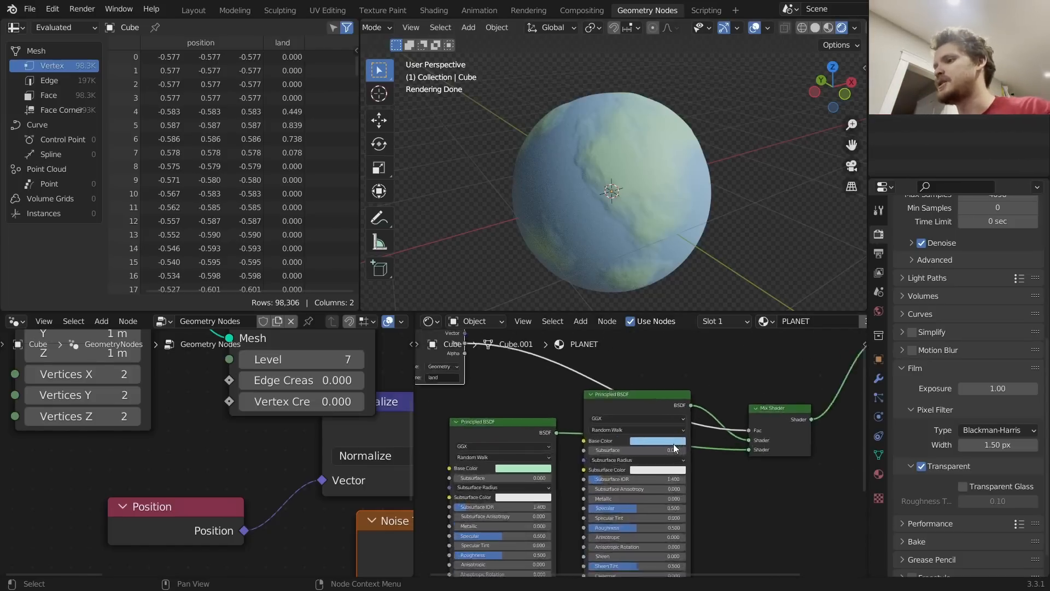
scroll(674, 447, "up", 2)
left_click(677, 435)
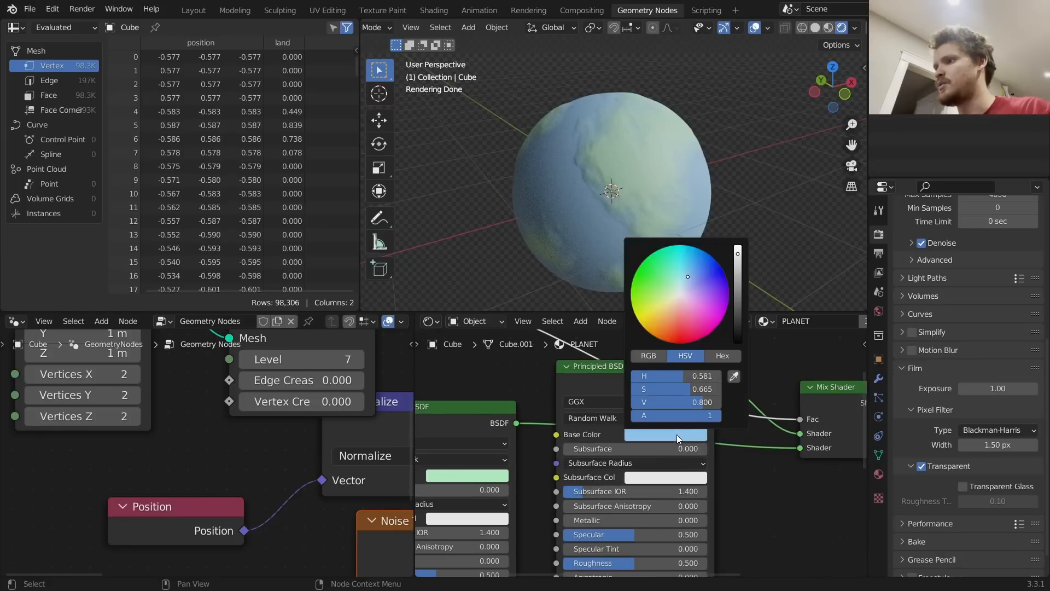
left_click(697, 277)
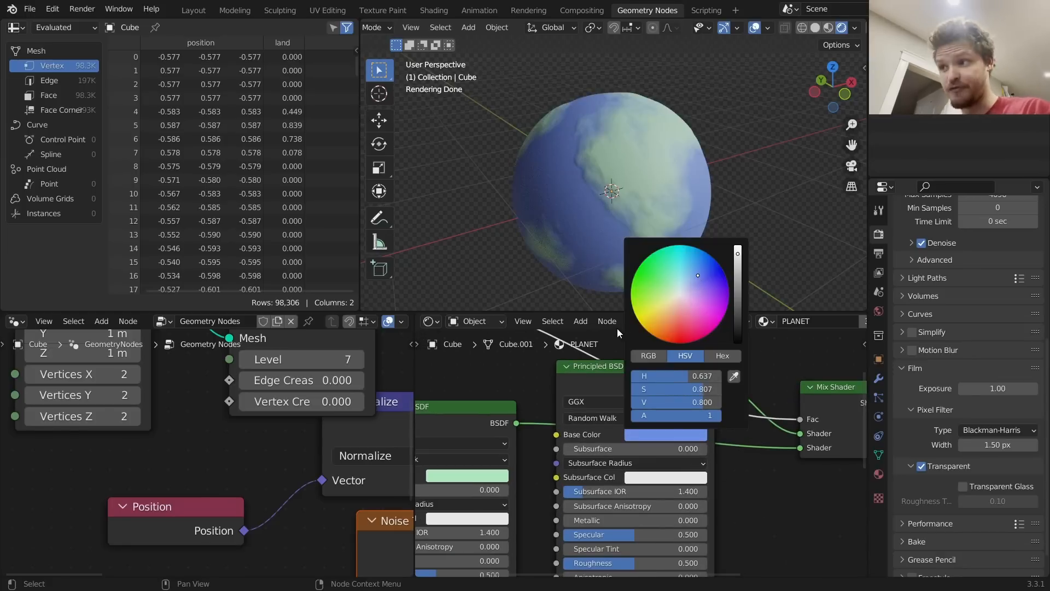
Lower the ocean Principled BSDF's Roughness to 0.147 and inspect the reflections on the water
middle_click_drag(658, 446, 672, 327)
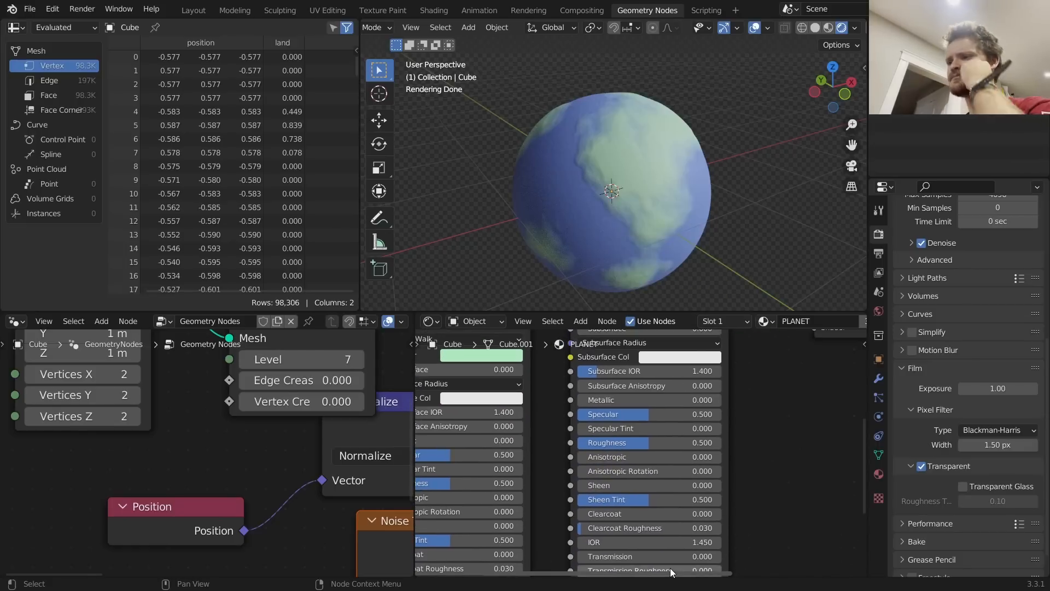
left_click_drag(639, 443, 588, 442)
middle_click_drag(557, 219, 586, 169)
scroll(569, 202, "up", 2)
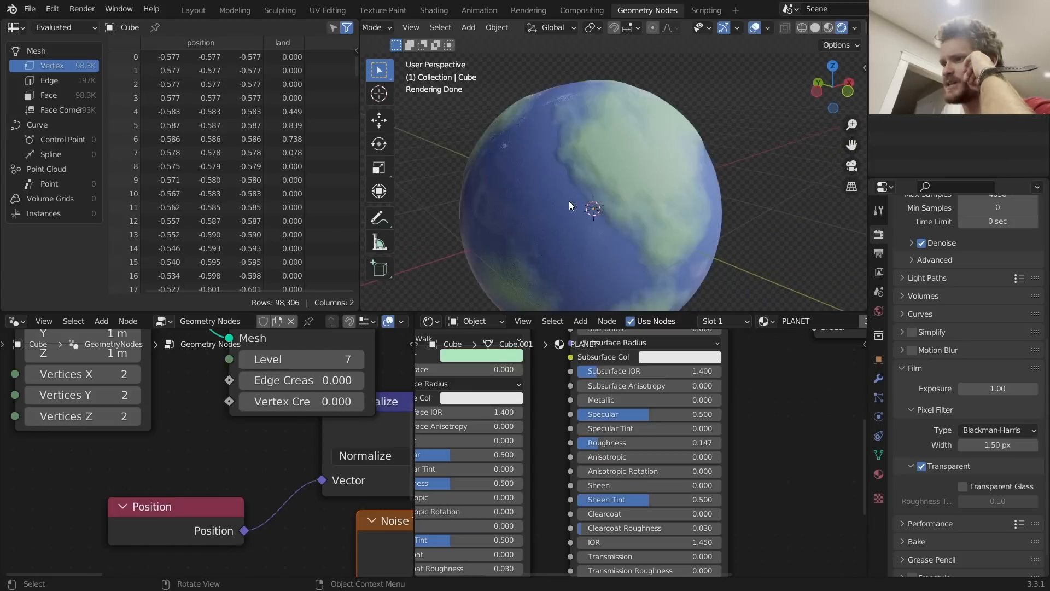
middle_click_drag(527, 202, 539, 206)
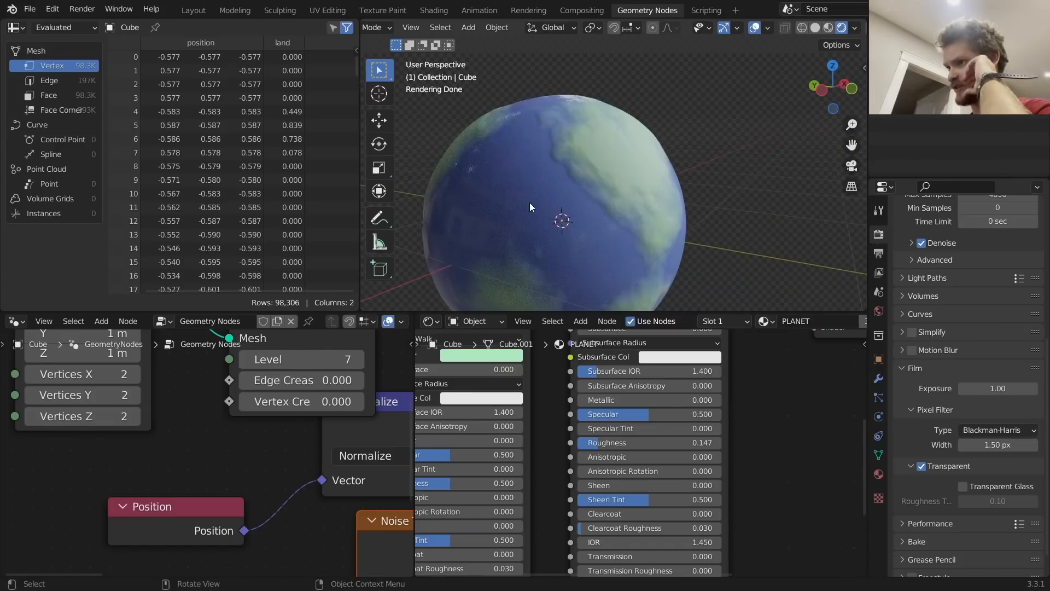
Move the blue Principled BSDF, Mix Shader and Material Output away from the green Principled BSDF to free space between them
scroll(635, 421, "down", 5)
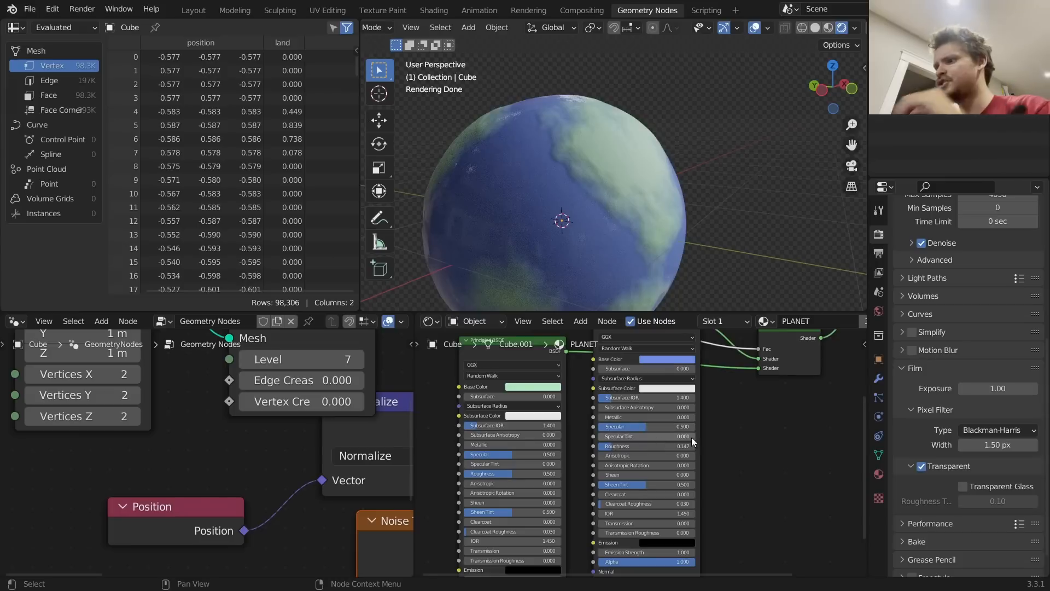
middle_click_drag(757, 422, 619, 477)
left_click_drag(726, 478, 489, 363)
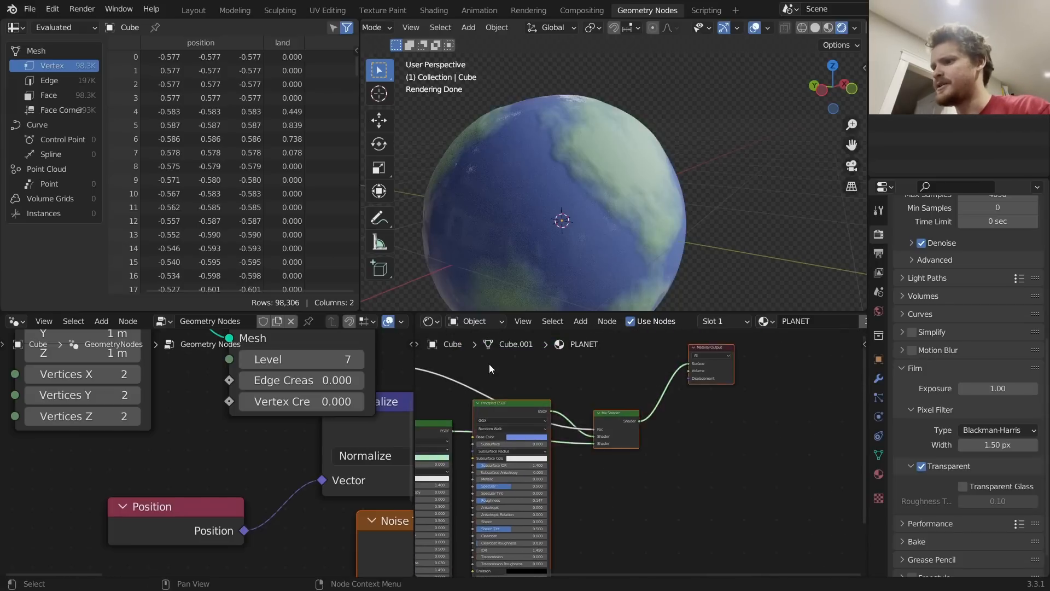
key("g")
left_click(690, 357)
left_click(665, 368)
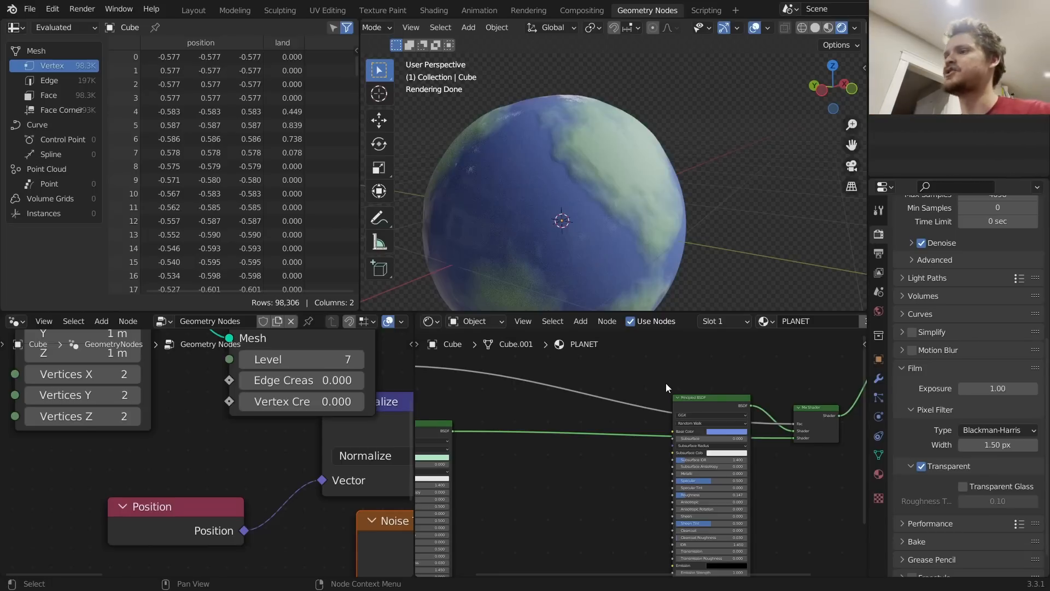
scroll(565, 397, "up", 3)
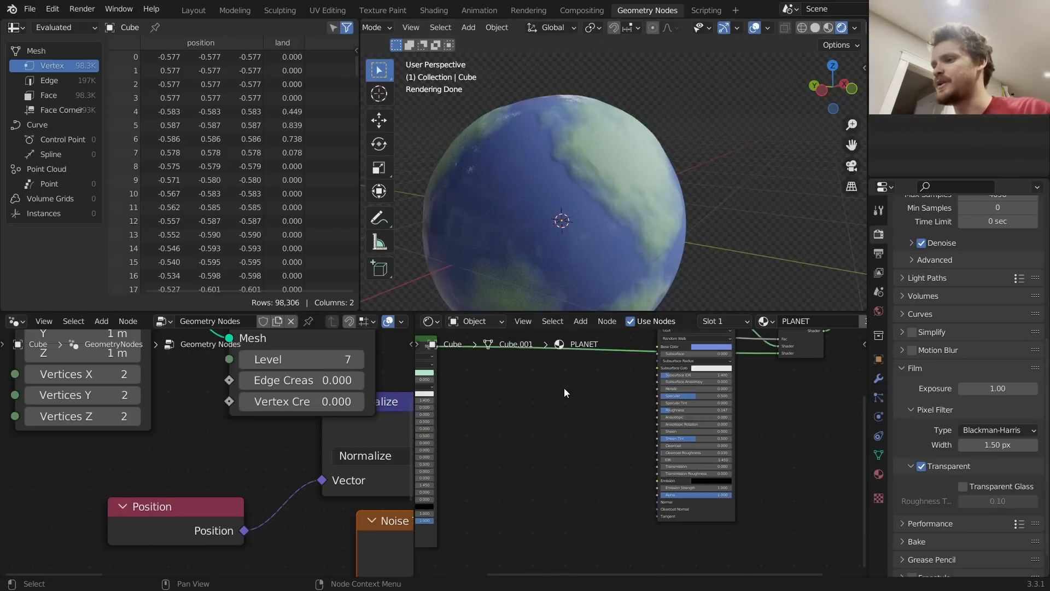
Add a Noise Texture node in the free space before the blue Principled BSDF
key("shift+a")
left_click(588, 385)
type("noise")
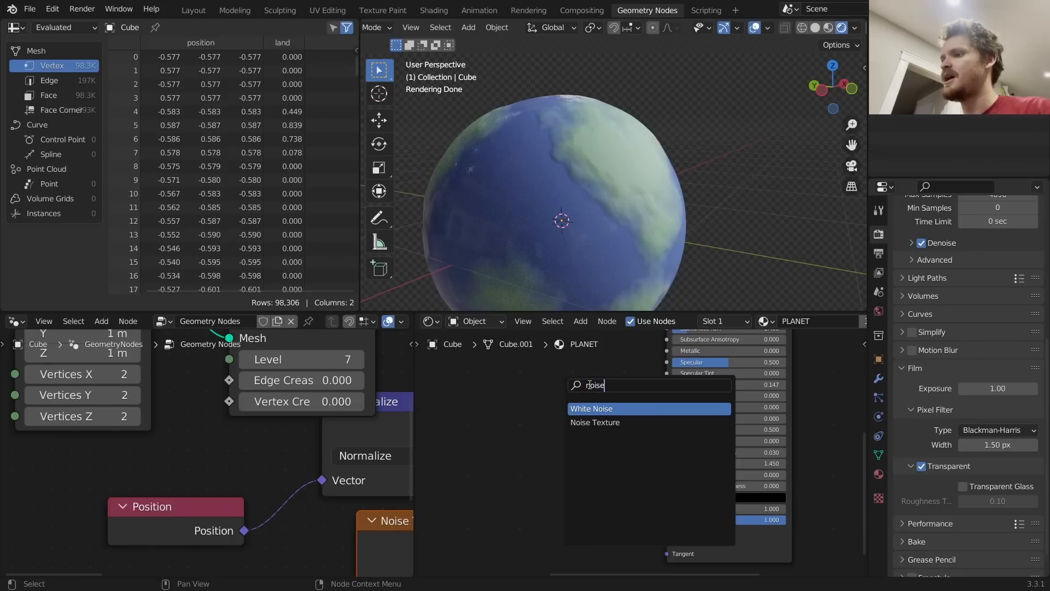
key("Down")
key("Return")
left_click(427, 390)
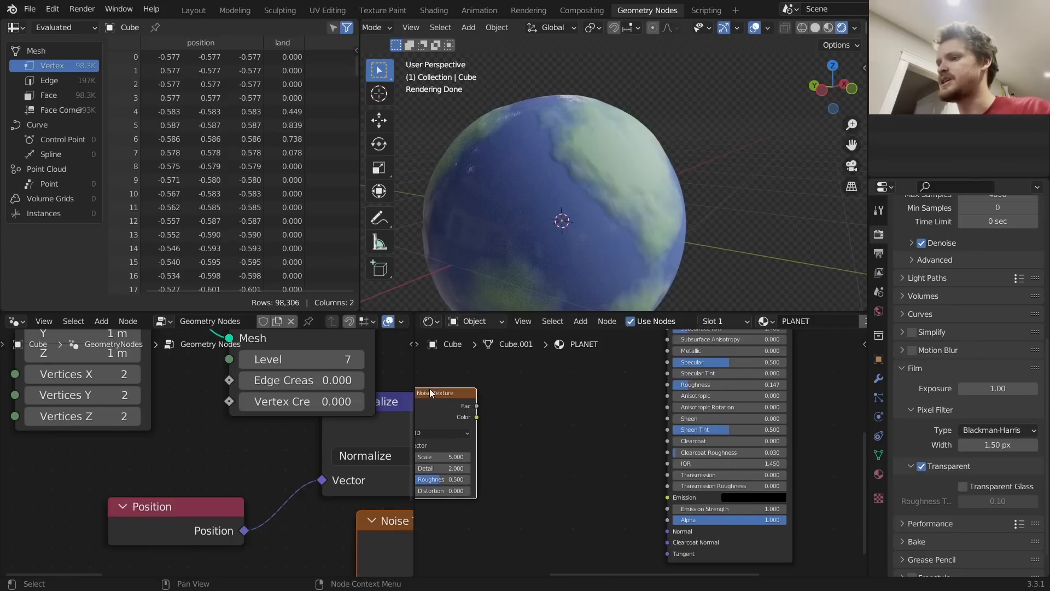
middle_click_drag(489, 408, 562, 424)
key("x")
Add a Bump node beside the ocean Noise Texture and connect the noise's Fac output to its Height input
key("shift+a")
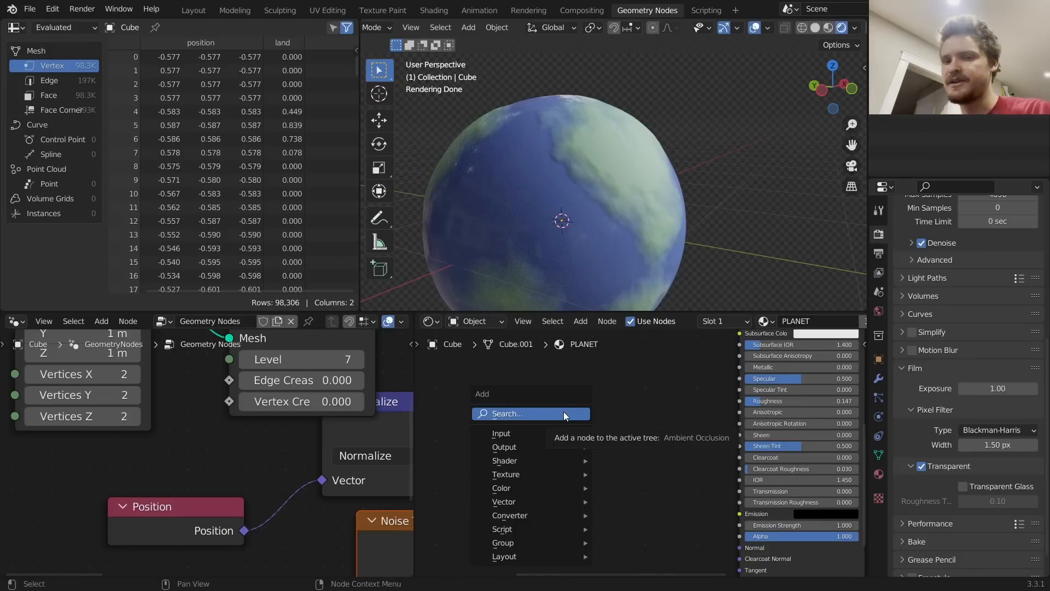
left_click(565, 414)
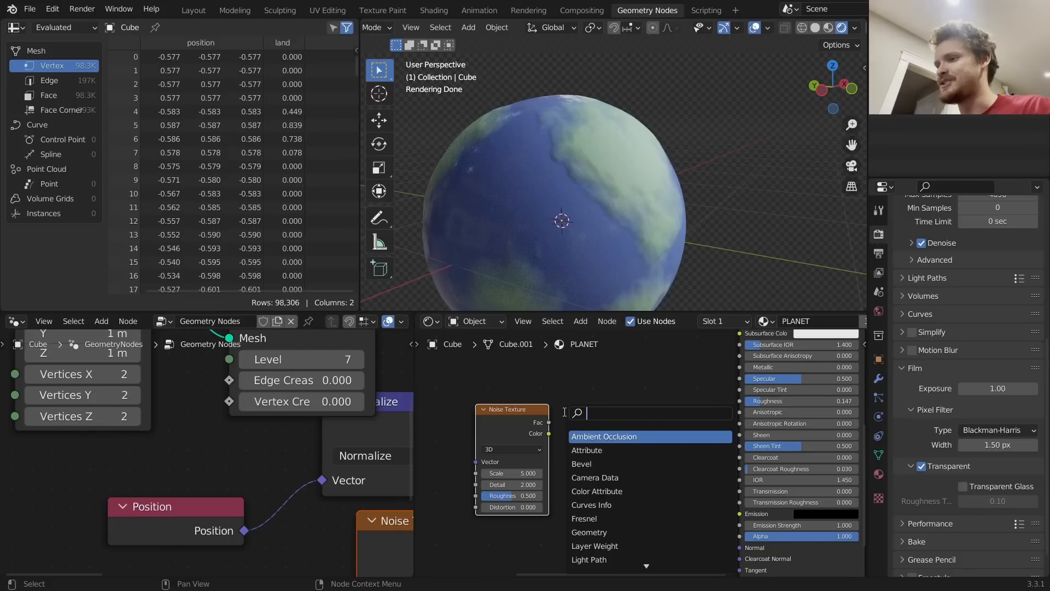
type("bump")
key("Return")
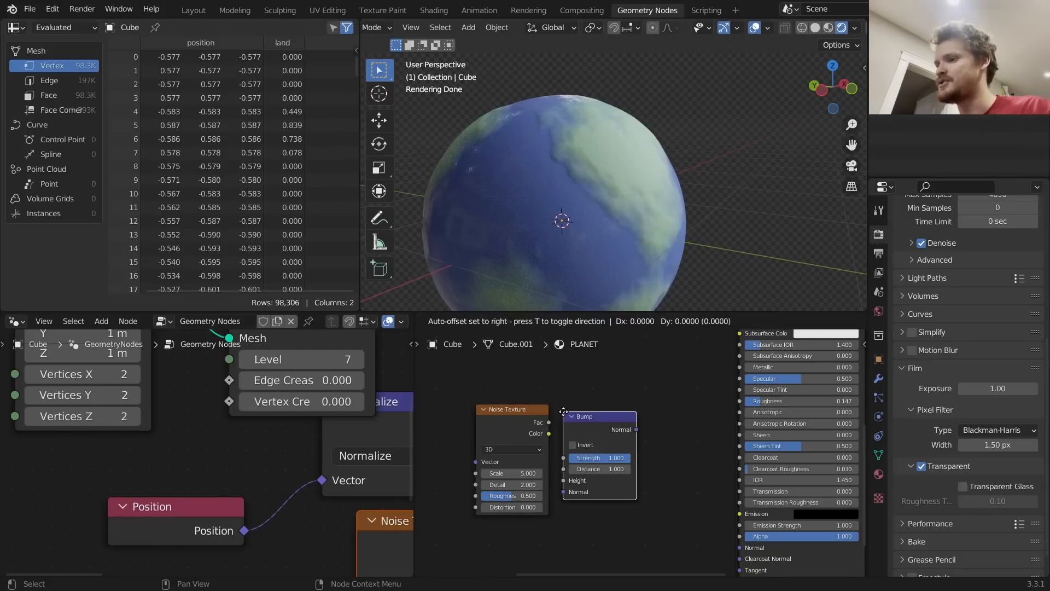
left_click(601, 417)
left_click_drag(549, 422, 601, 486)
Connect the Bump's Normal output to the blue Principled BSDF's Normal input and preview the Mix Shader on the planet
left_click(629, 426, "ctrl+shift")
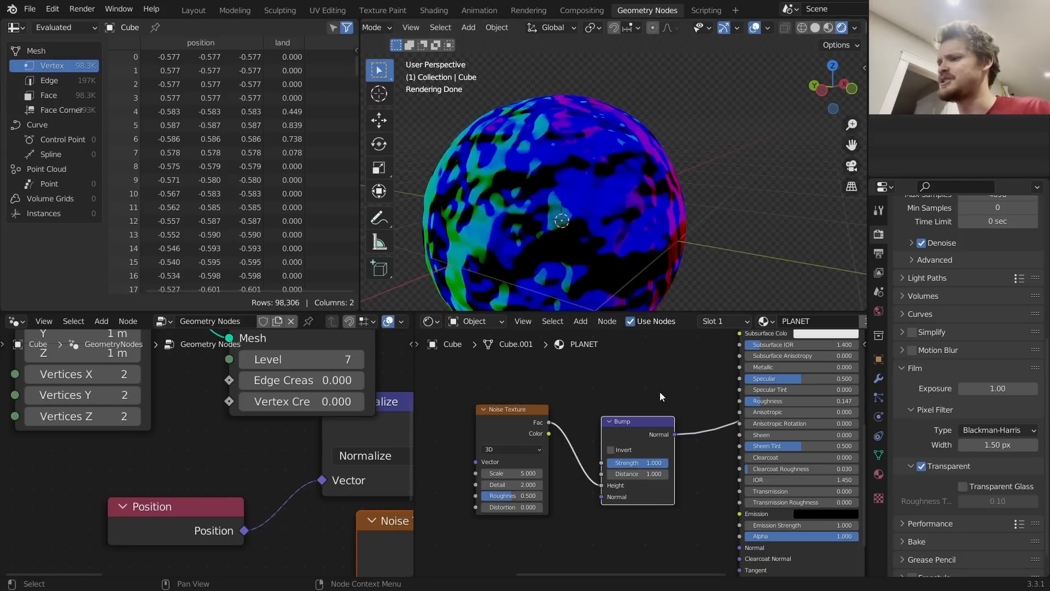
left_click_drag(674, 435, 740, 548)
middle_click_drag(795, 331, 708, 448)
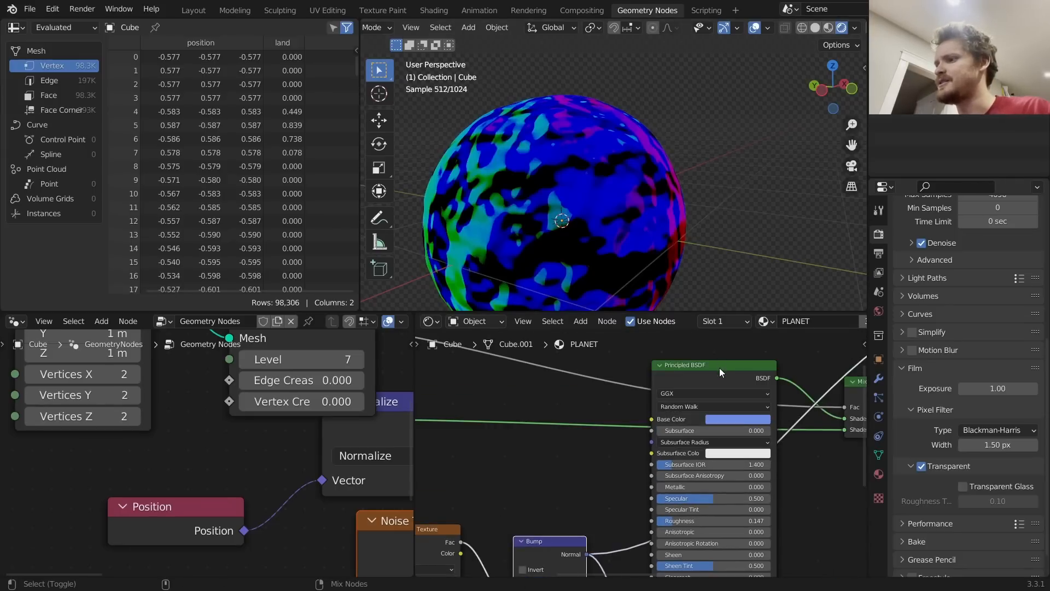
middle_click_drag(720, 367, 605, 368)
left_click(625, 378, "ctrl+shift")
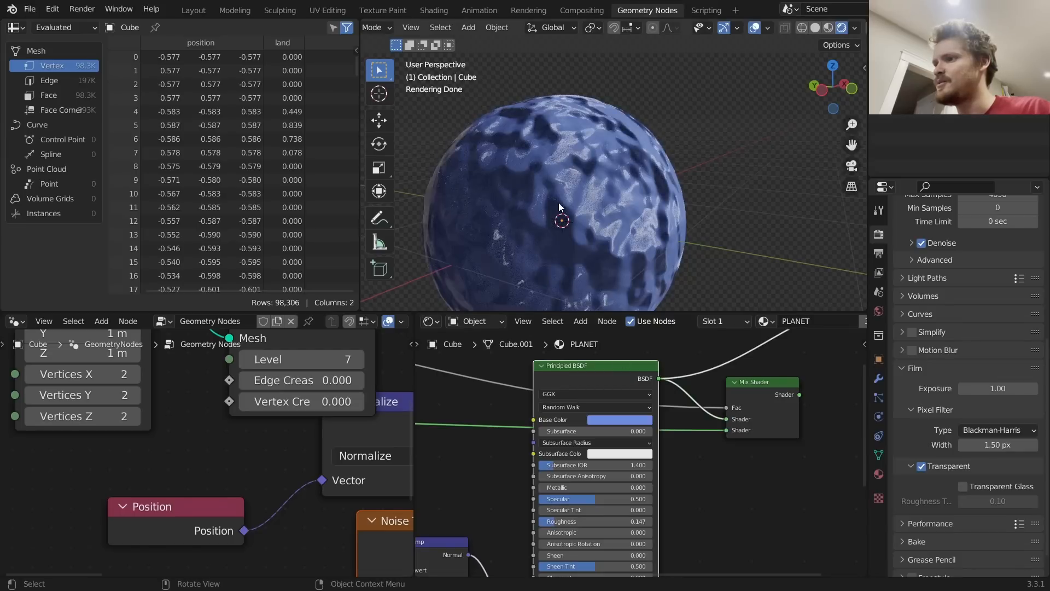
left_click(770, 387, "ctrl+shift")
Set the ocean Noise Texture's Scale to 25, Roughness to 0.267 and Distortion to 1.900
middle_click_drag(436, 498, 612, 359)
scroll(609, 454, "up", 5)
middle_click_drag(431, 452, 532, 457)
left_click(532, 457)
type("25")
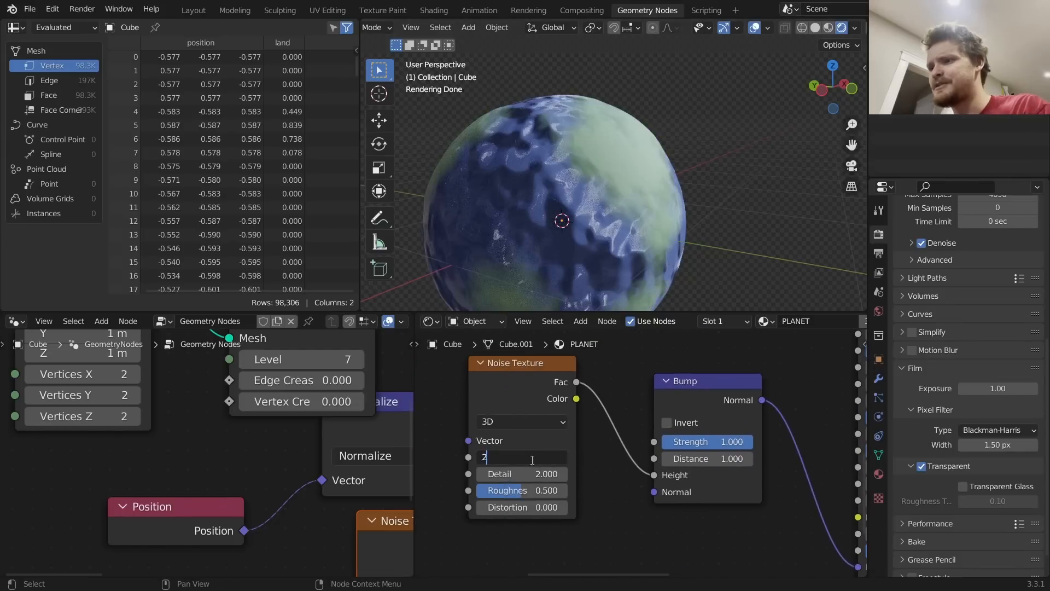
key("Return")
scroll(608, 452, "up", 3)
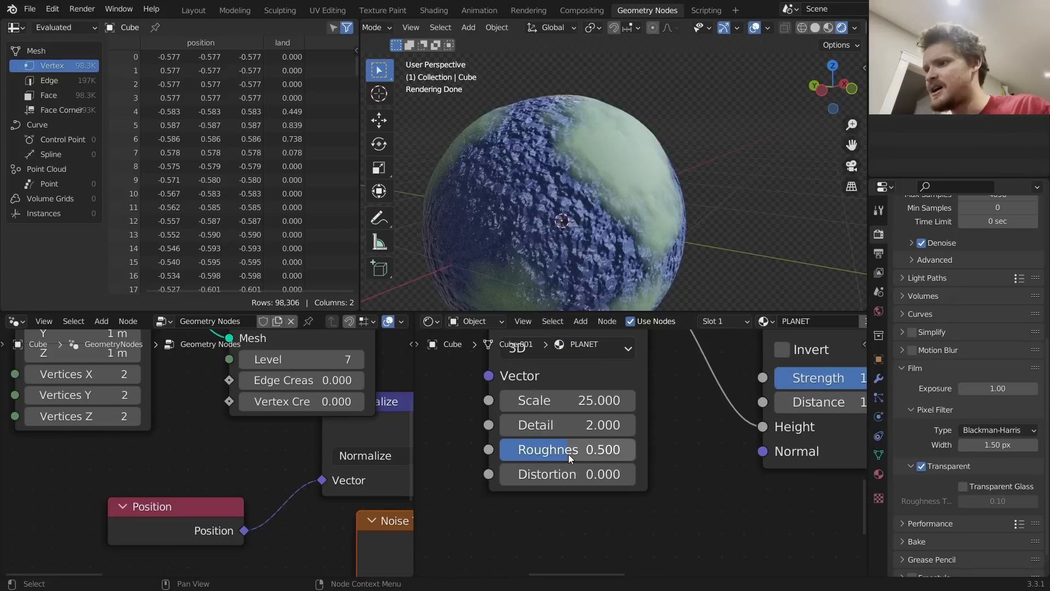
left_click_drag(569, 454, 599, 474)
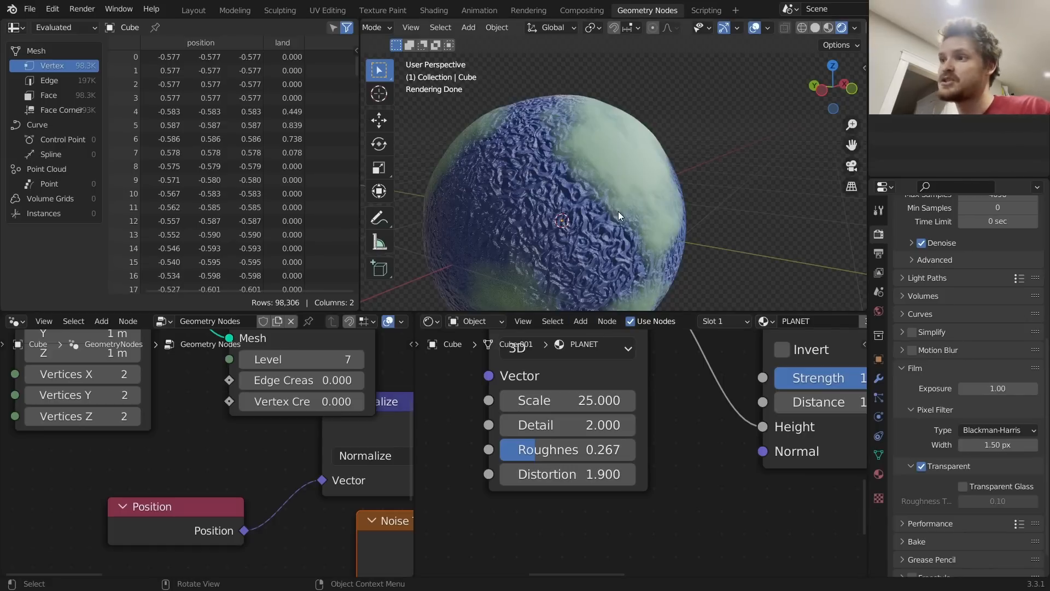
Set the ocean Noise Texture's Scale to 50 and the Bump Strength to 0.1, checking the water surface up close
left_click(573, 401)
type("50")
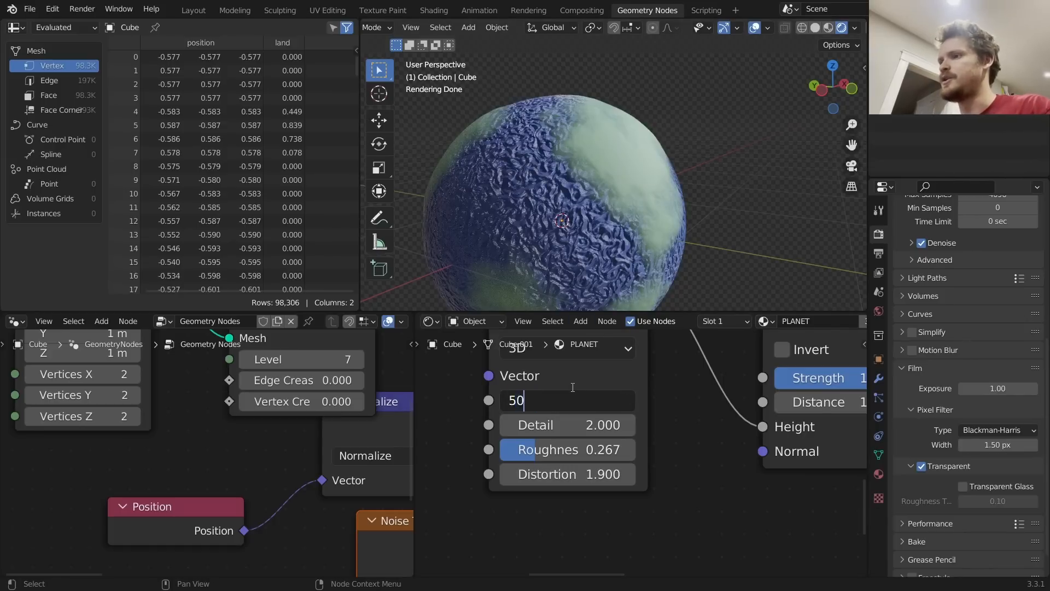
key("Return")
middle_click_drag(732, 403, 599, 422)
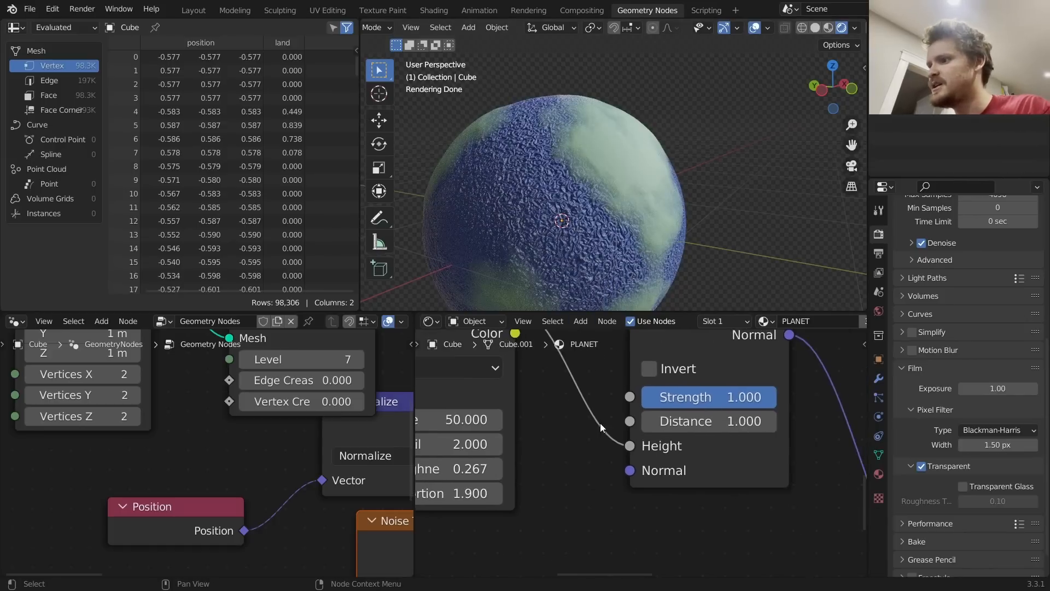
left_click(694, 400)
type("0.1")
key("Return")
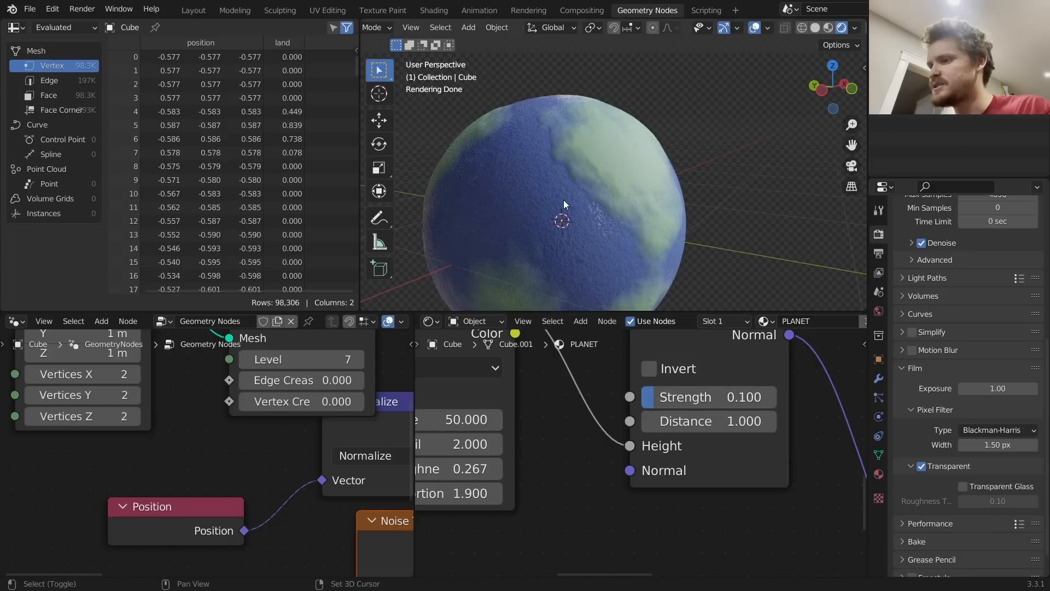
scroll(565, 204, "up", 5)
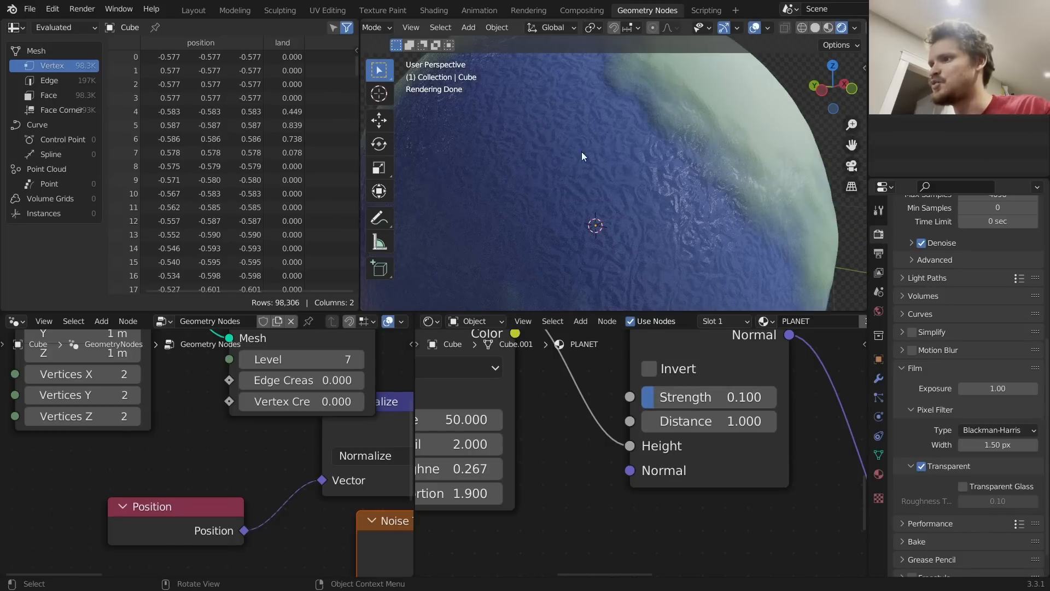
scroll(623, 151, "down", 4)
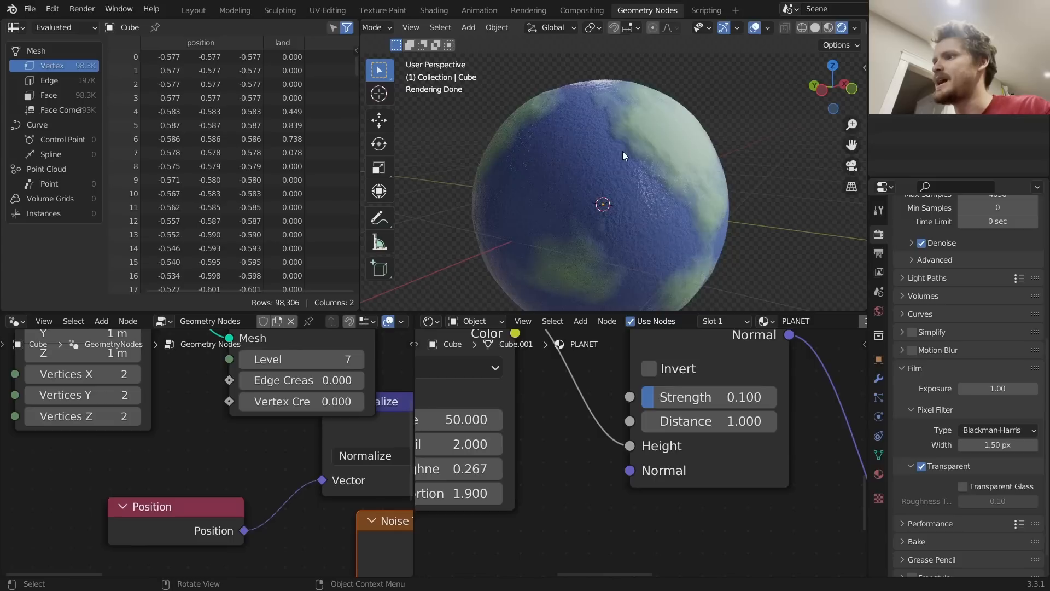
middle_click_drag(649, 130, 706, 170)
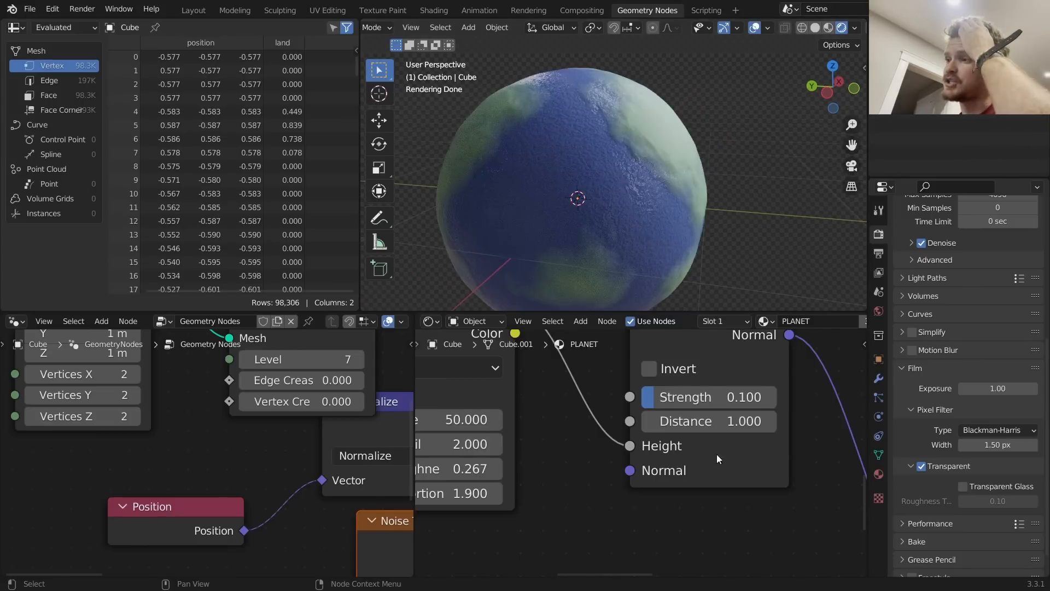
Add another Noise Texture node in the empty space before the green Principled BSDF
scroll(706, 448, "down", 2)
scroll(685, 422, "down", 8)
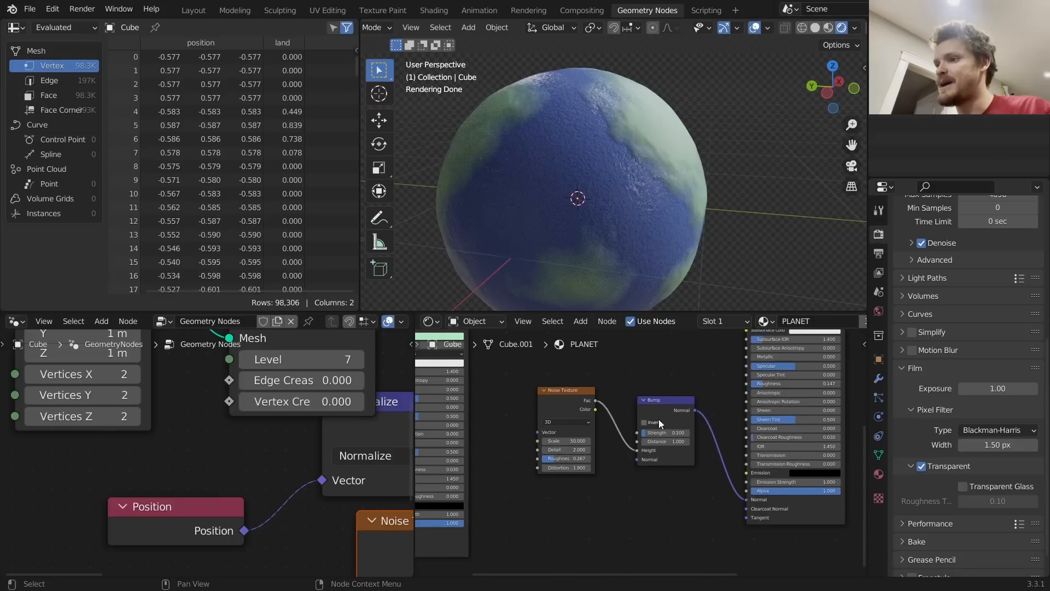
middle_click_drag(536, 406, 842, 451)
middle_click_drag(696, 405, 722, 435)
scroll(659, 425, "up", 2)
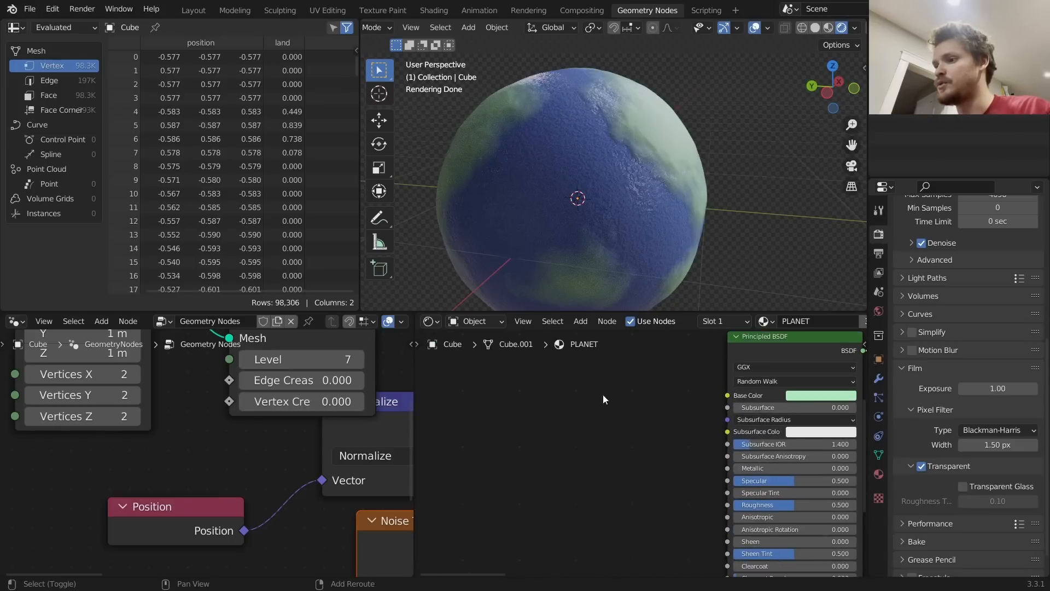
key("shift+a")
type("noise")
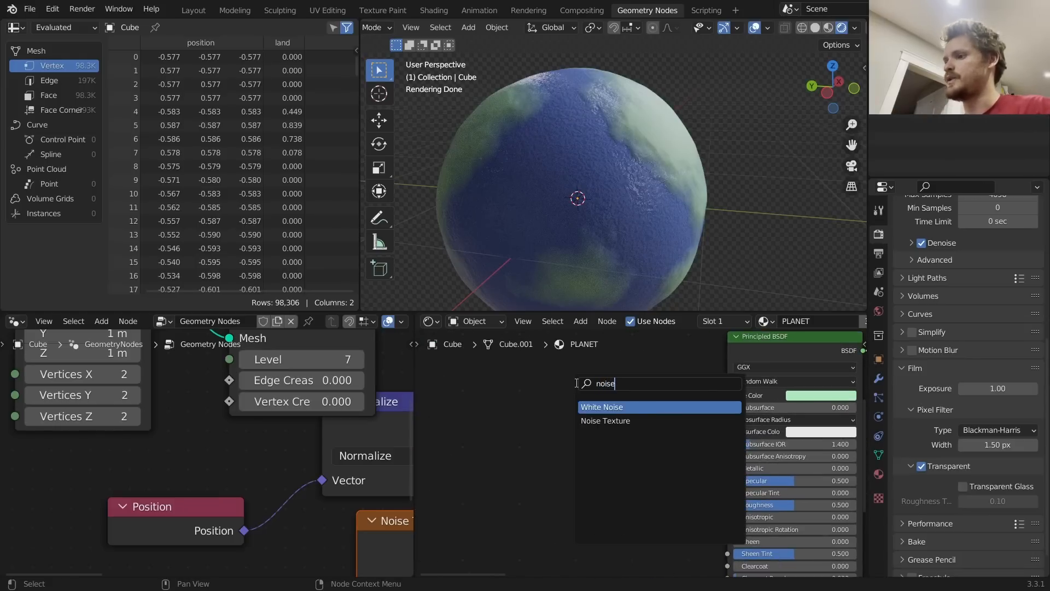
key("Down")
key("Return")
left_click(514, 376)
scroll(613, 446, "down", 8)
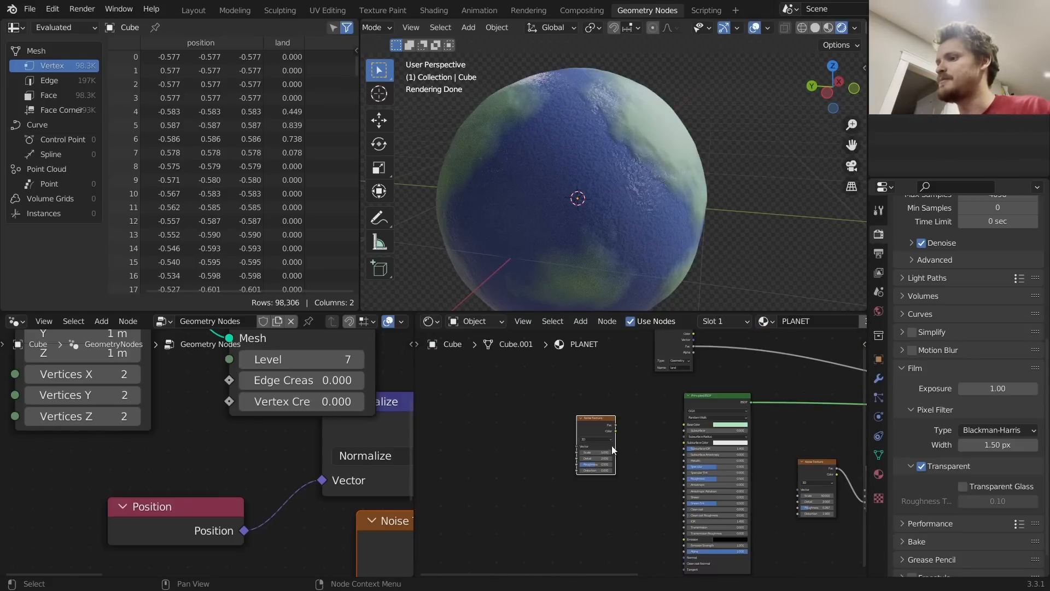
Preview the new land Noise Texture on the planet and move the node farther from the green Principled BSDF
middle_click_drag(754, 480, 619, 466)
scroll(678, 472, "up", 3)
left_click_drag(688, 457, 685, 463)
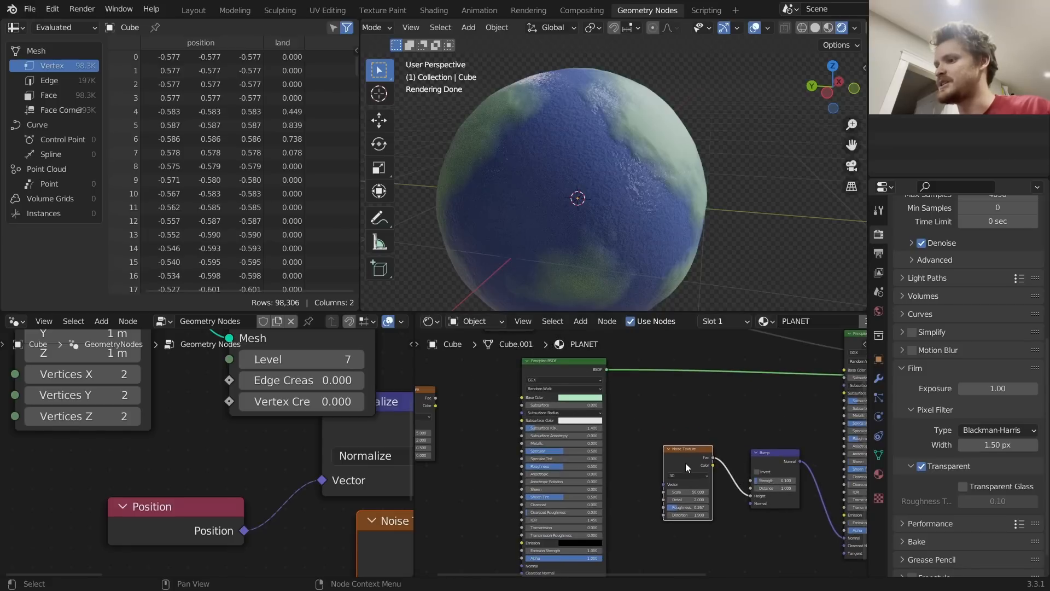
middle_click_drag(454, 462, 635, 484)
scroll(637, 463, "up", 8)
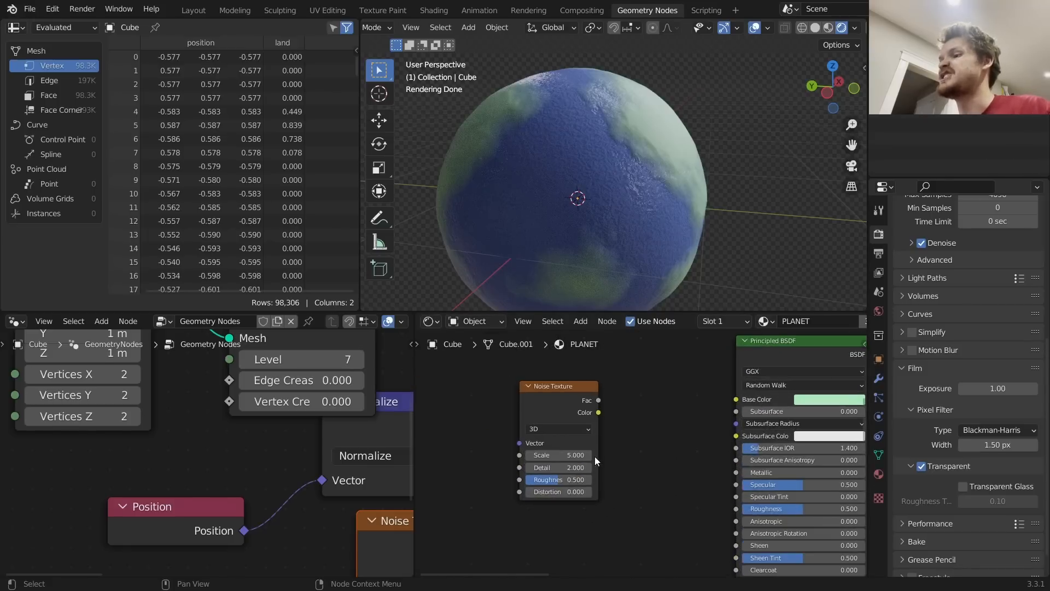
left_click(540, 379, "ctrl+shift")
left_click_drag(540, 378, 488, 376)
middle_click_drag(526, 389, 582, 391)
Add a ColorRamp node driven by the land Noise Texture's Fac output
key("shift+a")
type("scol")
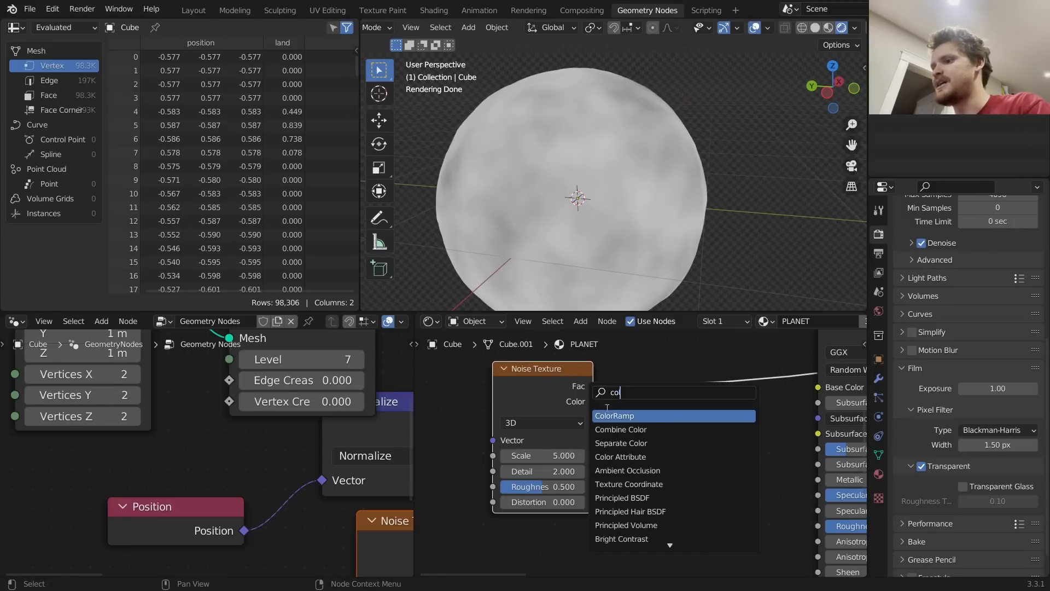
key("Return")
middle_click_drag(715, 390, 645, 395)
scroll(645, 395, "down", 3)
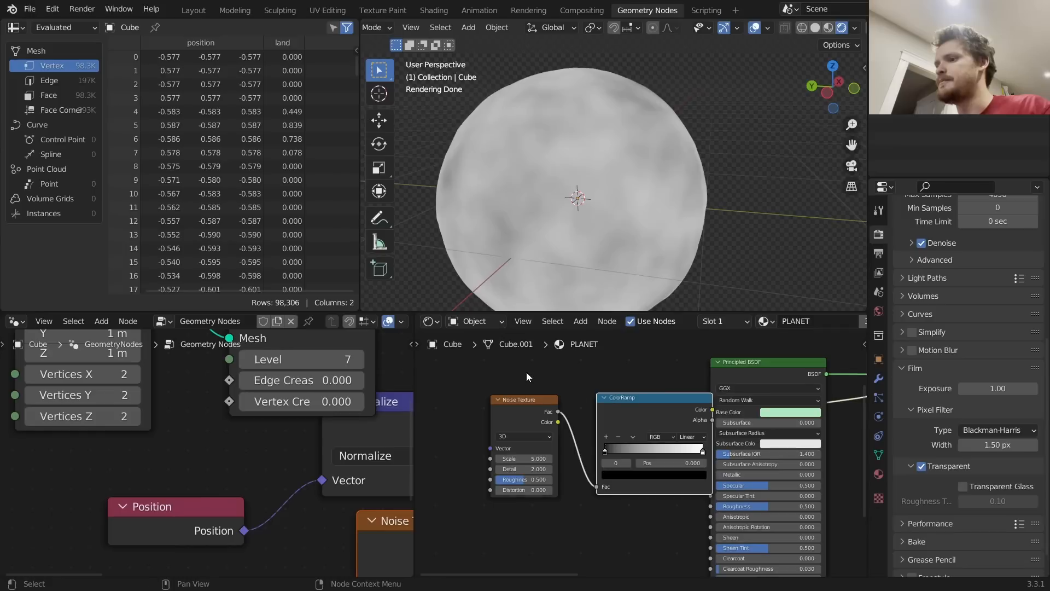
Shift the land noise and ColorRamp away from the green Principled BSDF and connect the ramp's Color to its Base Color
left_click_drag(526, 372, 707, 485)
key("g")
left_click(631, 475)
left_click(750, 373, "ctrl+shift")
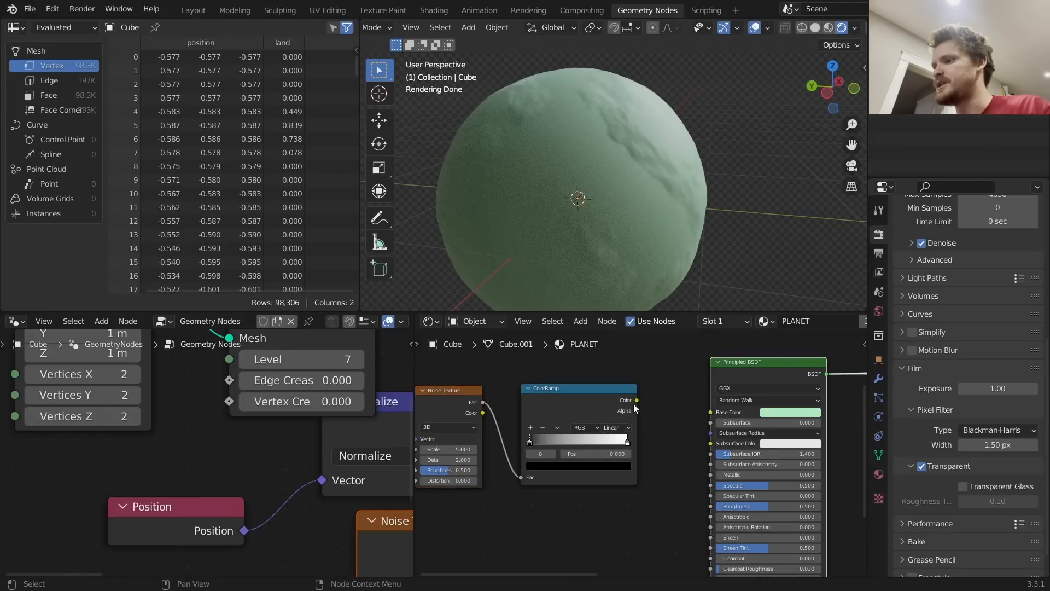
left_click_drag(636, 400, 710, 412)
Color the ramp's first stop green and its last stop light orange with hue 0.058, saturation 0.672 and value 1.000
scroll(649, 431, "up", 2)
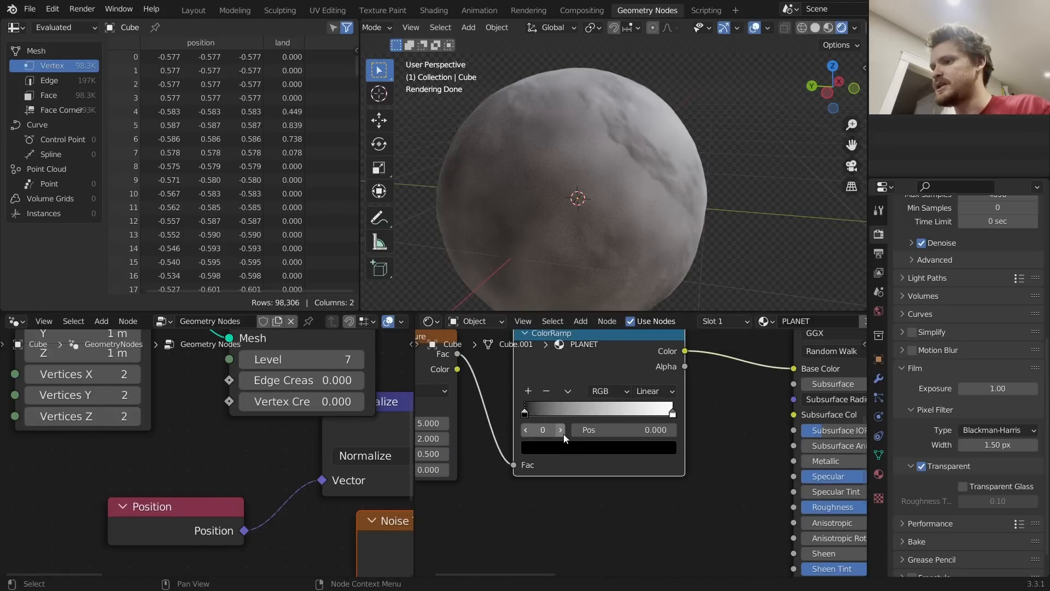
left_click(564, 444)
left_click(644, 277)
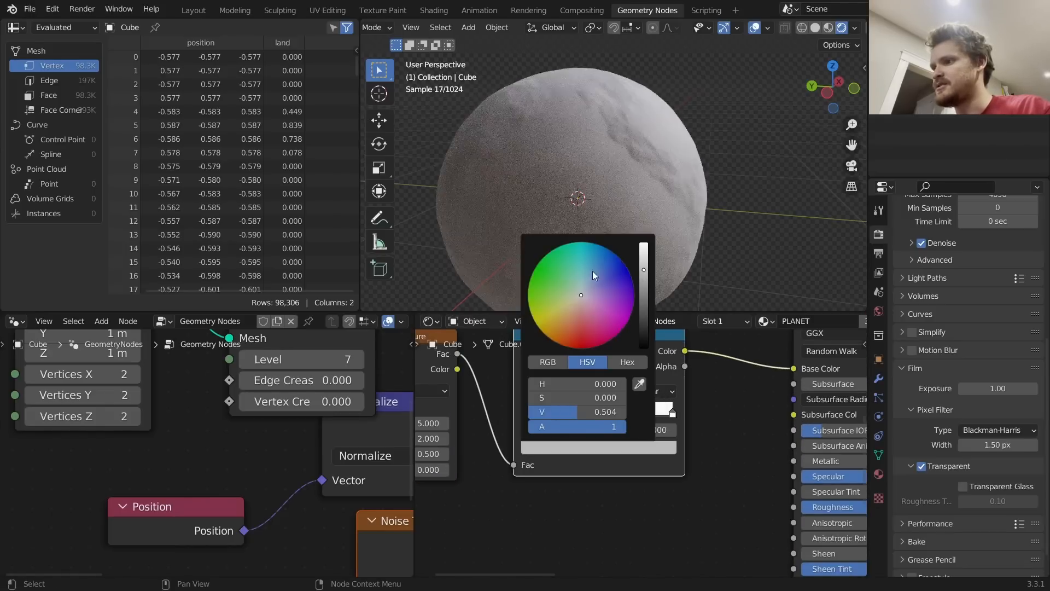
left_click_drag(560, 269, 572, 312)
left_click(564, 429)
left_click(568, 447)
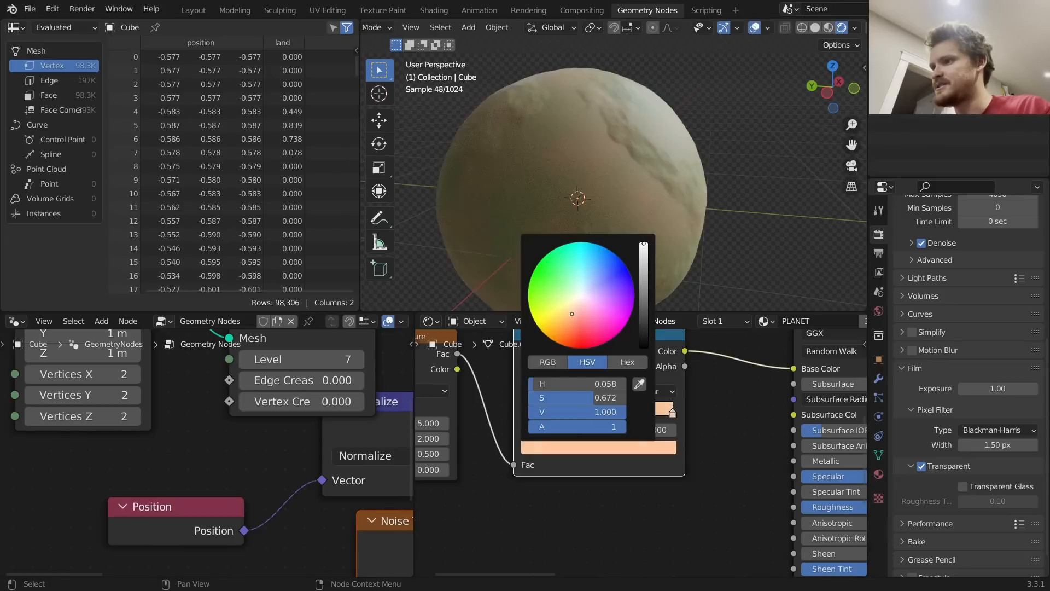
Move the ramp's green stop to position 0.414 and preview the full Mix Shader on the planet
left_click(526, 430)
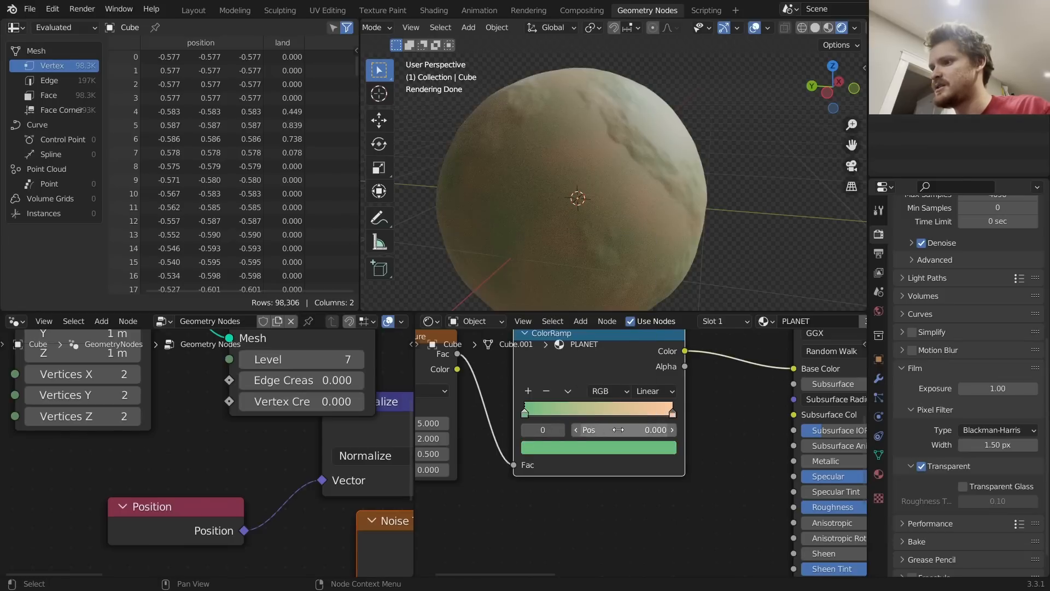
left_click_drag(607, 429, 616, 429)
scroll(618, 421, "down", 6)
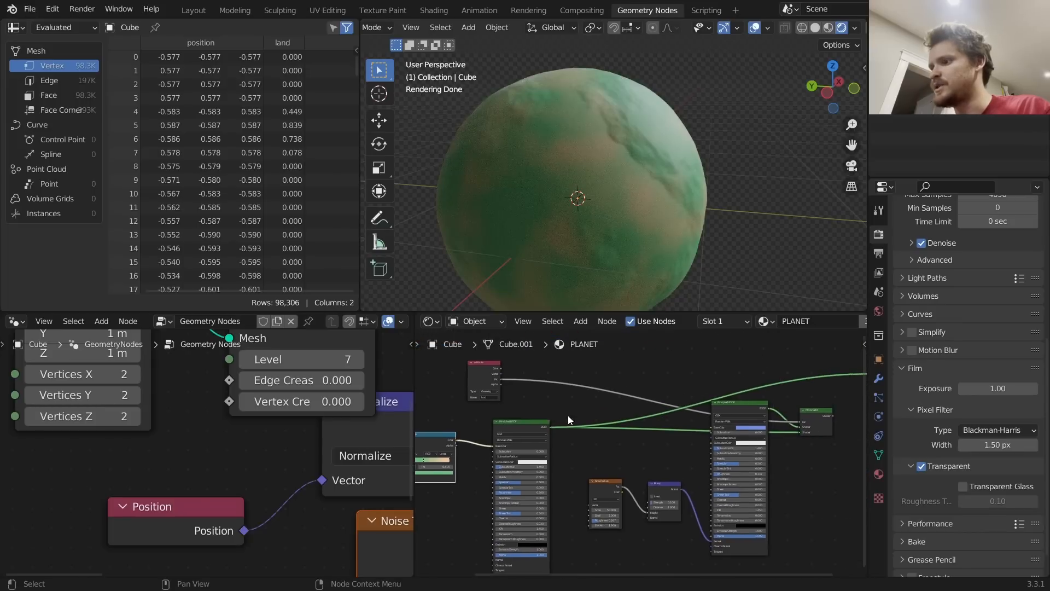
left_click(820, 414, "ctrl+shift")
middle_click_drag(717, 295, 697, 160)
scroll(619, 429, "up", 5)
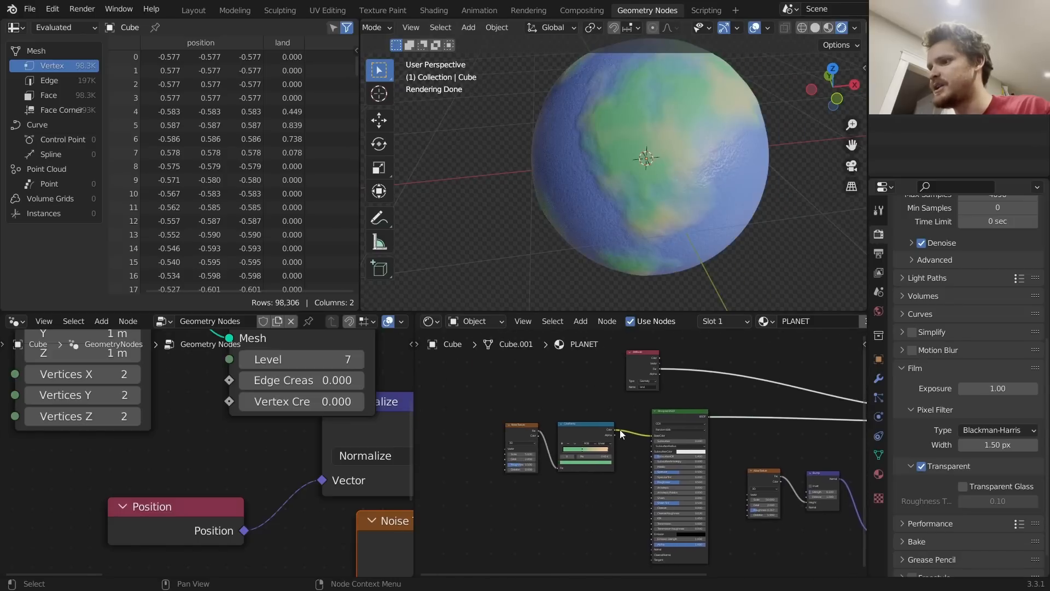
Set the land Noise Texture's Detail to 6 and Roughness to 0.860, and inspect the land coloring
left_click(528, 455)
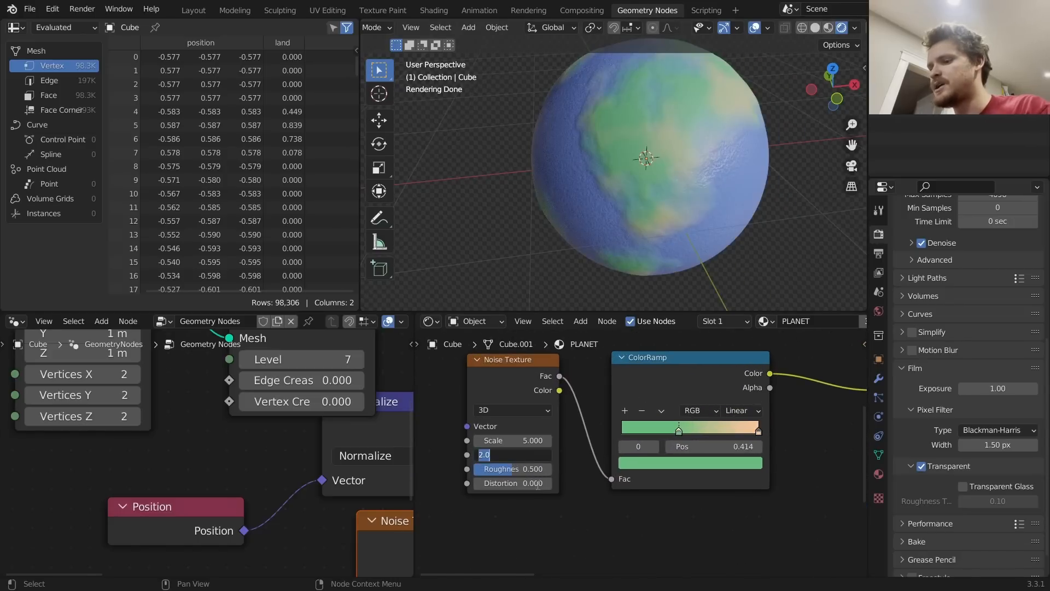
type("6")
key("Return")
left_click_drag(517, 471, 540, 469)
scroll(741, 100, "up", 4)
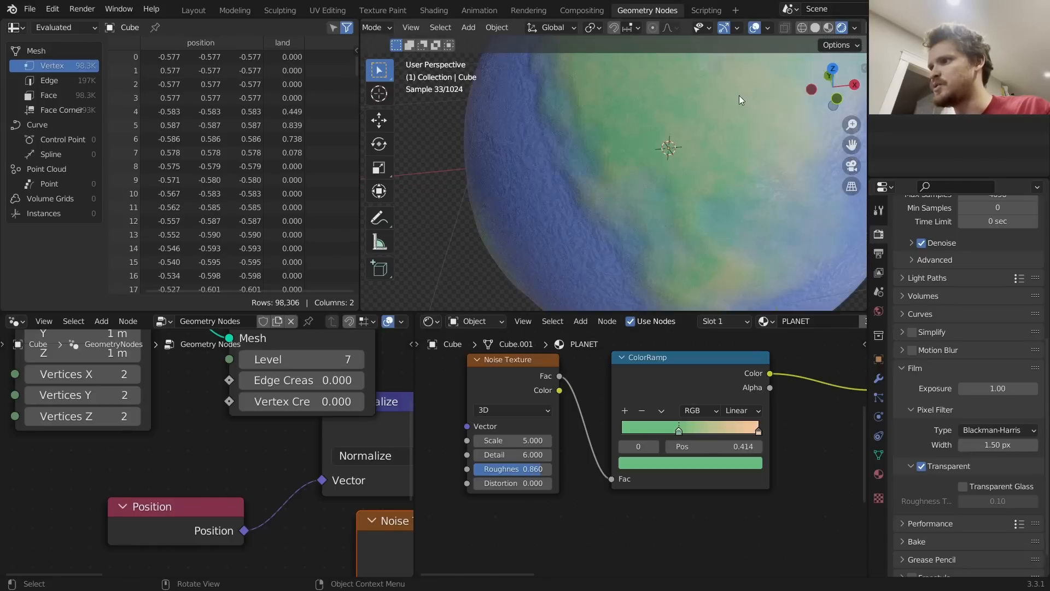
scroll(696, 219, "down", 3)
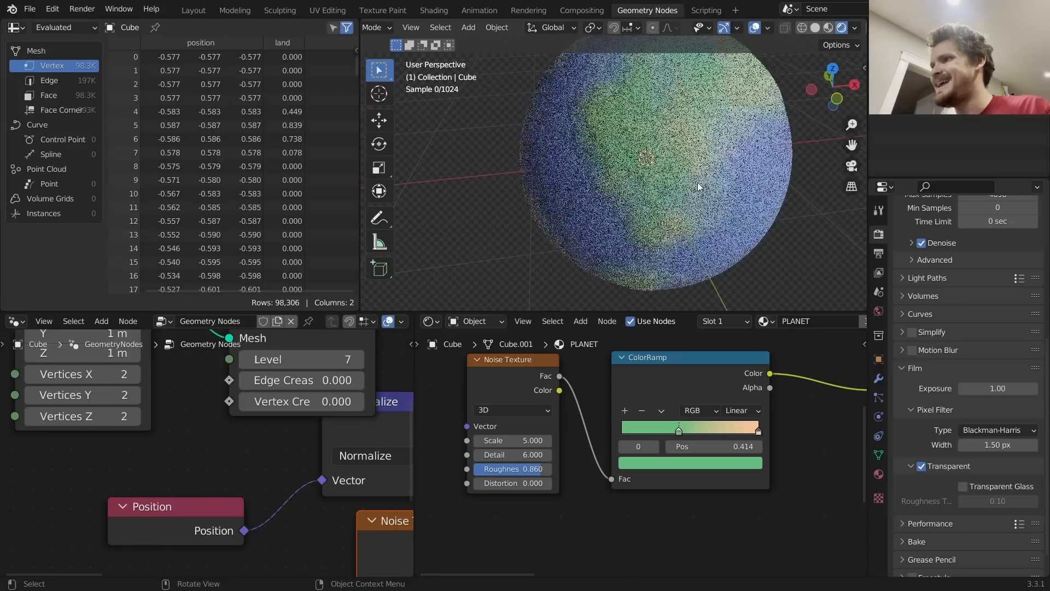
Add a white stop to the land ColorRamp at position 0.389, ahead of the green stop, and inspect the planet
left_click(625, 411)
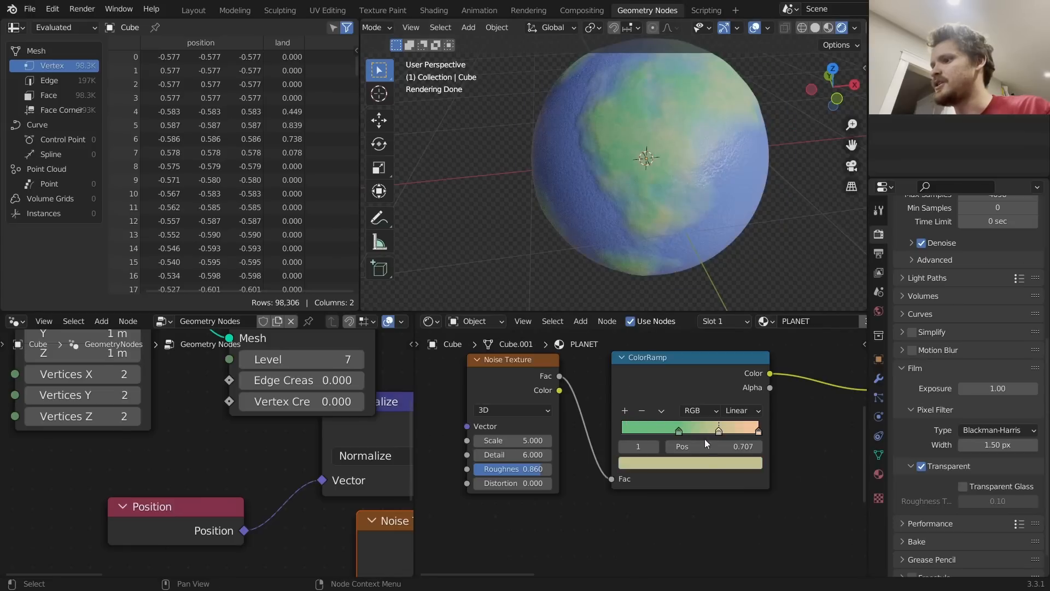
left_click(717, 469)
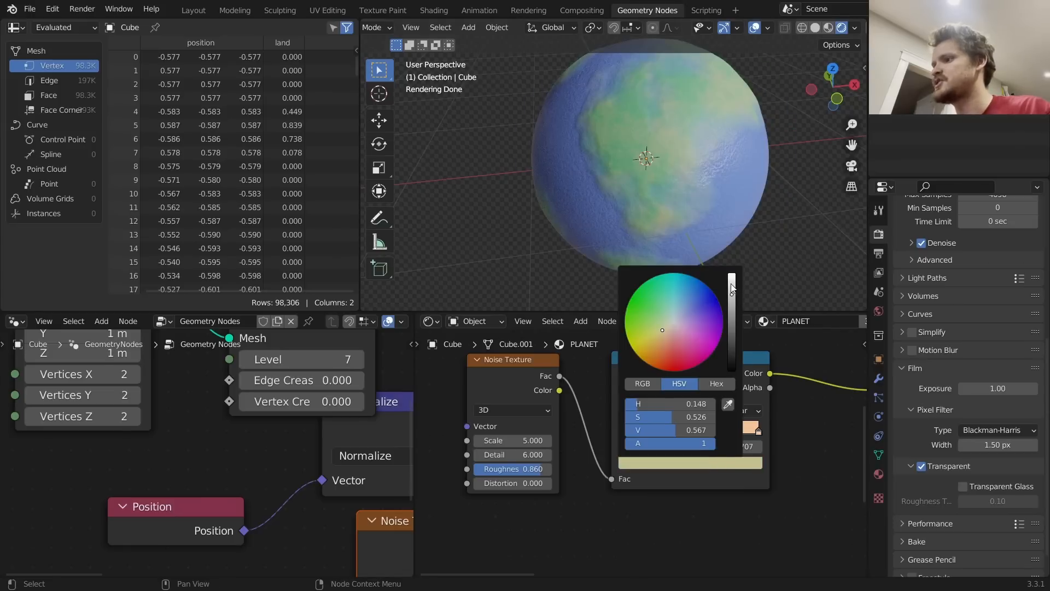
left_click_drag(662, 417, 639, 411)
left_click_drag(731, 294, 731, 275)
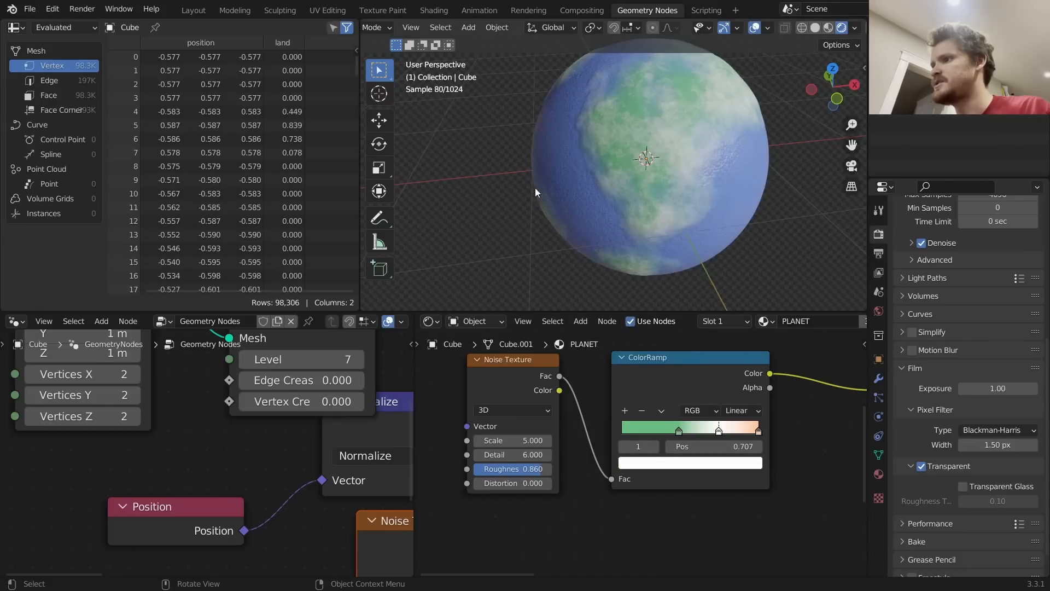
left_click_drag(718, 431, 676, 431)
middle_click_drag(630, 61, 739, 93)
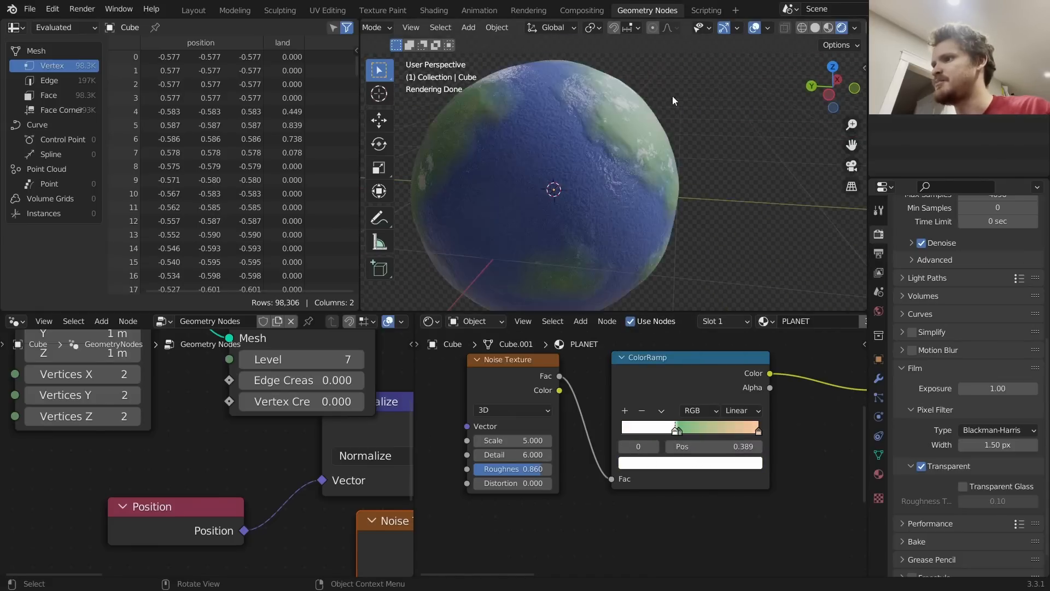
middle_click_drag(673, 99, 572, 118)
Move the land ramp's green stop away from the white one and the orange stop to 0.641, and inspect the coloring
left_click(655, 447)
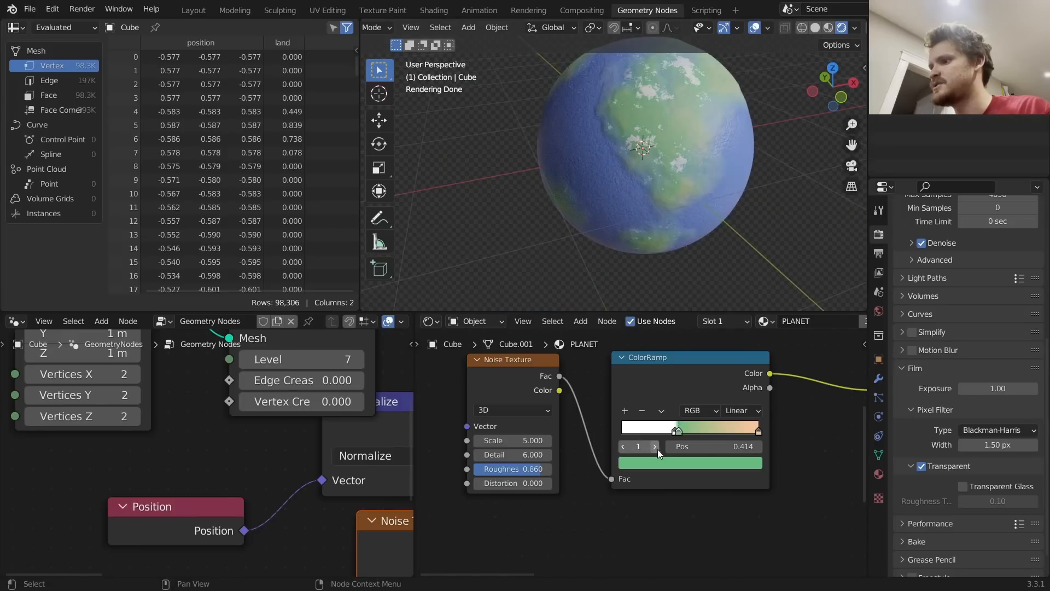
mouse_move(711, 446)
left_mouse_down()
mouse_move(727, 446)
mouse_move(700, 446)
mouse_move(738, 446)
left_mouse_up()
left_click(655, 446)
middle_click_drag(733, 121, 776, 113)
scroll(638, 194, "down", 5)
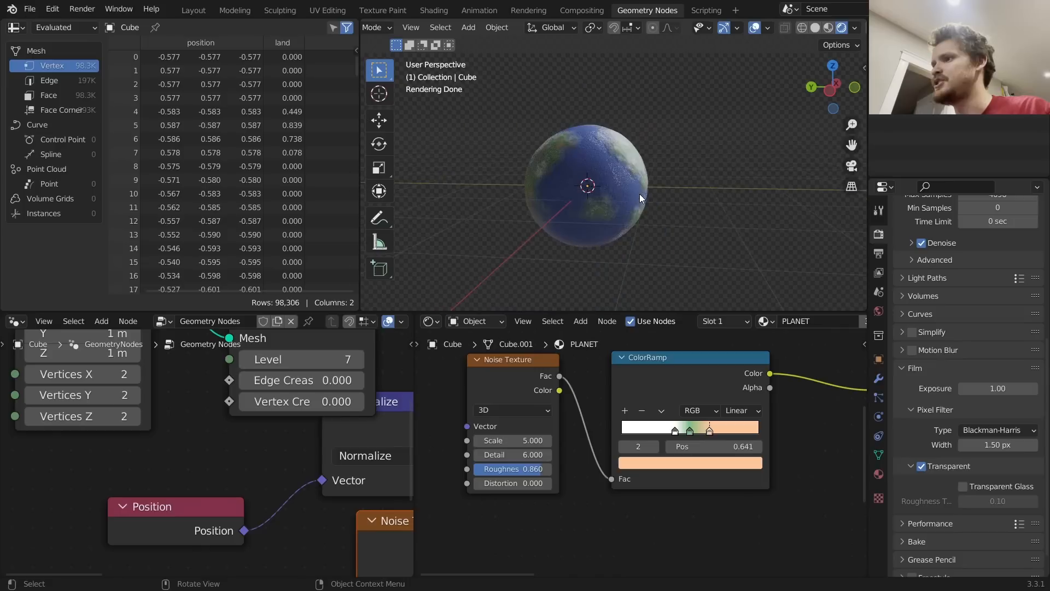
middle_click_drag(639, 194, 713, 211)
middle_click_drag(808, 371, 631, 383)
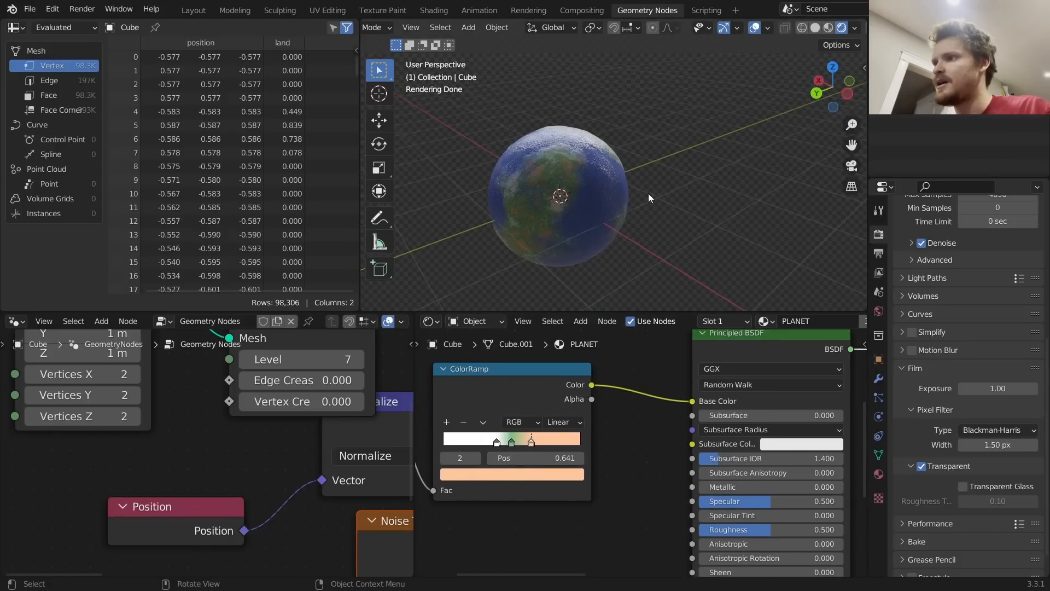
middle_click_drag(648, 192, 499, 195)
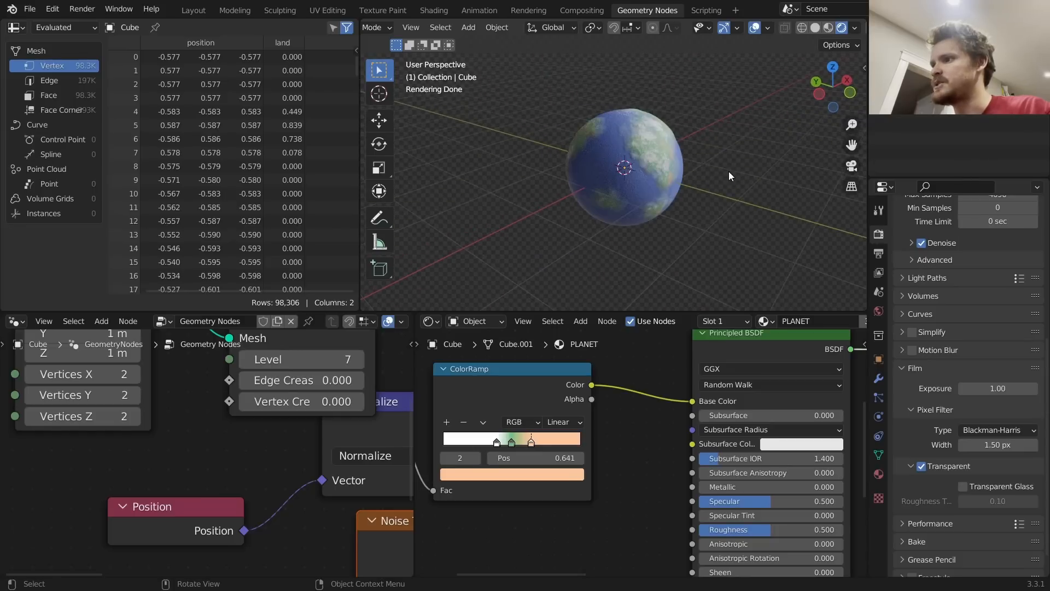
scroll(697, 176, "up", 3)
Add a Bump node, feeding the land noise's Fac into its Height and its Normal into the land Principled BSDF
middle_click_drag(517, 466, 694, 385)
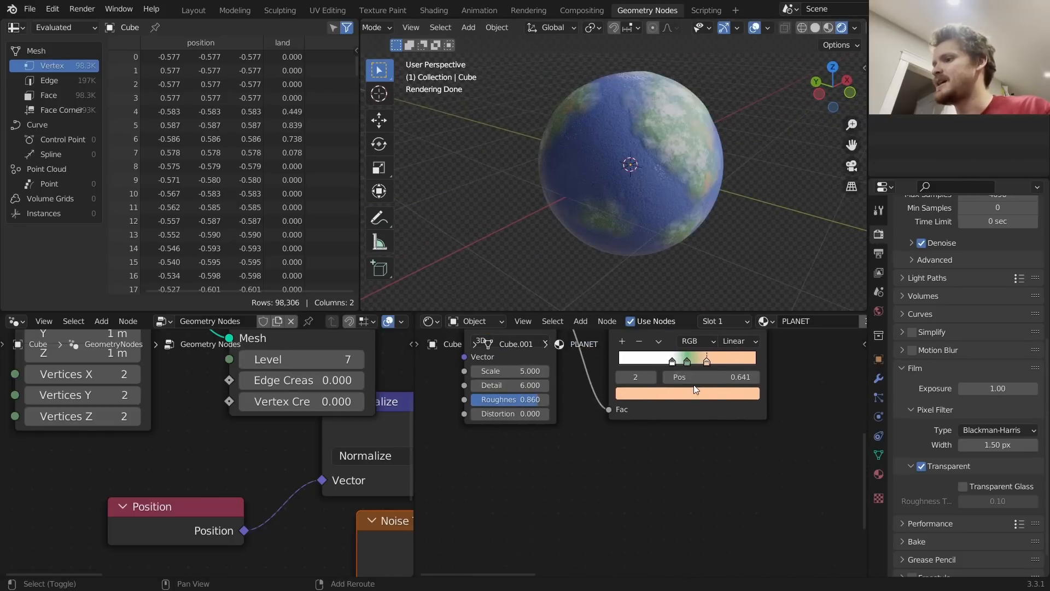
key("shift+a")
left_click(694, 385)
type("bum")
key("Return")
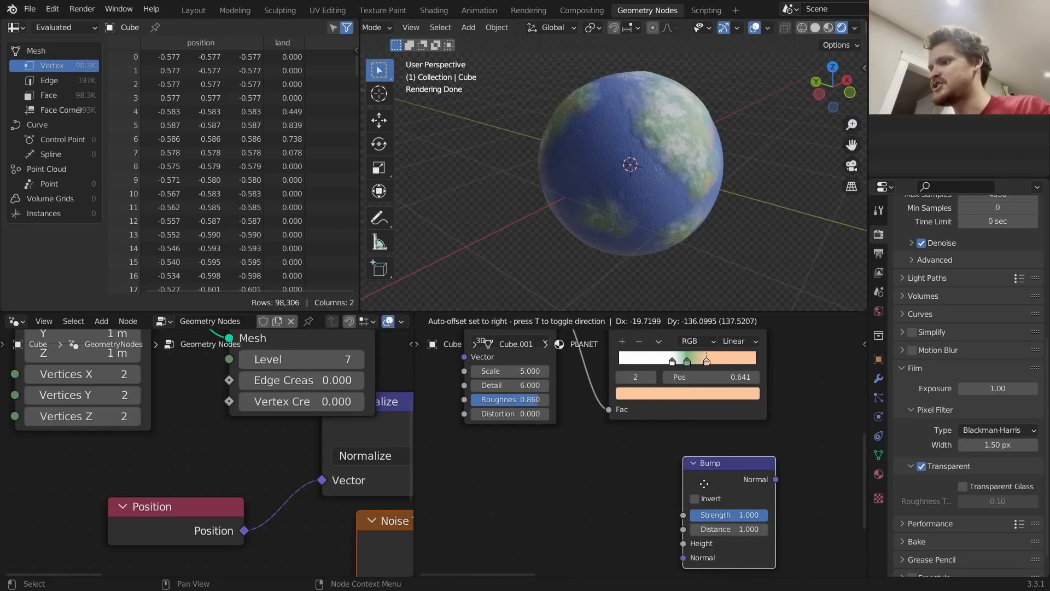
left_click(703, 484)
scroll(646, 438, "down", 5)
left_click_drag(583, 356, 670, 514)
right_click_drag(693, 480, 803, 499, "alt")
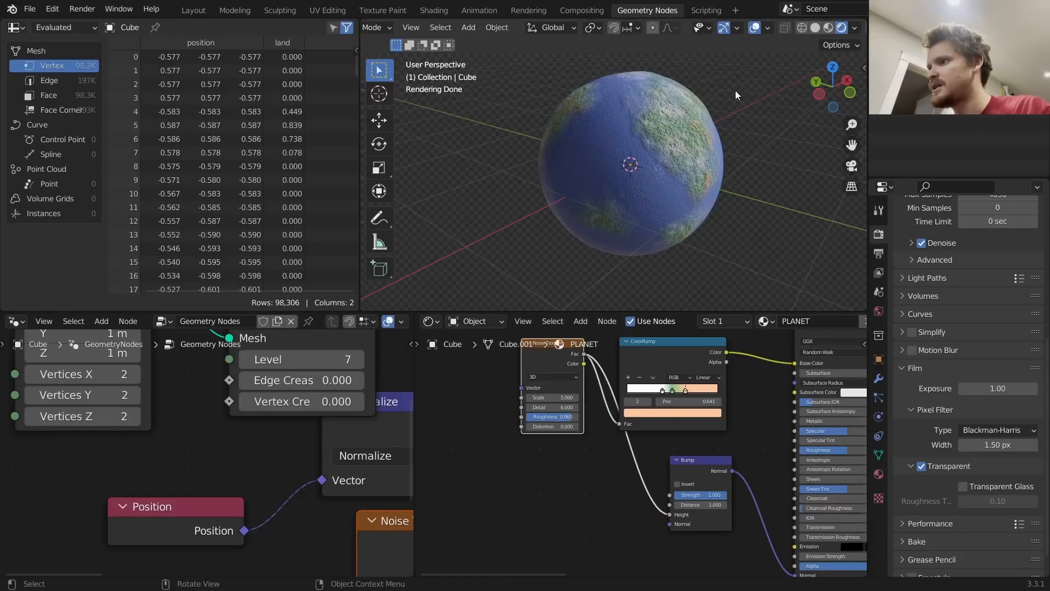
Set the land Bump node's Strength to 0.2 and inspect the surface relief
scroll(727, 112, "up", 3)
middle_click_drag(722, 116, 655, 162, "shift")
scroll(737, 448, "up", 3)
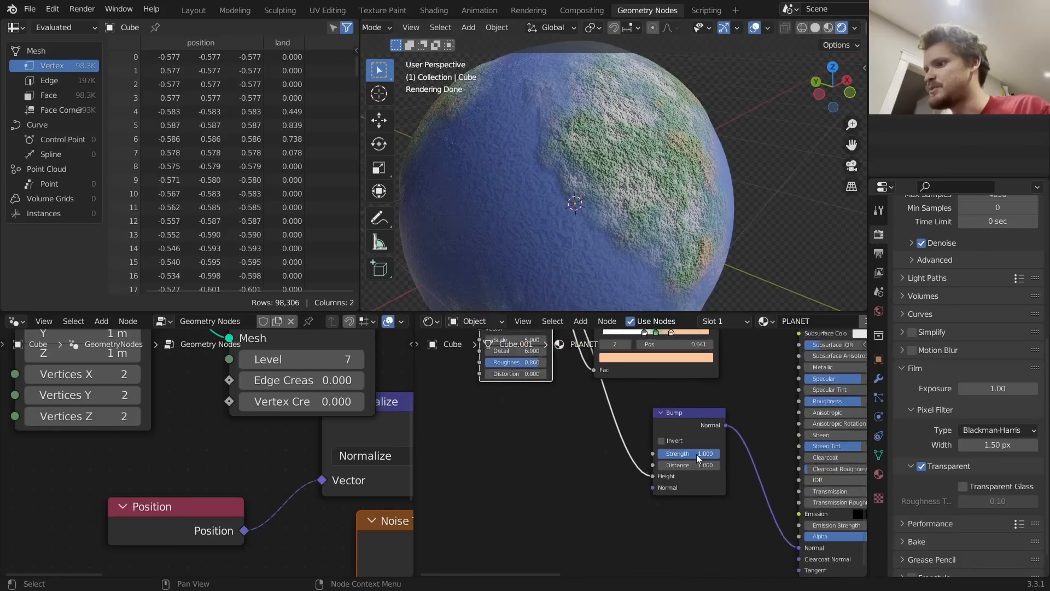
left_click(714, 455)
type("0.2")
key("Return")
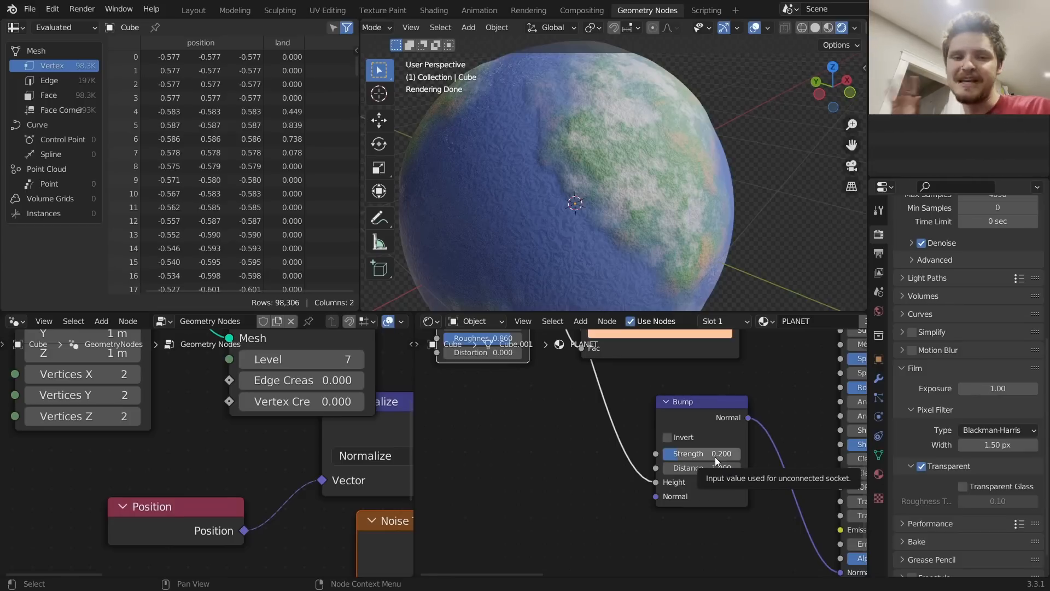
scroll(602, 155, "down", 3)
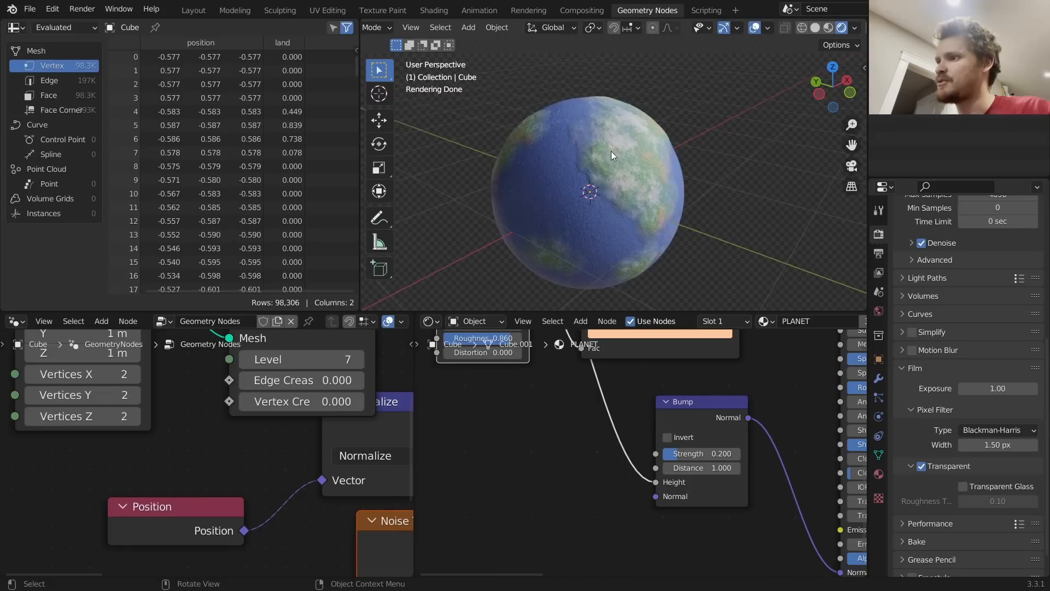
scroll(245, 492, "down", 3)
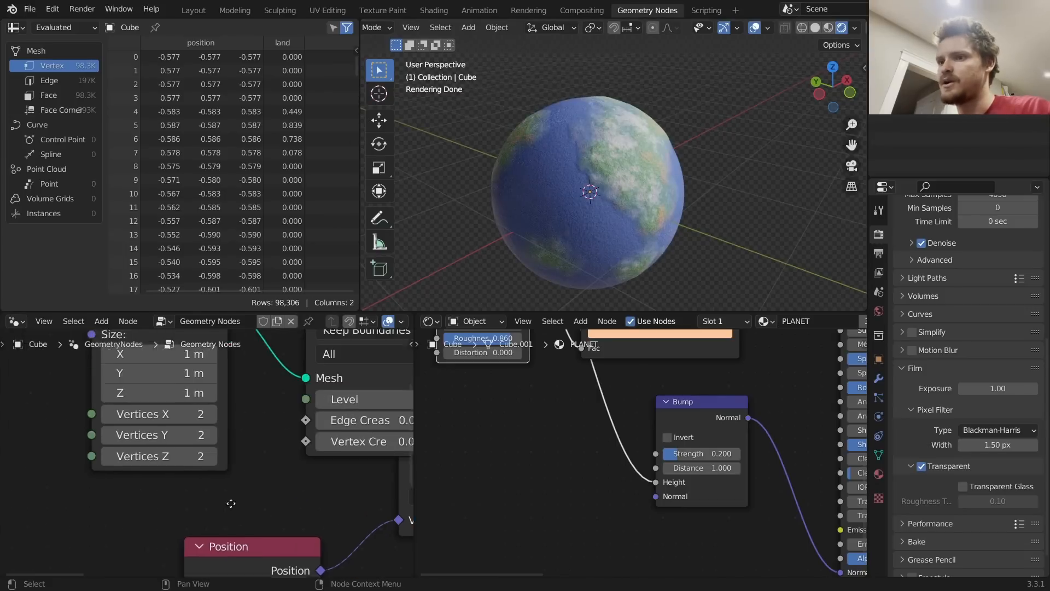
Set W to 1.450 on the 4D Noise Texture in the geometry nodes to generate different continents
middle_click_drag(339, 481, 236, 387)
left_click_drag(288, 500, 339, 500)
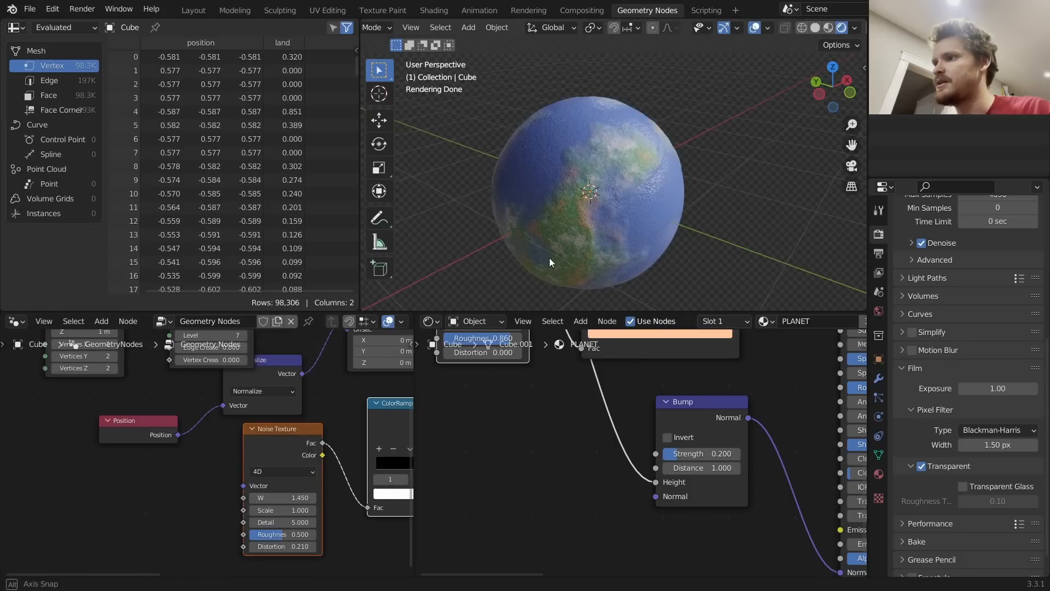
middle_click_drag(549, 258, 569, 235)
Save the project to the Desktop as nodevemberlive.blend
key("ctrl+s")
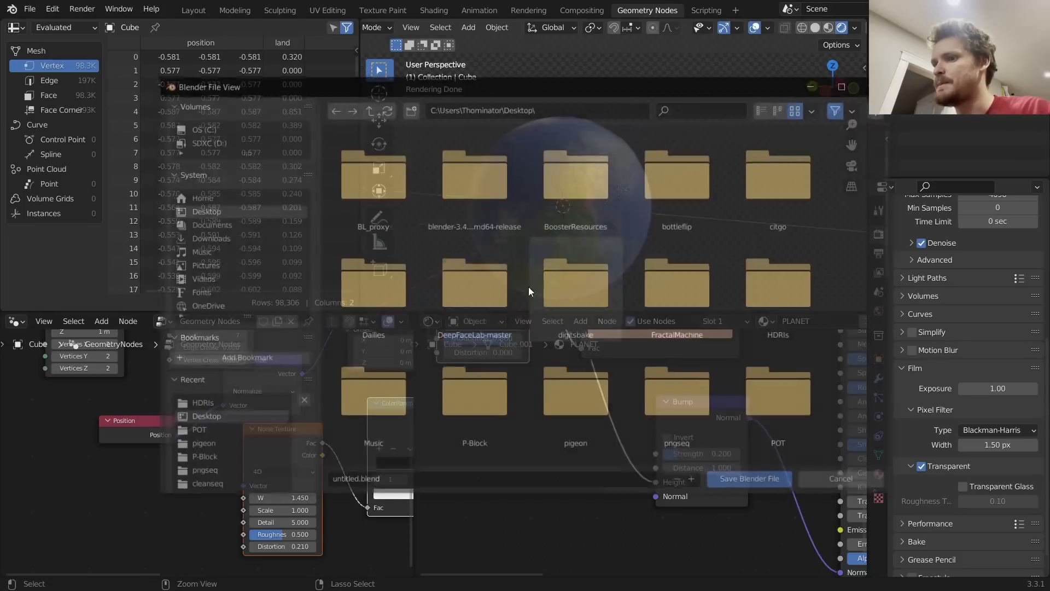
left_click(355, 481)
left_click(350, 484)
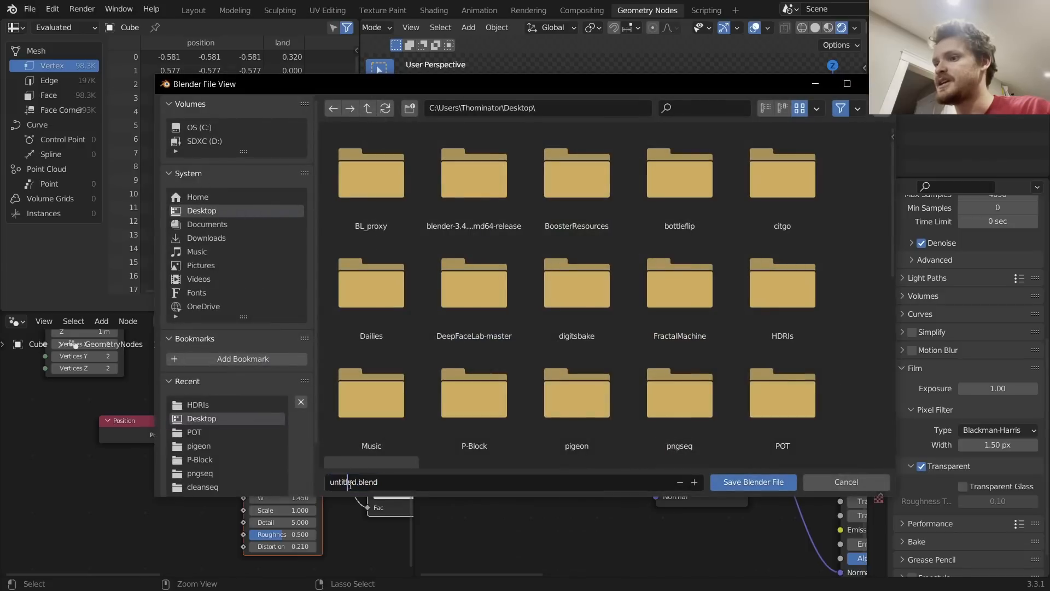
double_click(348, 484)
type("nodevemberliv")
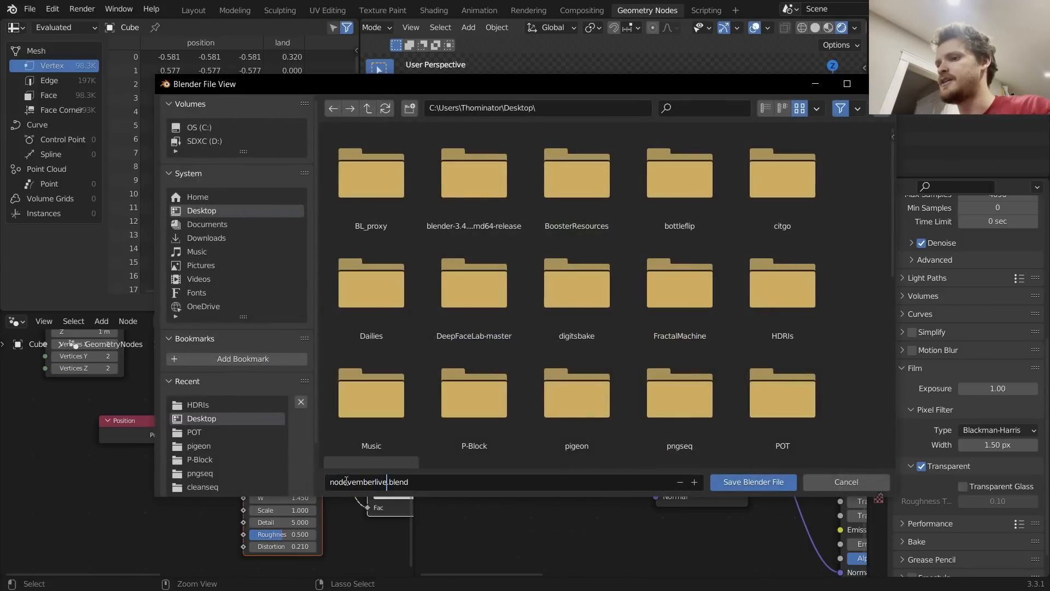
key("Return")
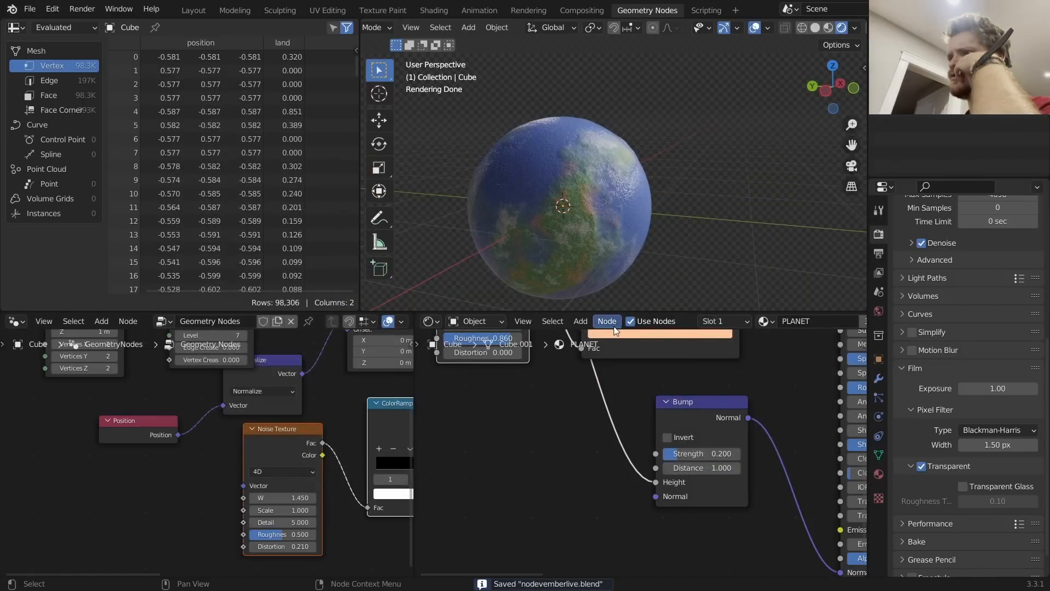
Set the ocean Principled BSDF's Roughness to 0.082
middle_click_drag(588, 214, 553, 224)
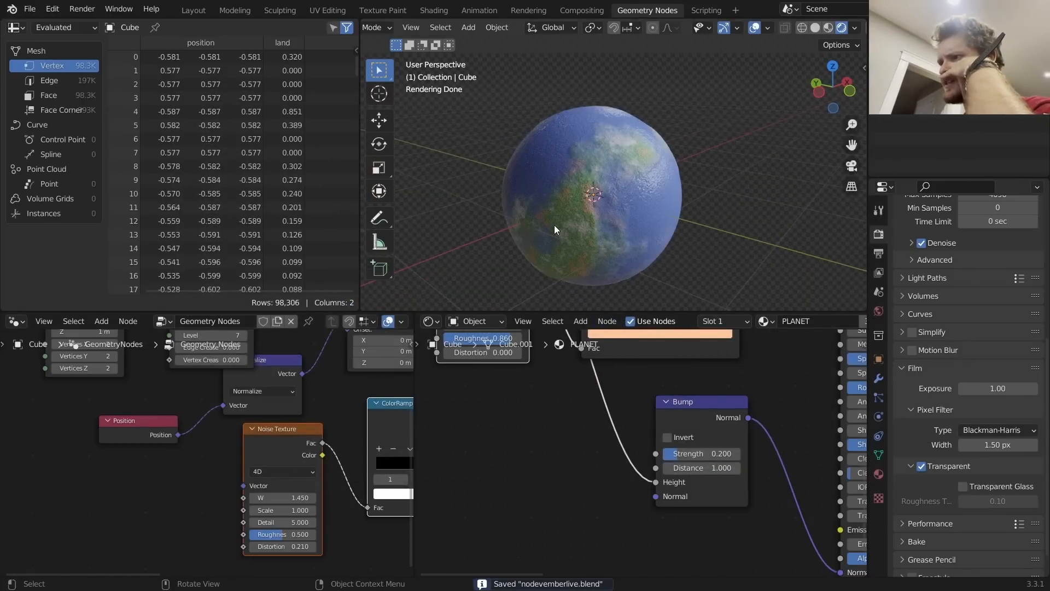
middle_click_drag(662, 169, 655, 184)
scroll(711, 404, "down", 5)
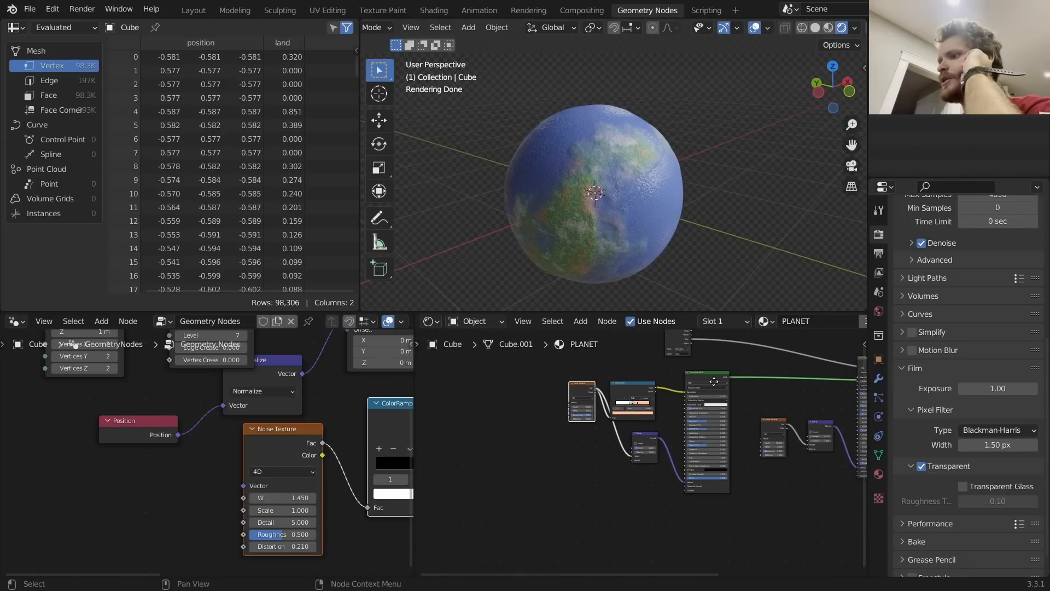
left_click_drag(652, 386, 755, 419)
scroll(663, 408, "up", 10)
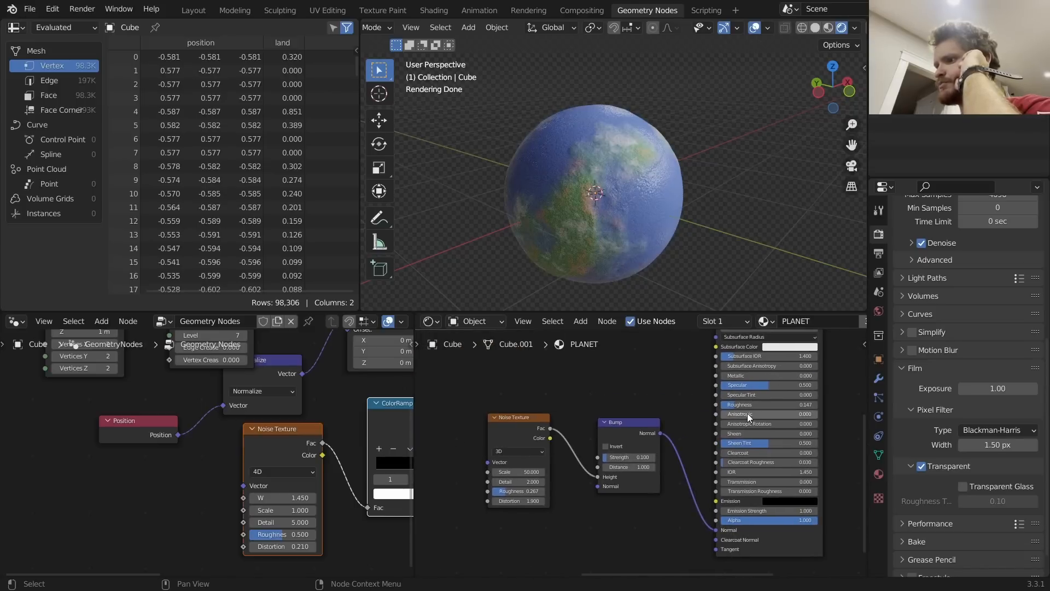
left_click_drag(747, 406, 735, 406)
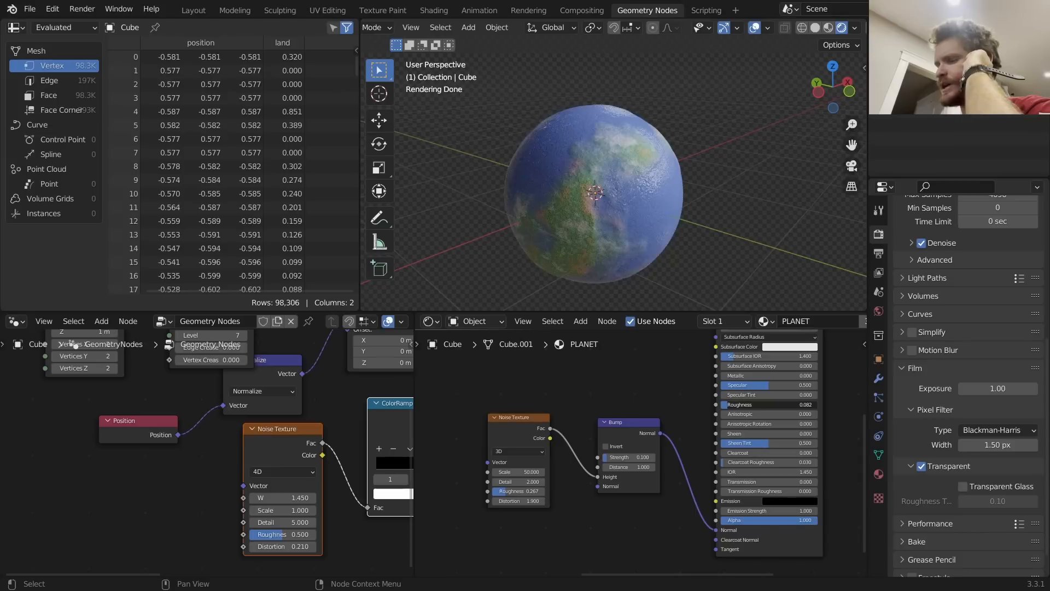
Duplicate the Mix Shader and insert the copy between the original and the Material Output
scroll(727, 389, "down", 3)
middle_click_drag(727, 388, 618, 435)
scroll(688, 419, "up", 2)
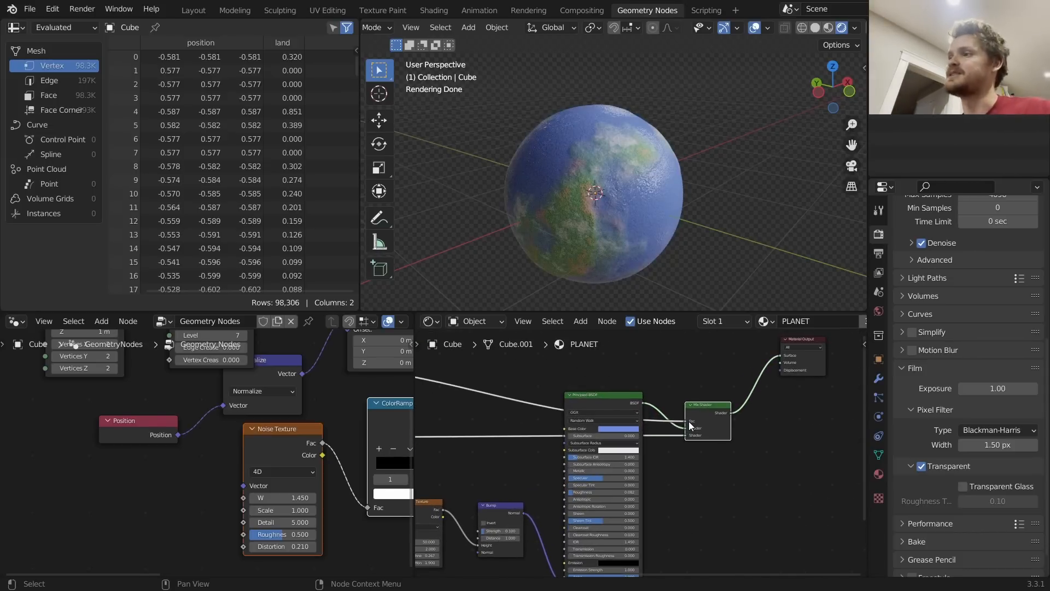
scroll(690, 426, "up", 2)
middle_click_drag(691, 426, 542, 432)
key("shift+d")
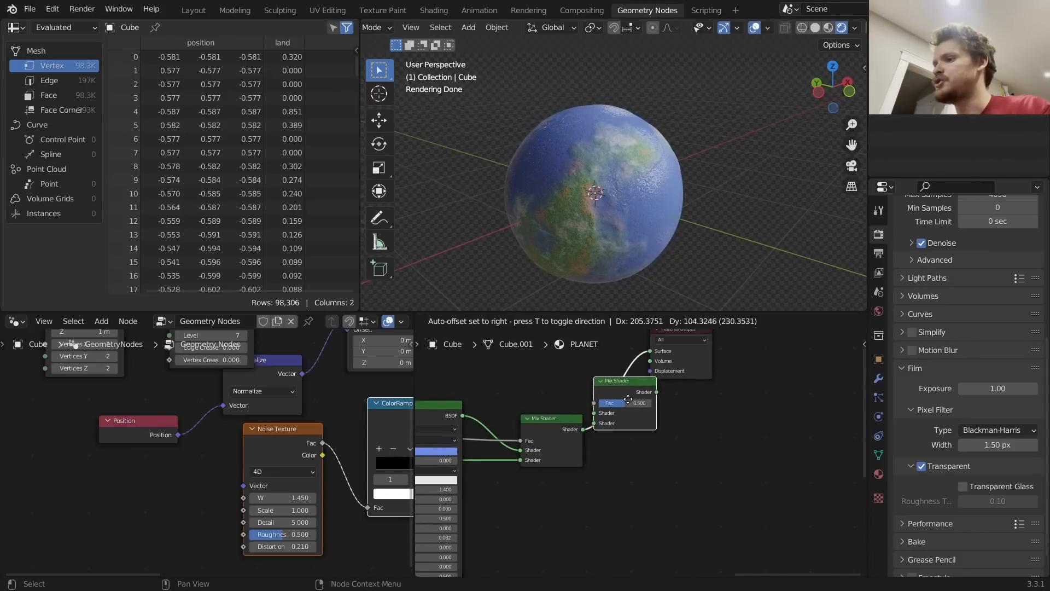
left_click(651, 401)
Add a Fresnel node above the original Mix Shader and preview its output on the planet
key("shift+a")
left_click(569, 372)
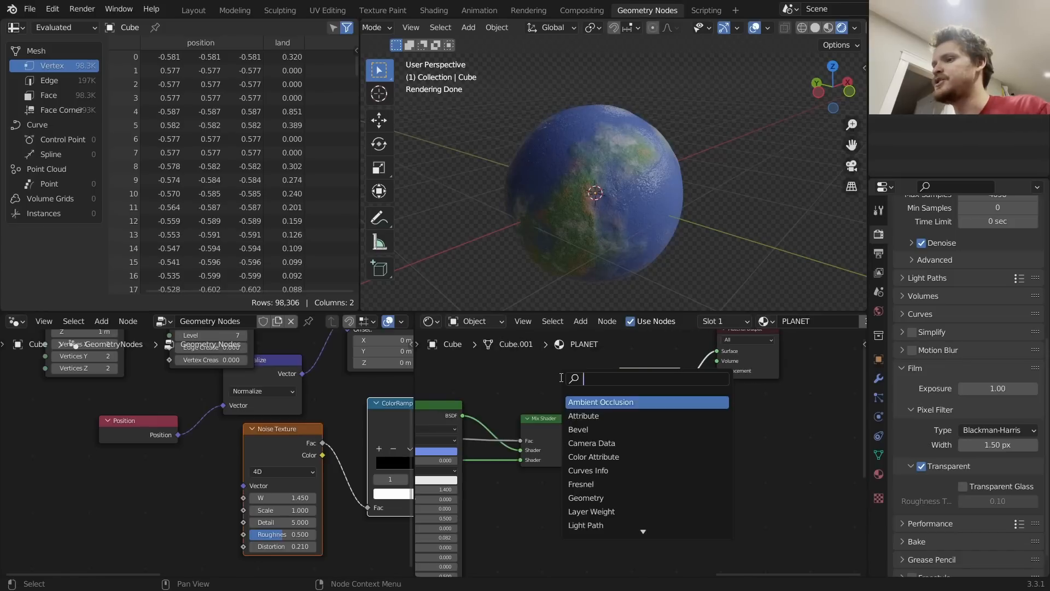
type("fre")
key("Return")
left_click(527, 376)
left_click(526, 373, "ctrl+shift")
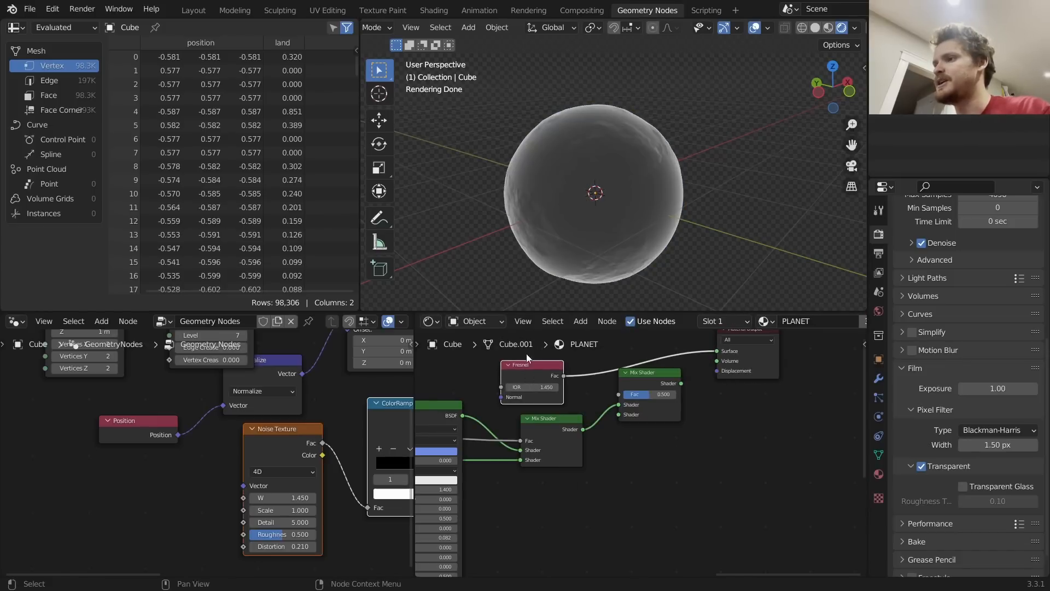
Set the Fresnel IOR to 1.060 and connect its Fac output to the second Mix Shader's Fac
left_click_drag(537, 387, 510, 386, "shift")
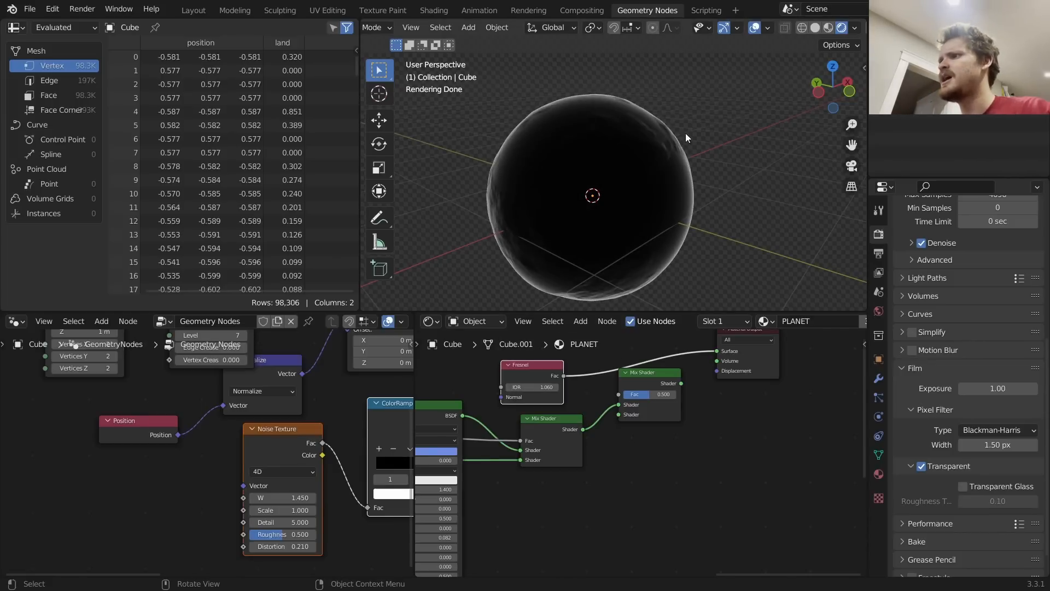
scroll(674, 140, "up", 3)
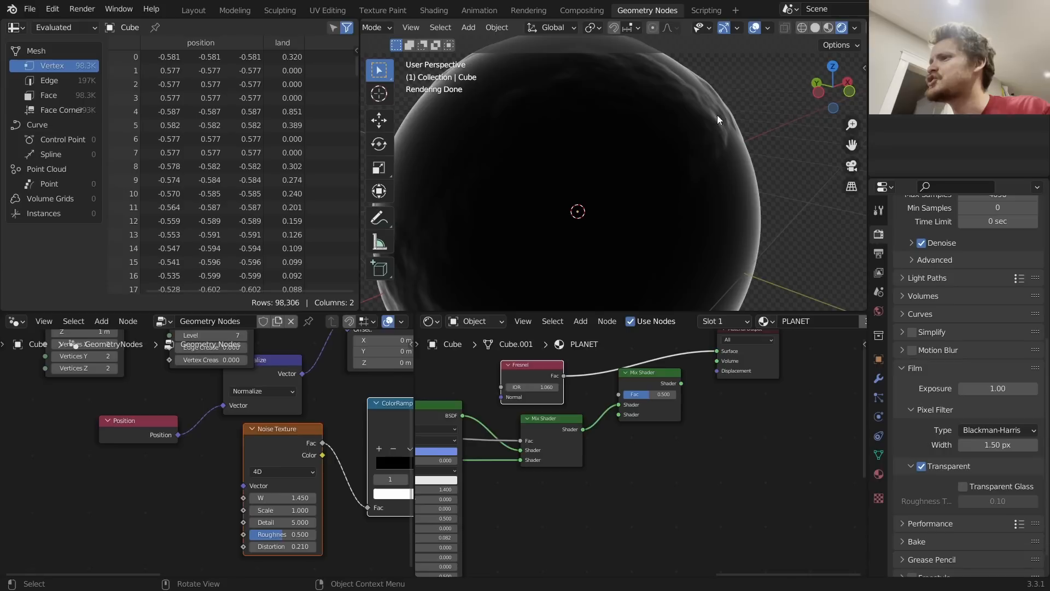
left_click_drag(734, 119, 723, 97)
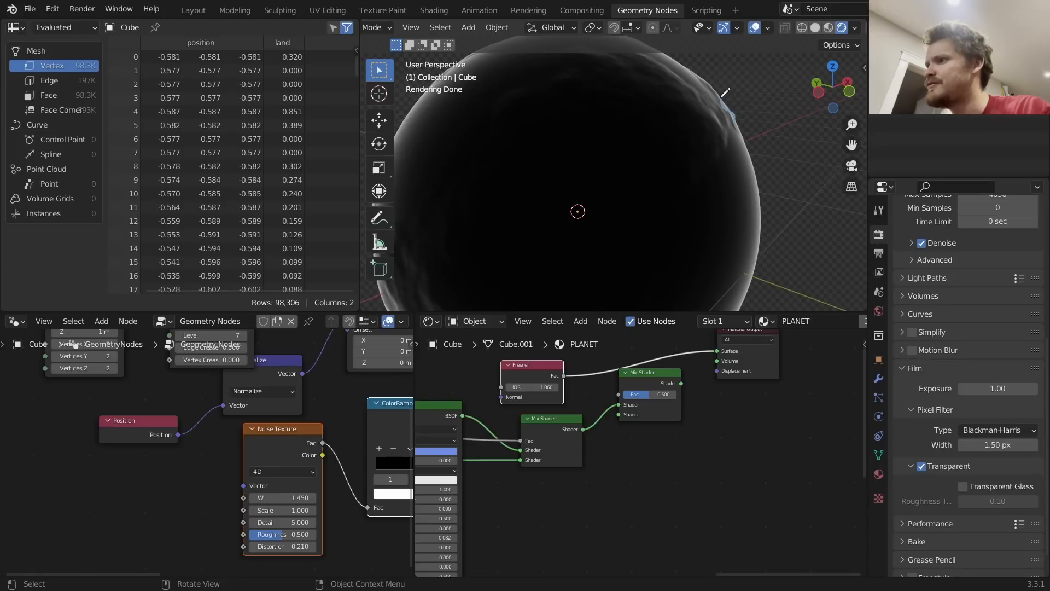
key("ctrl+z")
middle_click_drag(560, 419, 598, 450)
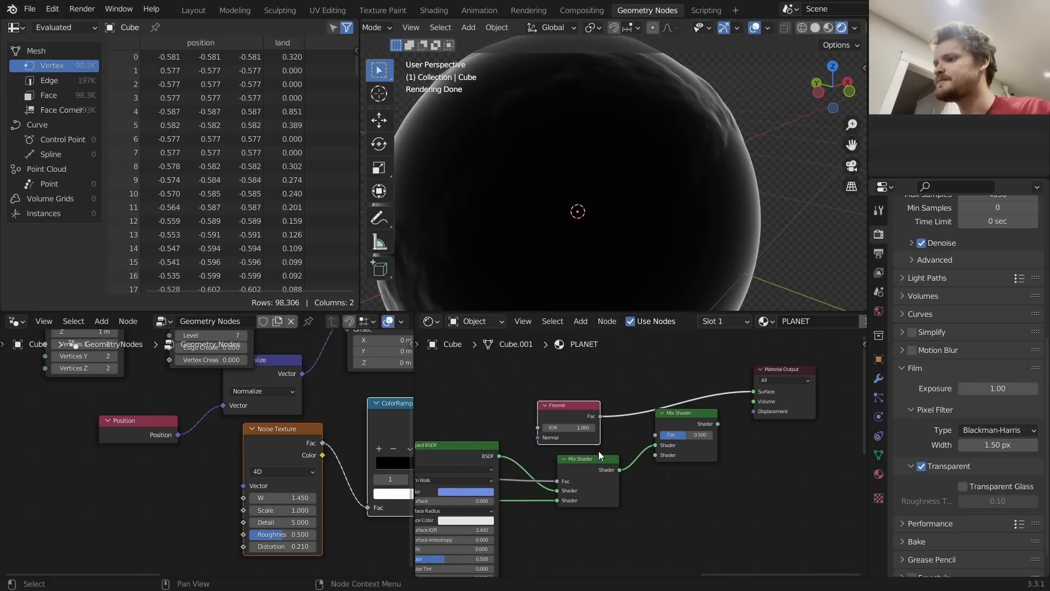
left_click_drag(600, 417, 656, 435)
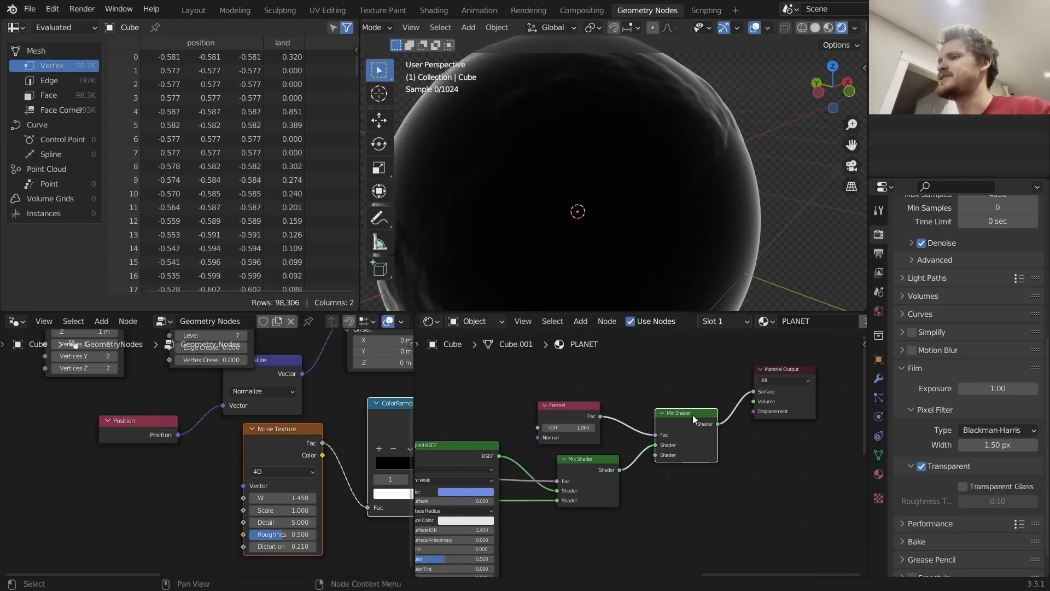
Add an Emission shader and place it below the first Mix Shader
middle_click_drag(635, 433, 665, 409)
key("shift+a")
left_click(665, 409)
type("em")
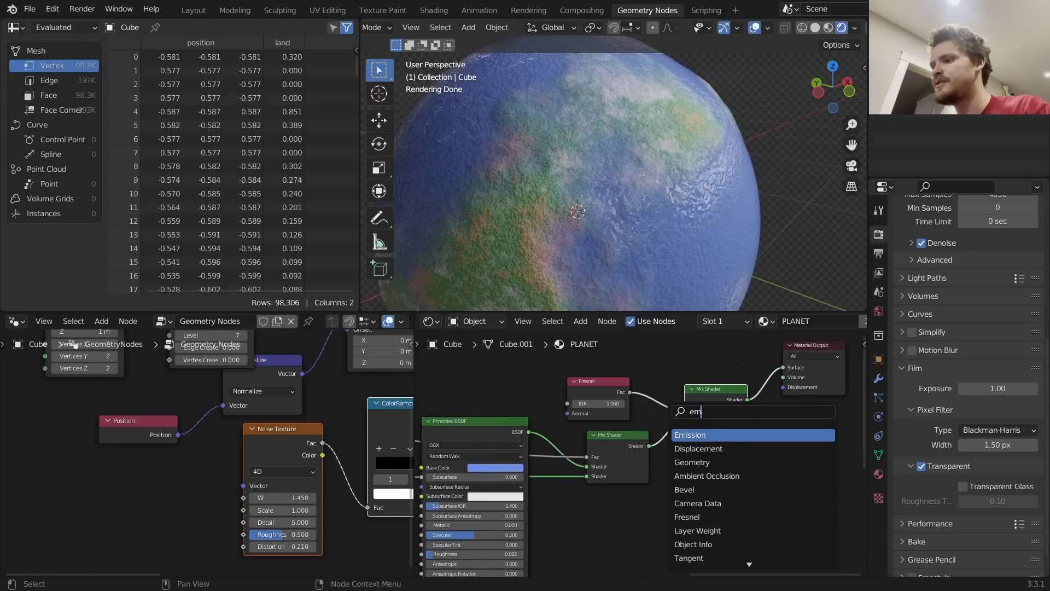
key("Return")
left_click(608, 520)
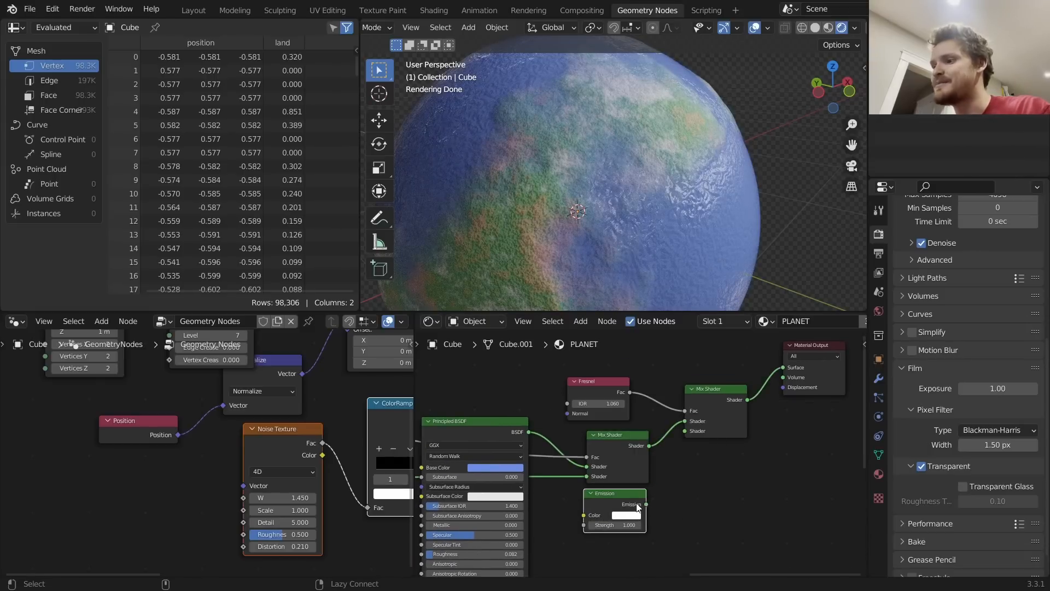
Connect the Emission shader to the second Mix Shader's free Shader input and preview the Fresnel and the mixed result on the planet
right_click_drag(636, 503, 676, 436, "alt")
middle_click_drag(677, 487, 698, 460)
scroll(648, 257, "down", 3)
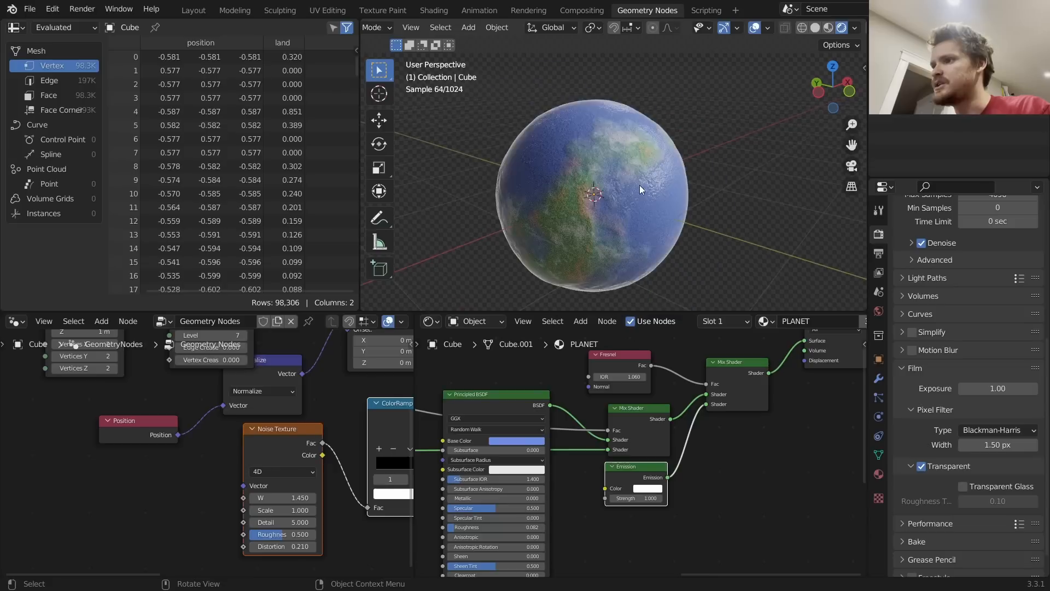
left_click(629, 366, "ctrl+shift")
left_click(725, 385, "ctrl+shift")
Tint the Emission color pale blue with hue about 0.56 and saturation about 0.41, and show the World properties
left_click(647, 488)
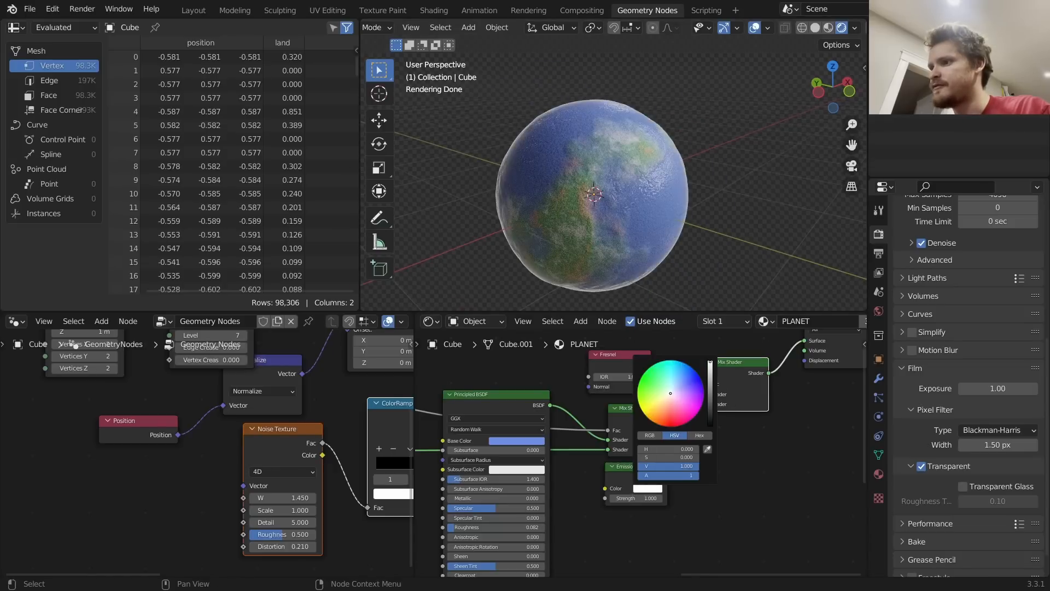
left_click(725, 402)
left_click(655, 490)
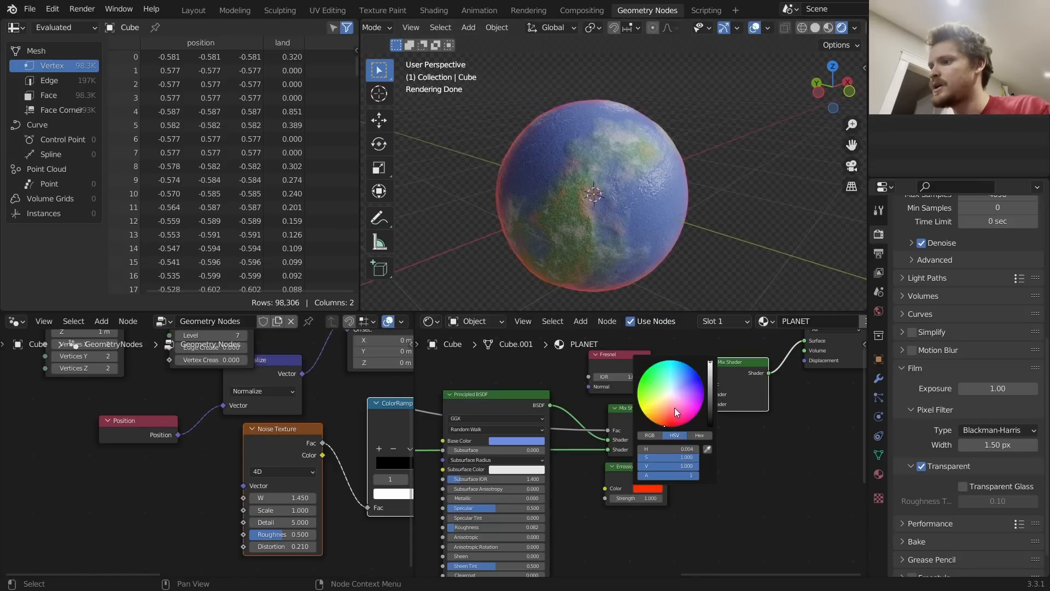
left_click(671, 383)
left_click(673, 386)
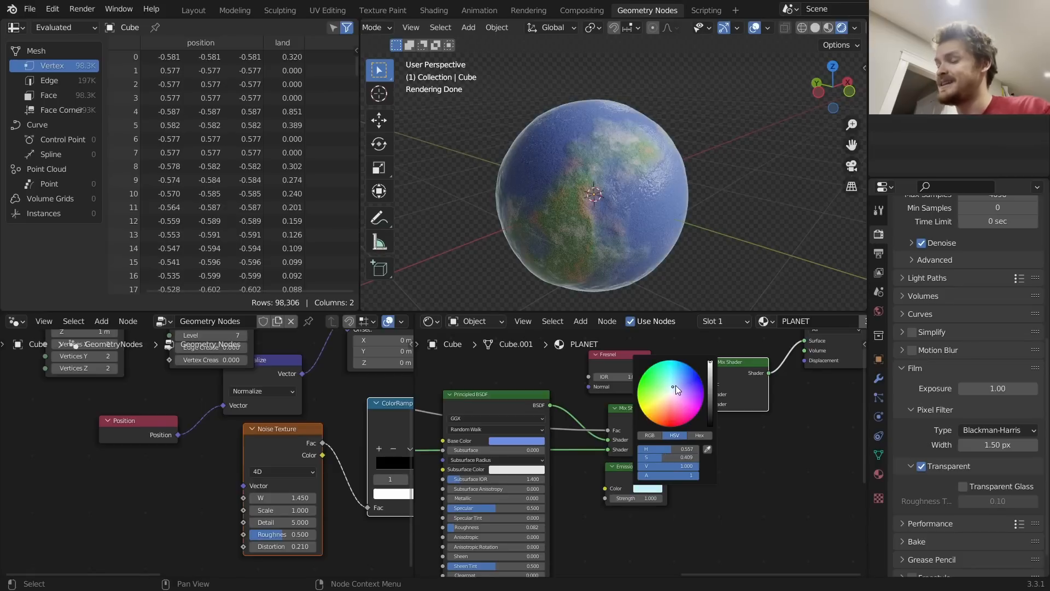
left_click(879, 311)
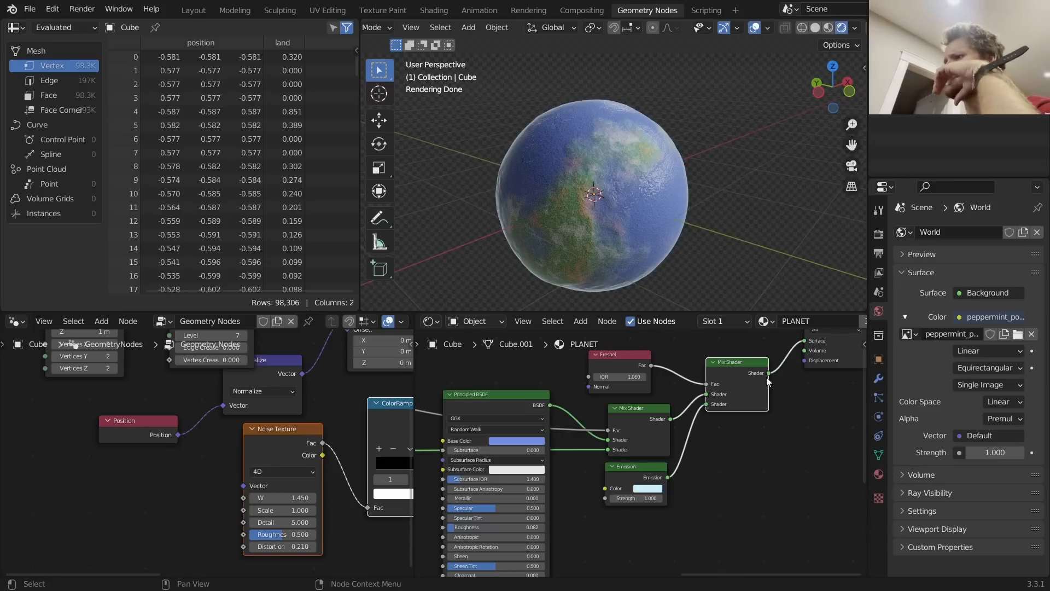
Duplicate the second Mix Shader and insert the copy between it and the Material Output
middle_click_drag(766, 376, 675, 417)
key("shift+d")
left_click(745, 409)
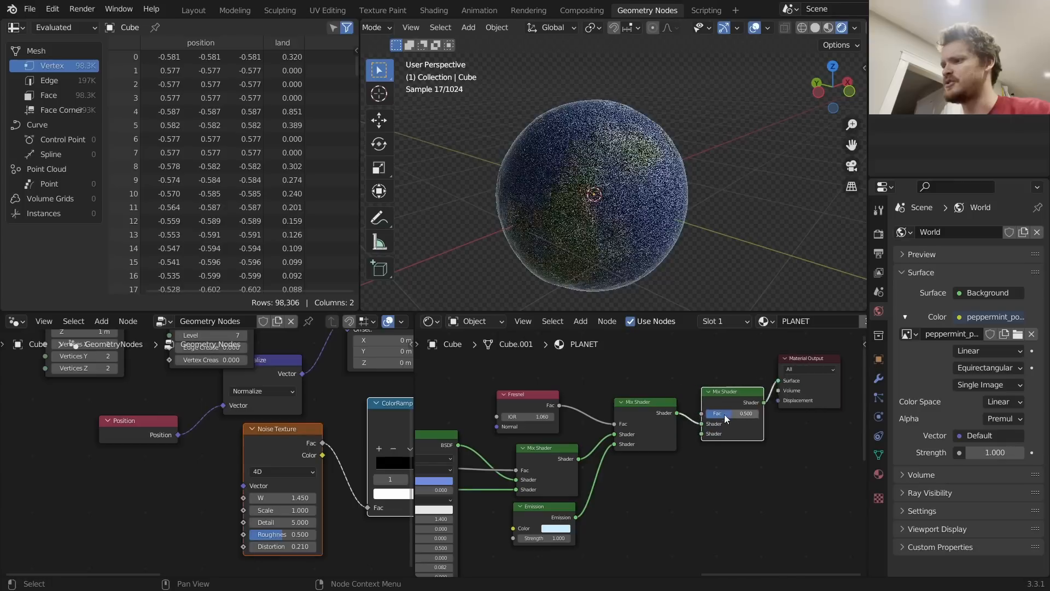
Add a Noise Texture below the Mix Shaders and preview its output on the planet
scroll(724, 415, "up", 2)
key("shift+a")
left_click(656, 412)
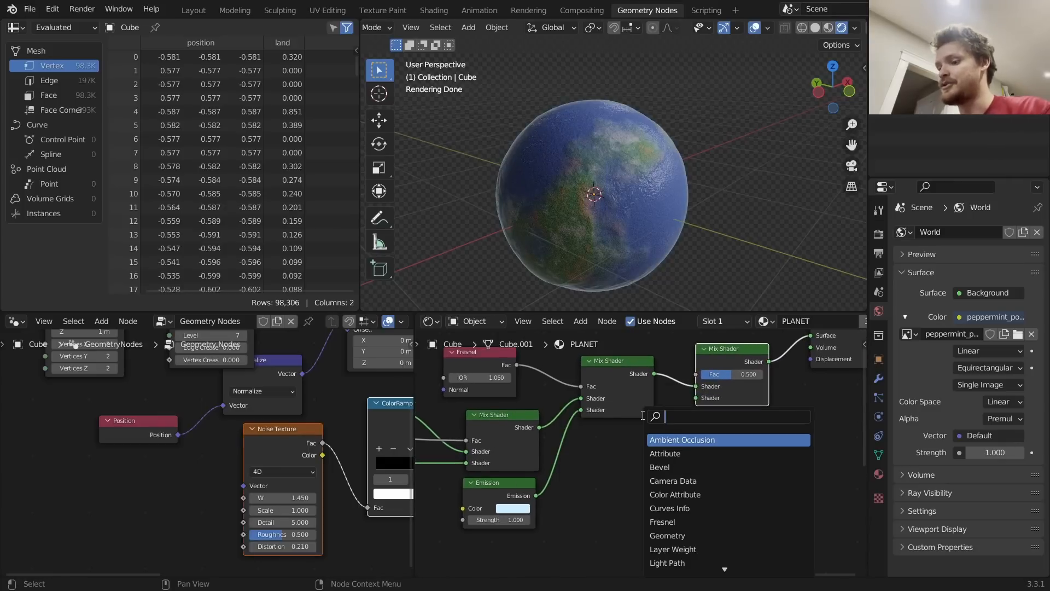
type("noi")
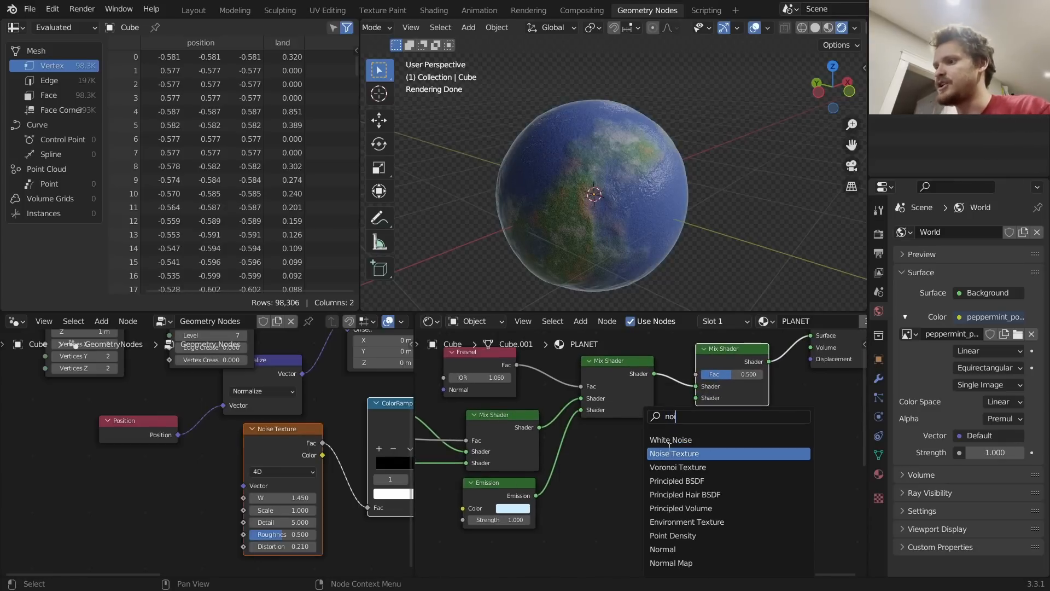
left_click(674, 453)
left_click(598, 488)
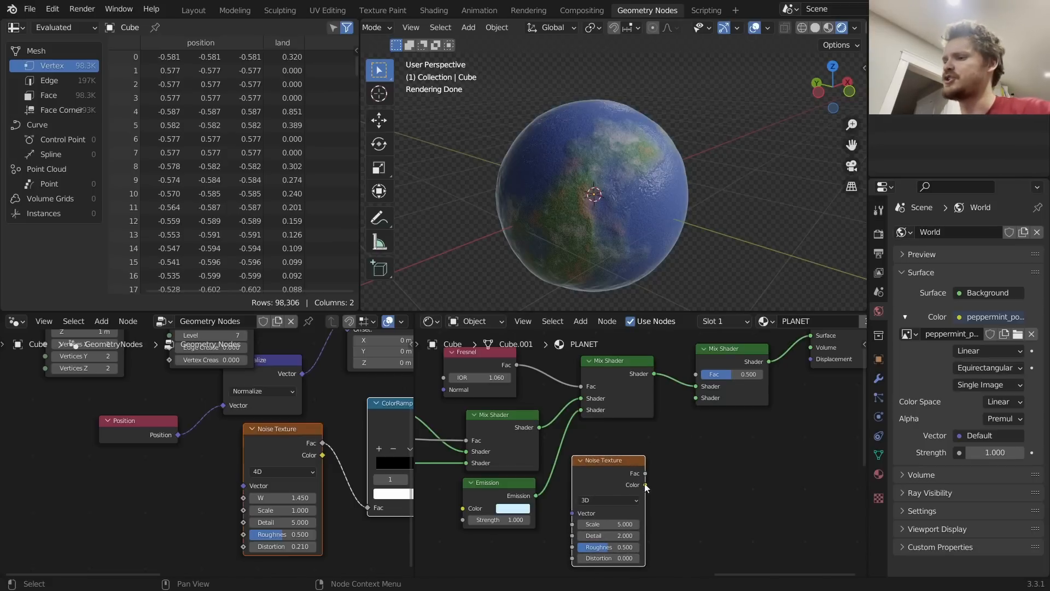
left_click(617, 471, "ctrl+shift")
left_click_drag(617, 471, 565, 520)
Insert a ColorRamp between the new Noise Texture's Fac output and the Material Output
key("shift+a")
left_click(572, 428)
type("colo")
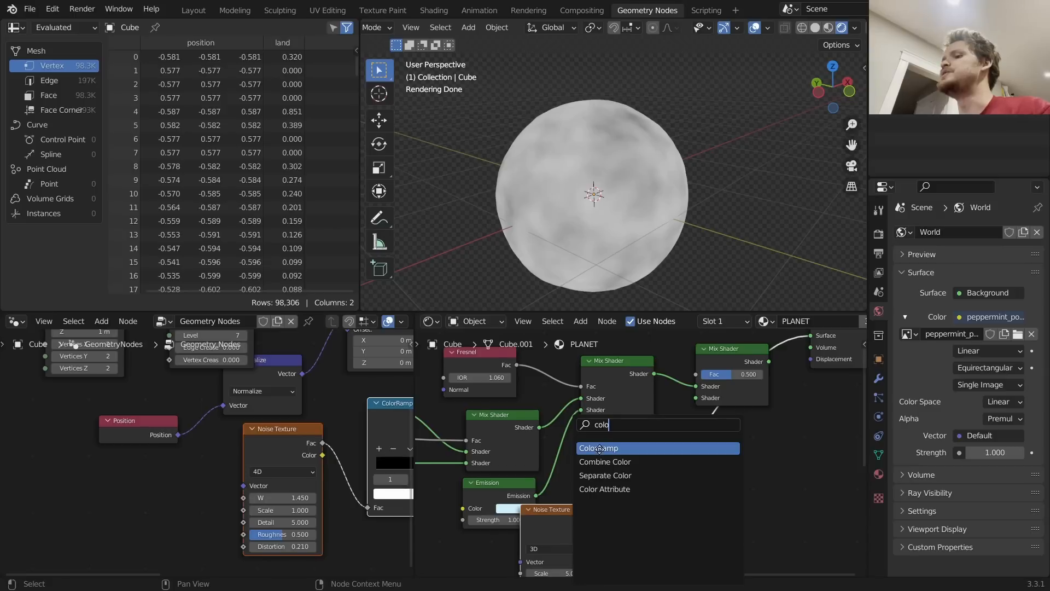
left_click(600, 448)
left_click(639, 490)
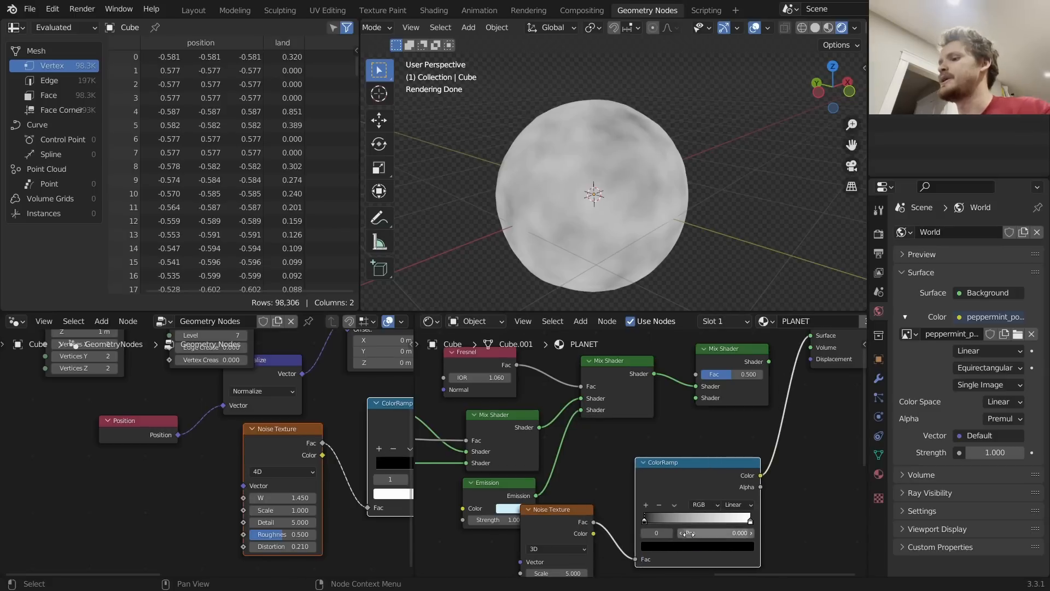
Sharpen the noise contrast by placing the ColorRamp's black stop at 0.531 and its white stop at 0.664
left_click_drag(687, 534, 832, 534)
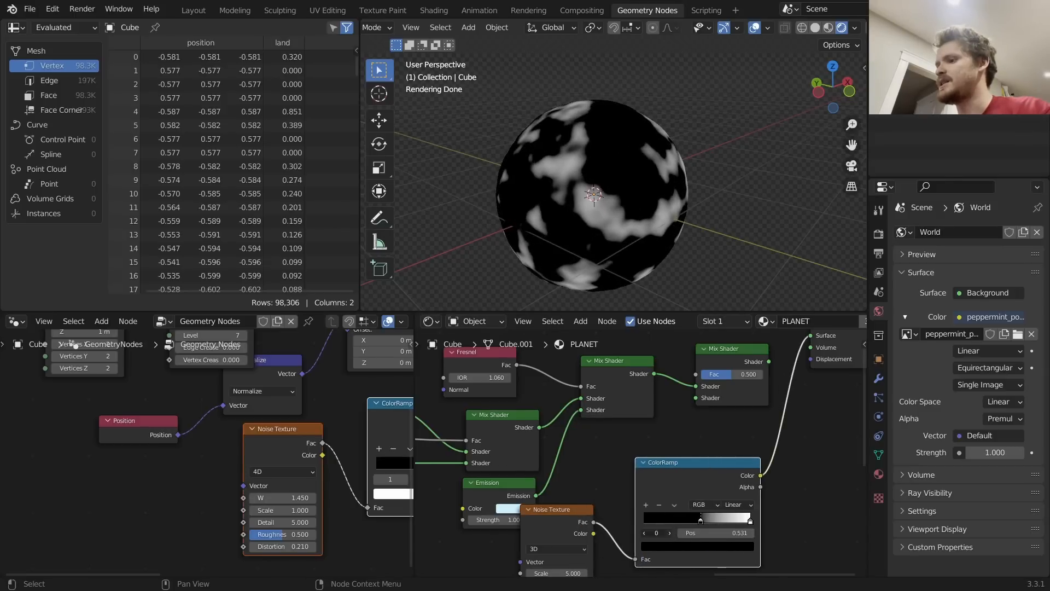
left_click(669, 534)
left_click_drag(717, 533, 686, 532)
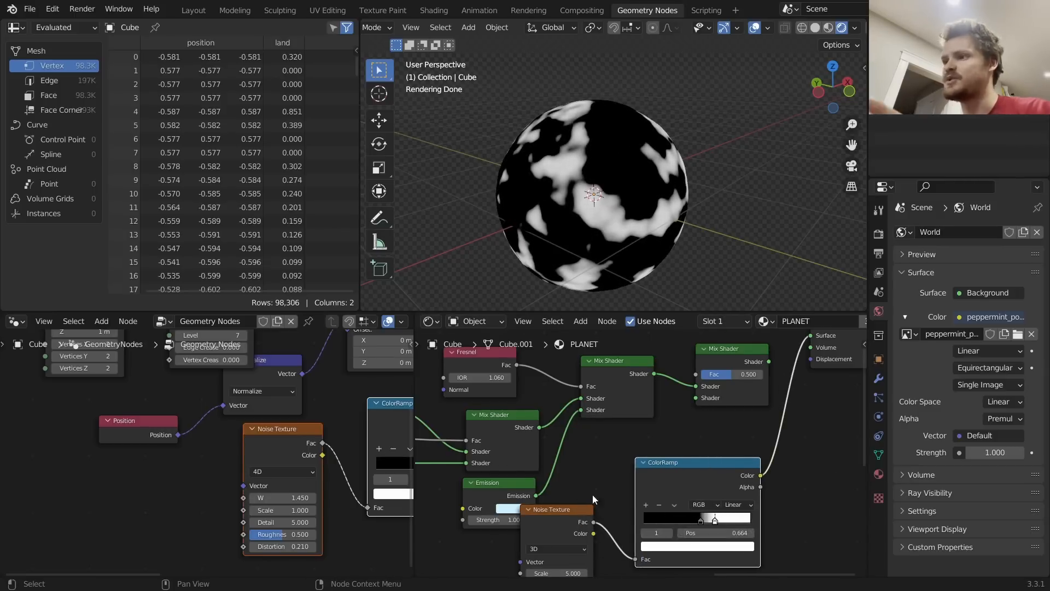
Set the new Noise Texture's Distortion to 3.620 and its Detail to 3.200
middle_click_drag(593, 498, 661, 338)
left_click_drag(625, 447, 727, 448)
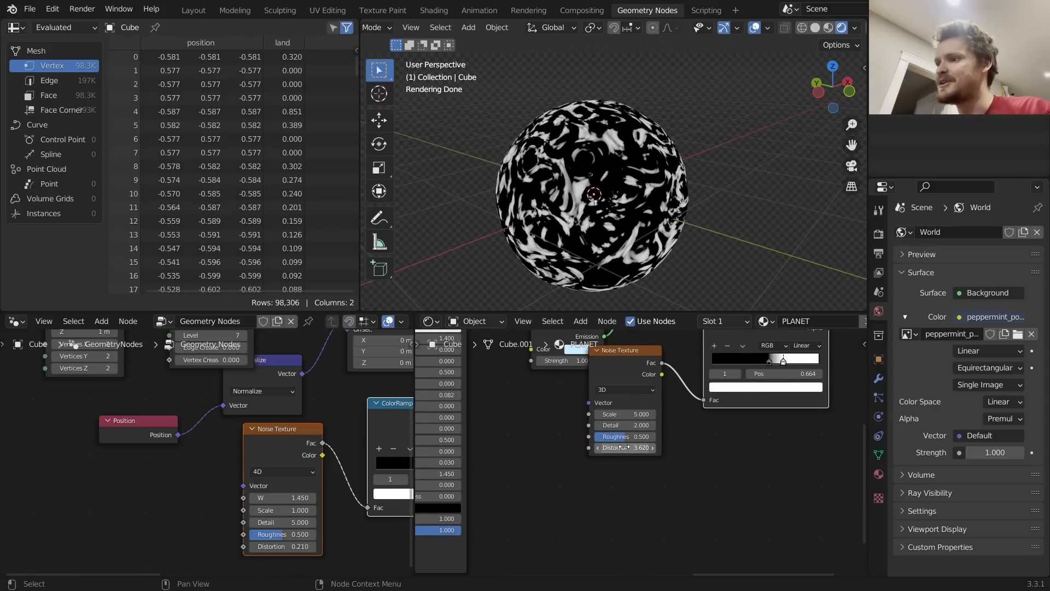
left_click_drag(618, 425, 639, 425)
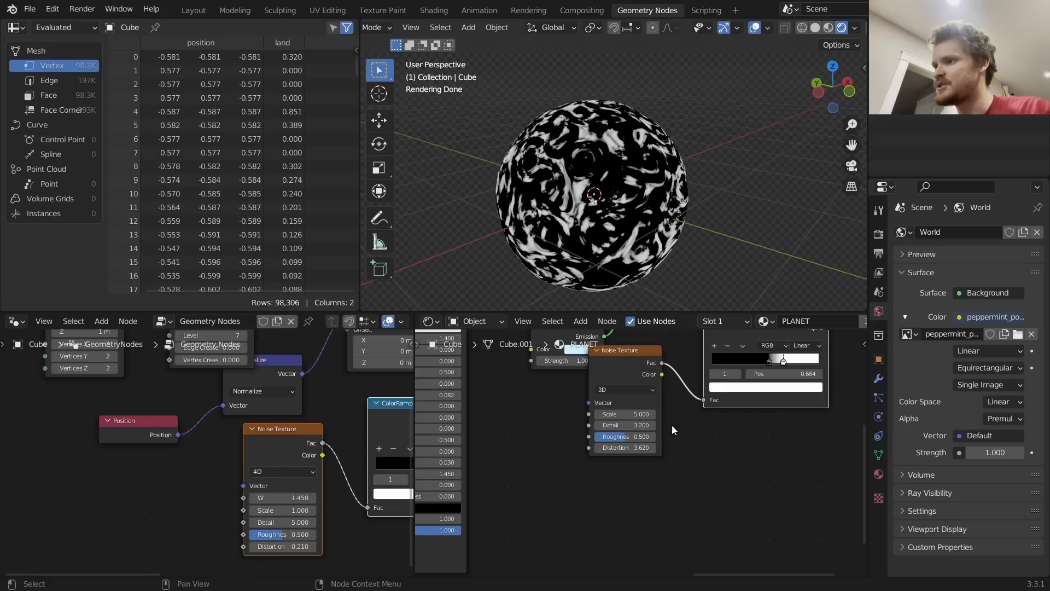
Connect the ColorRamp's Color output to the third Mix Shader's Fac and restore that shader as the surface output
middle_click_drag(738, 400, 638, 516)
scroll(629, 484, "down", 6)
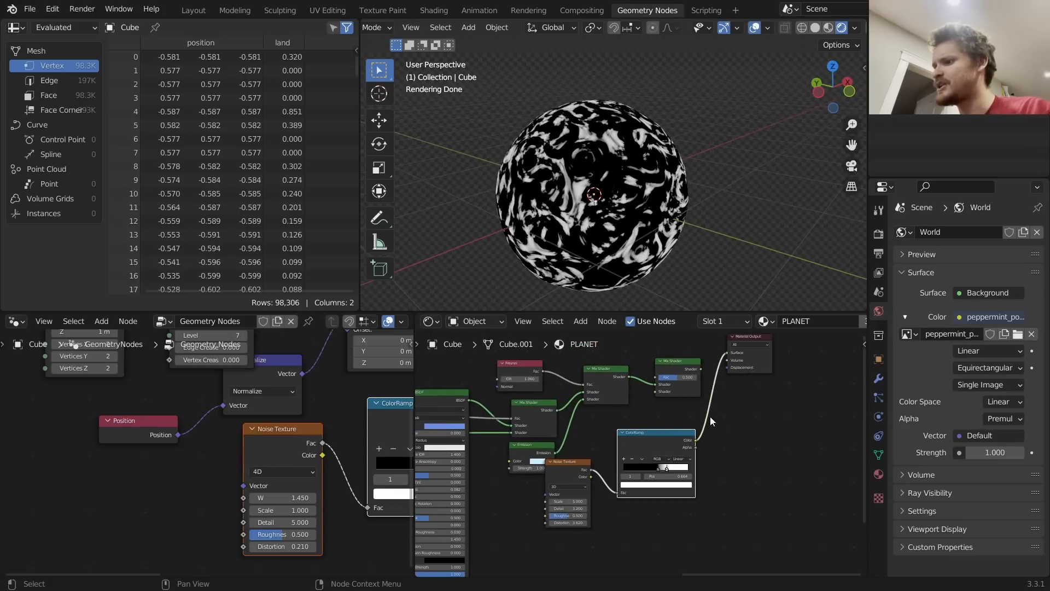
middle_click_drag(710, 416, 705, 436)
scroll(683, 468, "up", 3)
left_click_drag(700, 462, 654, 381)
Add a Diffuse BSDF and connect it to the third Mix Shader's empty Shader input as the cloud layer
key("shift+a")
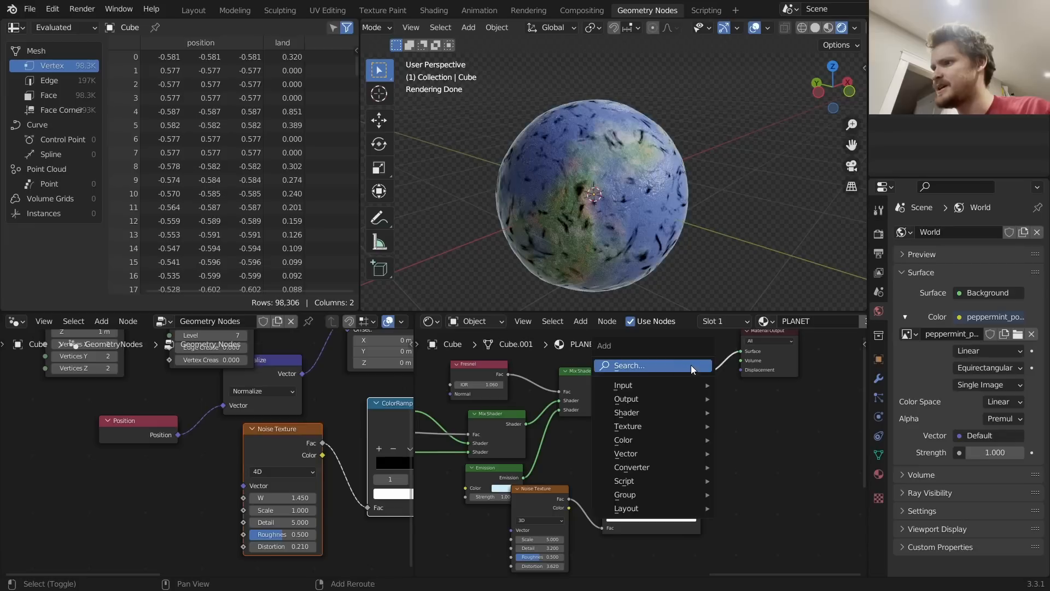
left_click(685, 366)
type("diffuse")
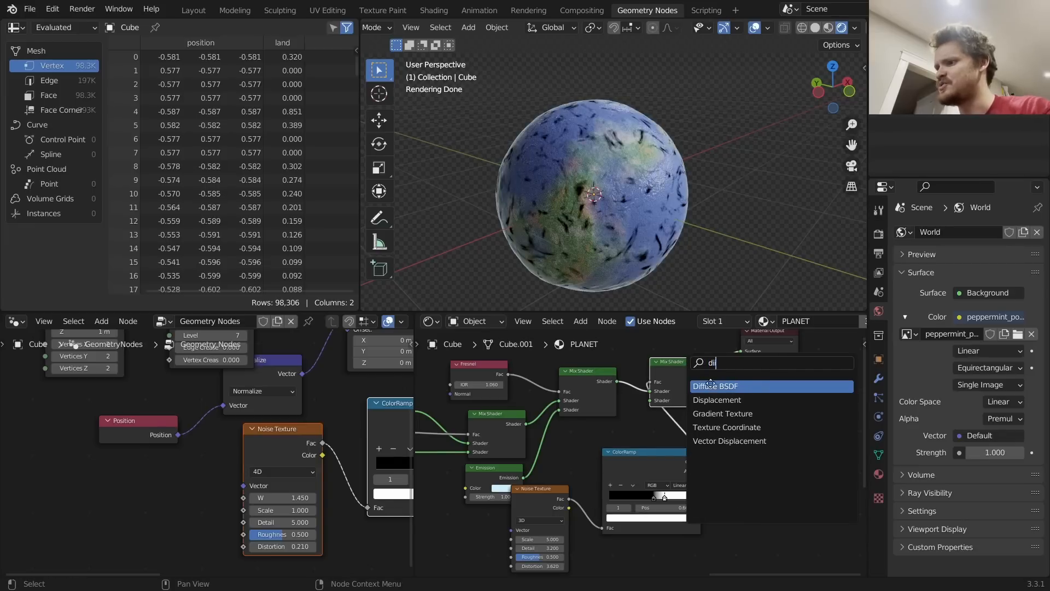
key("Return")
right_click_drag(759, 453, 631, 403, "alt")
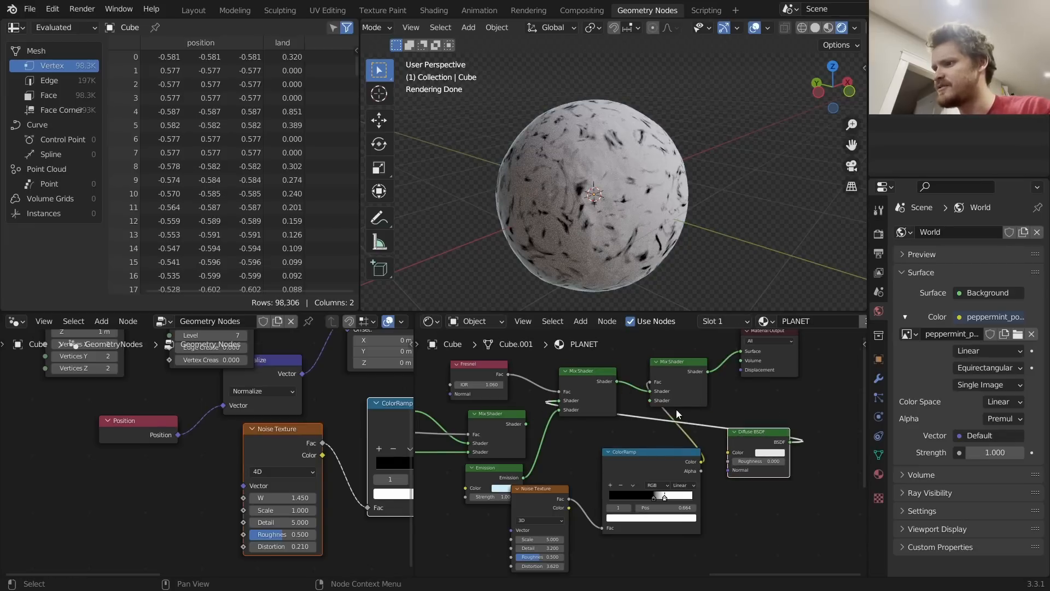
key("ctrl+z")
right_click_drag(757, 441, 686, 401, "alt")
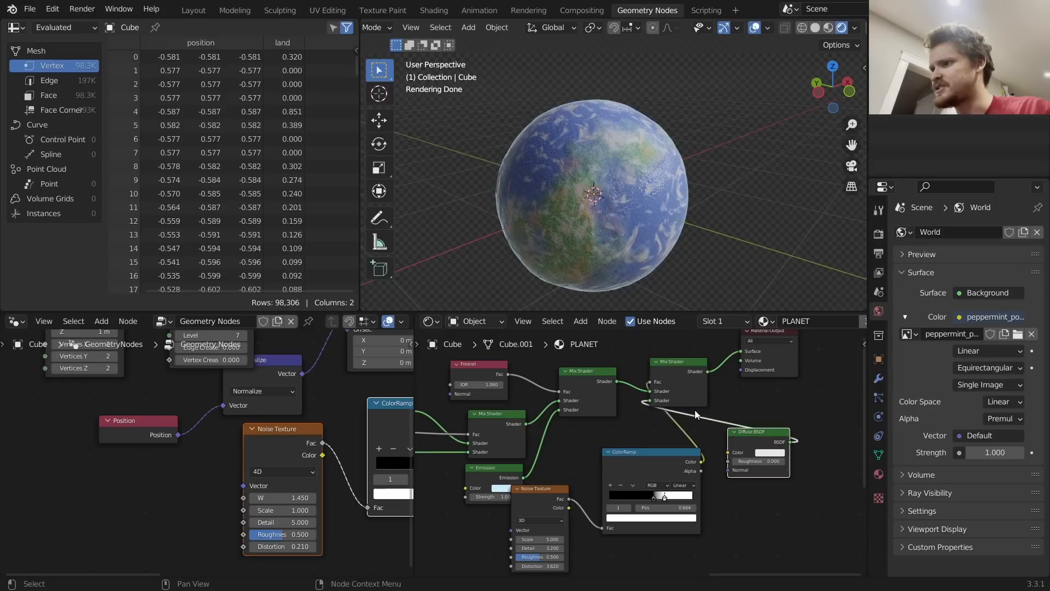
Soften the clouds by moving the ColorRamp's white stop outward and its black stop to 0.397
scroll(656, 383, "up", 5)
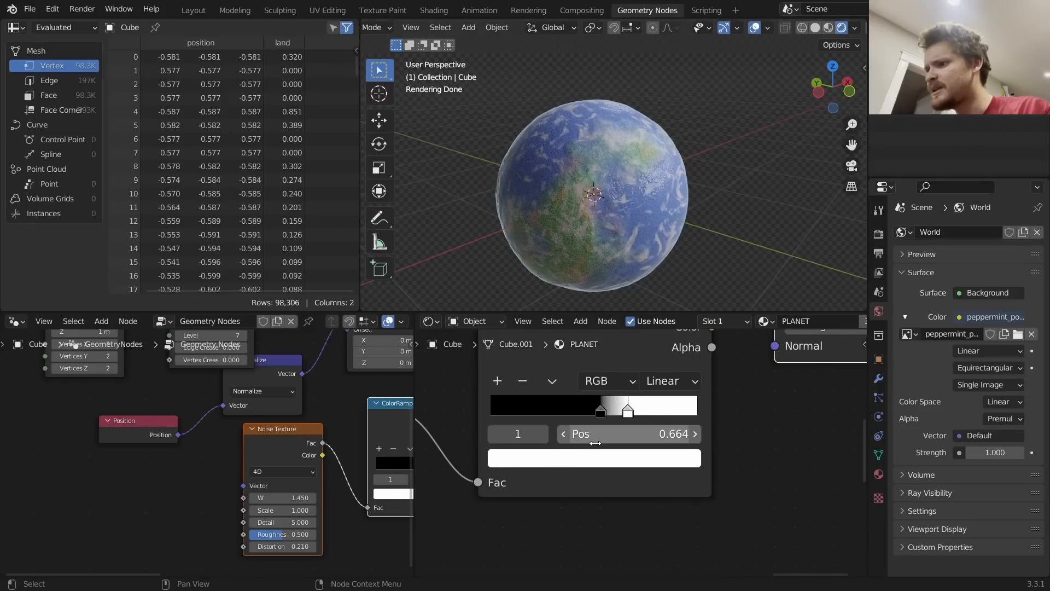
mouse_move(595, 438)
left_mouse_down()
mouse_move(662, 438)
mouse_move(543, 435)
mouse_move(595, 434)
left_mouse_up()
left_click(494, 435)
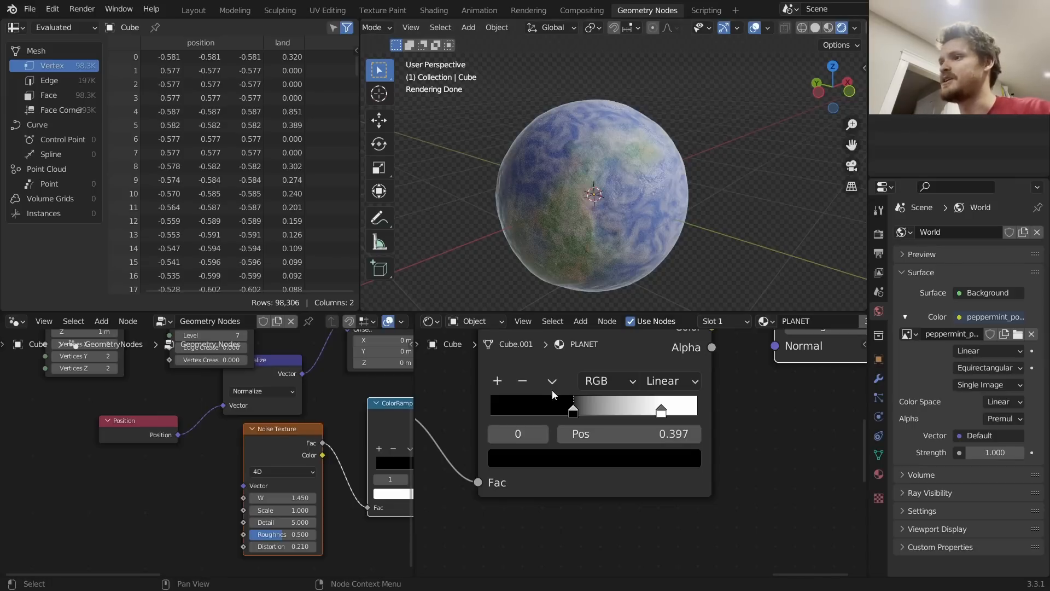
Switch the cloud Noise Texture to 4D and set its W to 0.460
scroll(563, 484, "down", 3)
middle_click_drag(492, 453, 727, 347)
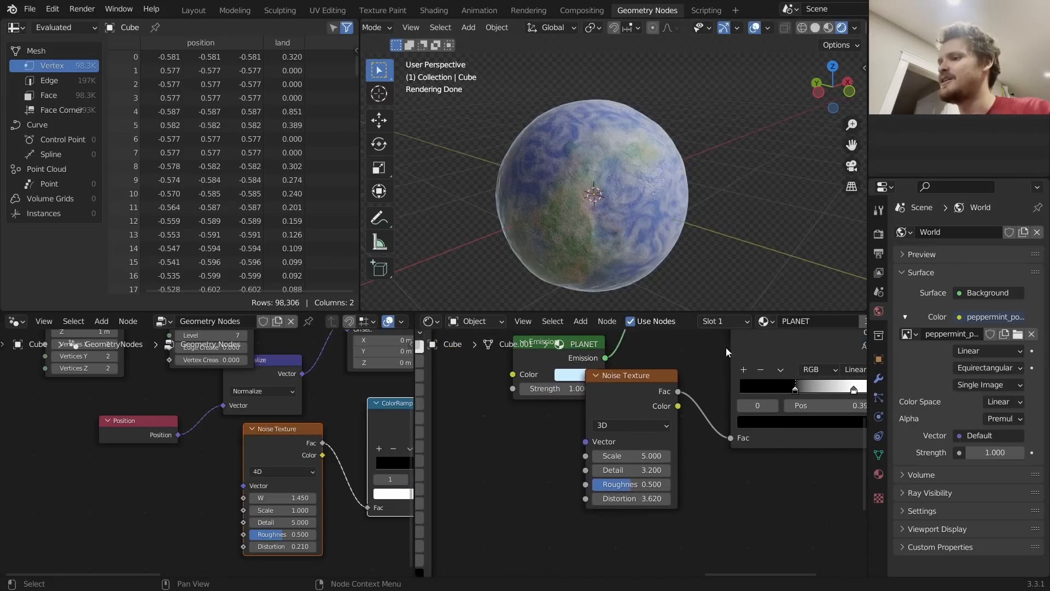
left_click(629, 426)
left_click(617, 484)
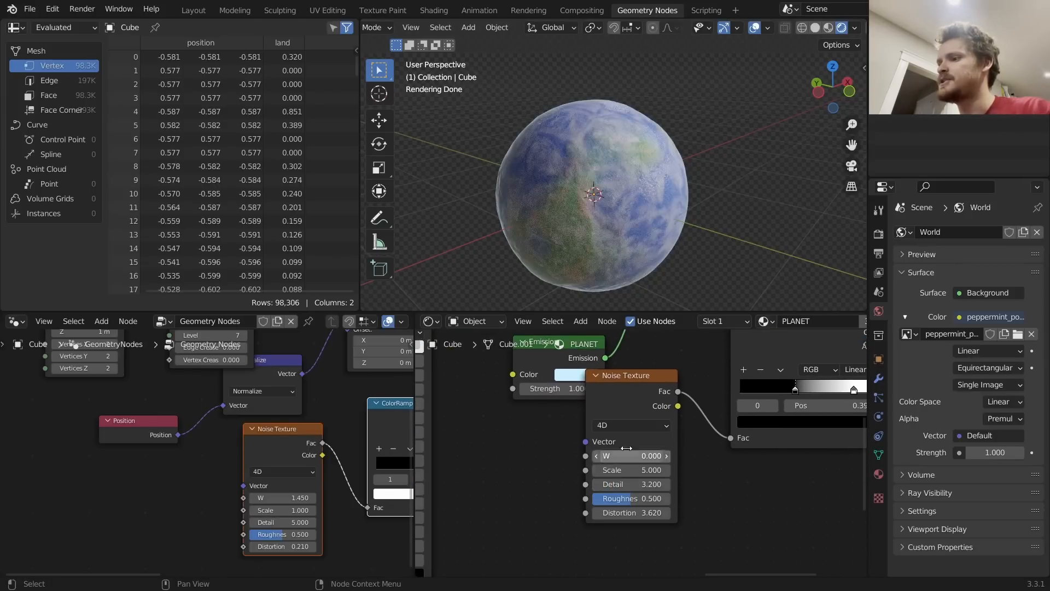
scroll(609, 181, "up", 4)
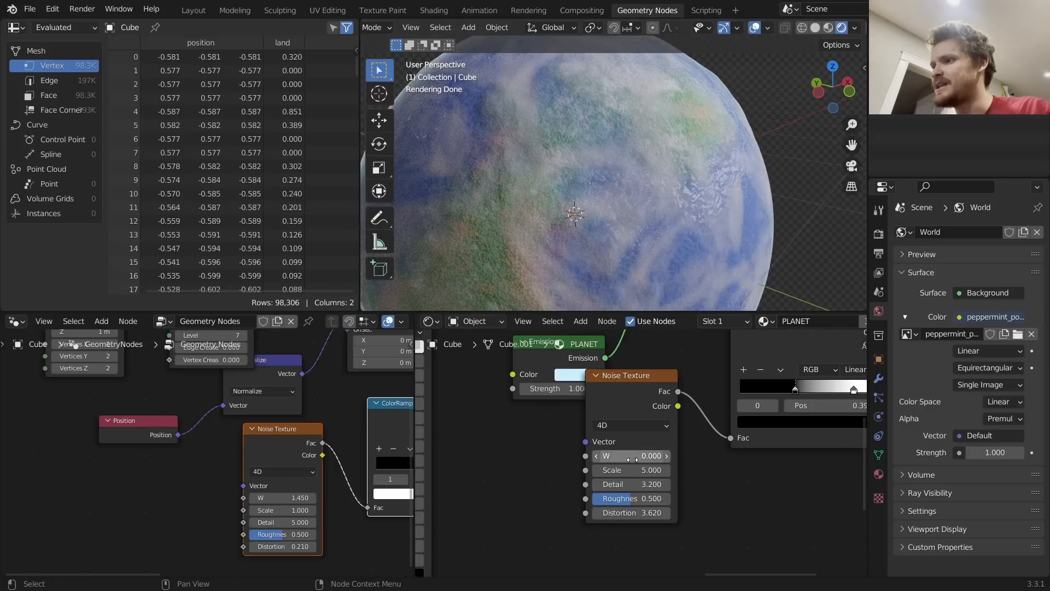
left_click_drag(629, 456, 661, 456)
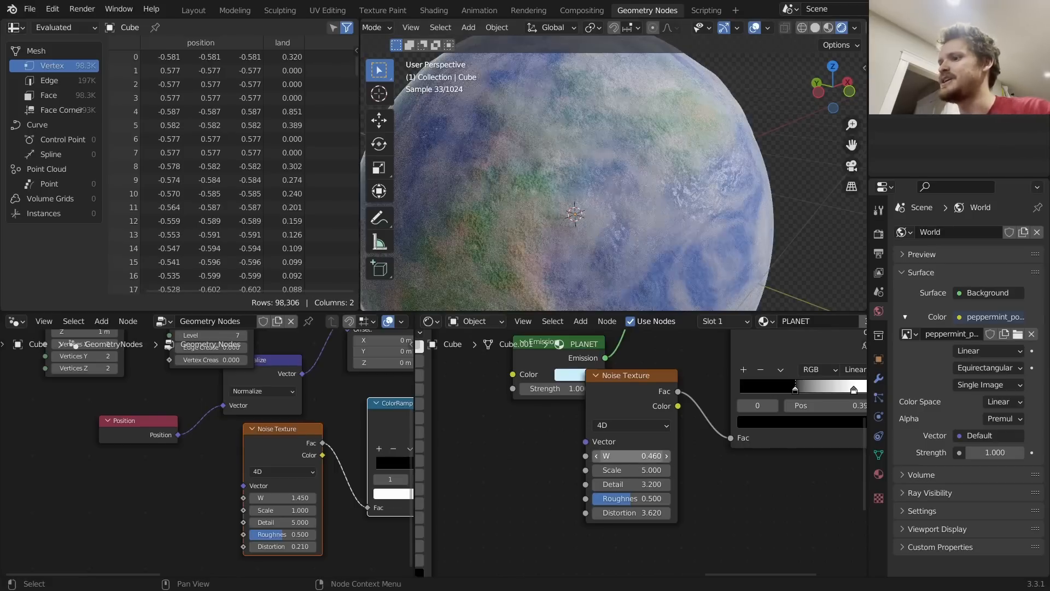
Drive the cloud Noise Texture's W with #frame/1000 and briefly play the animation
left_click(634, 458)
type("#frame/10")
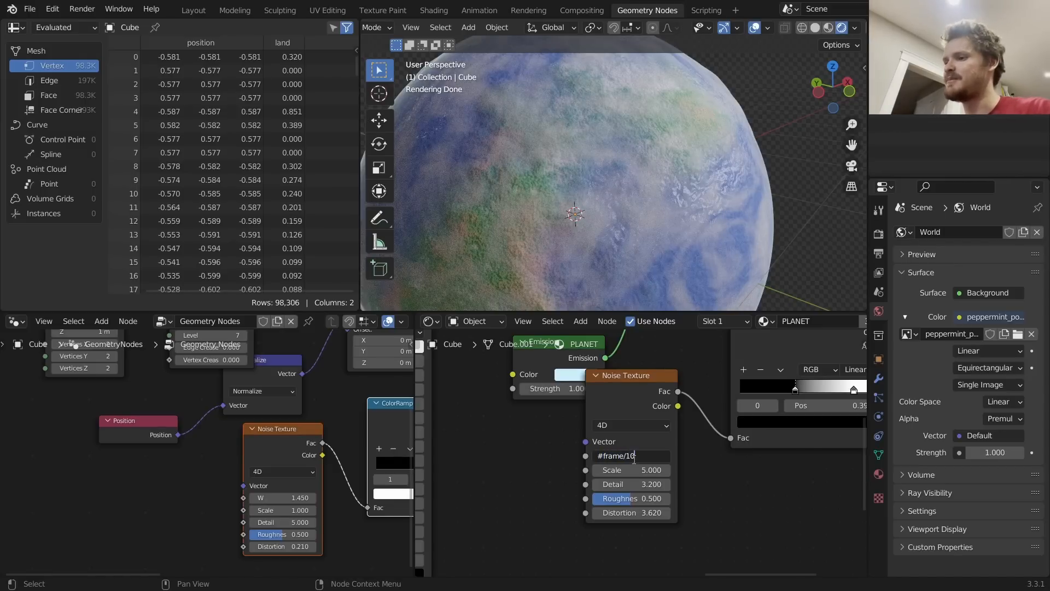
key("Return")
key("space")
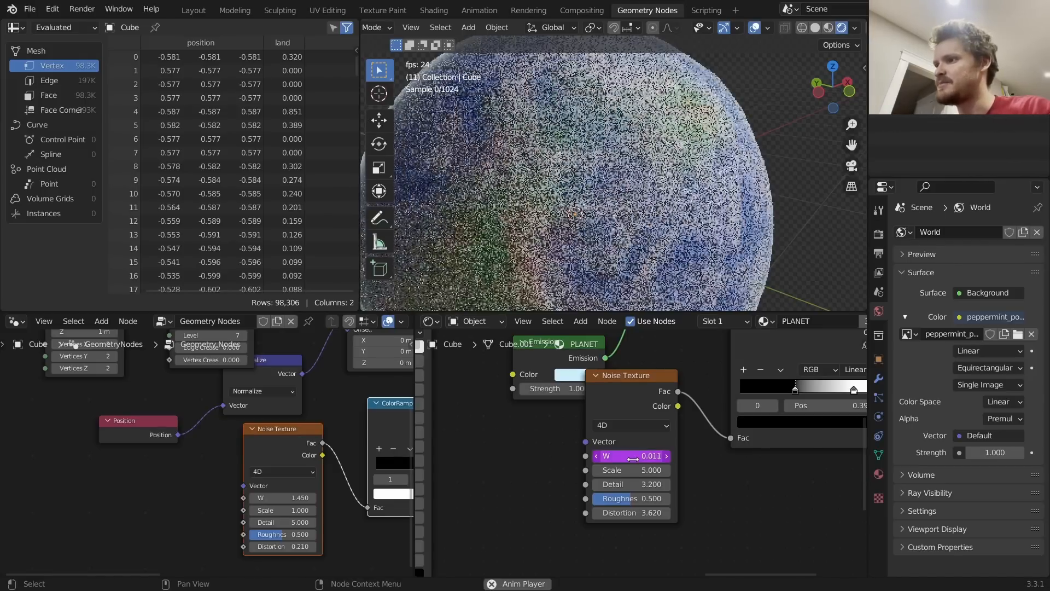
key("space")
Switch the render engine to Eevee and play the cloud animation
left_click(879, 234)
left_click(985, 232)
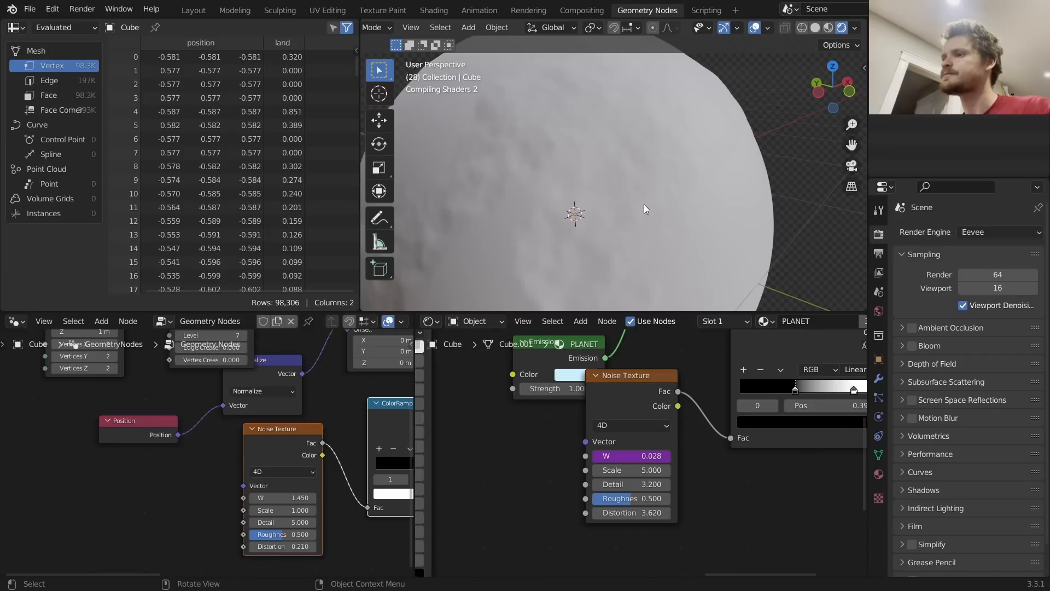
key("space")
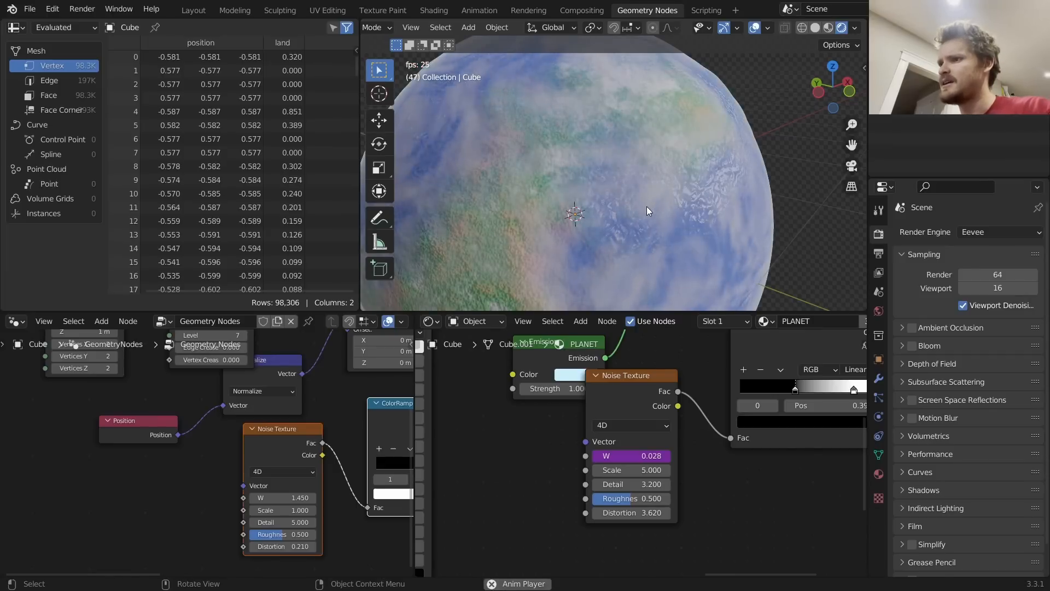
Slow the clouds by changing the W driver expression to frame/5000, and stop the playback
left_click(638, 456)
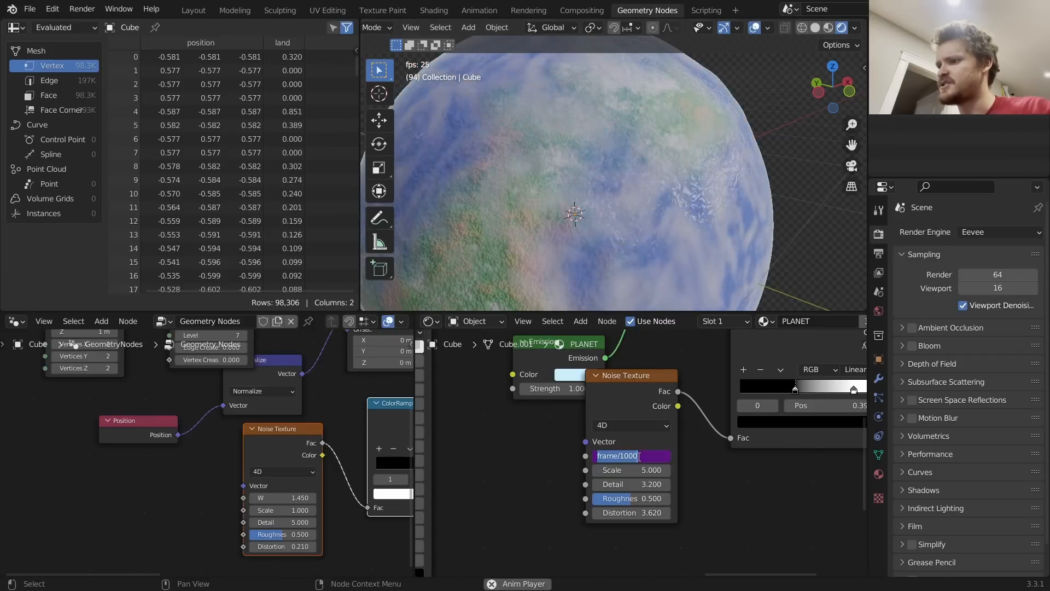
left_click(624, 456)
key("BackSpace")
type("5")
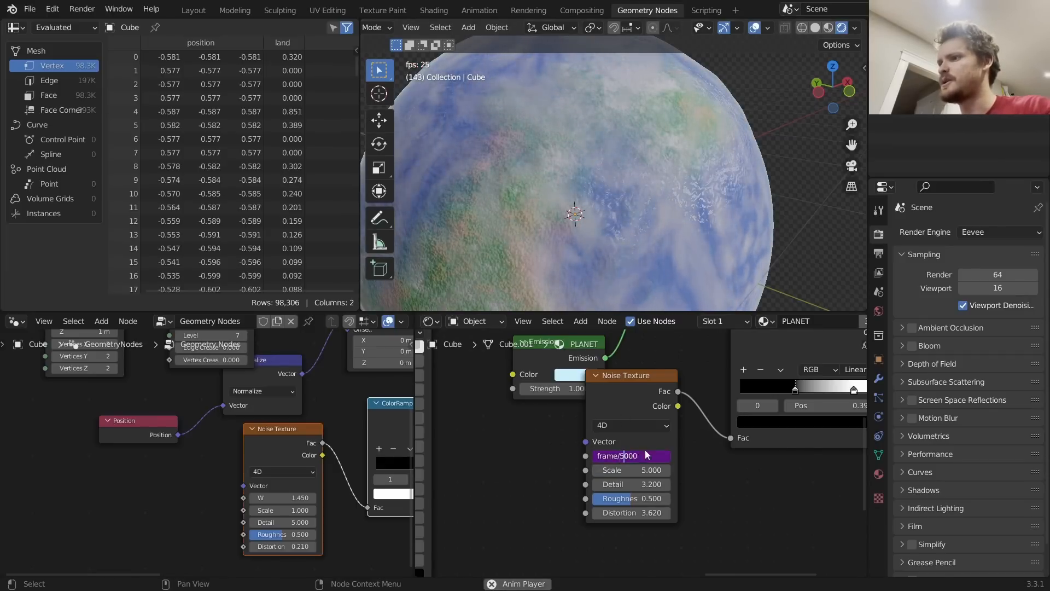
key("Return")
scroll(557, 408, "down", 3)
middle_click_drag(557, 408, 855, 463)
key("space")
Try to change the Scale of the land shader's Noise Texture, and undo it
middle_click_drag(559, 434, 485, 403)
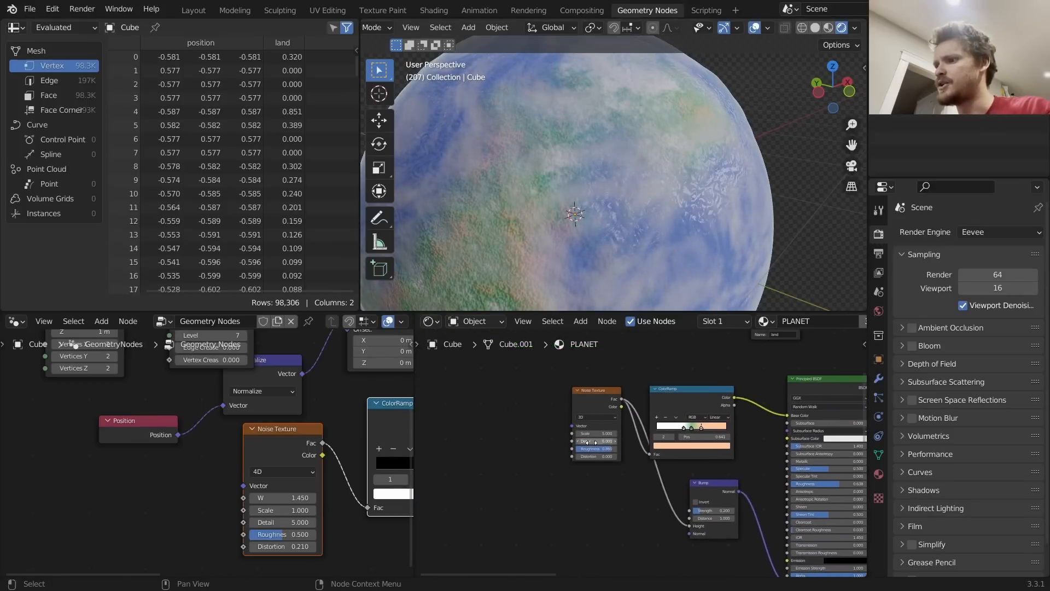
scroll(589, 442, "up", 2)
mouse_move(579, 422)
left_mouse_down()
mouse_move(612, 422)
mouse_move(579, 421)
left_mouse_up()
key("ctrl+z")
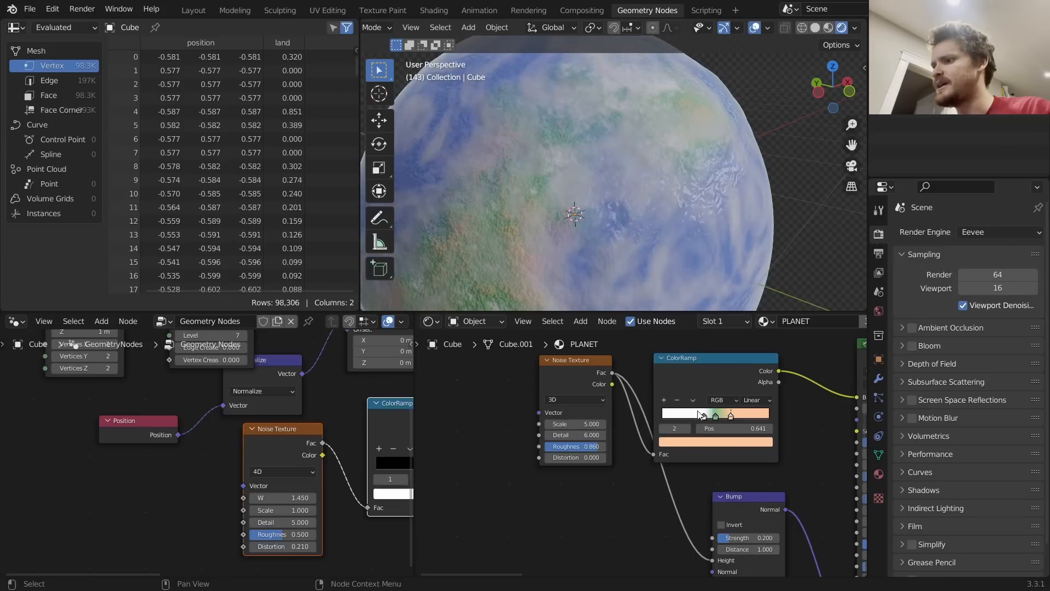
Examine the Noise Texture and Bump nodes that feed the ocean shader
scroll(699, 385, "down", 5)
middle_click_drag(699, 385, 547, 514)
middle_click_drag(664, 500, 597, 373)
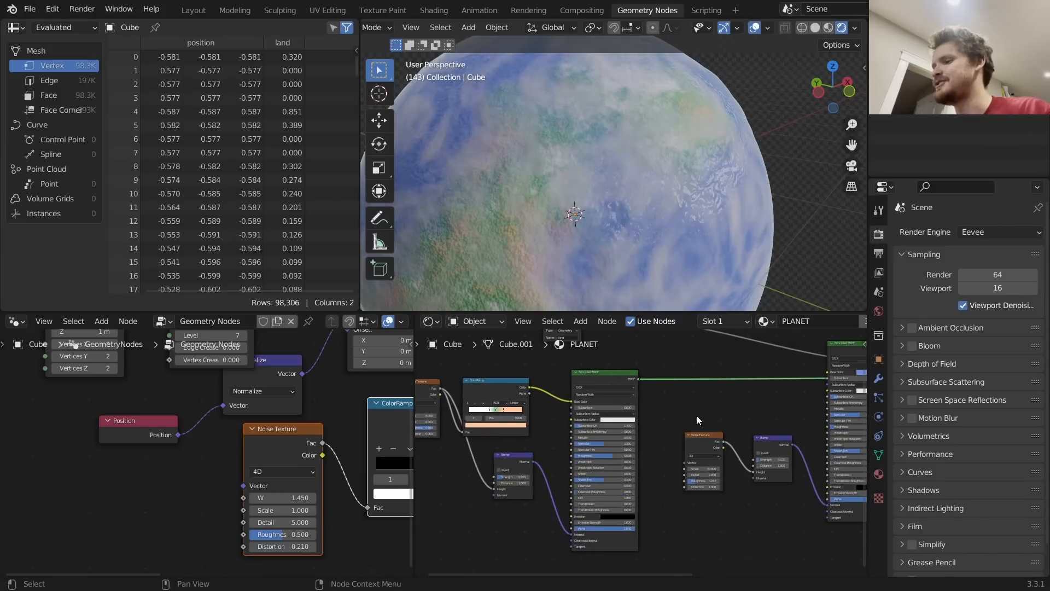
scroll(697, 415, "up", 5)
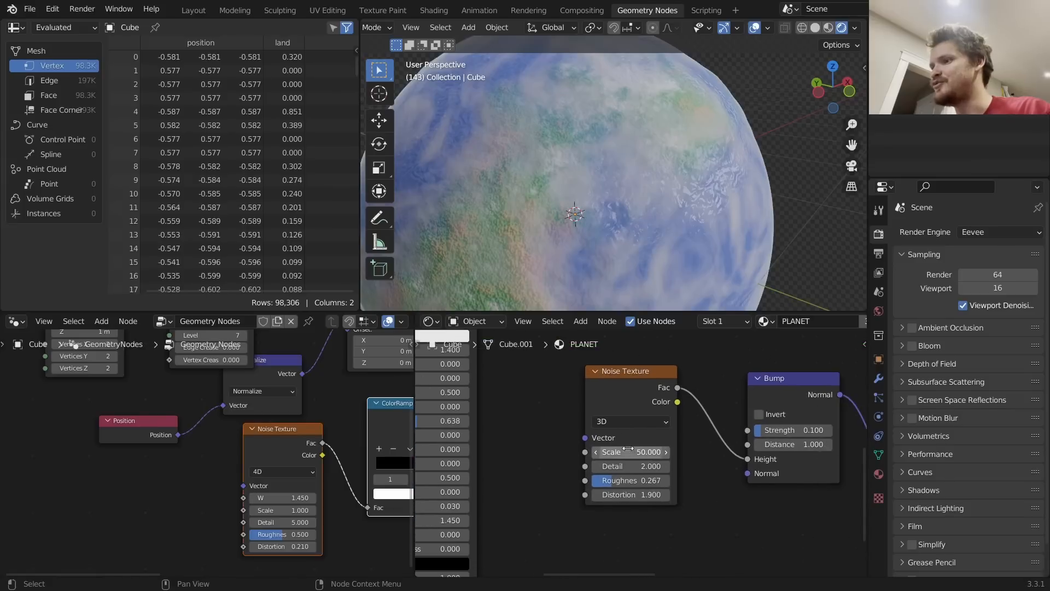
Make the noise texture feeding the bump 4D, drive its W value with #frame/1000, and play the animation briefly
scroll(628, 448, "up", 2)
left_click_drag(627, 451, 673, 451)
left_click(618, 408)
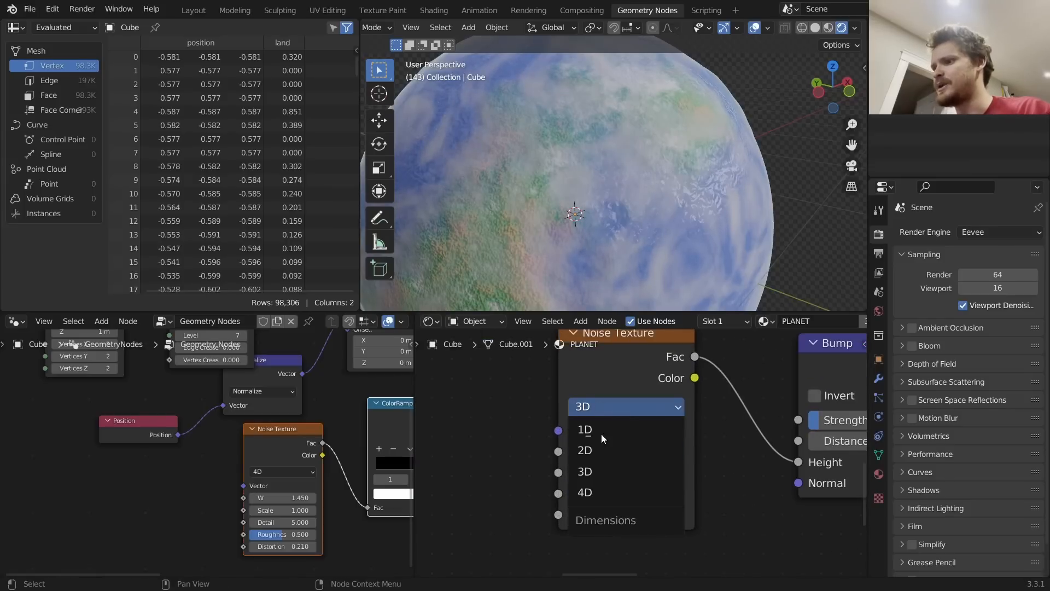
left_click(599, 489)
left_click(570, 447)
type("#frame/1000")
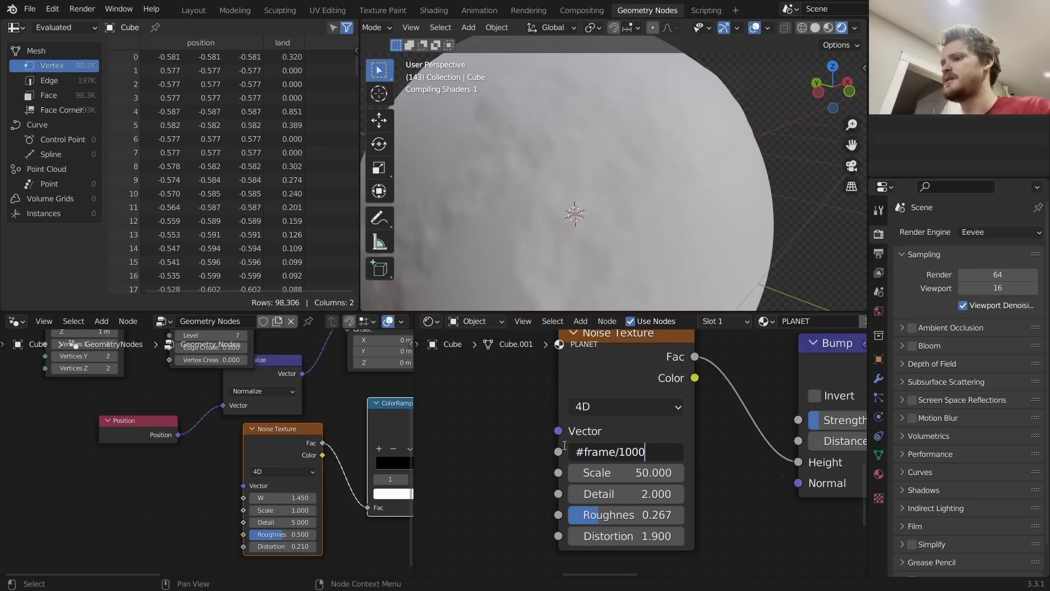
key("Return")
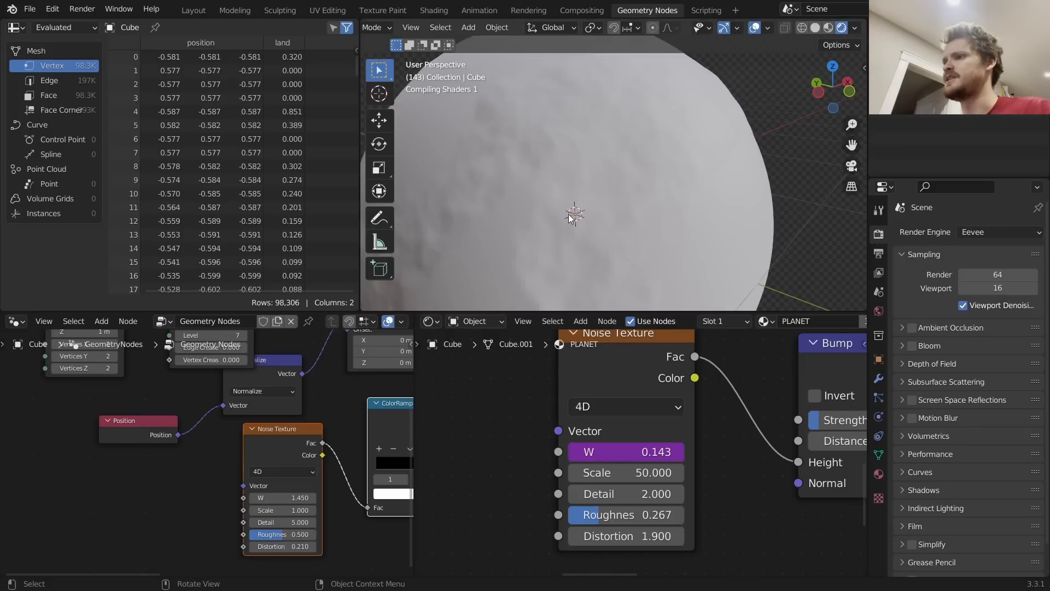
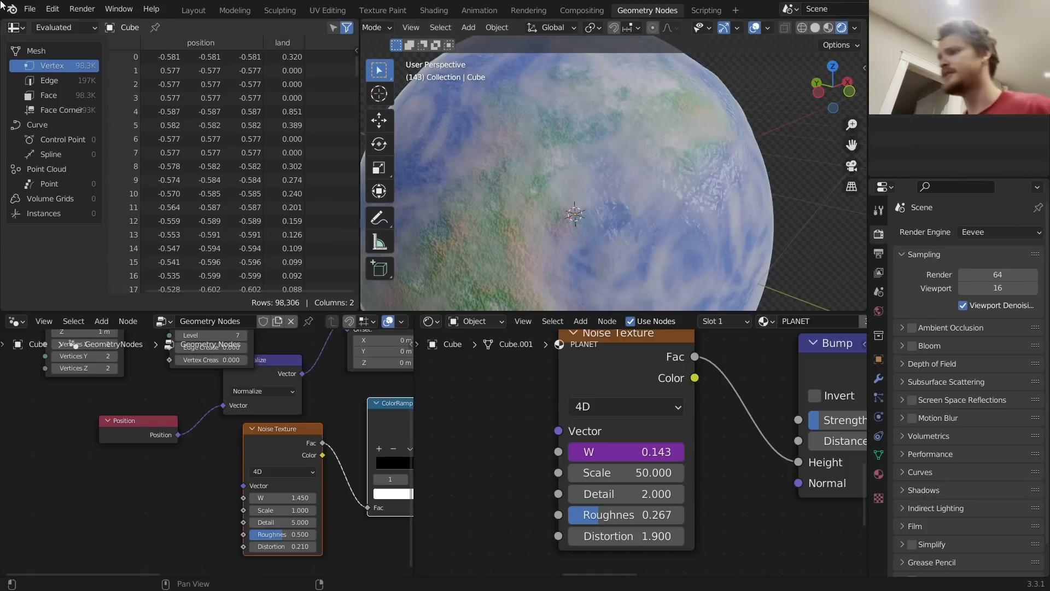
key("space")
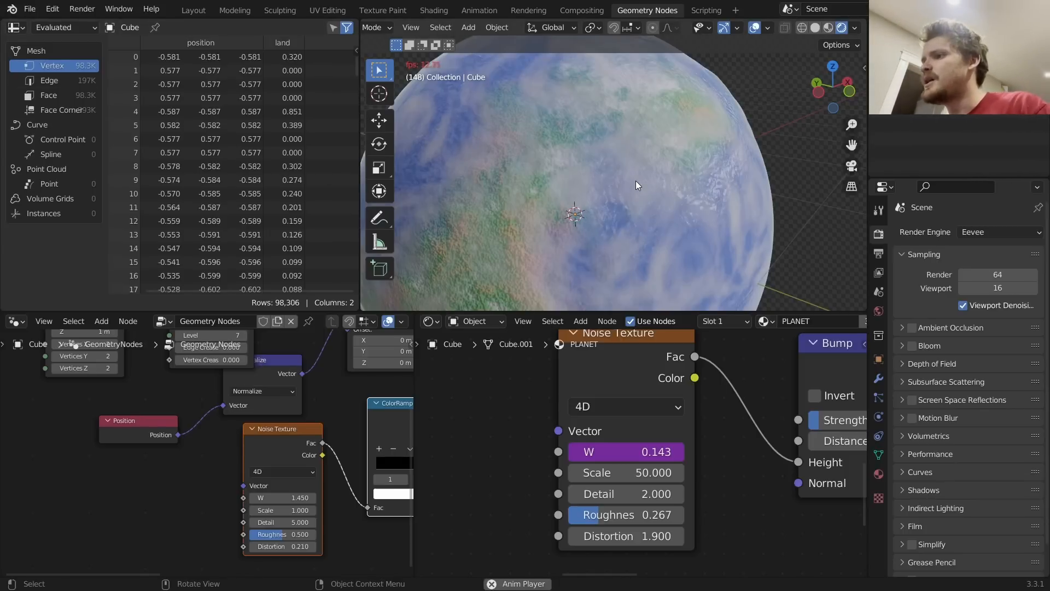
key("space")
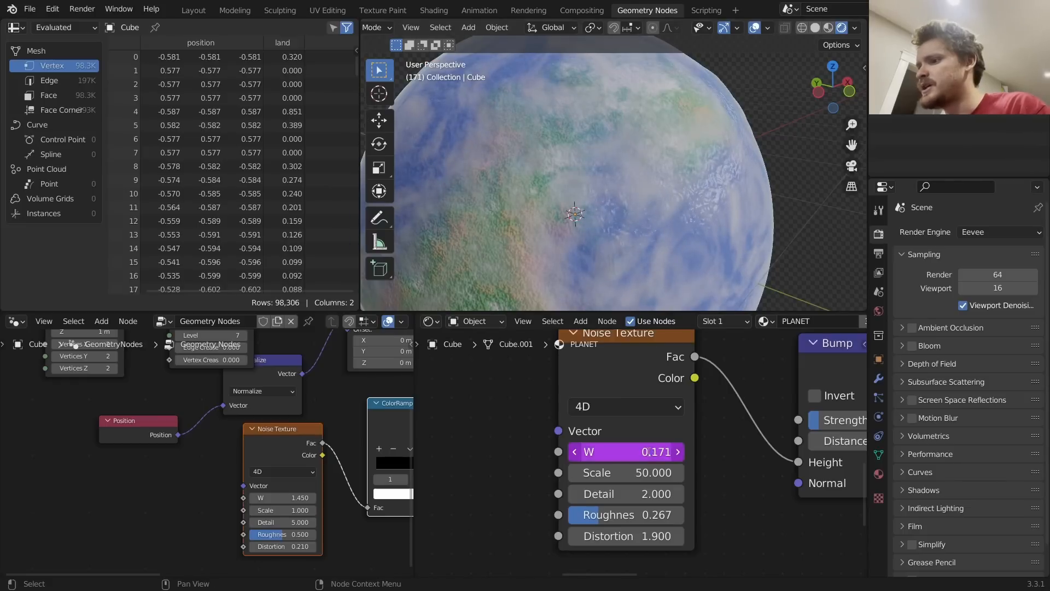
Slow the noise texture's W driver to #frame/3000 and preview the animation with the whole planet in view
left_click(648, 451)
left_click(617, 452)
key("BackSpace")
type("3")
key("Return")
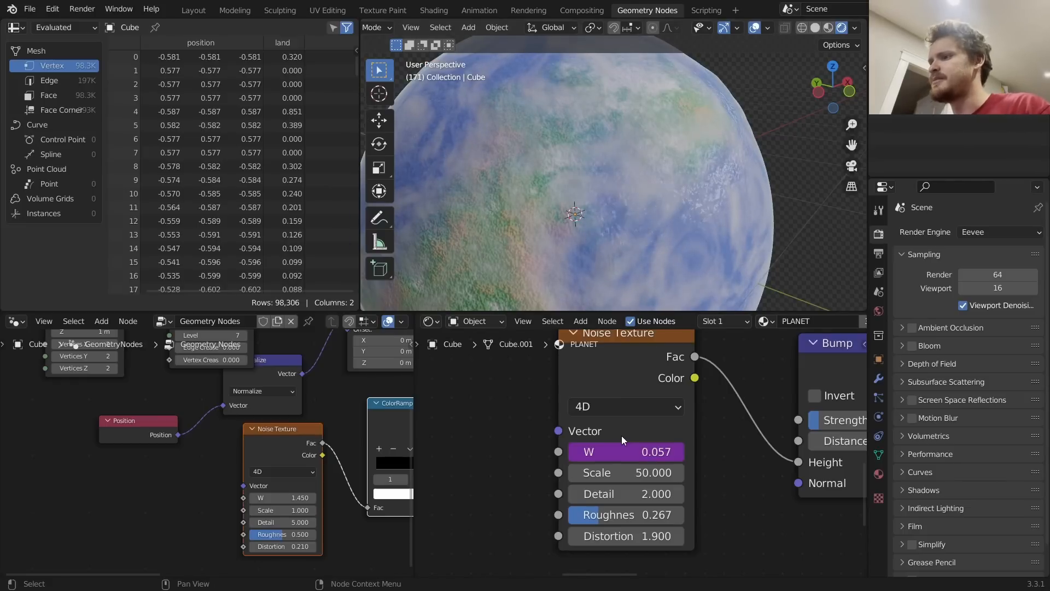
key("space")
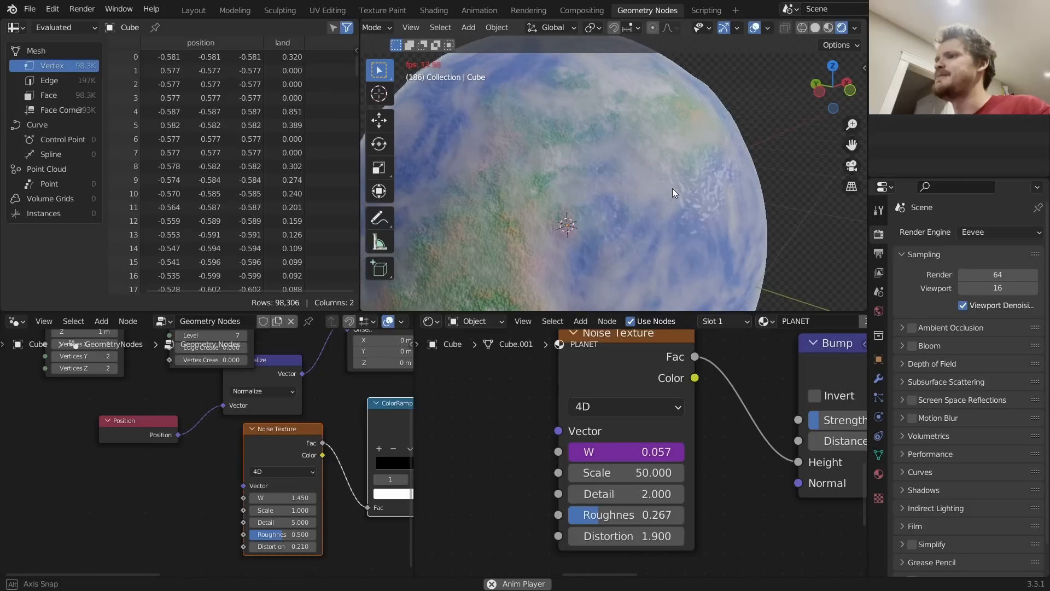
scroll(672, 188, "down", 3)
key("space")
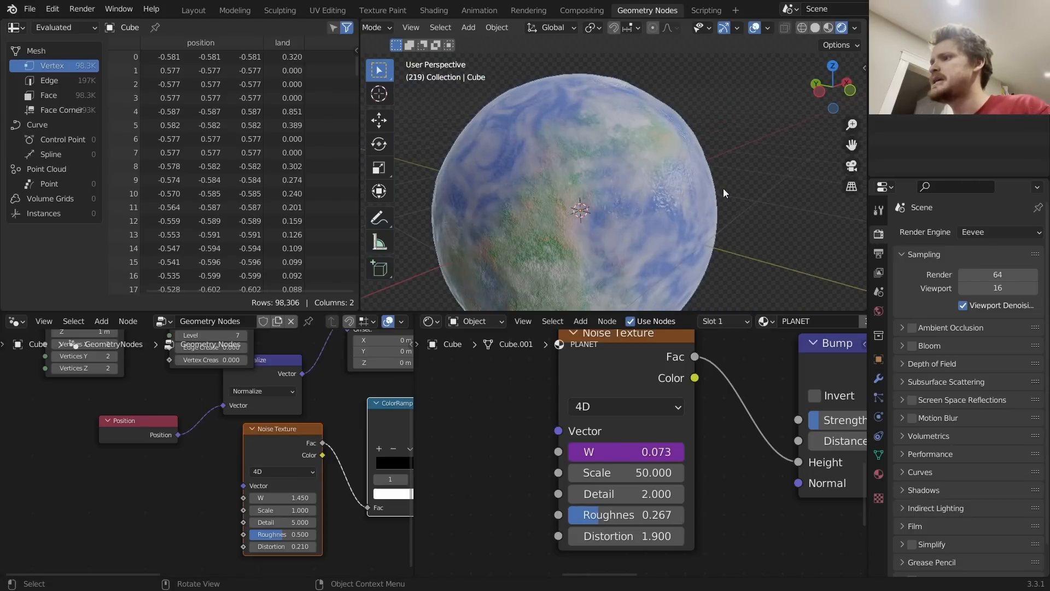
scroll(711, 186, "down", 3)
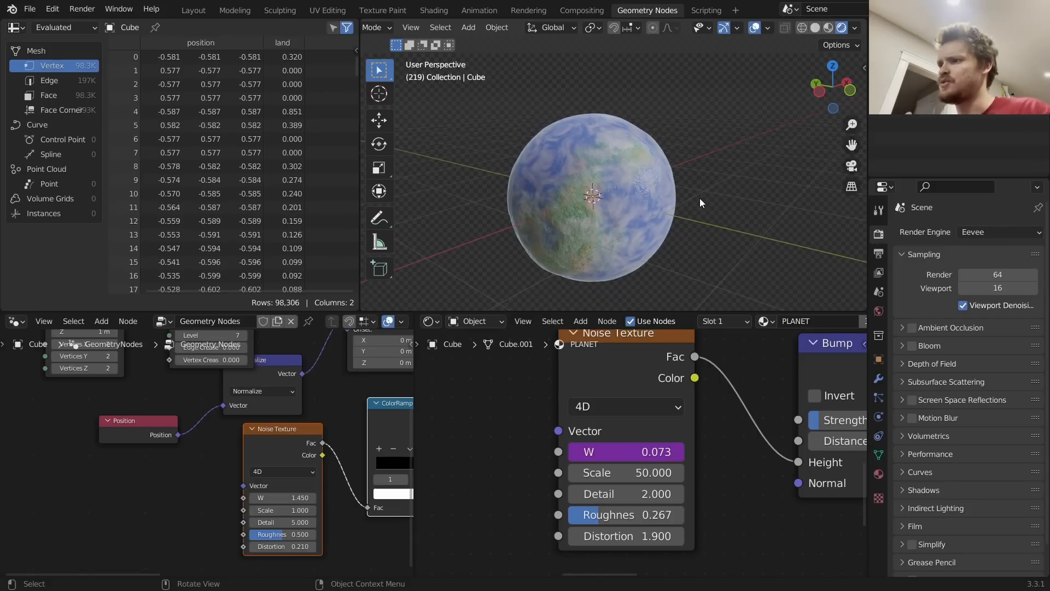
Disable the transparent film background in the render settings and orbit to view the planet against the environment
left_click(878, 310)
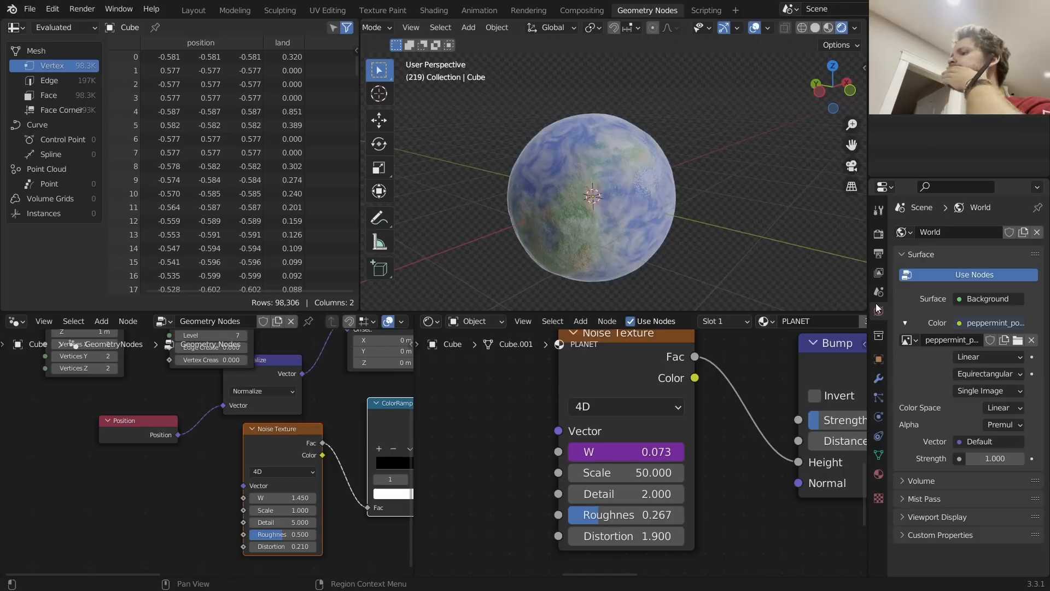
left_click(878, 234)
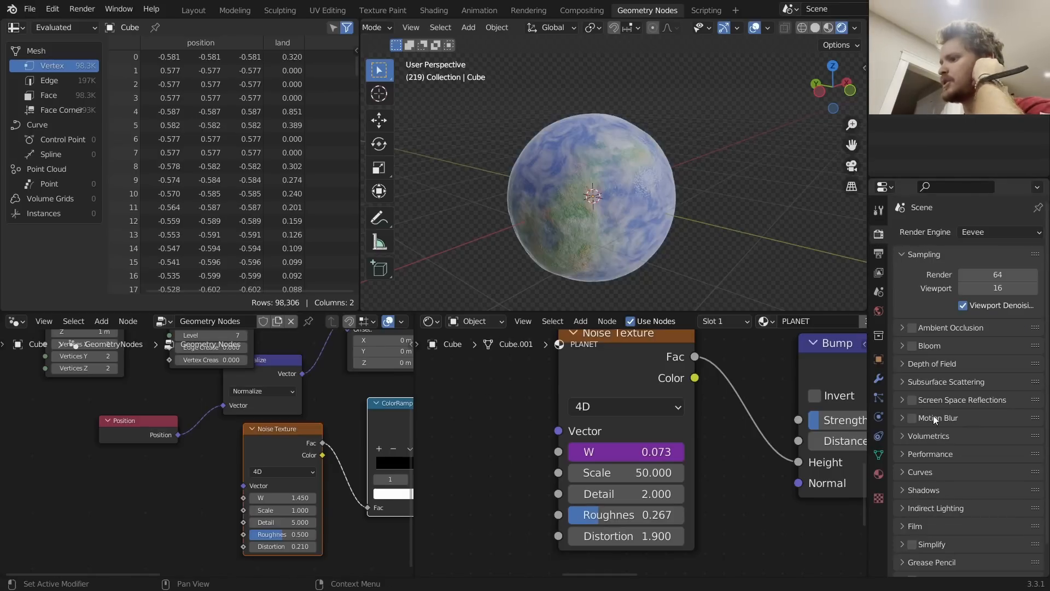
left_click(914, 526)
scroll(915, 527, "down", 4)
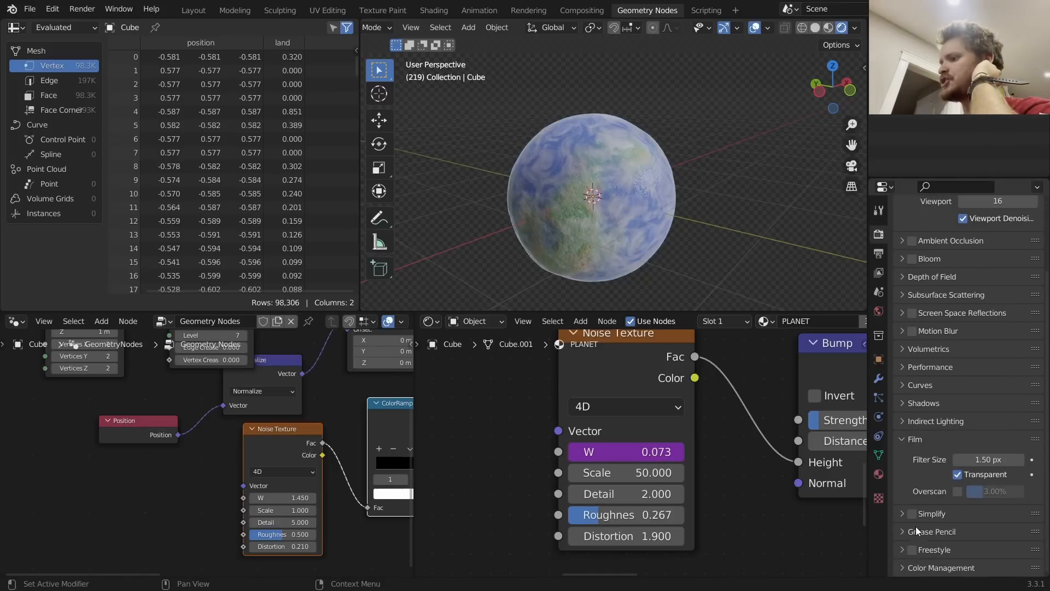
left_click(957, 474)
middle_click_drag(740, 122, 679, 108)
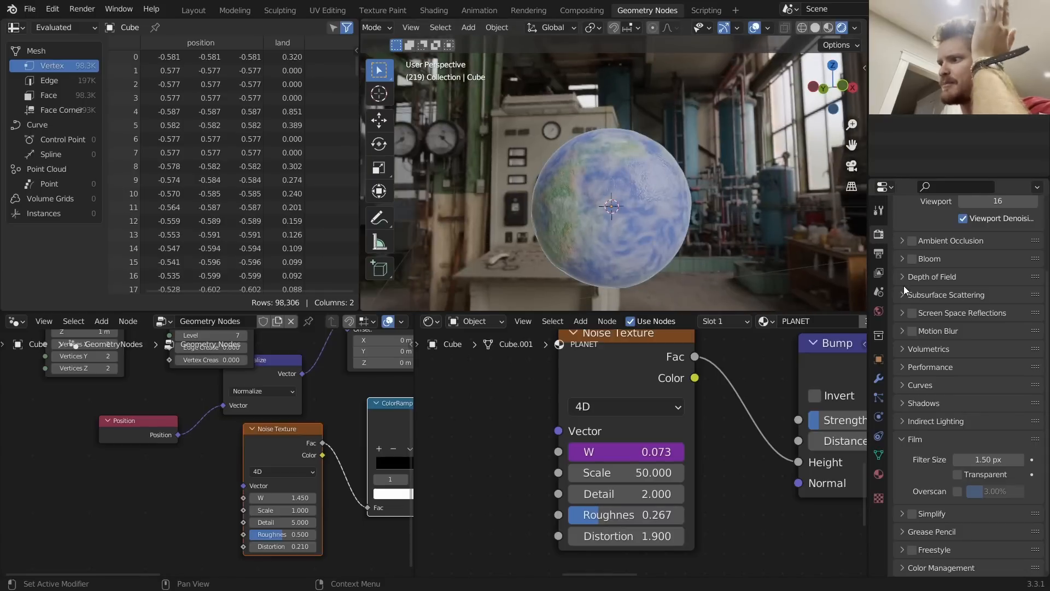
Switch the render engine from Eevee to Cycles
scroll(963, 246, "up", 5)
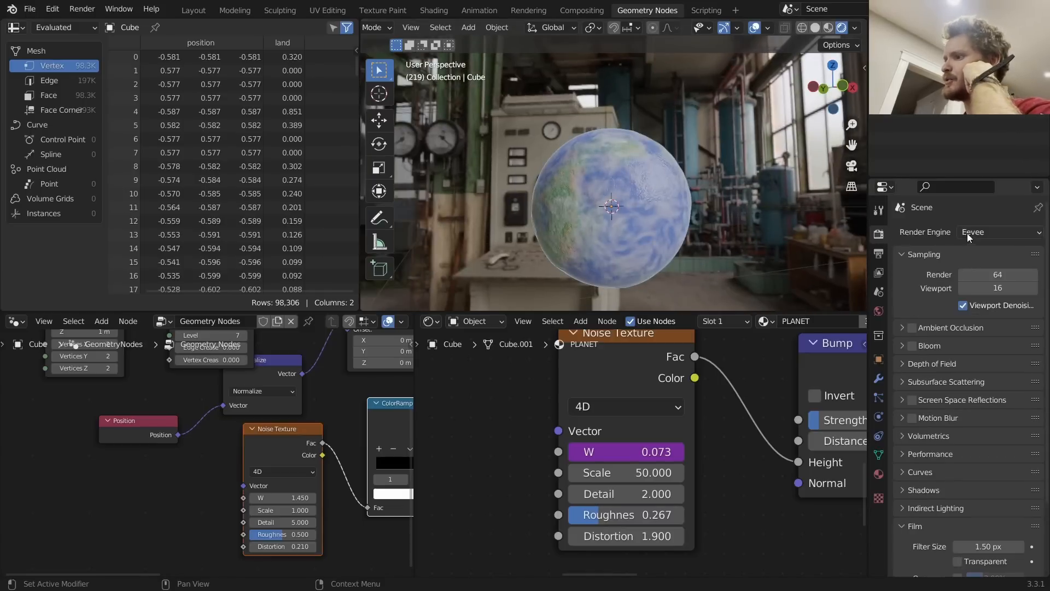
left_click(978, 232)
left_click(979, 278)
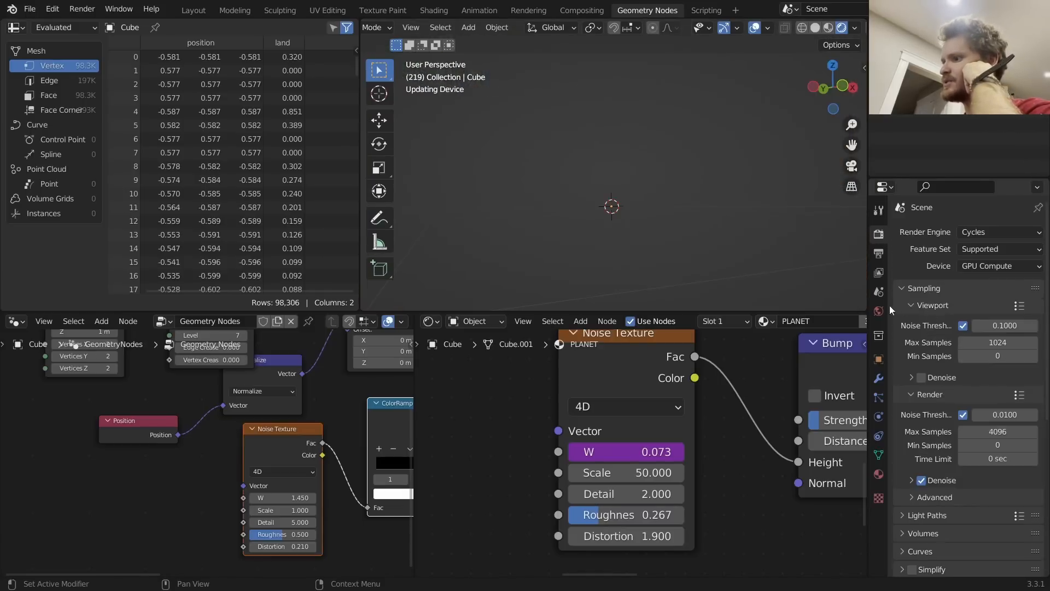
Show the World shader nodes and delete the peppermint_powerplant_2k.hdr environment texture
left_click(877, 312)
left_click(457, 322)
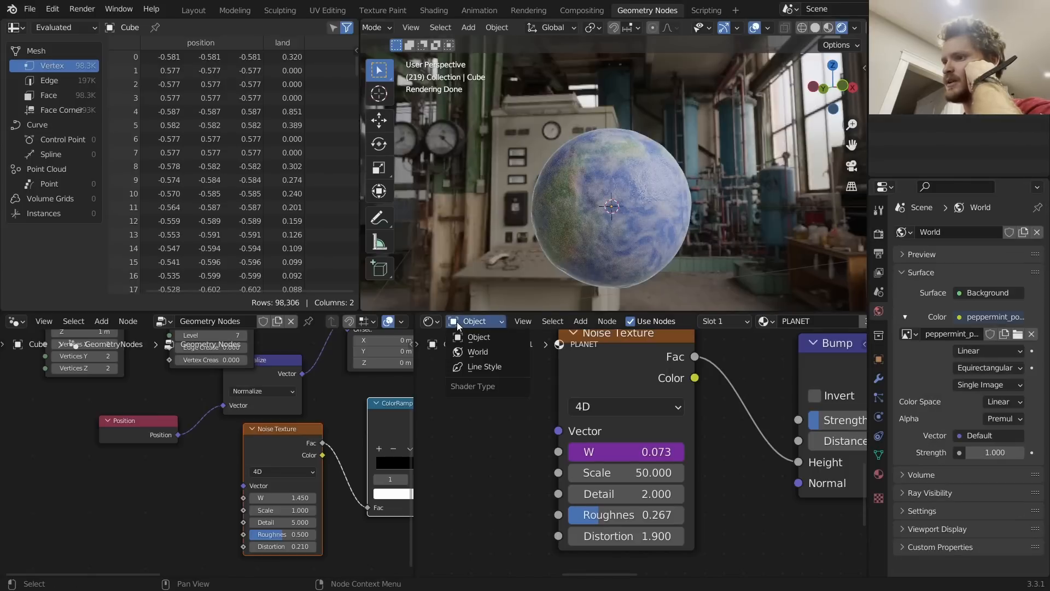
left_click(471, 352)
key("Home")
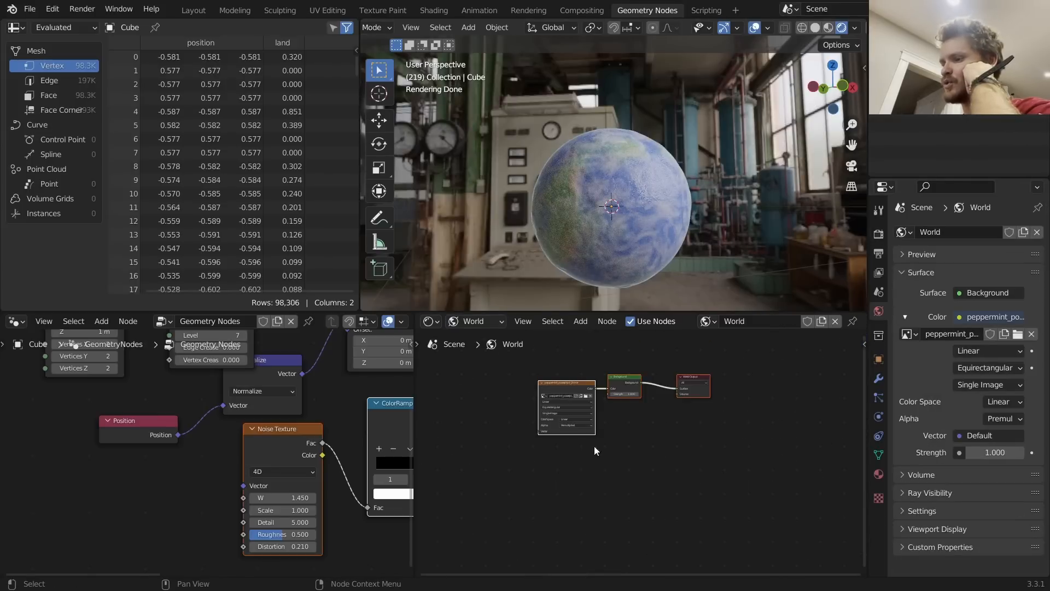
scroll(594, 445, "up", 3)
scroll(599, 398, "up", 1)
middle_click_drag(591, 406, 659, 445)
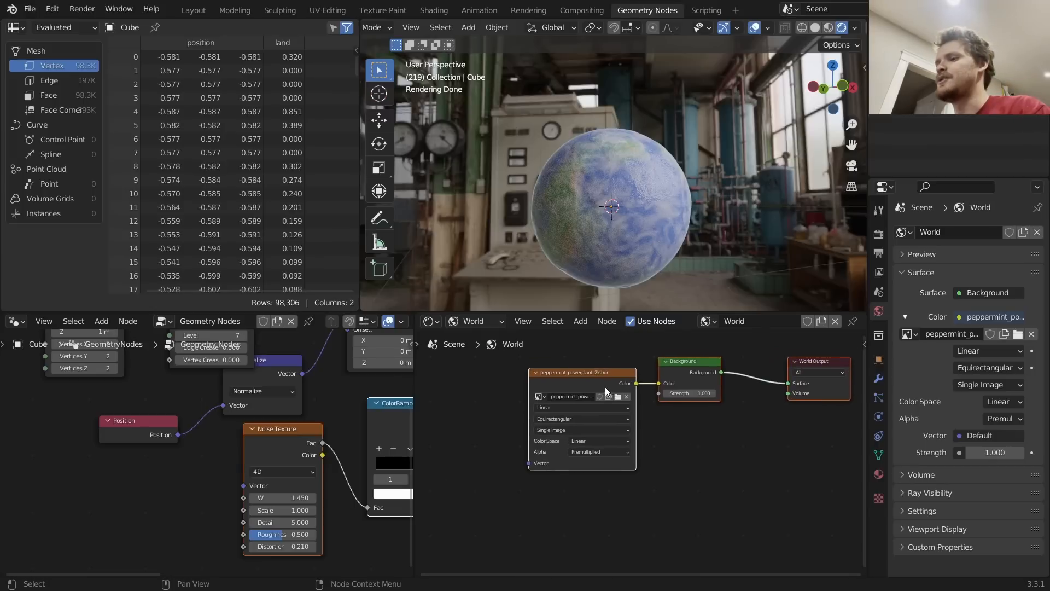
left_click_drag(620, 385, 596, 381)
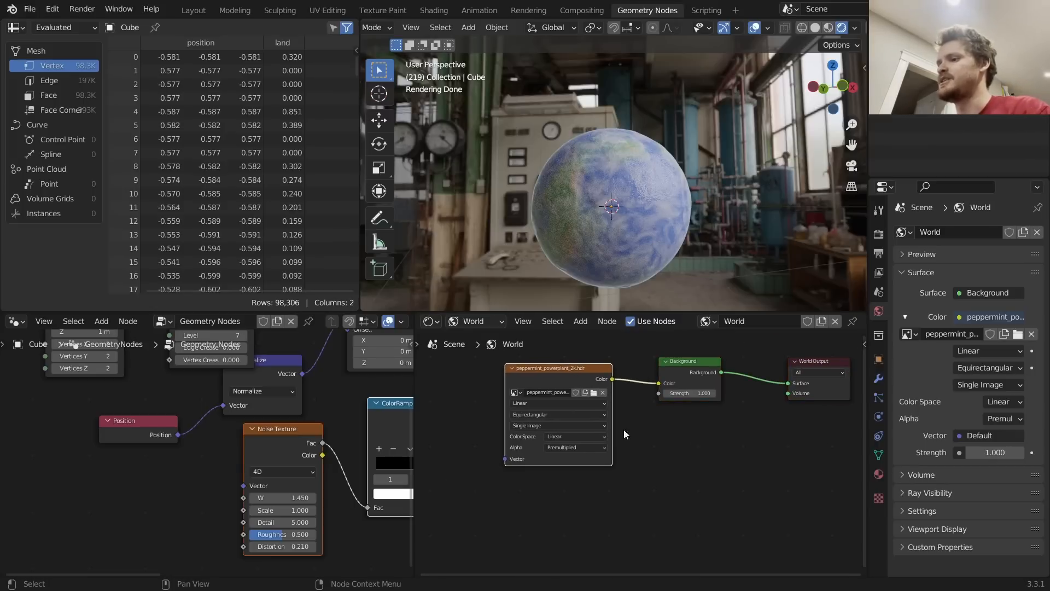
key("x")
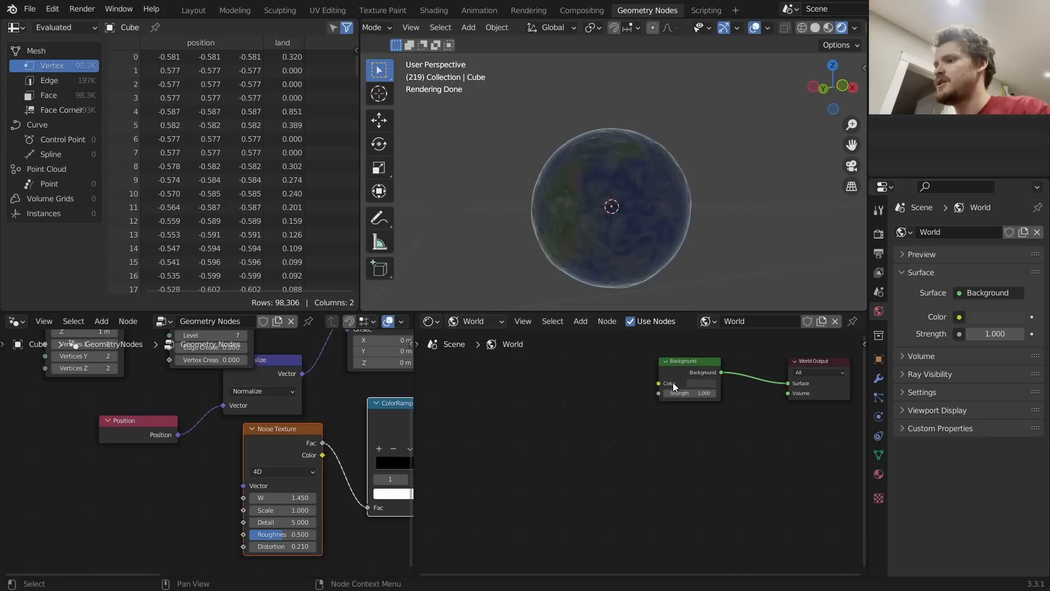
Set the world Background colour to black, and undo the annotation stroke drawn around the planet
left_click(693, 384)
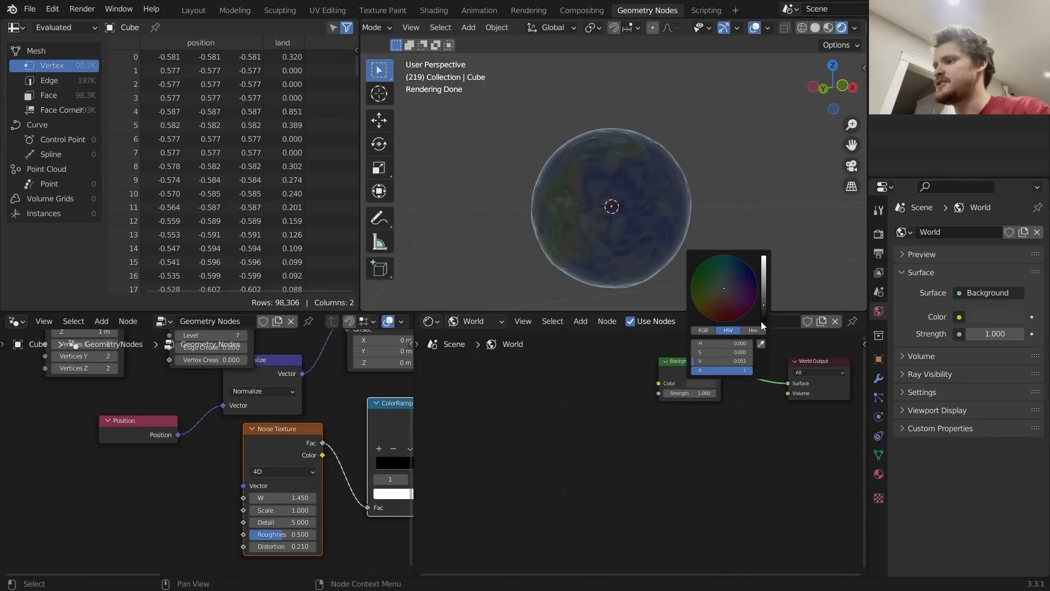
left_click(764, 320)
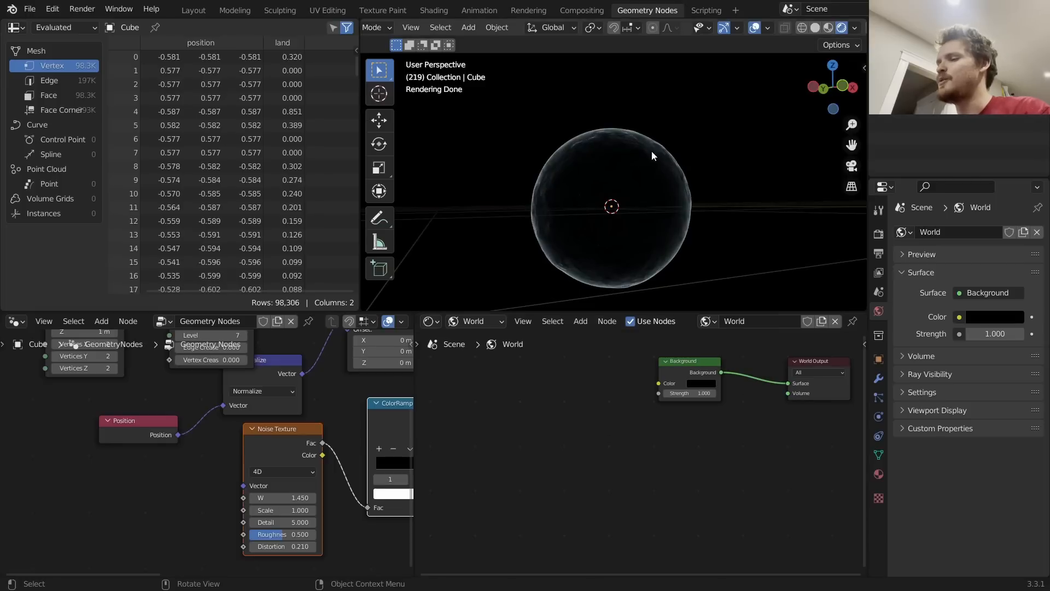
mouse_move(641, 145)
left_mouse_down()
mouse_move(577, 196)
mouse_move(699, 169)
mouse_move(609, 202)
left_mouse_up()
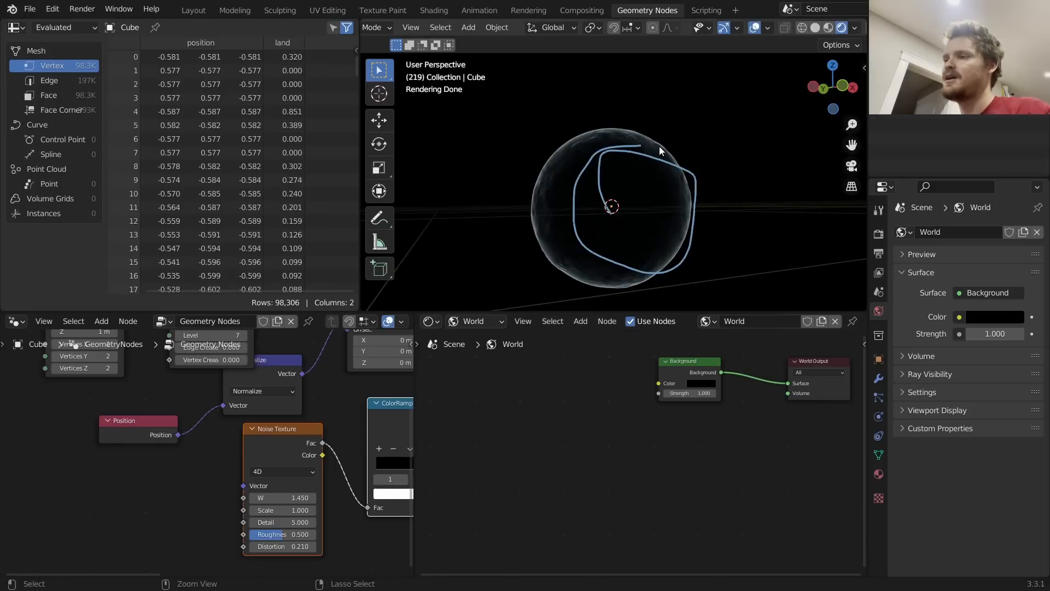
key("ctrl+z")
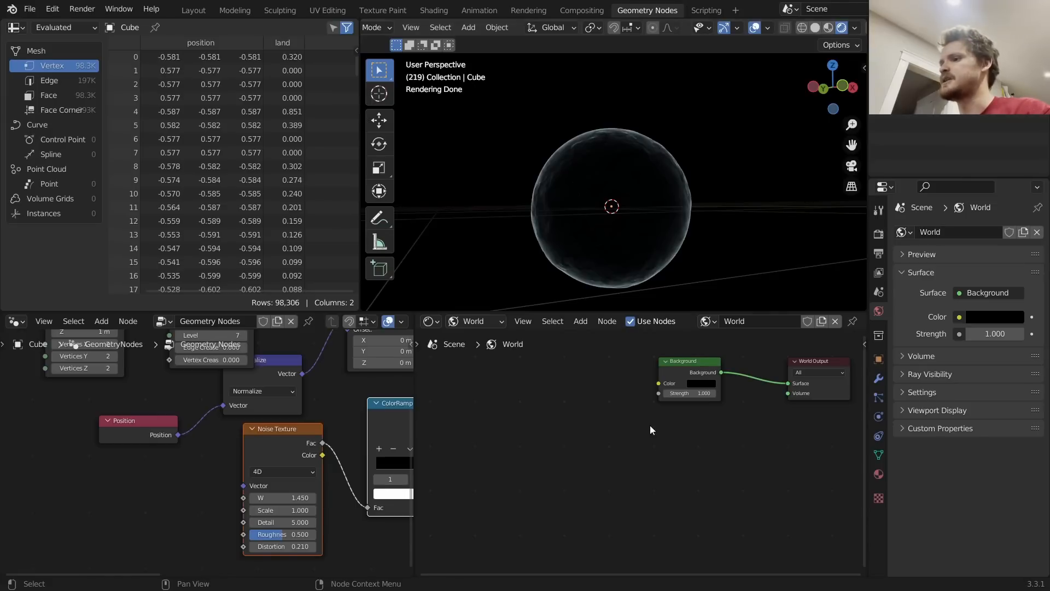
Add a Voronoi Texture to the world nodes and preview its Distance output as the world surface
scroll(686, 412, "up", 3)
key("shift+a")
left_click(647, 385)
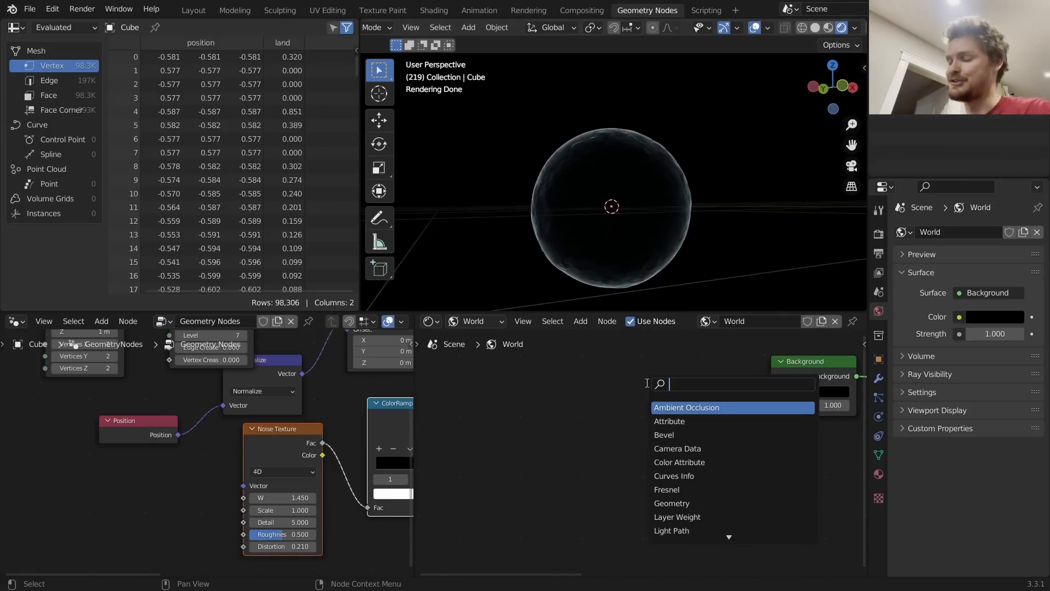
type("voron")
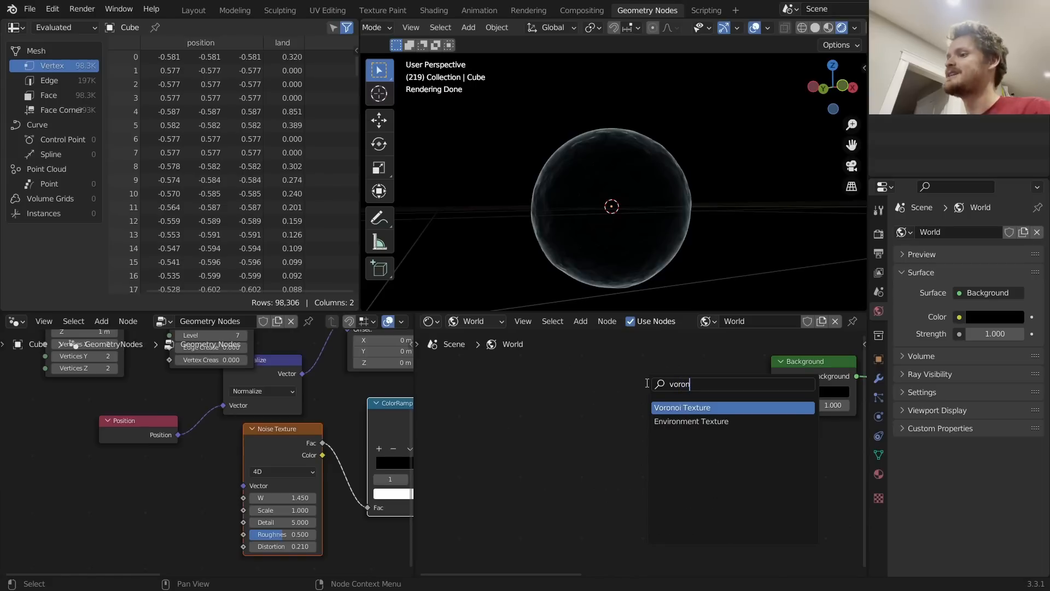
key("Return")
left_click(448, 384)
left_click(499, 412, "ctrl+shift")
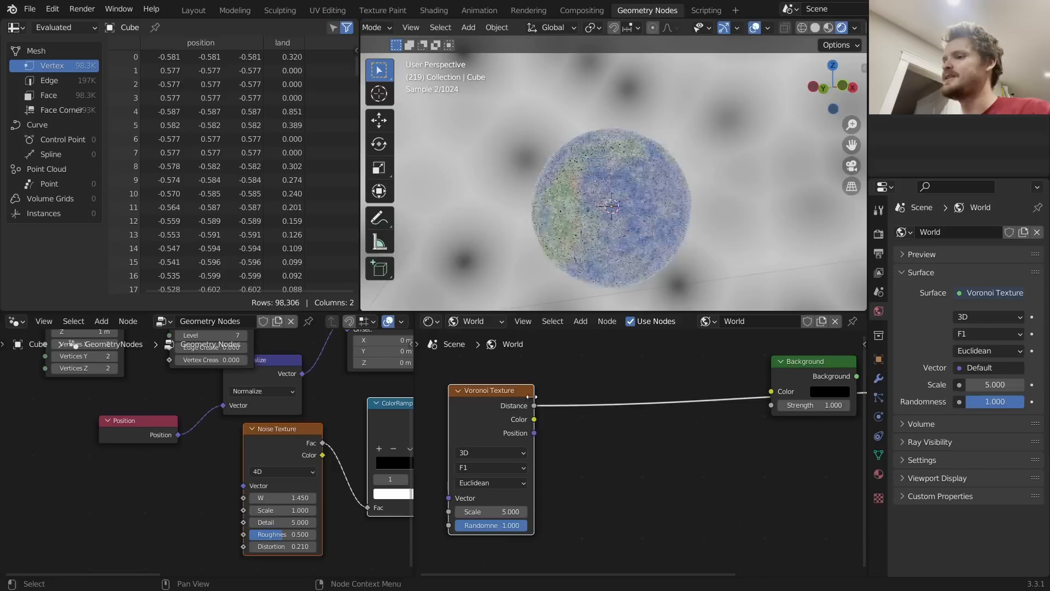
Insert a ColorRamp on the link coming from the Voronoi Texture's Distance output
key("shift+a")
left_click(602, 379)
type("colo")
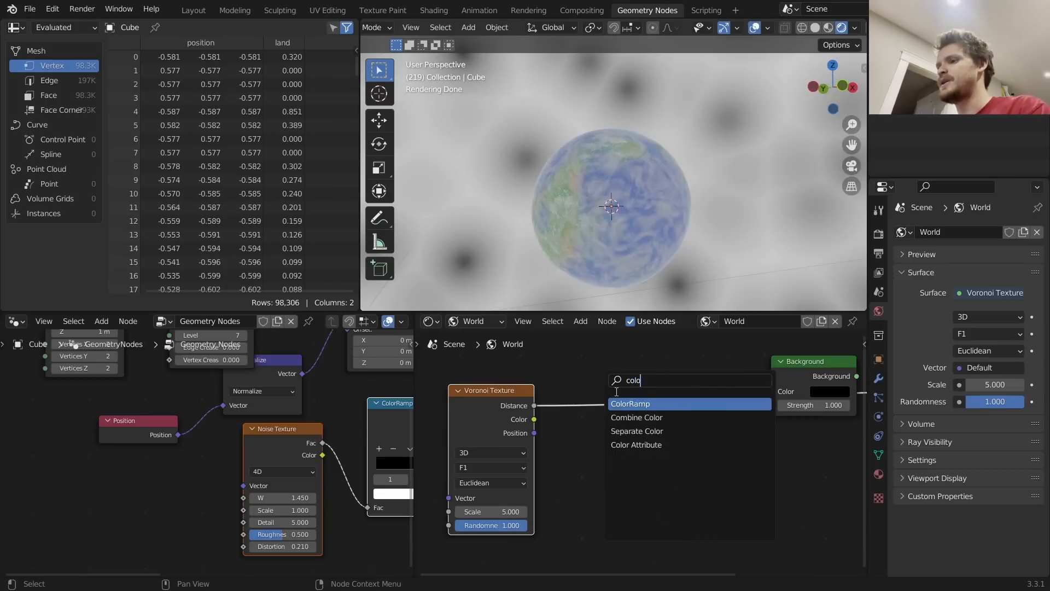
key("Return")
left_click(622, 419)
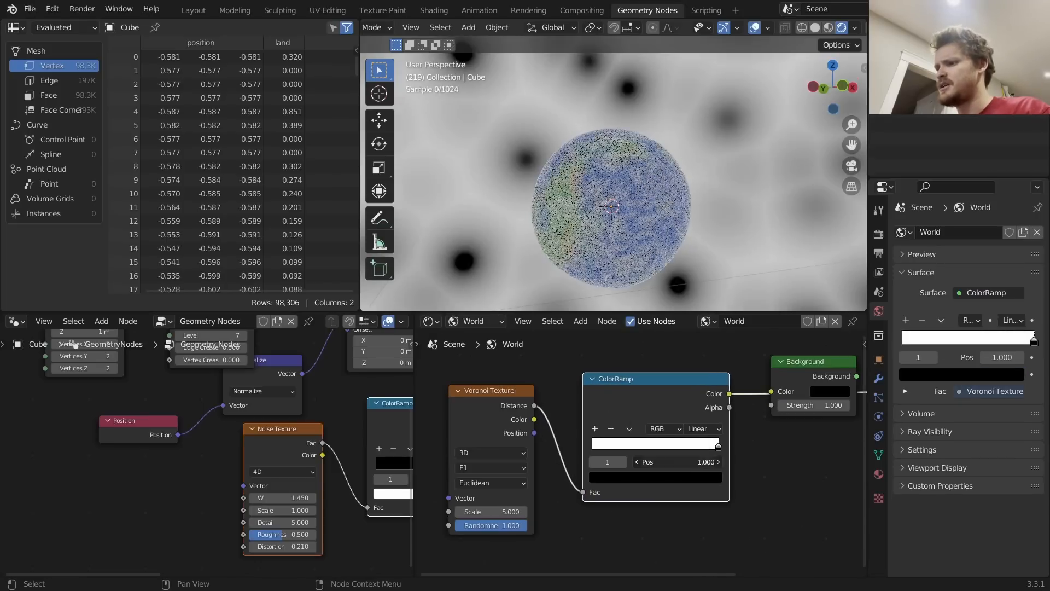
Set the ColorRamp to run from white at position 0 to black at position 0.070
left_click(595, 464)
left_click_drag(664, 463, 427, 463)
left_click(623, 463)
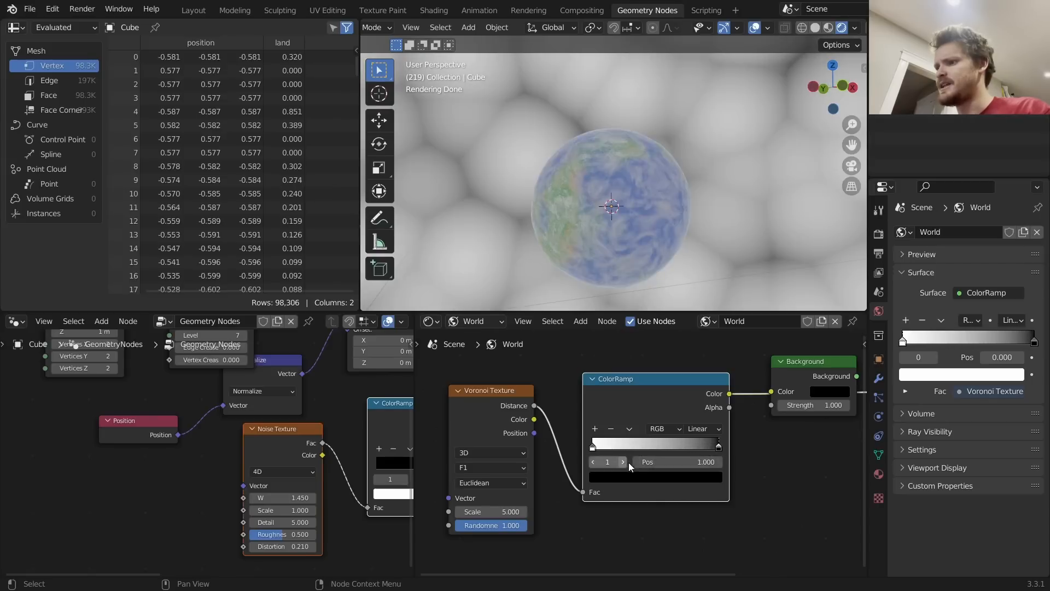
left_click_drag(656, 462, 432, 462)
Try a scale of 500 on the Voronoi Texture
left_click_drag(490, 512, 497, 508)
type("500")
key("Return")
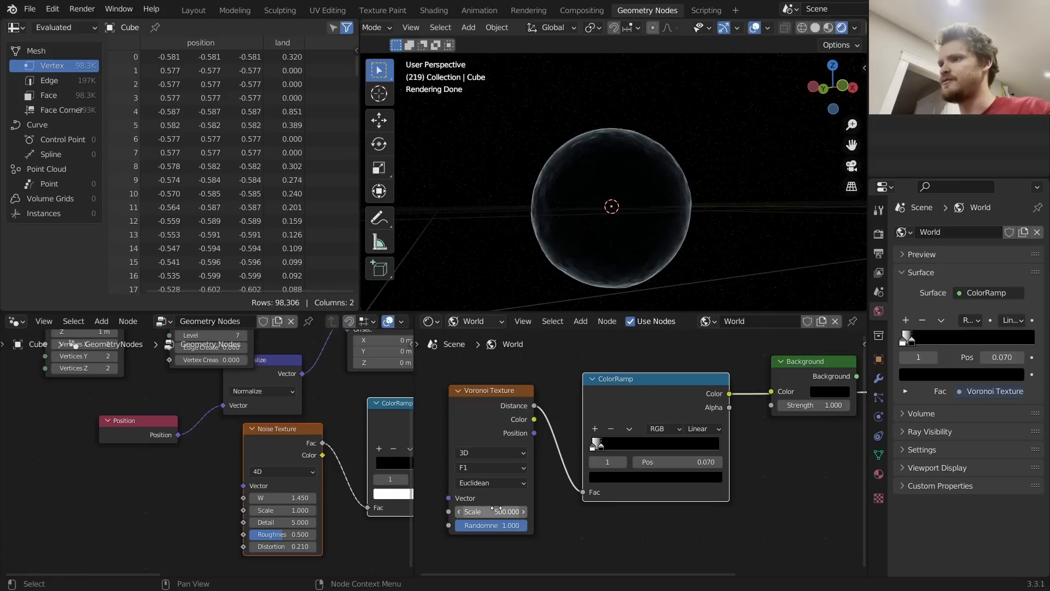
Set the Voronoi Texture's scale to 200 for the star background, and undo the annotation mark made in the viewport
left_click(494, 512)
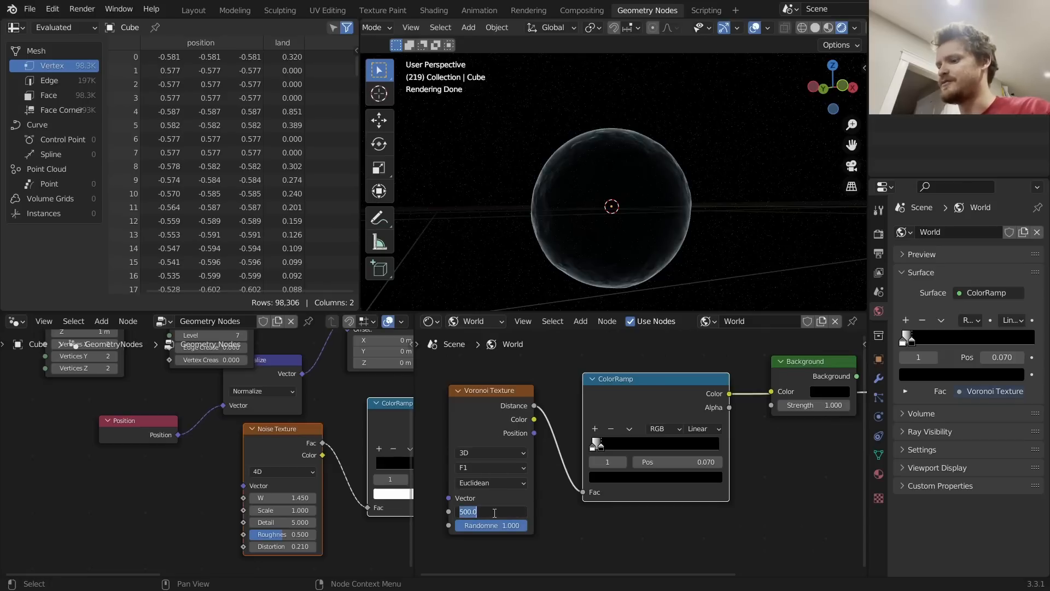
type("200")
key("Return")
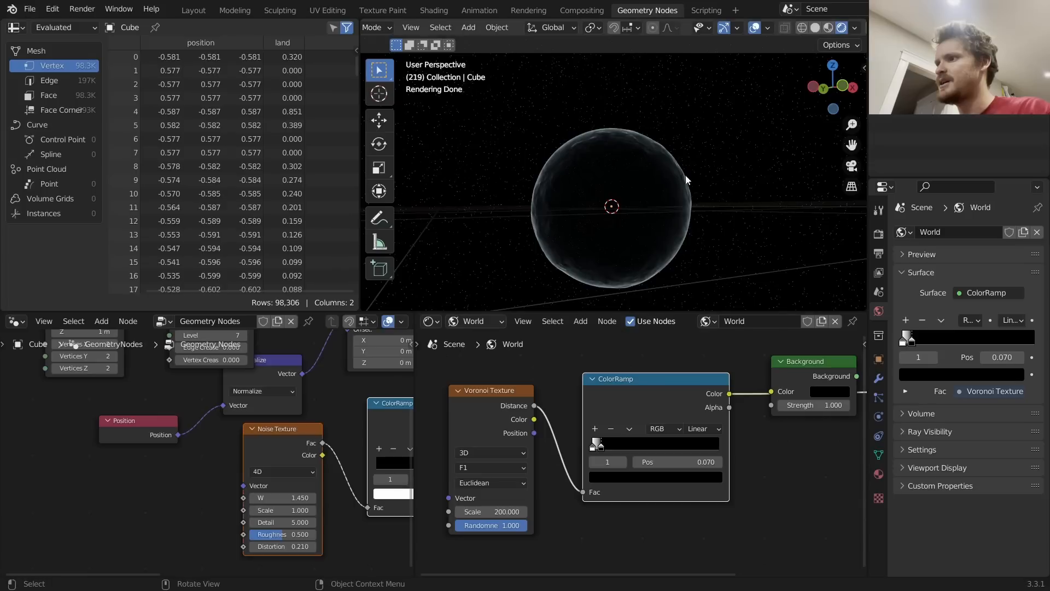
mouse_move(752, 108)
left_mouse_down()
mouse_move(717, 201)
mouse_move(811, 134)
mouse_move(742, 112)
left_mouse_up()
key("ctrl+z")
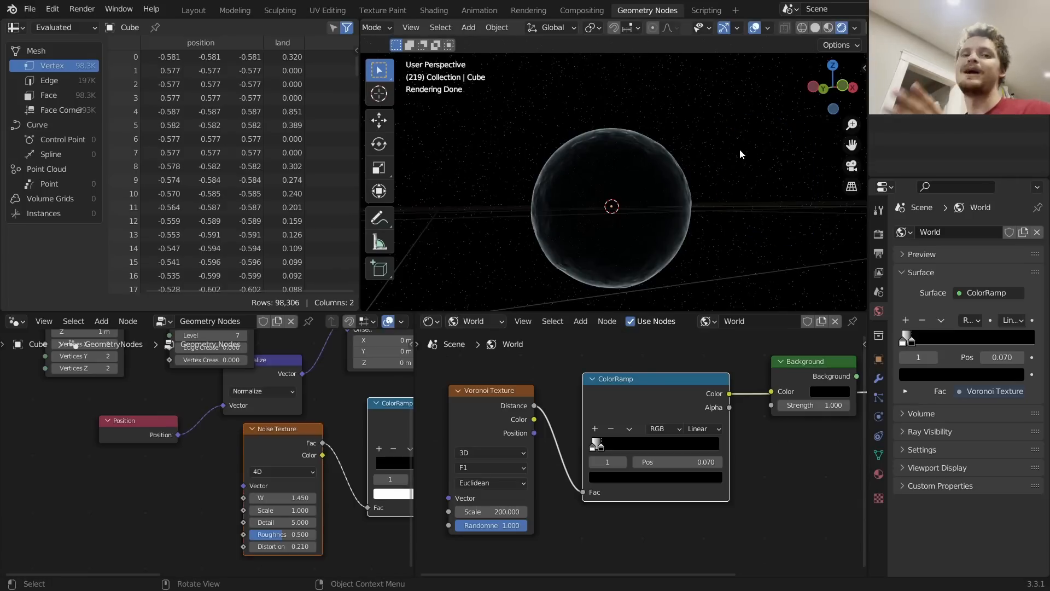
Compare the raw Voronoi output with the ColorRamp result on the world background, and set the Voronoi Texture's scale to 100
left_click(506, 406, "ctrl+shift")
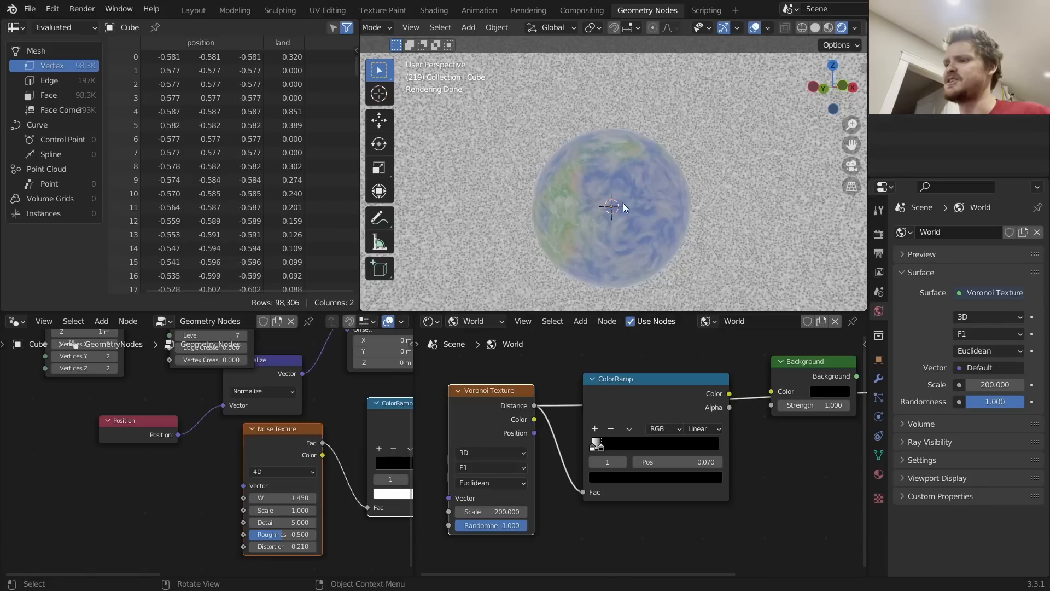
left_click(697, 388, "ctrl+shift")
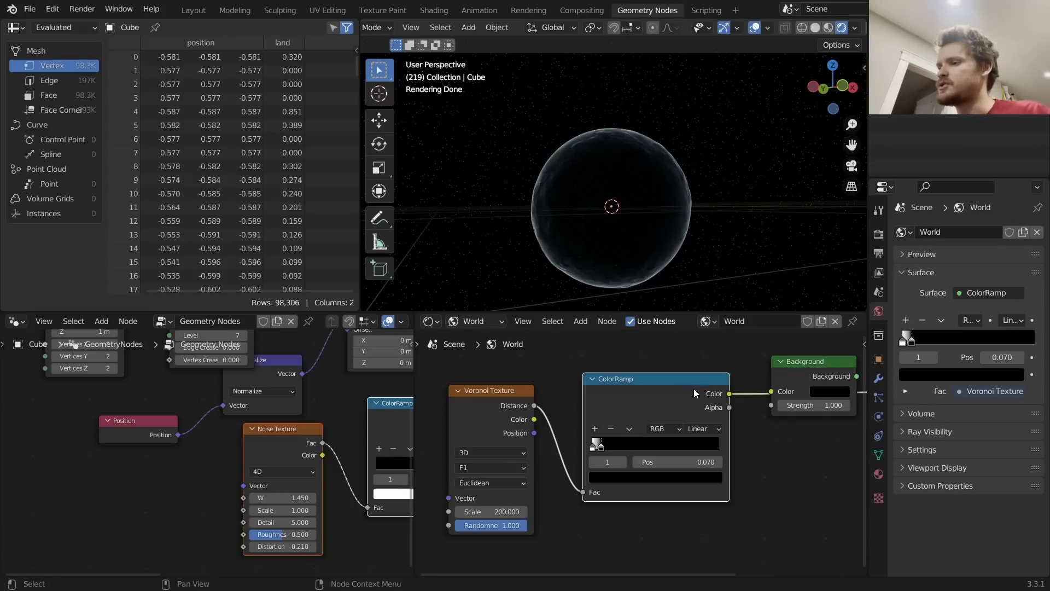
left_click(511, 511)
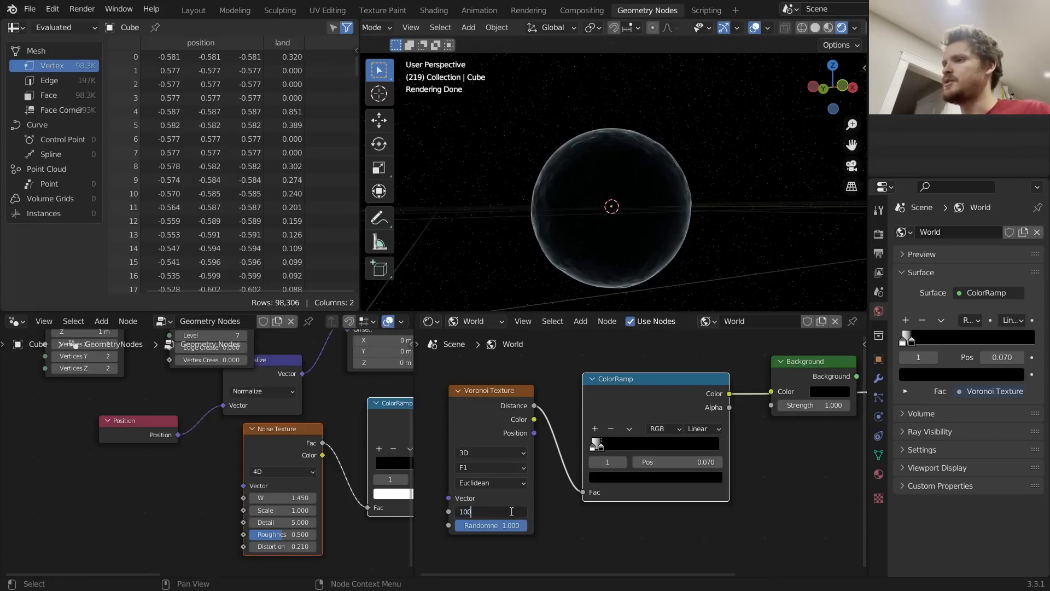
type("100")
key("Return")
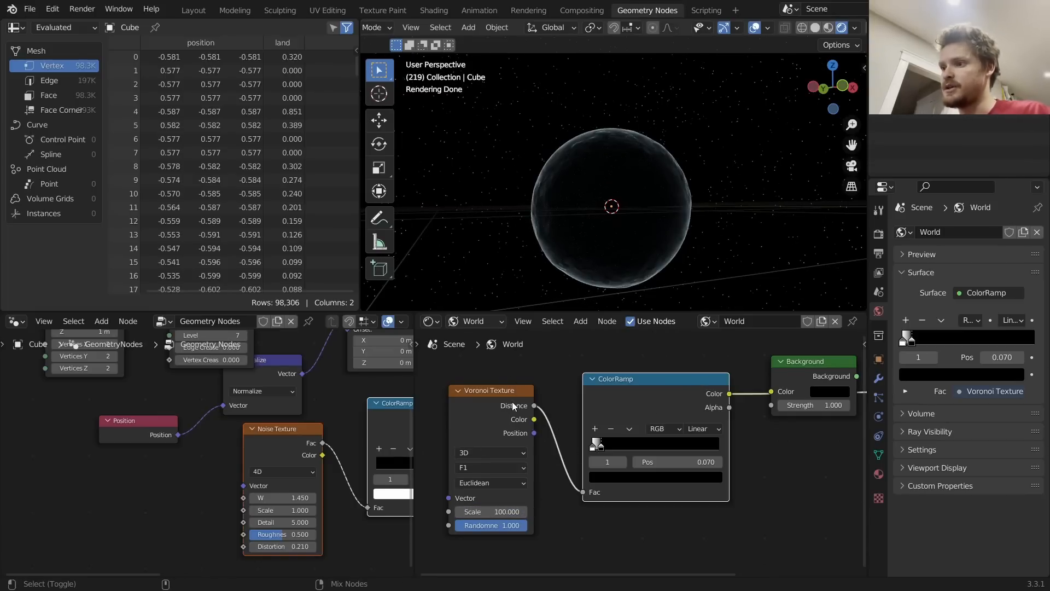
Feed the ColorRamp's Color into the Background's Strength and the Voronoi Texture's Color into the Background's Color, with the Background driving the world output
left_click(513, 405, "ctrl+shift")
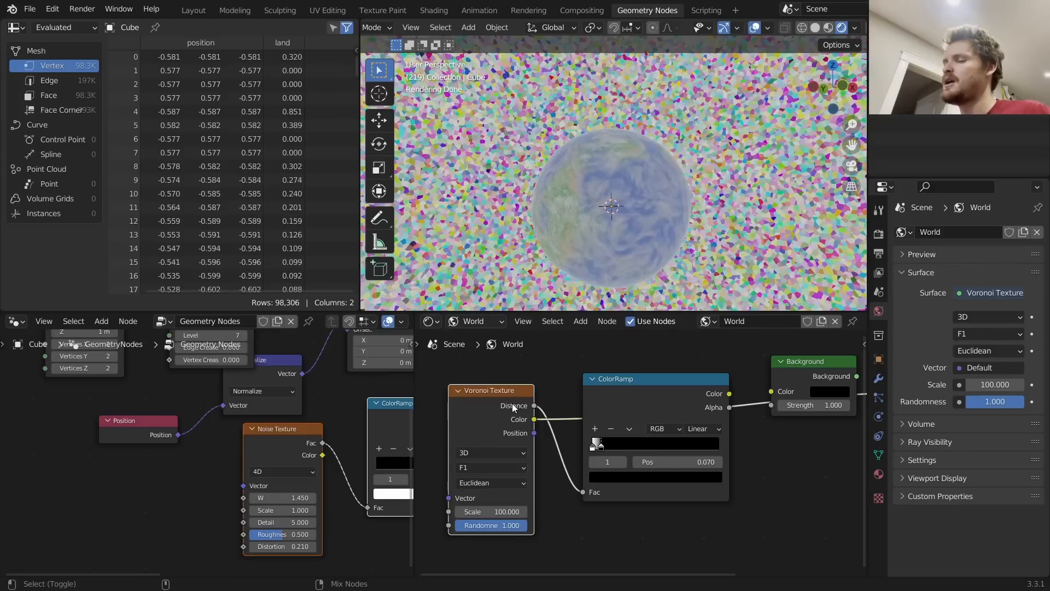
left_click(599, 403, "ctrl+shift")
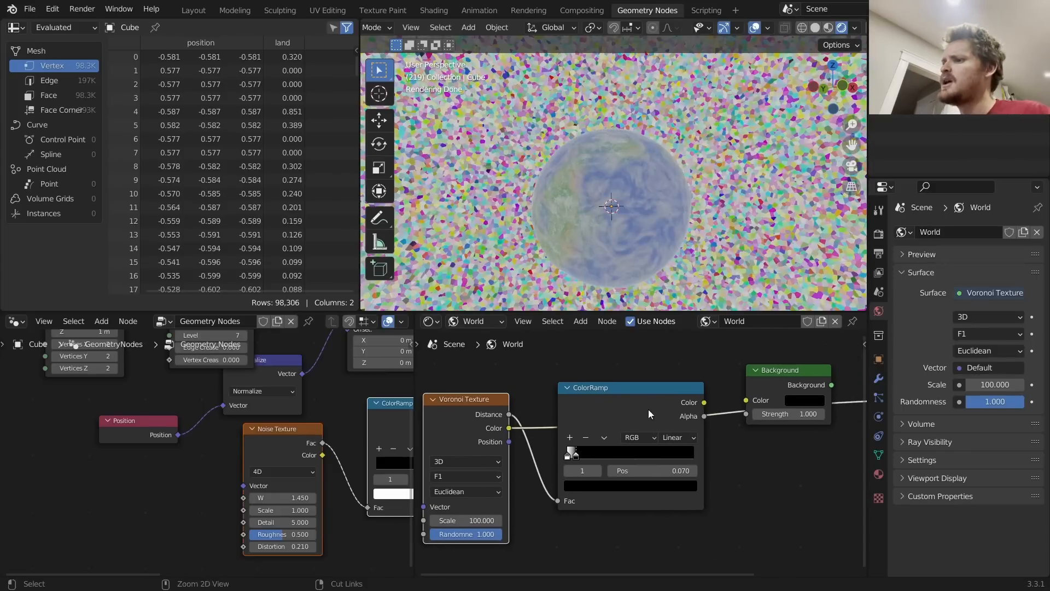
left_click_drag(706, 403, 746, 414)
left_click(789, 378)
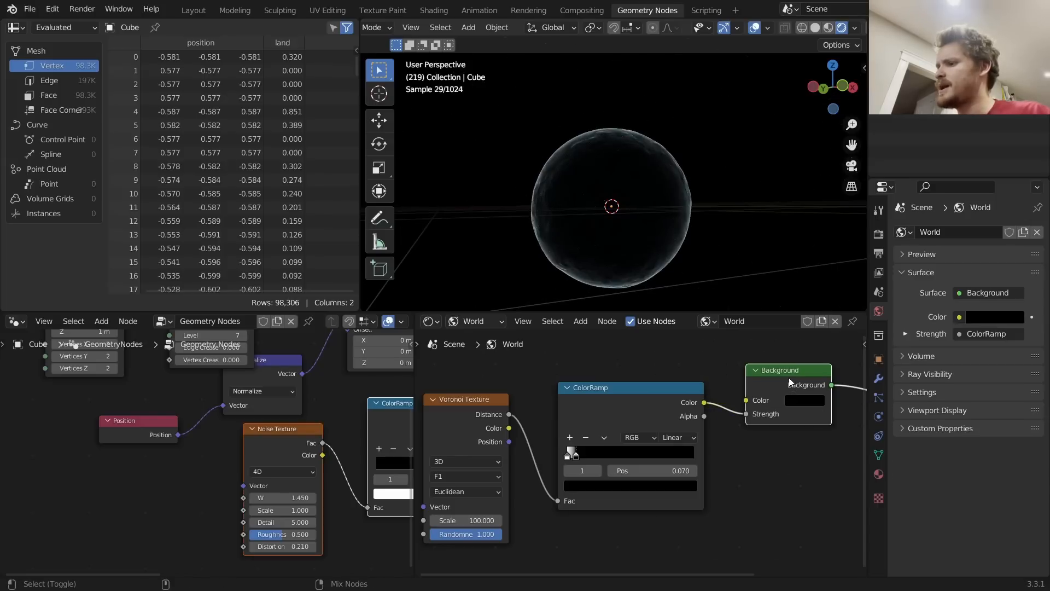
scroll(694, 383, "down", 1)
left_click_drag(519, 429, 738, 405)
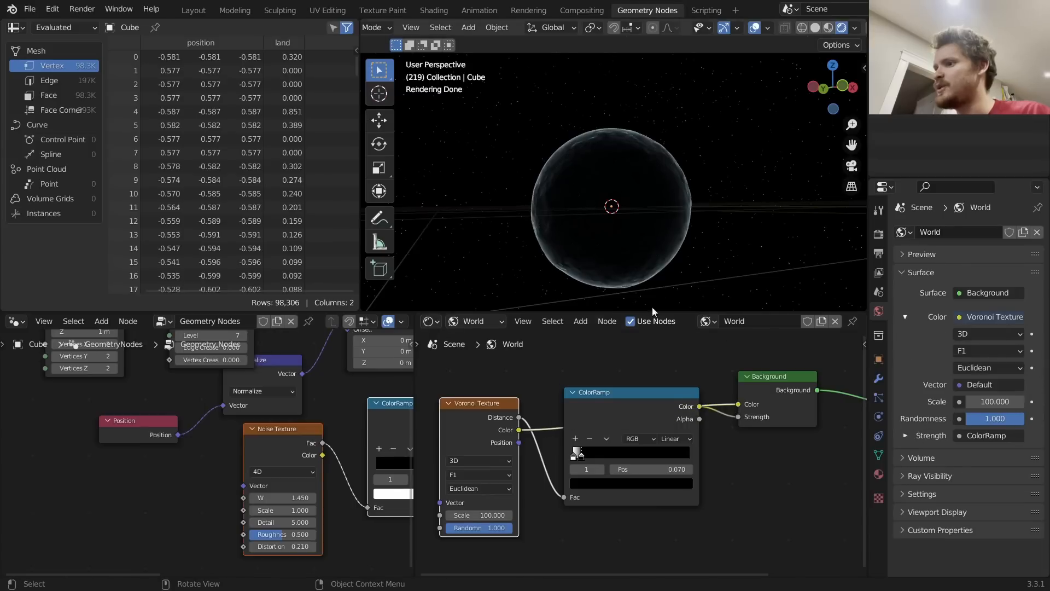
Insert a Hue Saturation Value node between the Voronoi colour and the Background, with its saturation set to 0.2
key("shift+a")
type("hue")
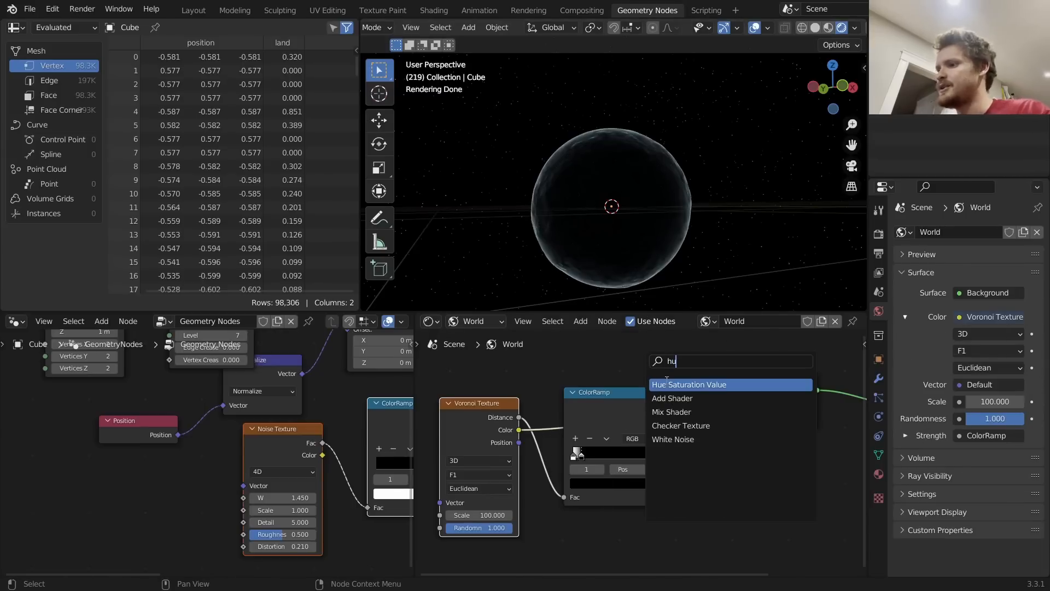
key("Return")
left_click(641, 420)
left_click(640, 420)
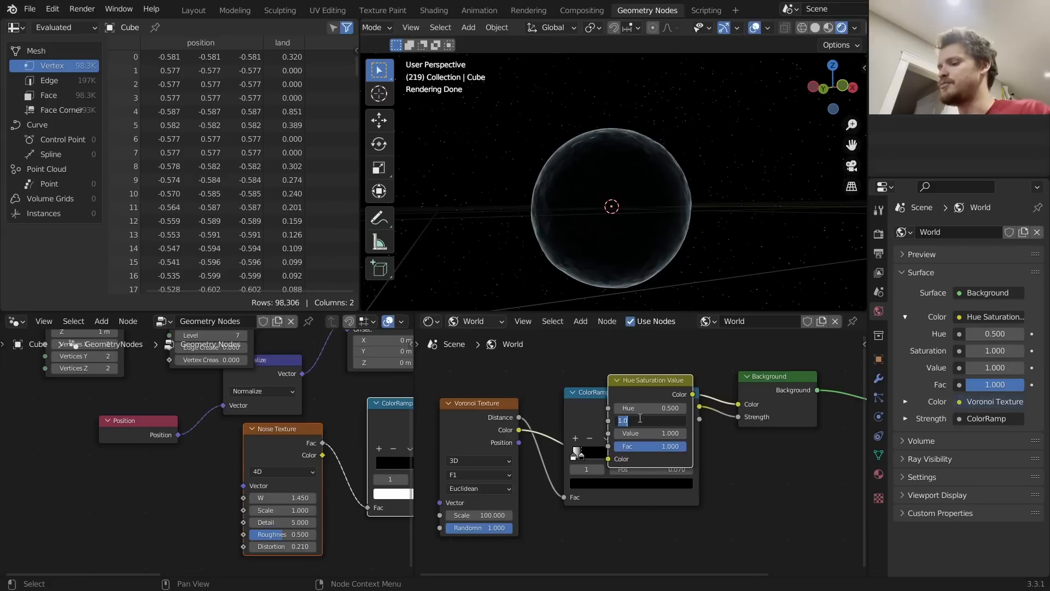
type(".2")
key("Return")
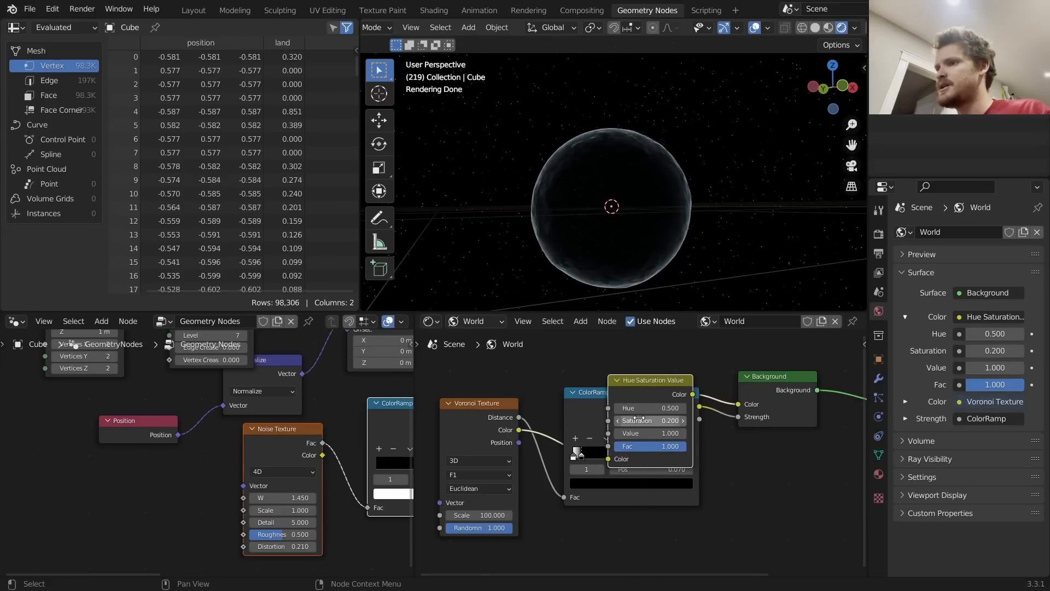
Separate the overlapping Hue Saturation Value and ColorRamp nodes, one above the other, and hide the viewport overlays
key("g")
left_click(600, 354)
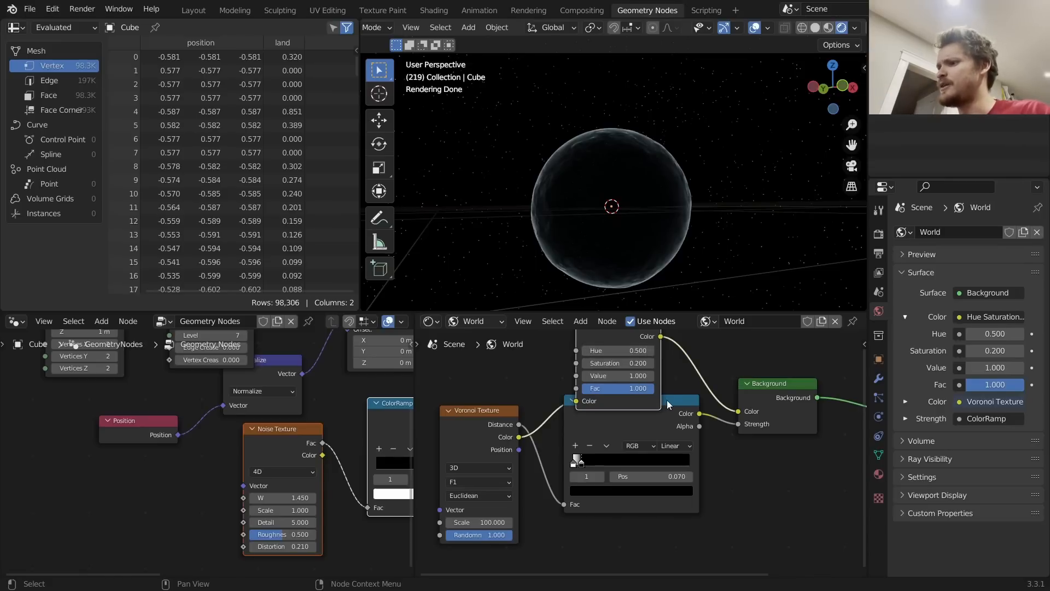
left_click_drag(668, 399, 646, 470)
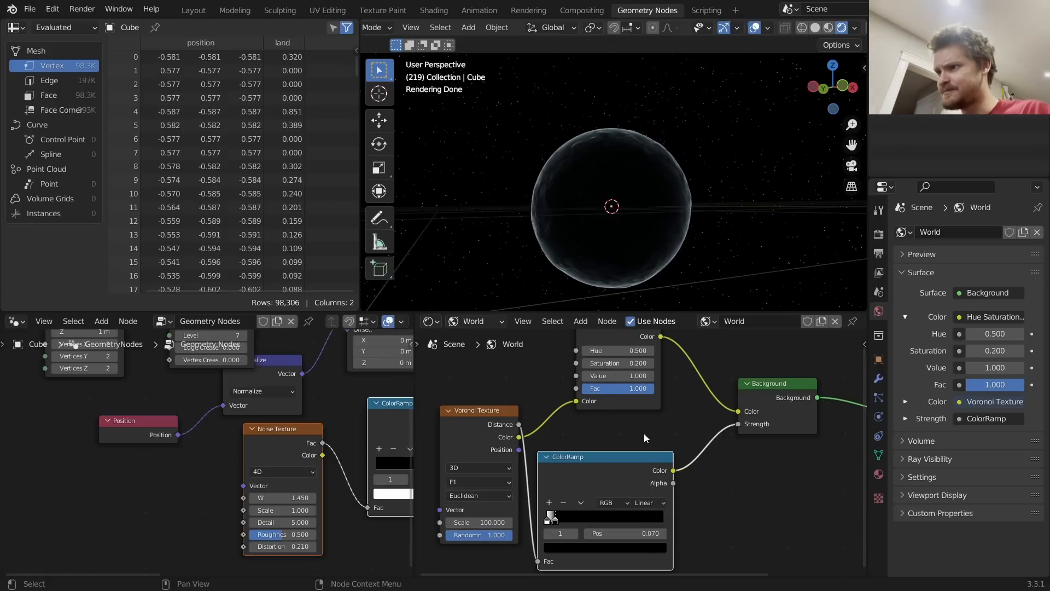
left_click(757, 29)
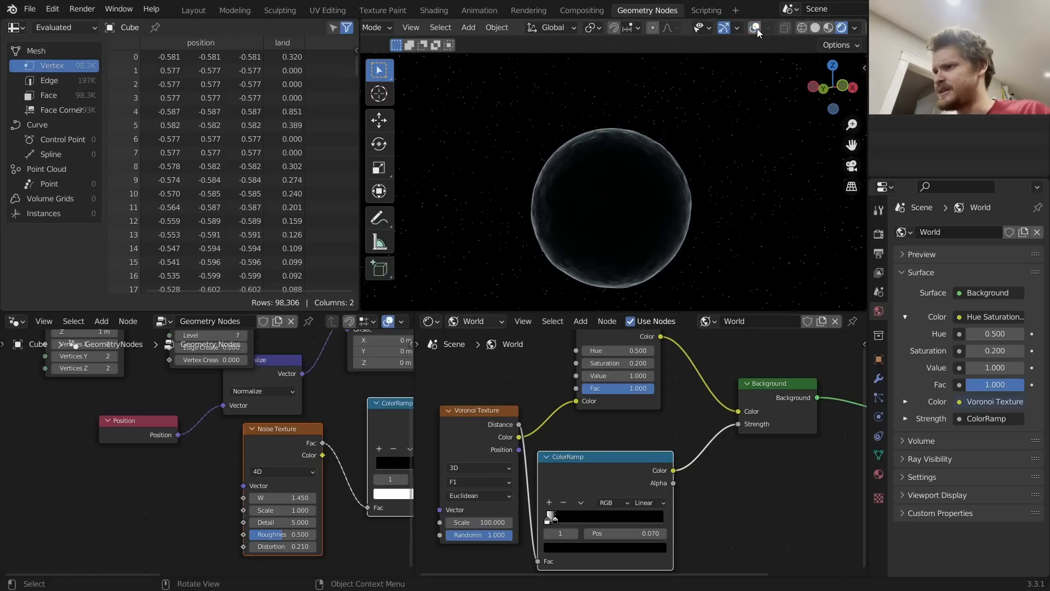
Try a Math node set to Multiply by 100 between the ColorRamp and the Background's Strength, and remove it again
middle_click_drag(702, 449, 641, 425)
key("shift+a")
left_click(641, 426)
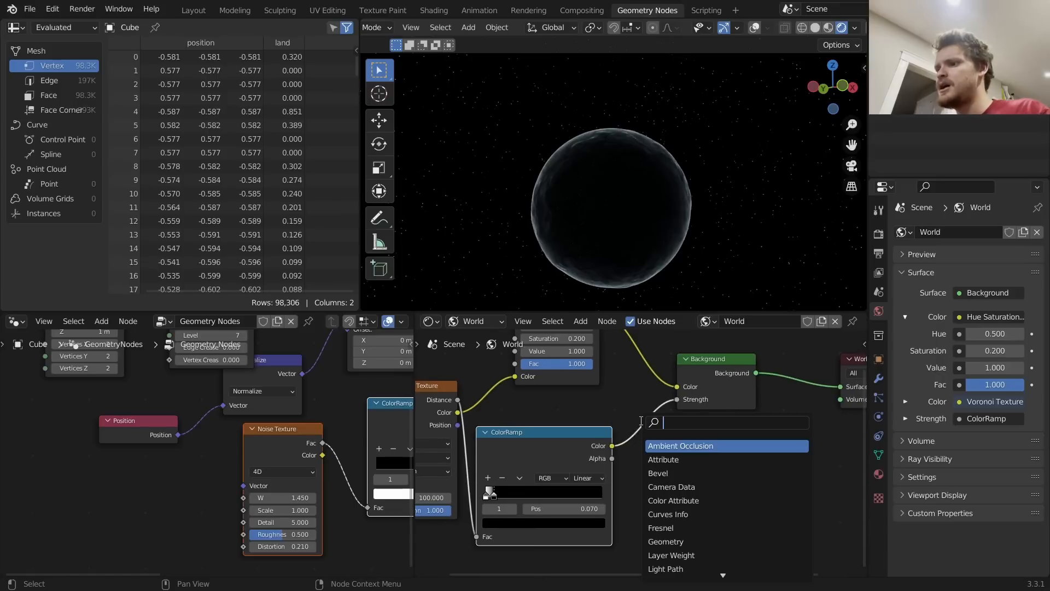
type("mat")
key("Return")
left_click(653, 436)
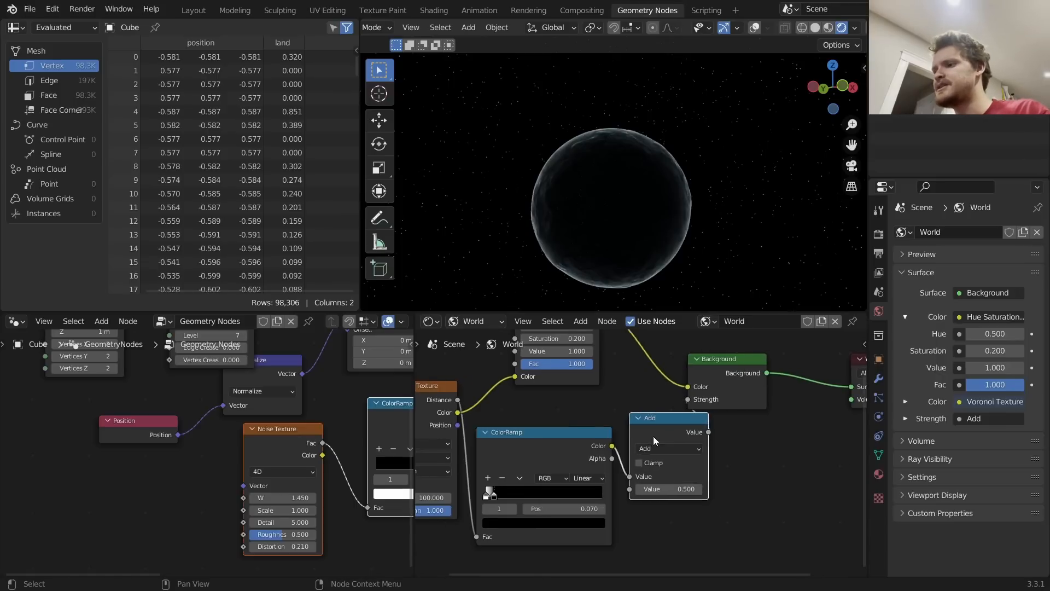
left_click(678, 452)
left_click(348, 332)
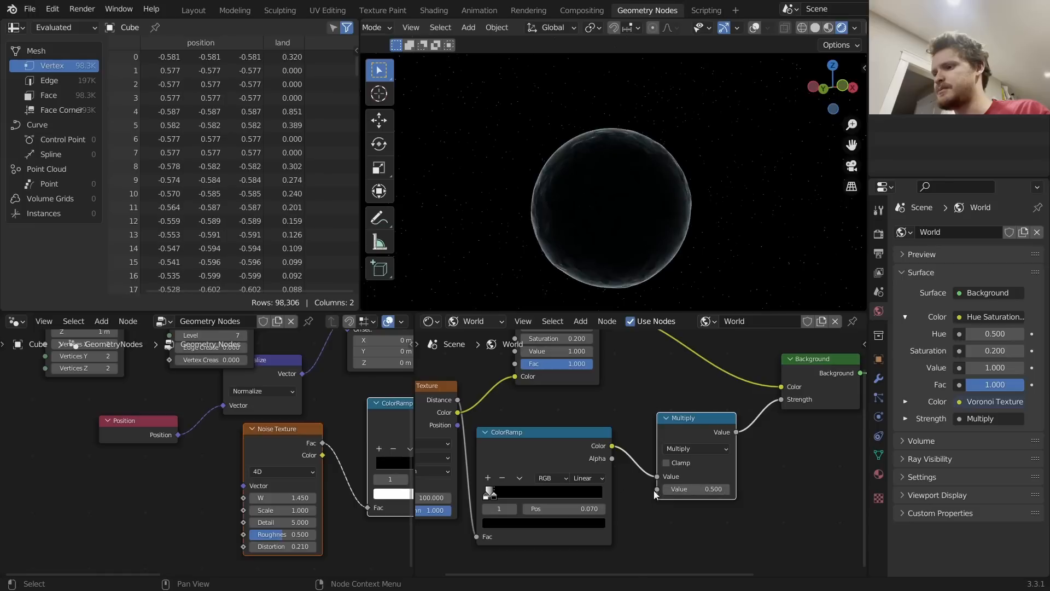
left_click(694, 487)
key("Return")
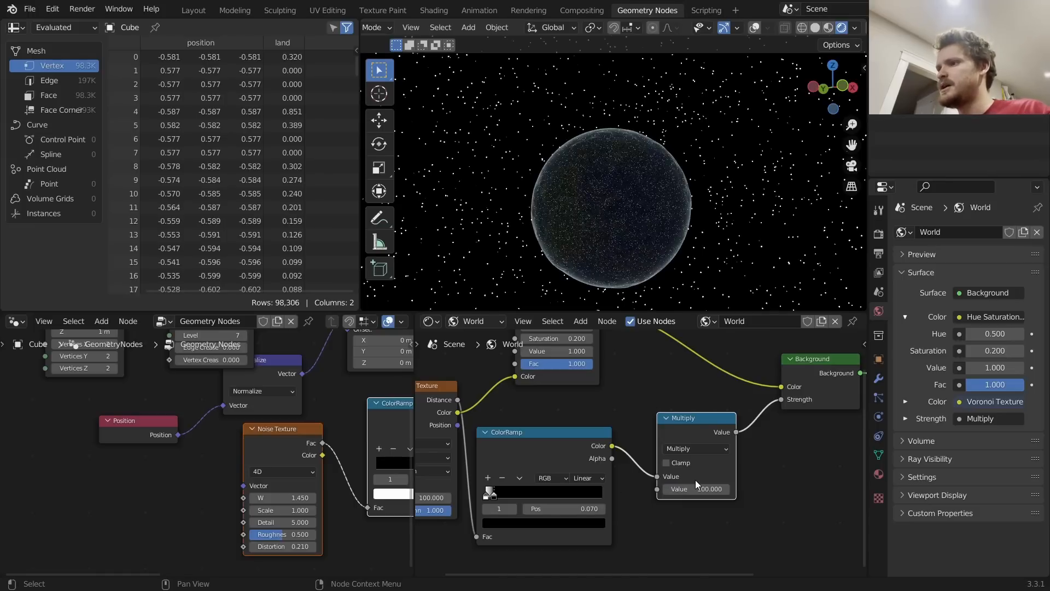
scroll(642, 219, "up", 4)
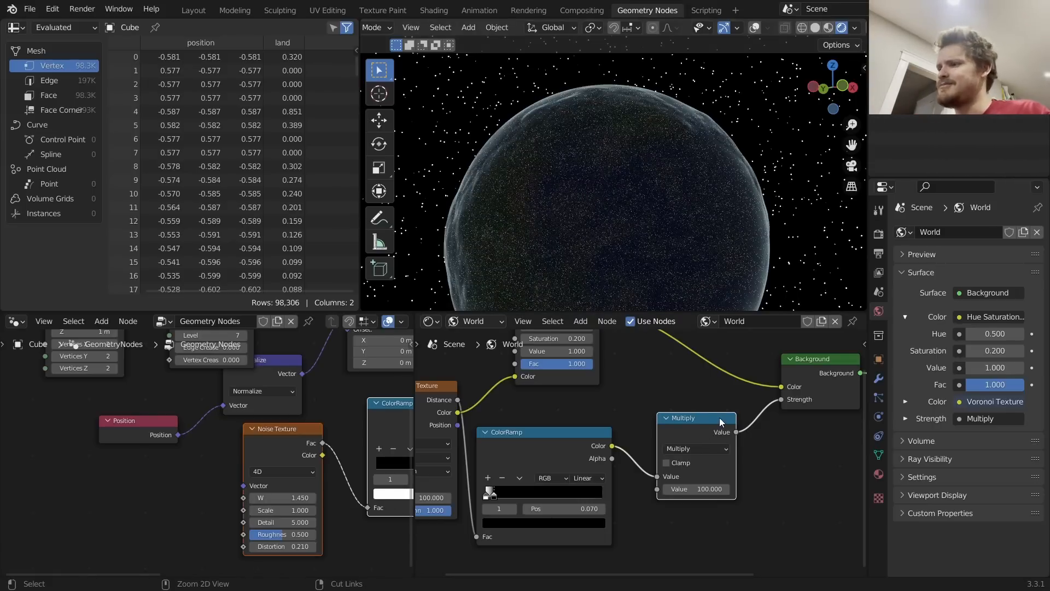
key("ctrl+x")
Add a Sun light to the scene to illuminate the planet
scroll(657, 148, "down", 5)
middle_click_drag(648, 162, 627, 155)
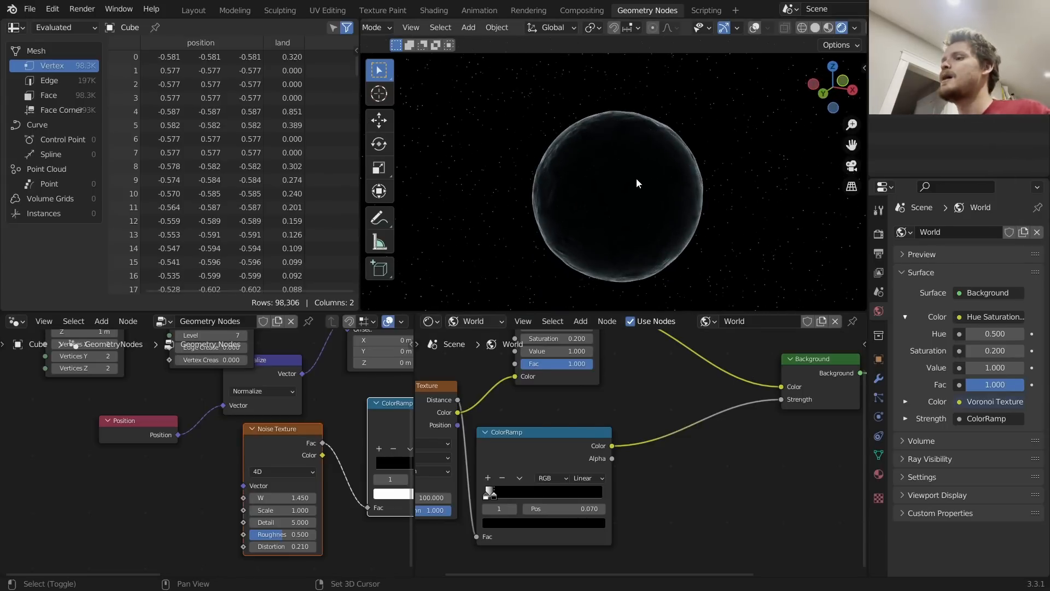
key("shift+a")
mouse_move(605, 345)
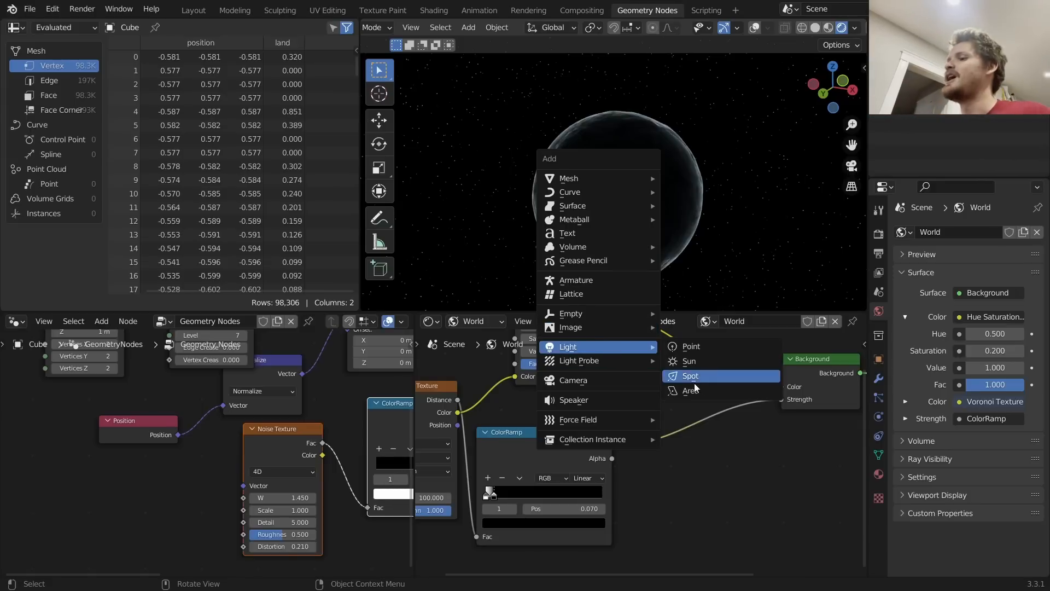
left_click(709, 366)
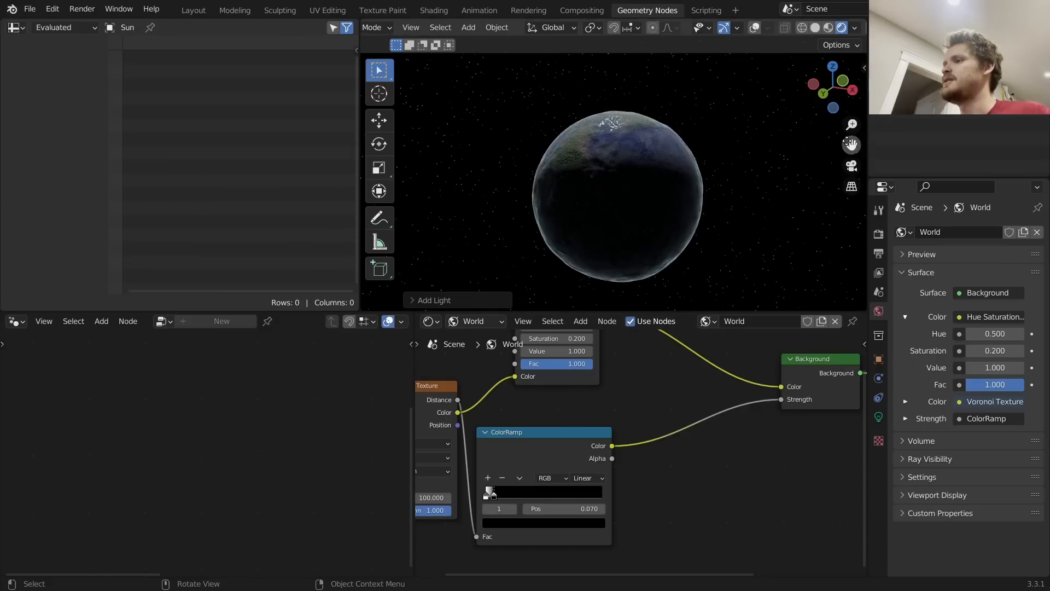
Rotate the sun light about 50° in the back view so it shines diagonally on the planet, and show the viewport overlays
left_click(823, 94)
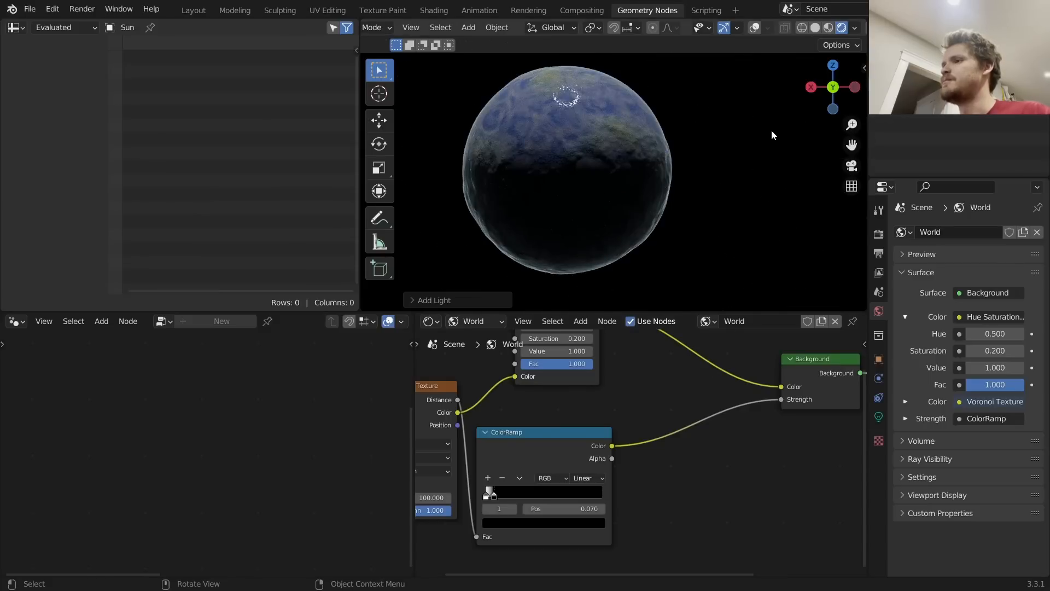
scroll(768, 130, "down", 3)
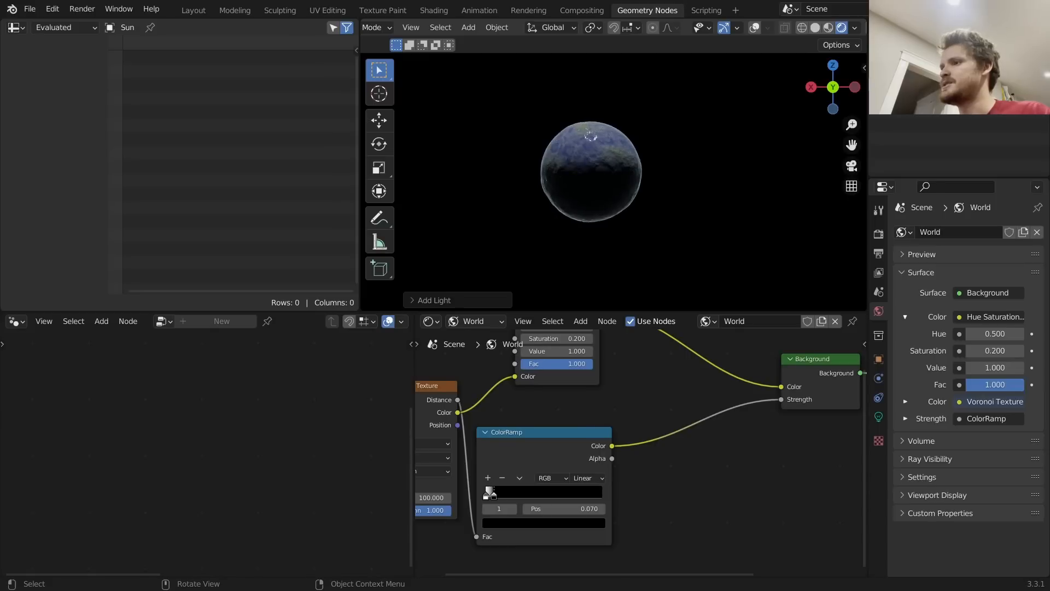
key("r")
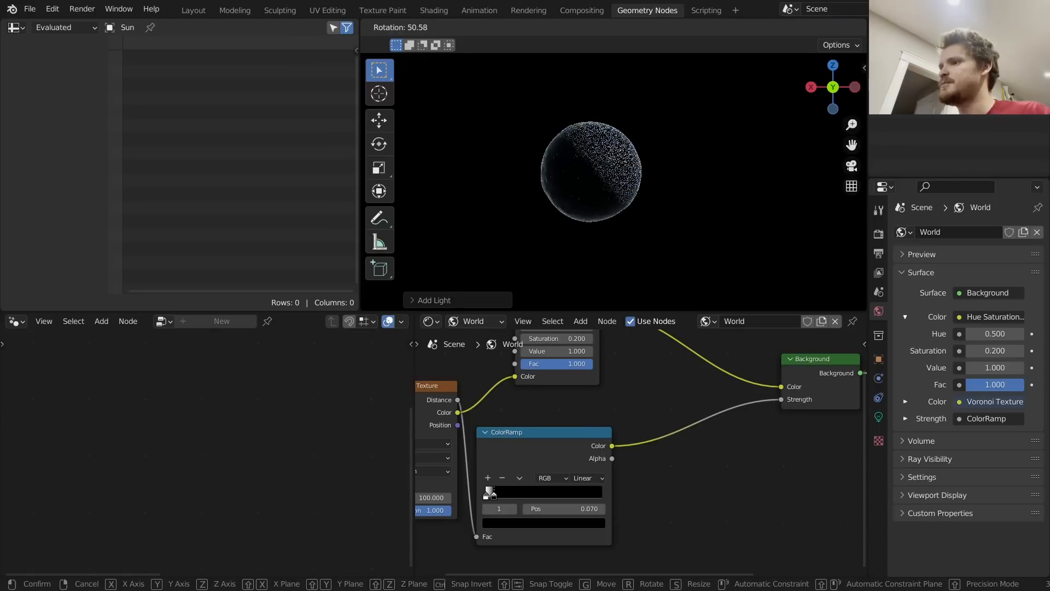
left_click(703, 162)
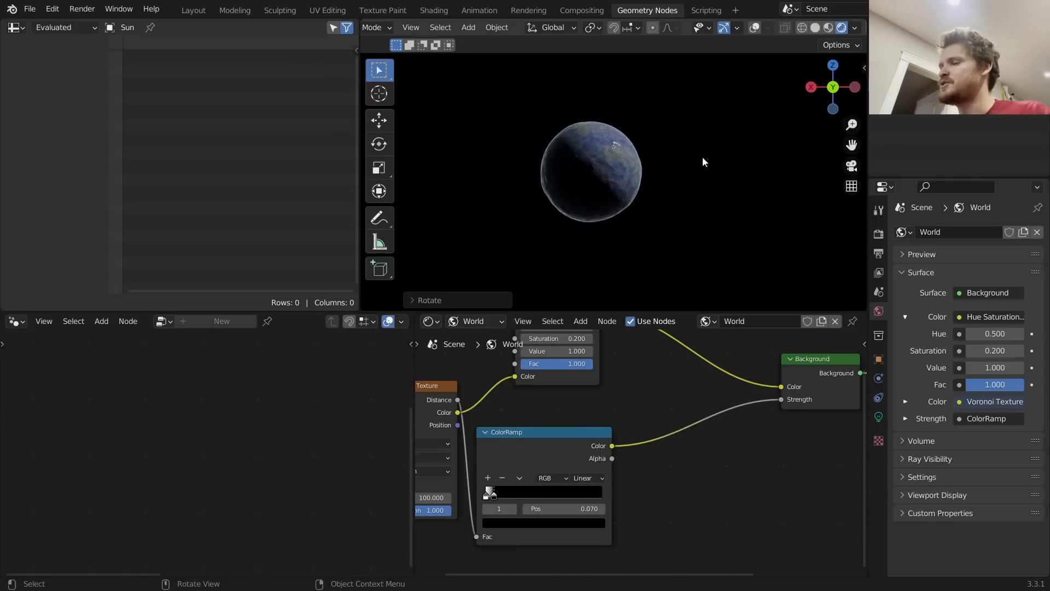
left_click(757, 28)
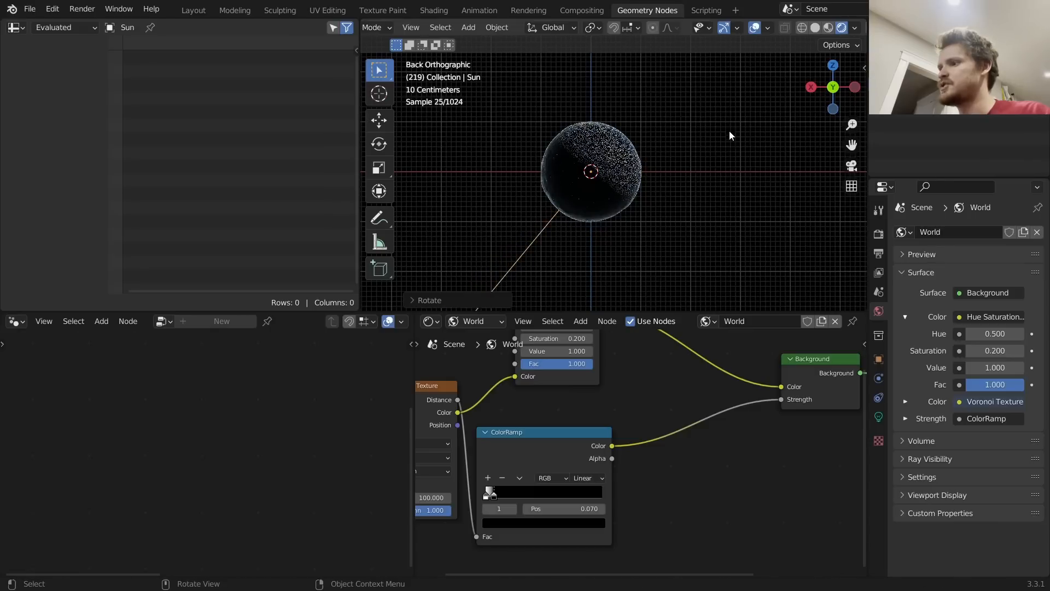
Set the sun light's strength to 10, and undo a trial change to its angle
left_click(879, 417)
left_click(986, 325)
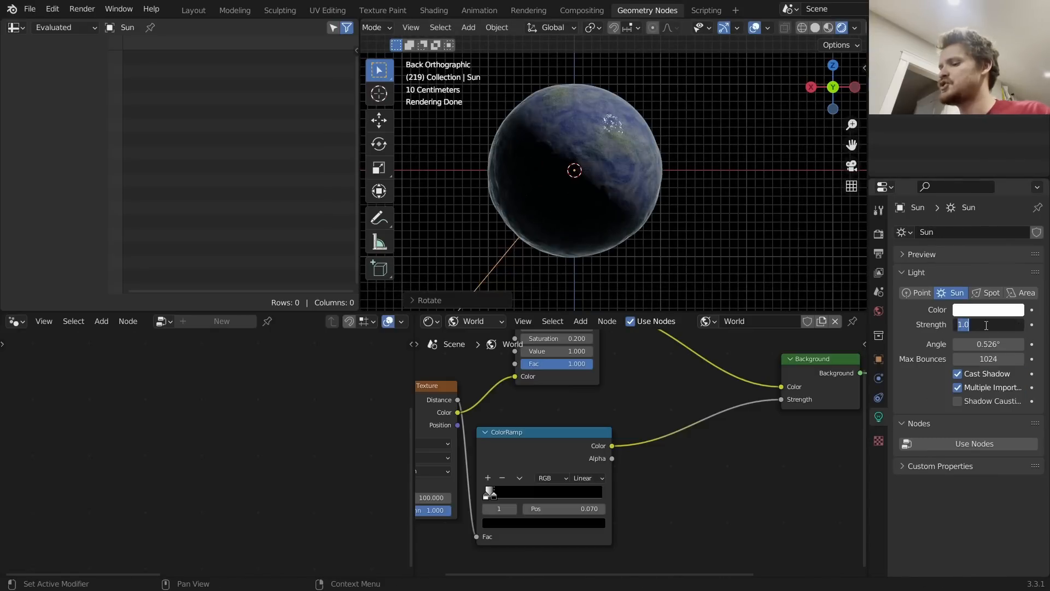
type("10")
key("Return")
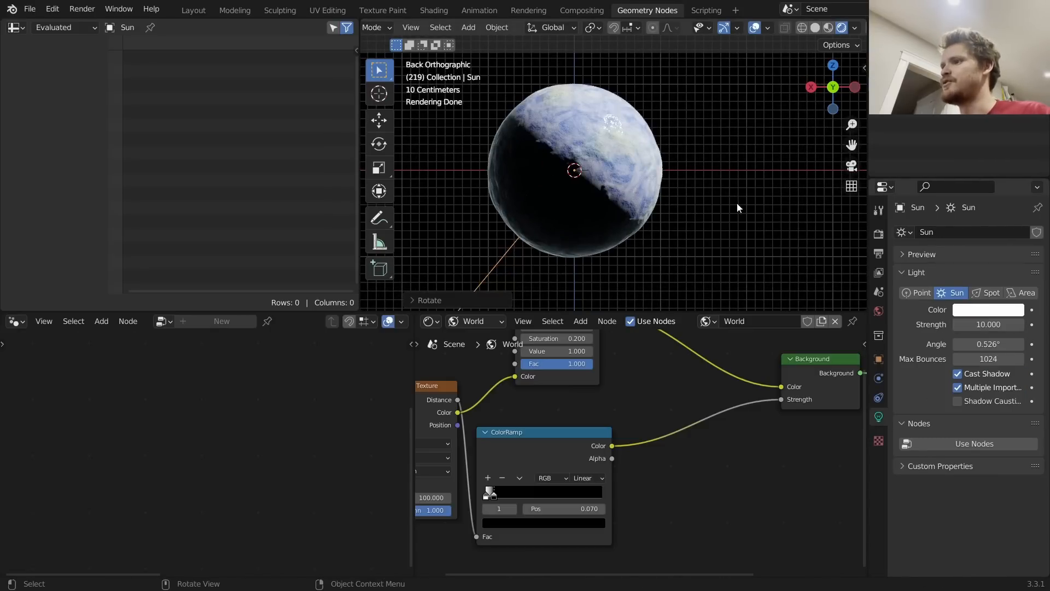
left_click_drag(988, 344, 1020, 344)
key("ctrl+z")
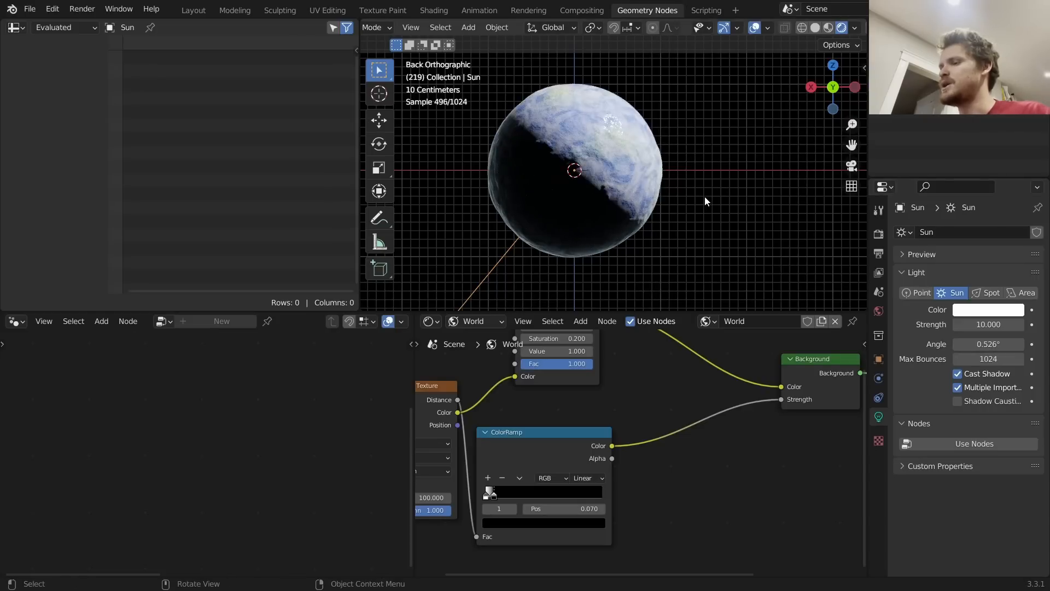
Show the planet's material nodes in the shader editor and delete the cloud shader feeding the last Mix Shader's second input
middle_click_drag(704, 195, 701, 172)
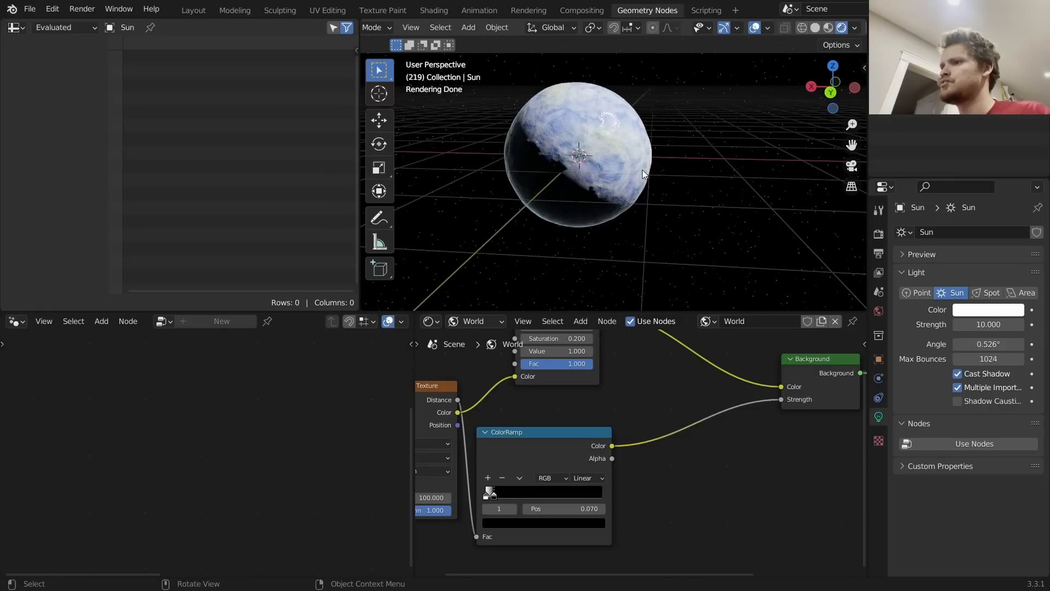
left_click(592, 163)
left_click(471, 322)
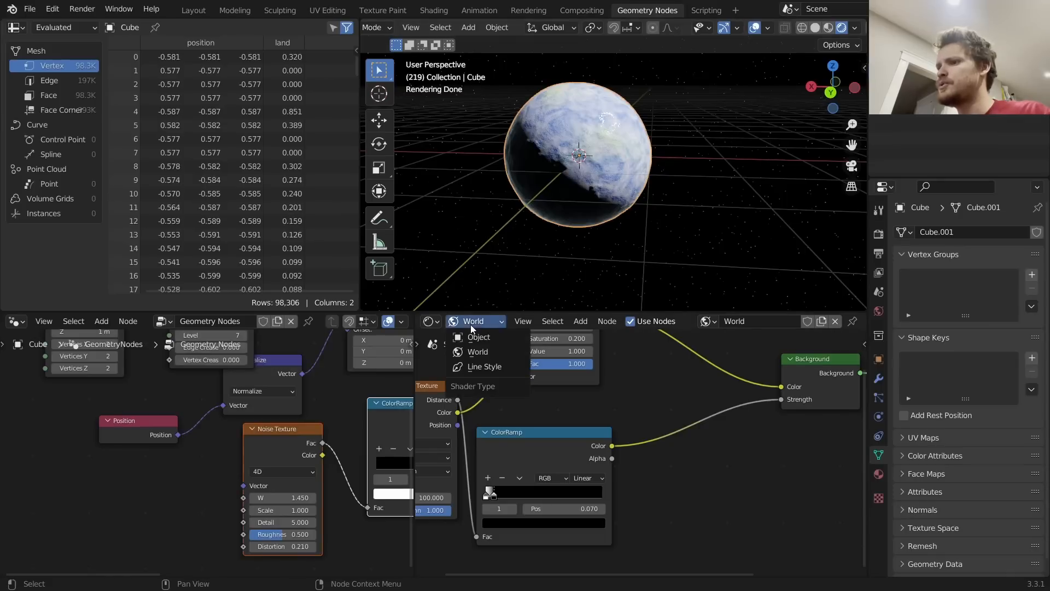
left_click(471, 337)
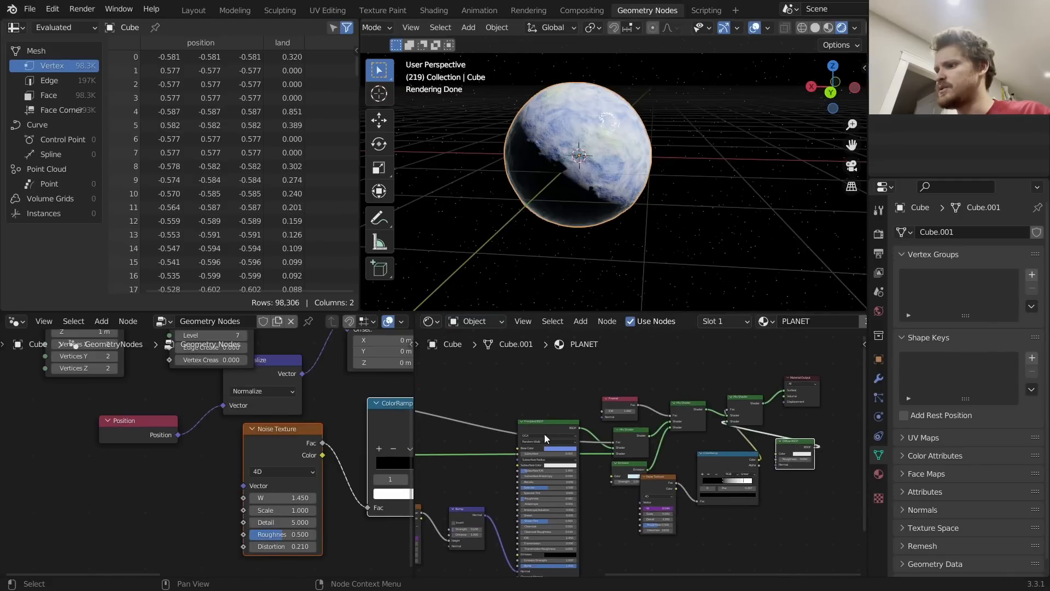
middle_click_drag(723, 451, 506, 455)
scroll(616, 459, "up", 6)
key("x")
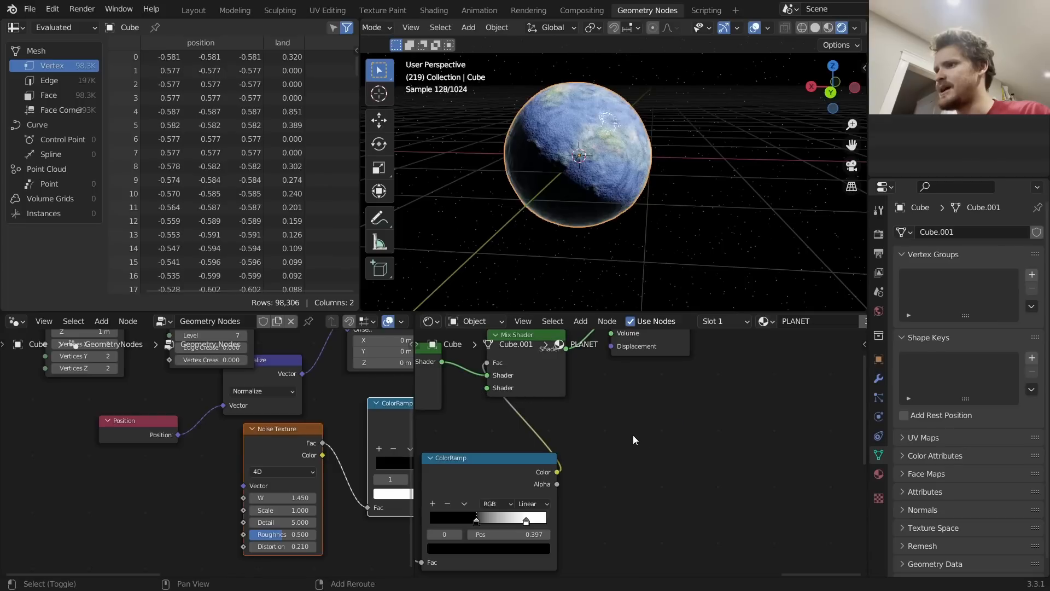
Add an Emission shader node beside the cloud ColorRamp and the last Mix Shader
key("shift+a")
left_click(632, 435)
type("em")
left_click(654, 448)
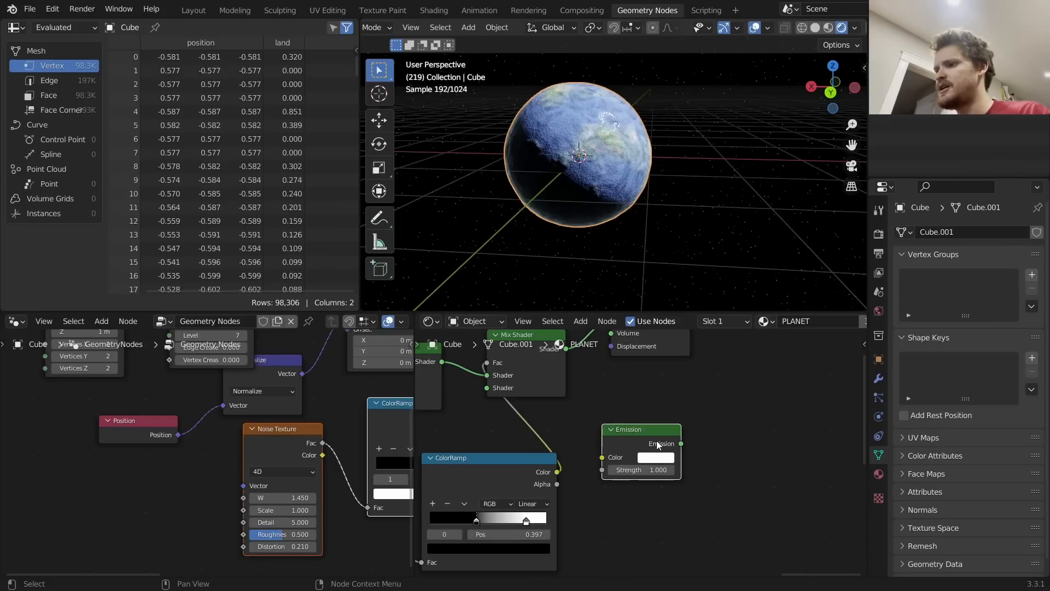
Try the new Emission shader as the cloud shader on the last Mix Shader, and undo back to the connected Diffuse BSDF
left_click(653, 448)
left_click_drag(681, 443, 516, 405)
key("ctrl+z")
key("ctrl+z")
key("ctrl+z")
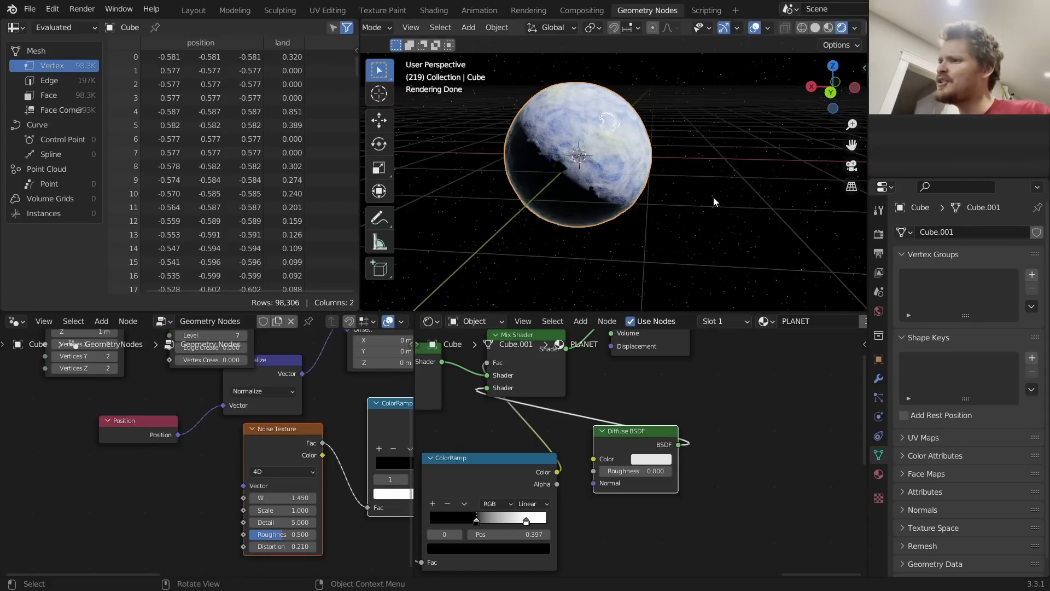
Move the atmosphere Emission node away from the cloud Noise Texture, and preview the Fresnel node while setting its IOR to 1.230
left_click(626, 229)
middle_click_drag(487, 386, 804, 403)
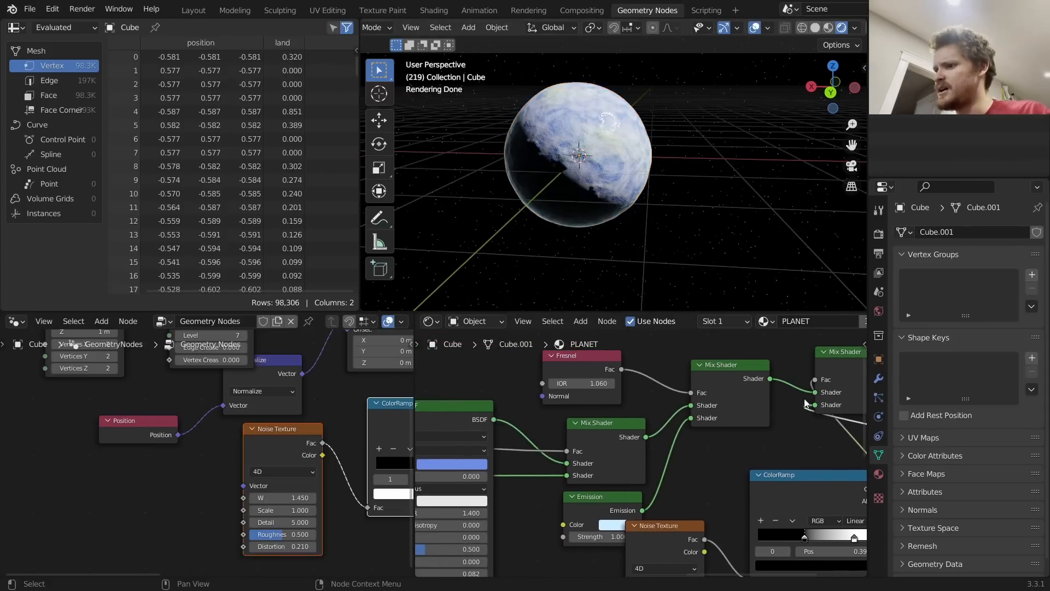
left_click_drag(615, 496, 587, 490)
left_click_drag(575, 530, 592, 530)
key("ctrl+z")
left_click(584, 533)
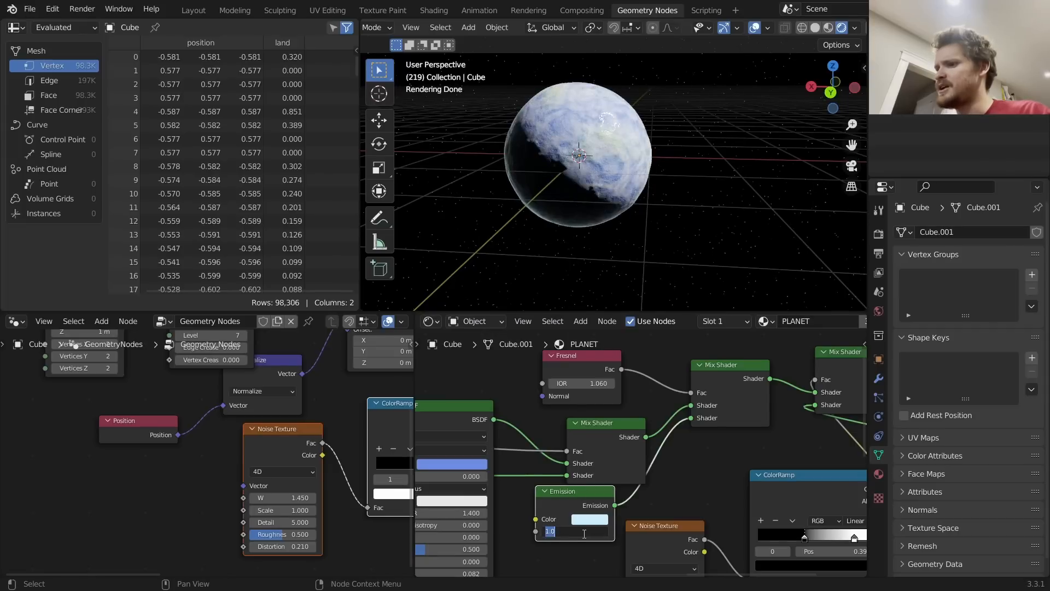
left_click(577, 543)
left_click_drag(583, 384, 595, 384, "shift")
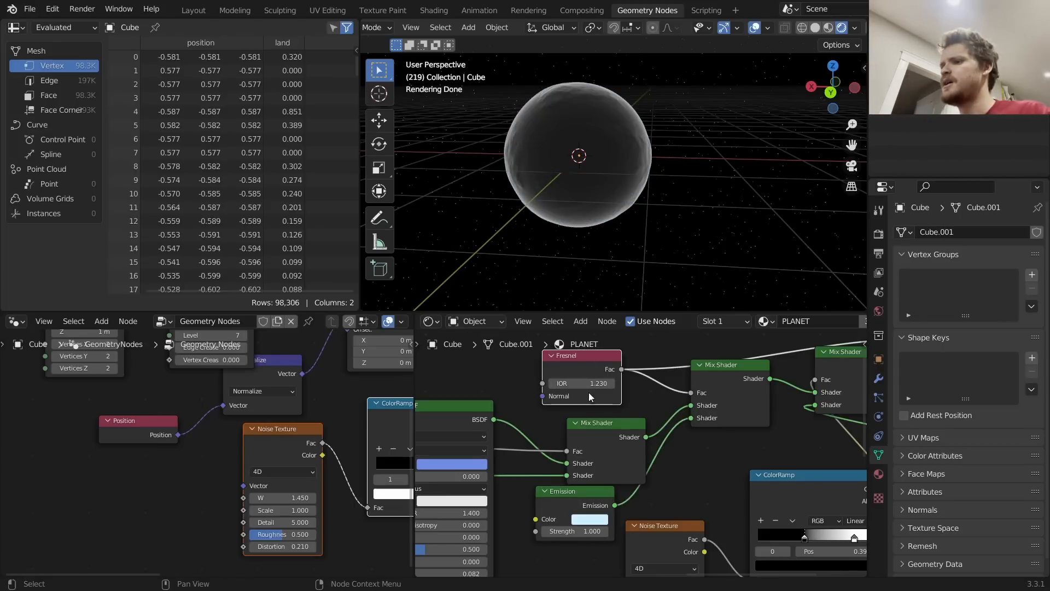
Set the atmosphere Emission strength to 0.25 and reconnect the last Mix Shader to the Material Output's surface
left_click(591, 531)
type(".25")
key("Return")
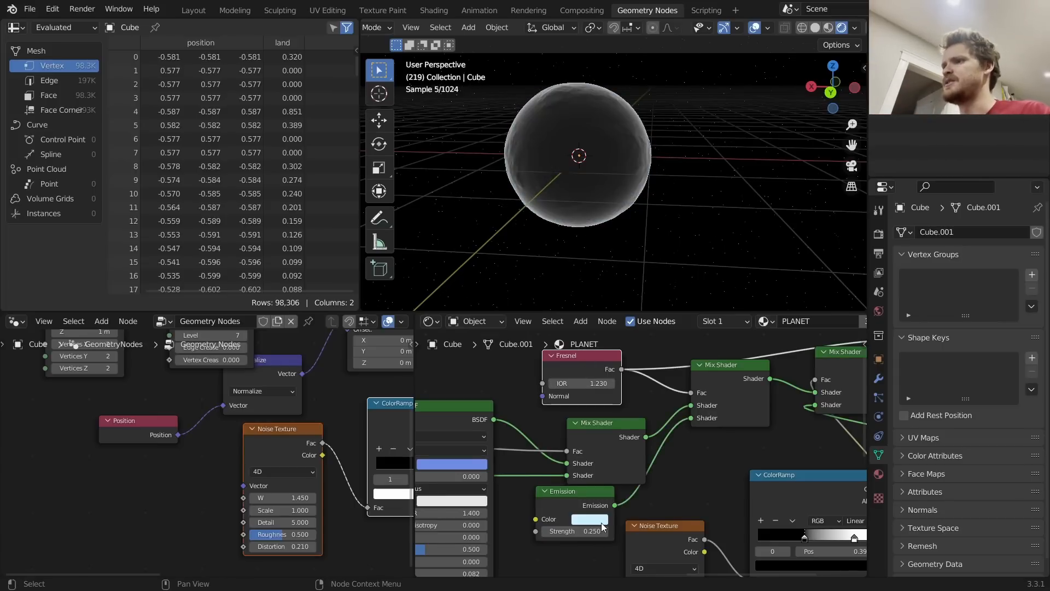
scroll(963, 395, "down", 2)
scroll(764, 406, "down", 5)
middle_click_drag(761, 402, 615, 414)
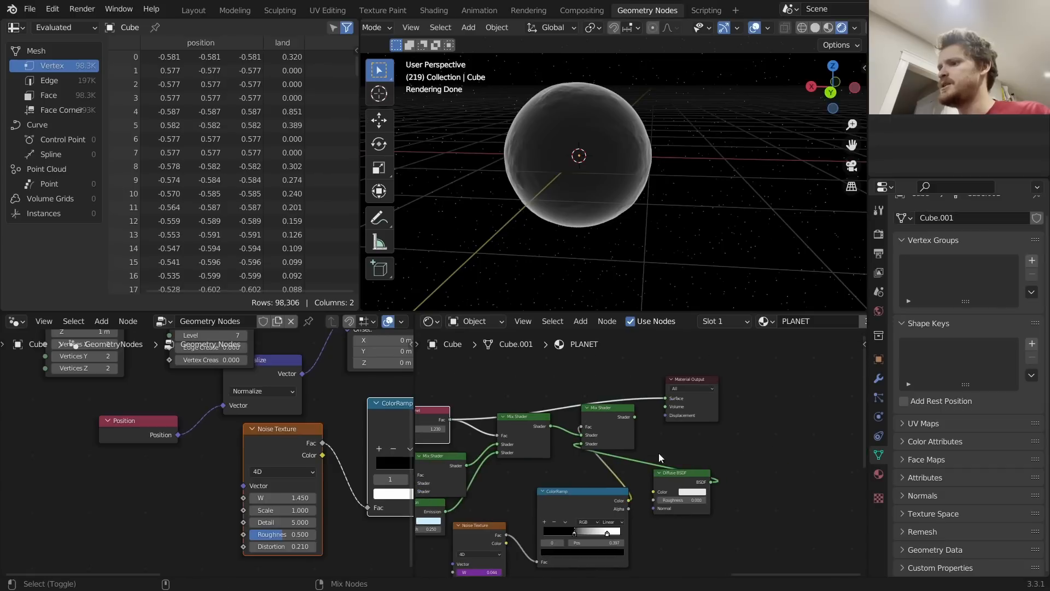
left_click(620, 419, "ctrl+shift")
middle_click_drag(531, 449, 719, 395)
scroll(624, 451, "up", 4)
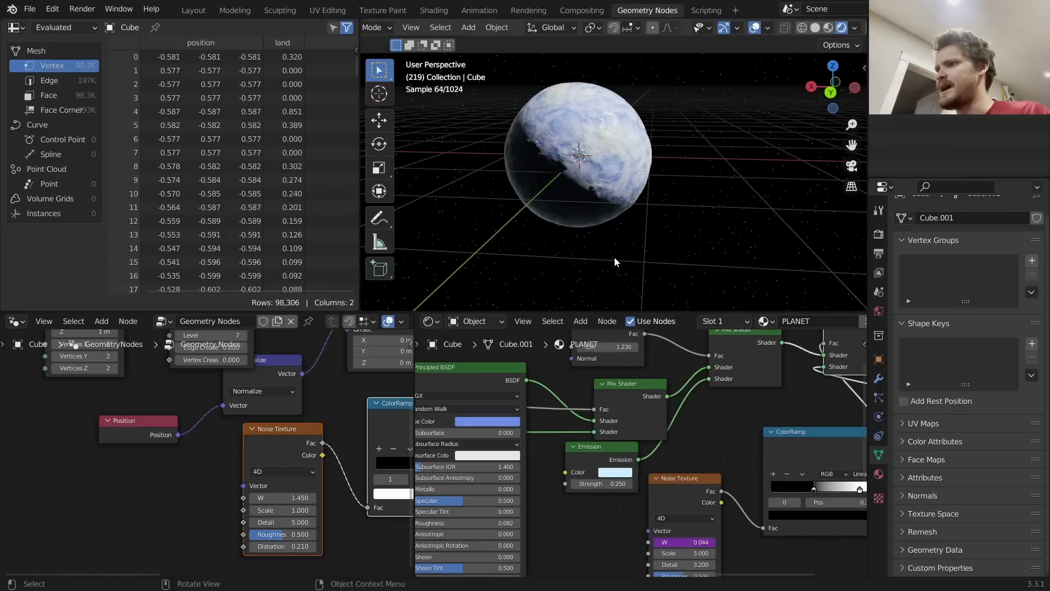
scroll(574, 181, "up", 4)
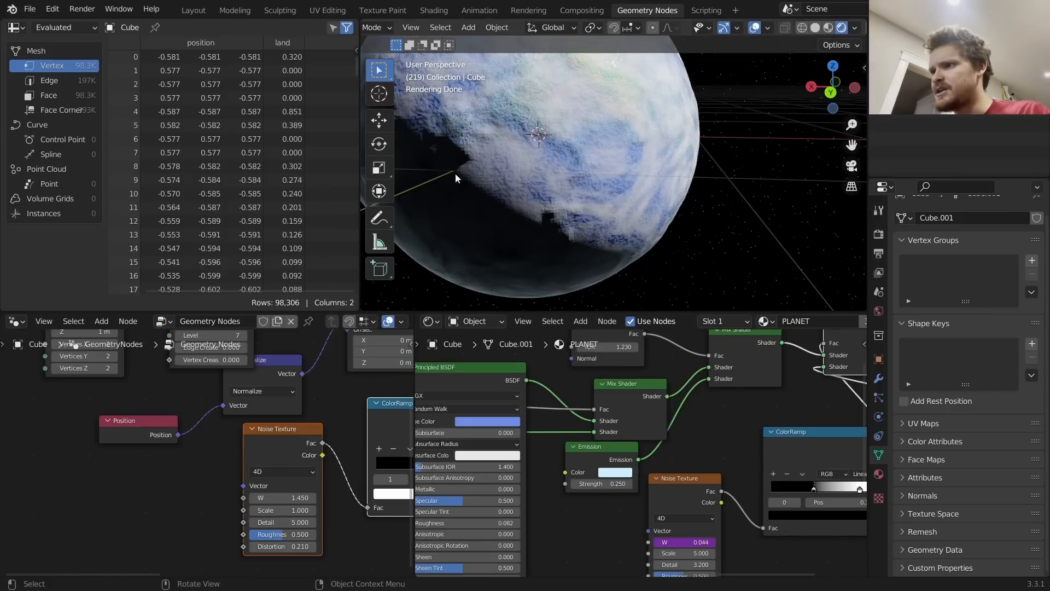
Insert a Set Shade Smooth node between Set Material and Group Output in the planet's geometry nodes
scroll(181, 416, "down", 6)
key("shift+a")
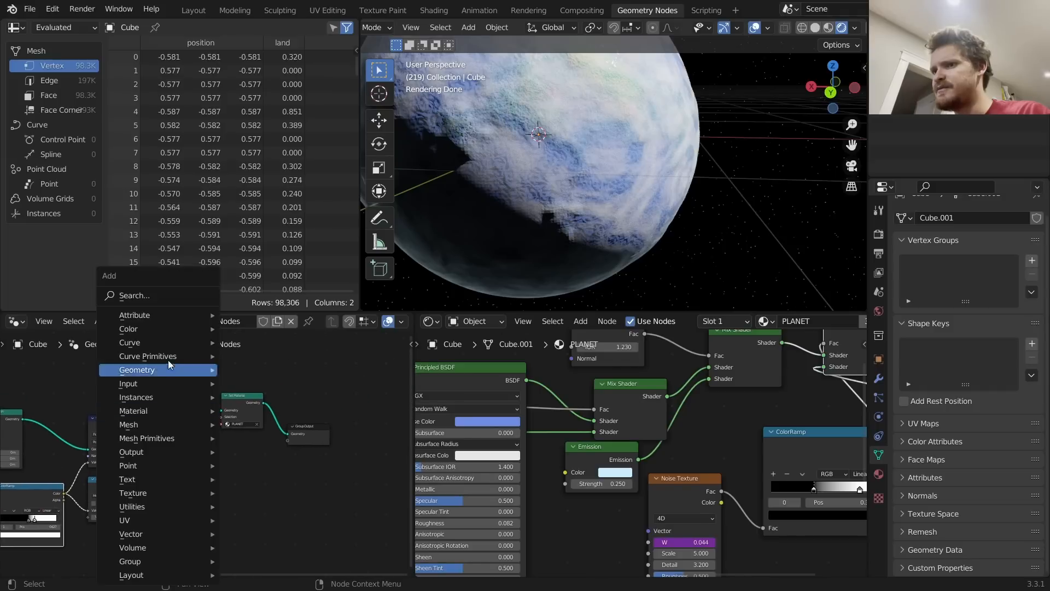
left_click(147, 294)
type("shad")
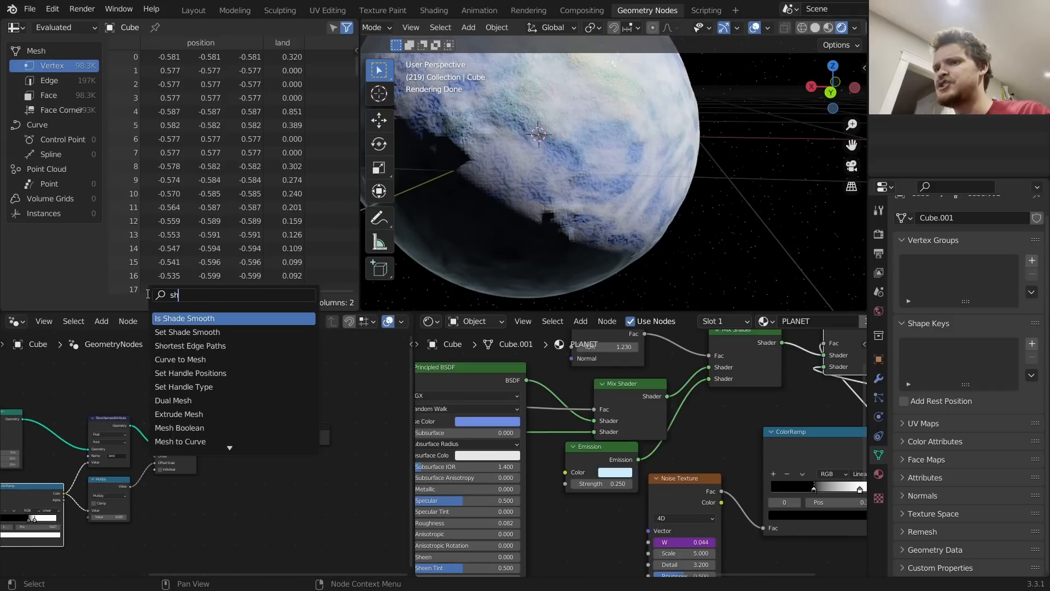
left_click(187, 331)
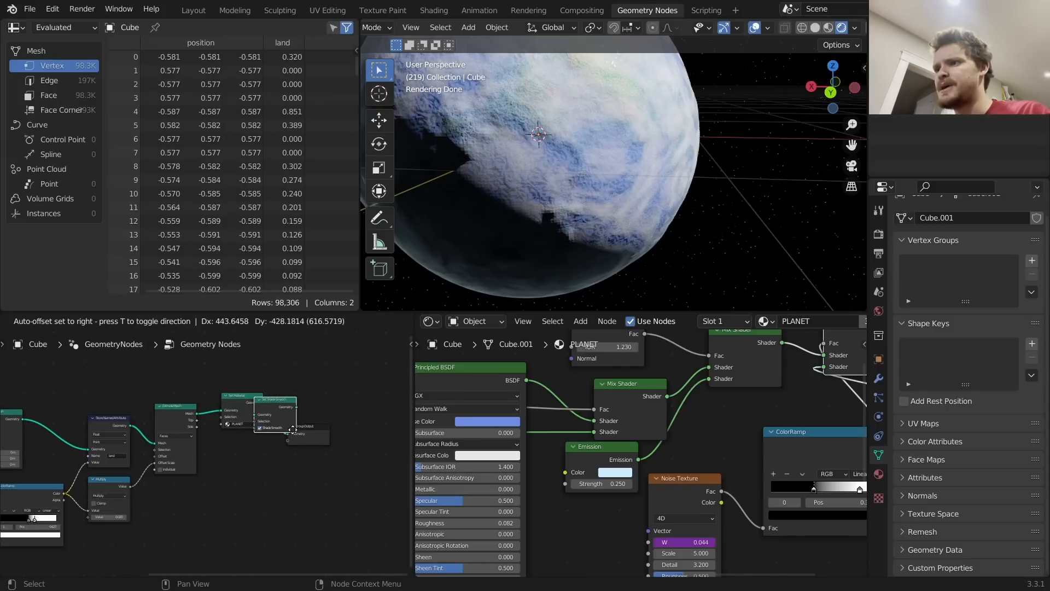
left_click(296, 431)
Compare the planet's surface up close with and without the Set Shade Smooth node by undoing and redoing its insertion
scroll(617, 214, "up", 3)
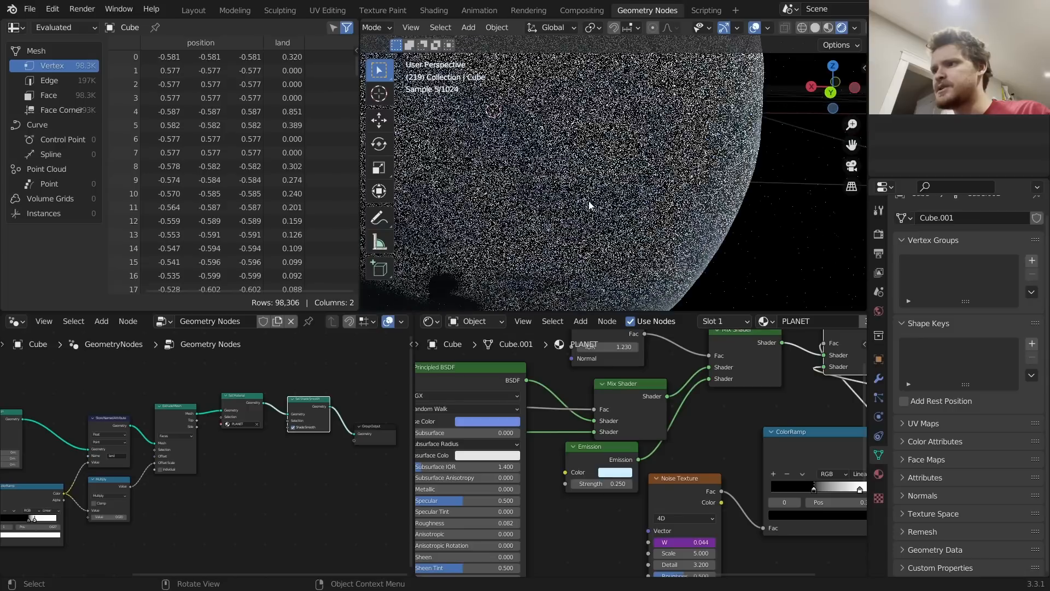
scroll(587, 206, "up", 3)
key("ctrl+z")
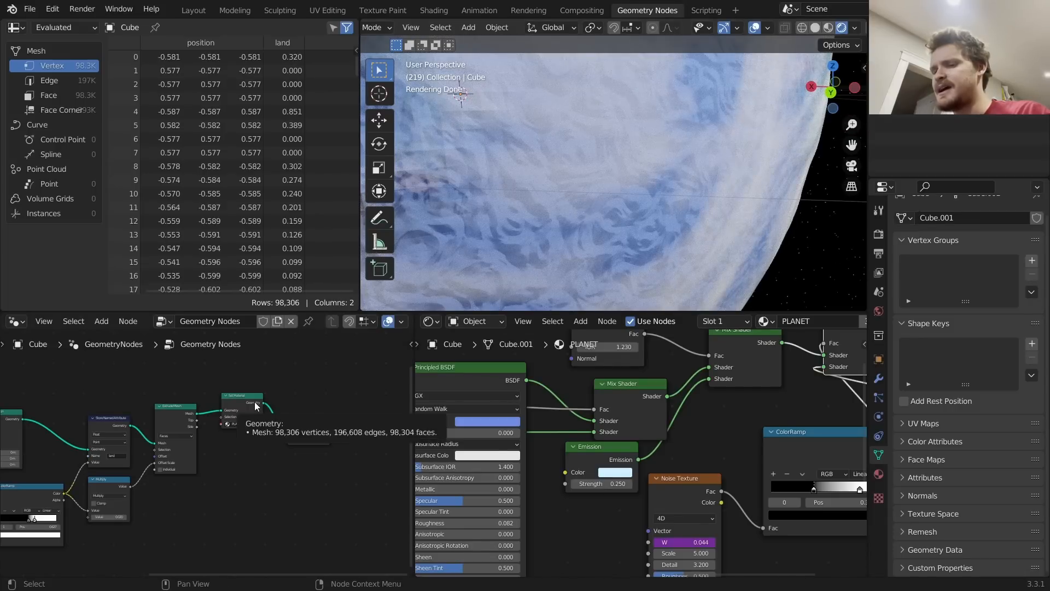
key("ctrl+shift+z")
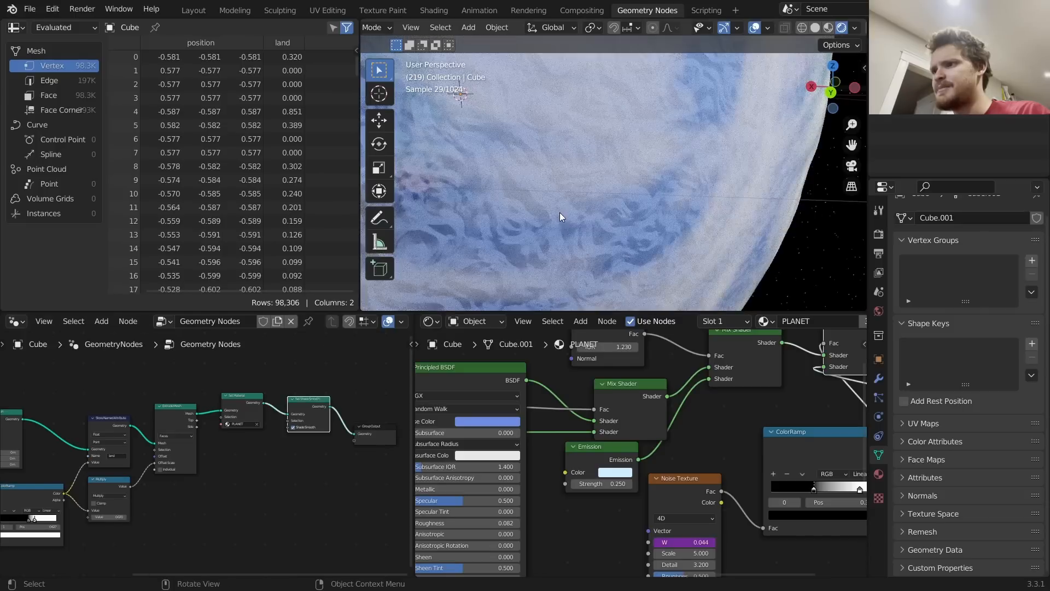
scroll(564, 208, "down", 6)
middle_click_drag(606, 198, 619, 211, "shift")
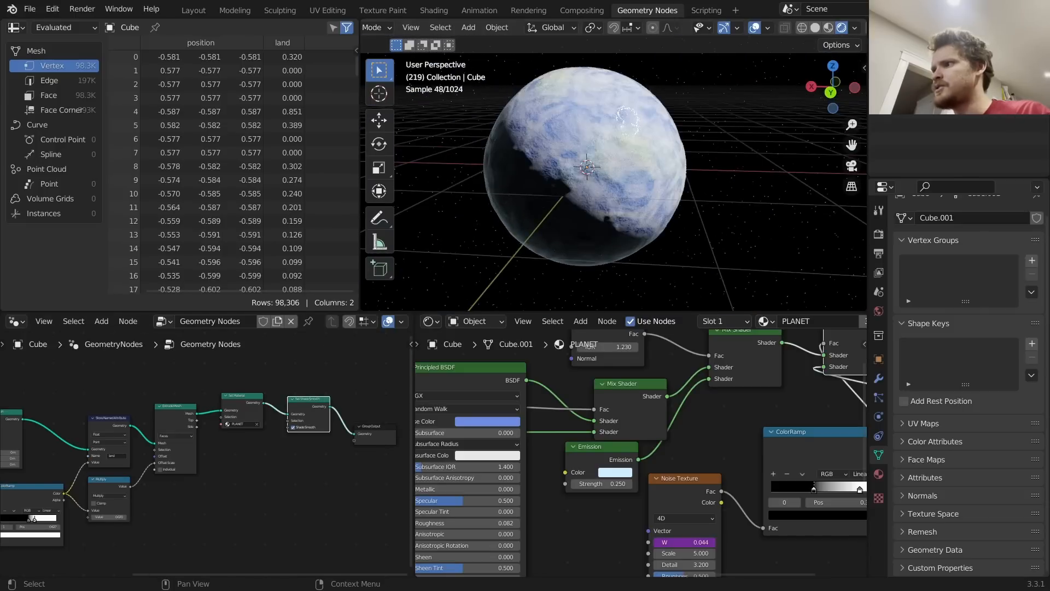
Select the sun light and set its angle to 26.8° to soften the planet's shadow edge
left_click(924, 99)
scroll(616, 152, "up", 2)
scroll(616, 152, "down", 5)
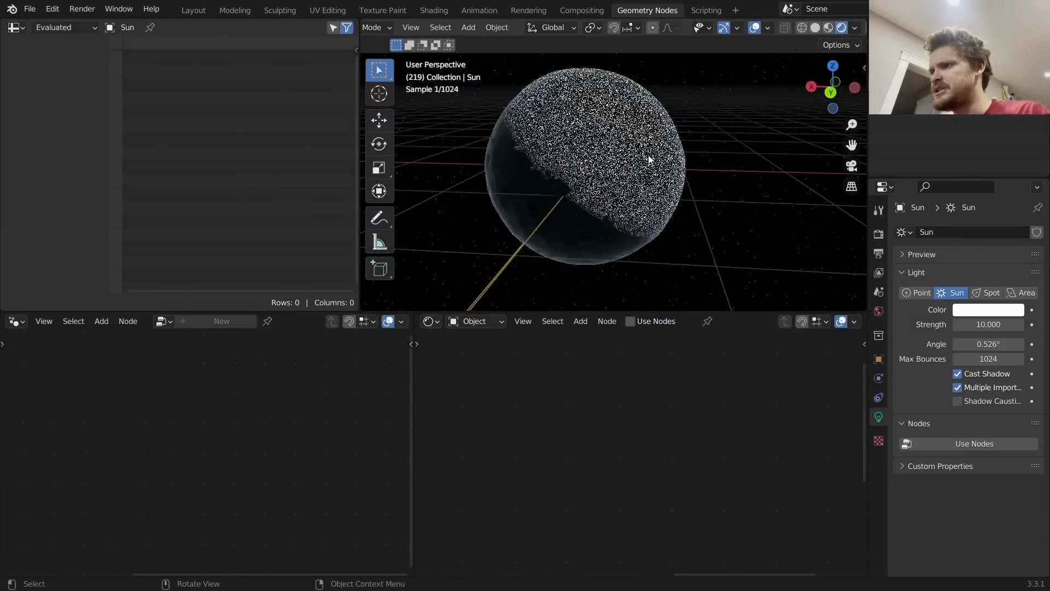
key("r")
key("Escape")
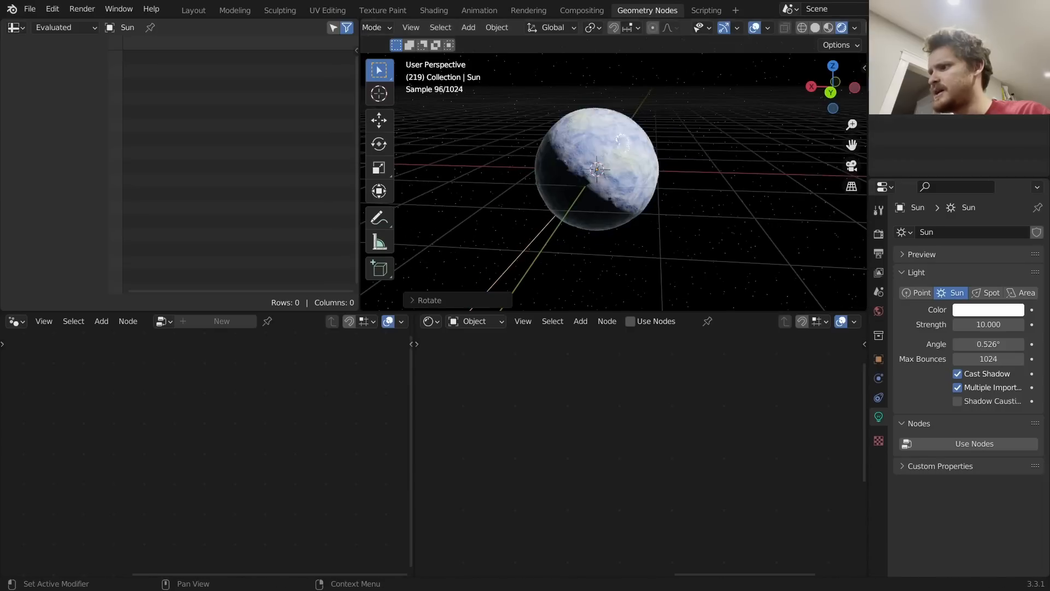
left_click_drag(988, 344, 1028, 344)
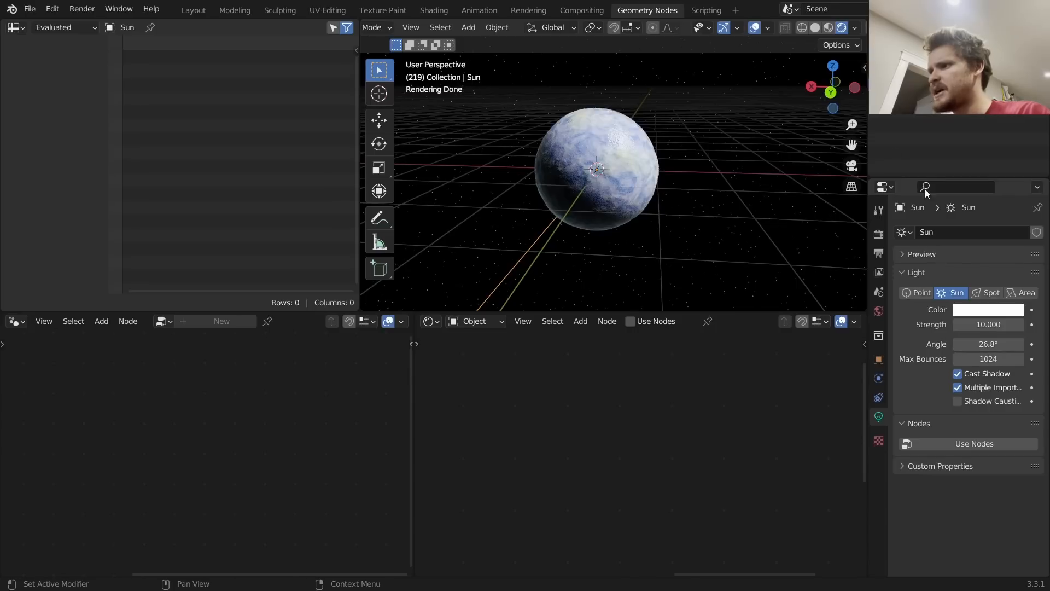
middle_click_drag(711, 169, 685, 172)
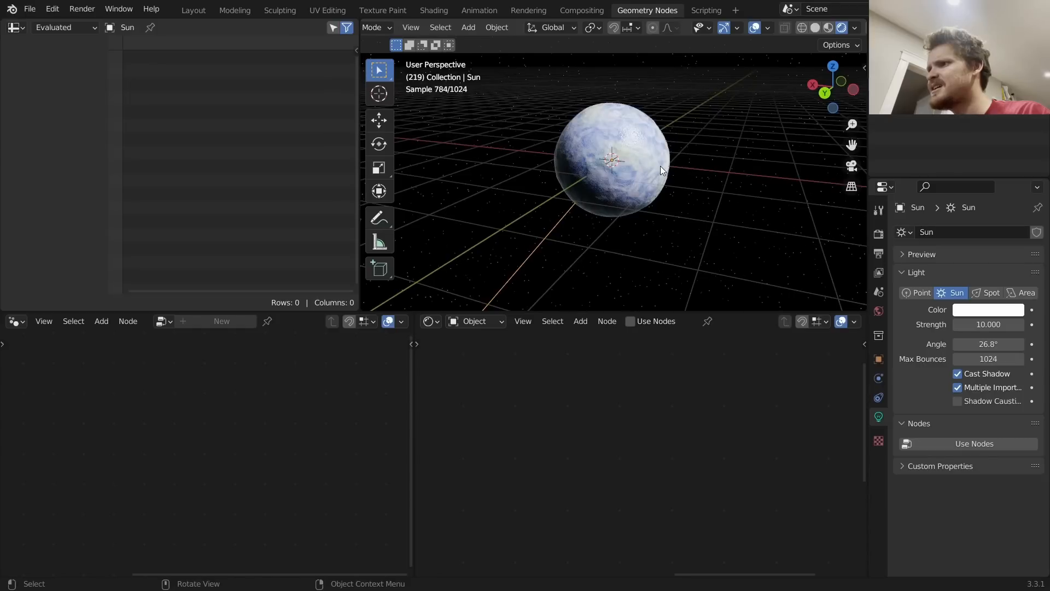
Select the planet, move the cloud ColorRamp's black stop to position 0.509, and undo the annotation stroke in the viewport
scroll(661, 165, "up", 3)
left_click(641, 146)
middle_click_drag(768, 468, 519, 524)
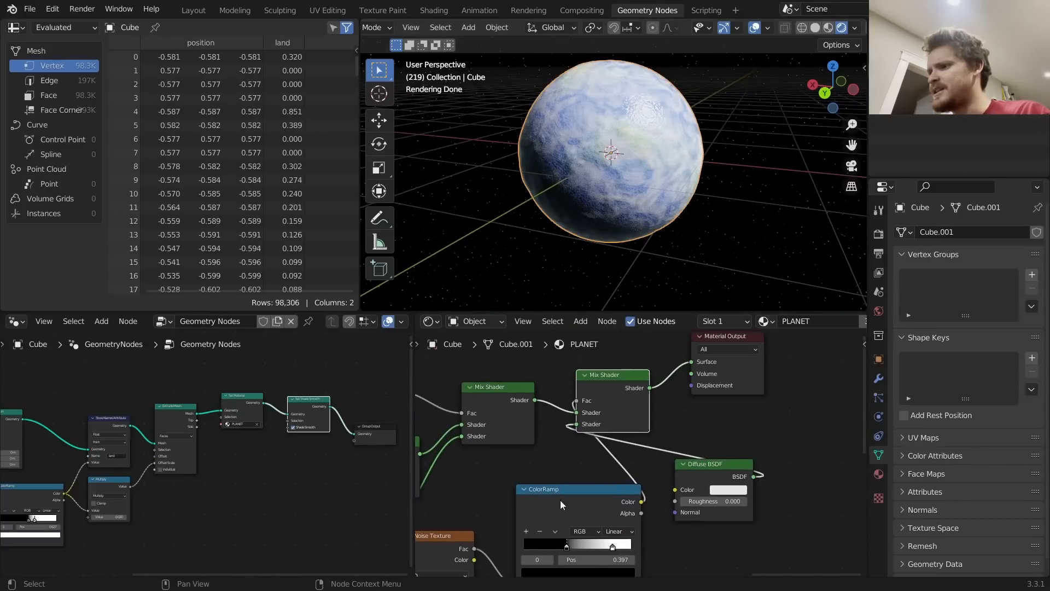
middle_click_drag(626, 447, 690, 405)
mouse_move(639, 509)
left_mouse_down()
mouse_move(672, 510)
mouse_move(654, 509)
left_mouse_up()
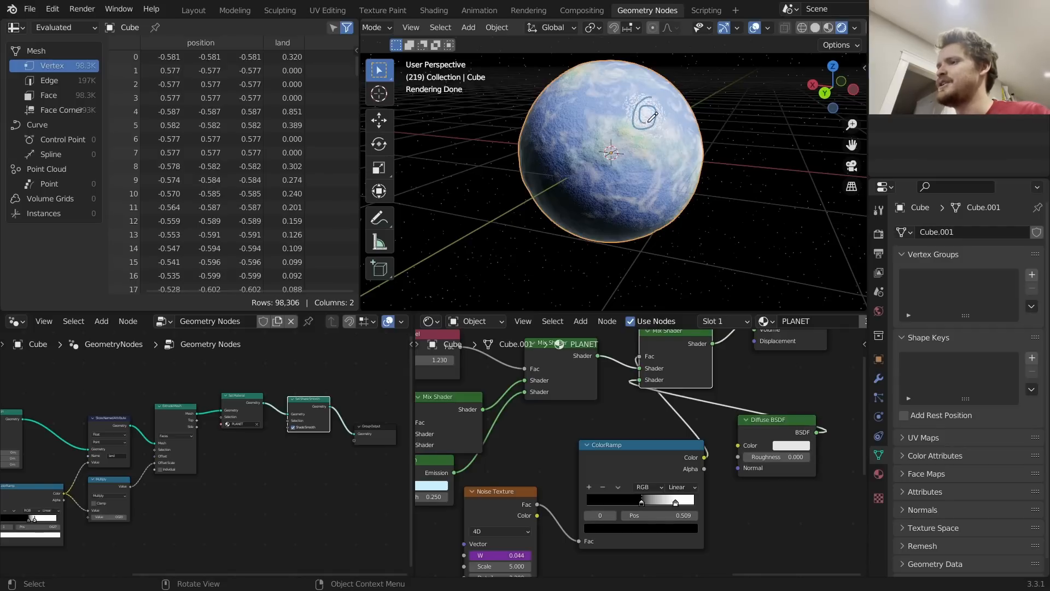
key("ctrl+z")
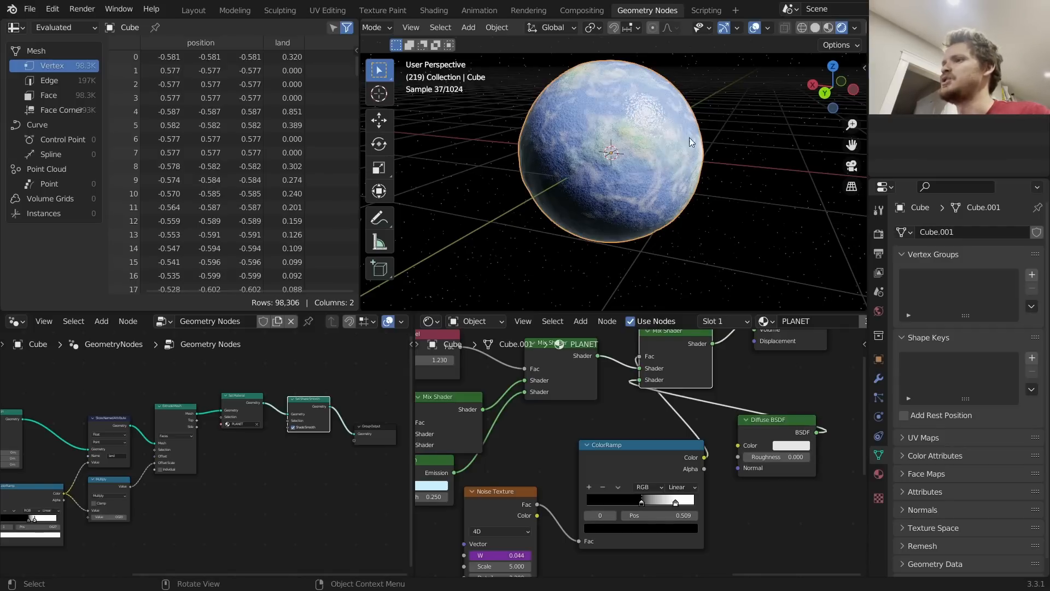
scroll(737, 206, "down", 2)
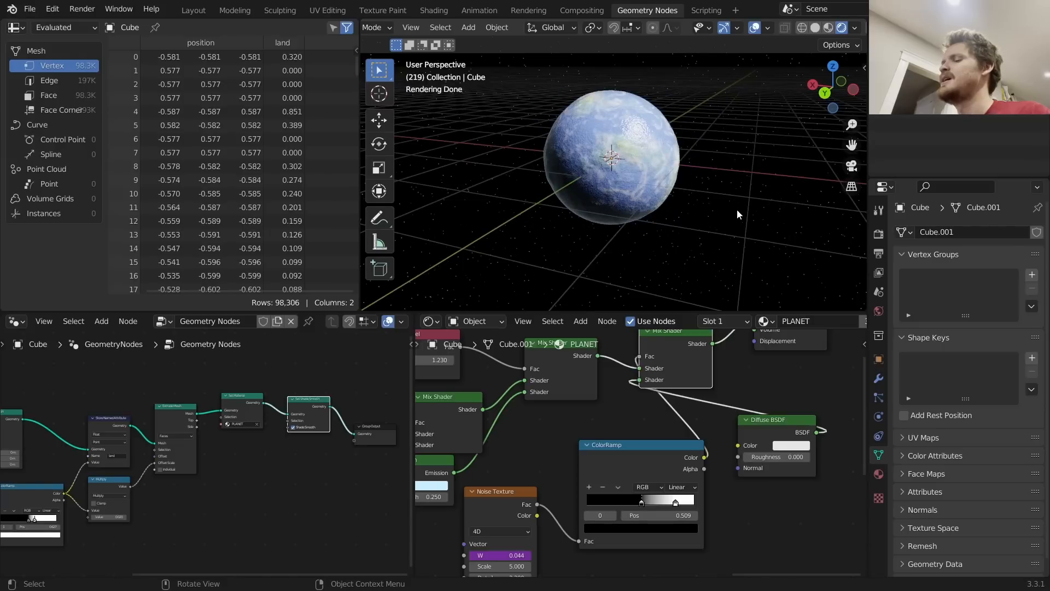
Change the atmosphere Emission color to a deeper blue with hue 0.611 and saturation 0.660
middle_click_drag(515, 455, 771, 424)
scroll(771, 424, "up", 3)
left_click(678, 461)
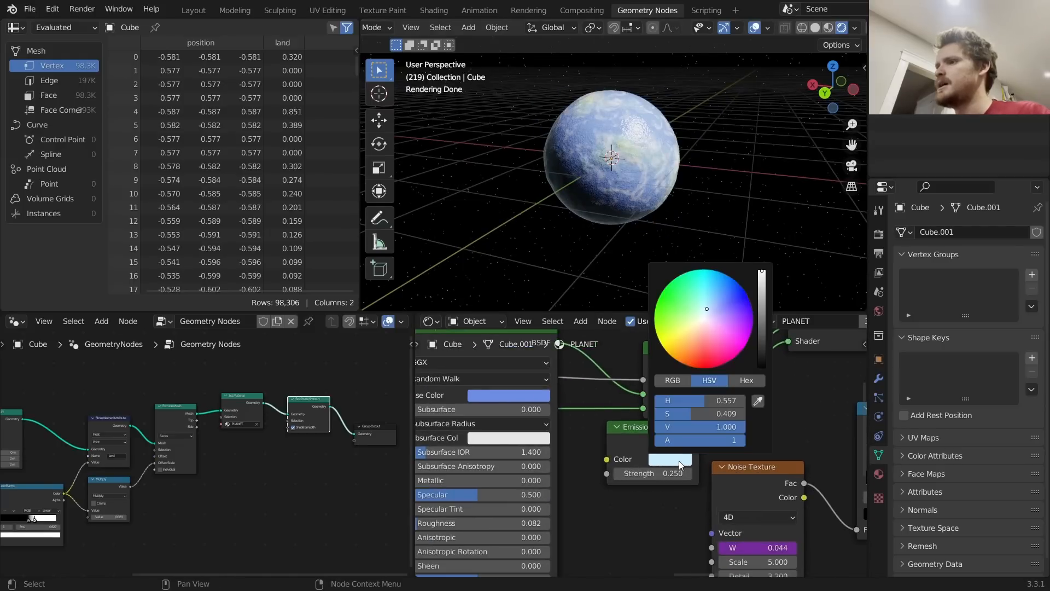
left_click(714, 303)
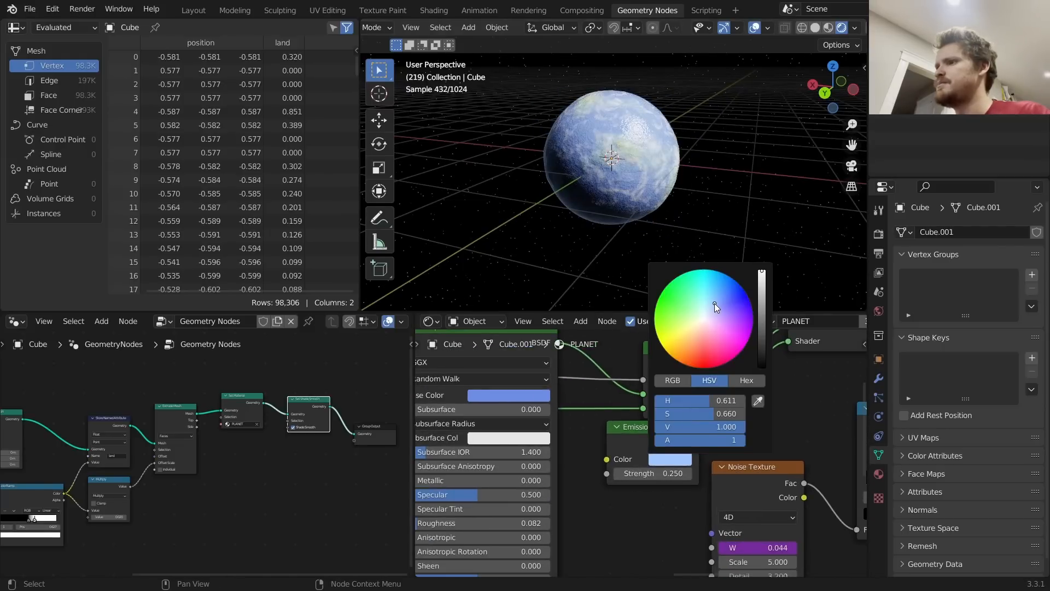
Try a red base color on the planet's Principled BSDF, and undo it
left_click(503, 396)
left_click(525, 303)
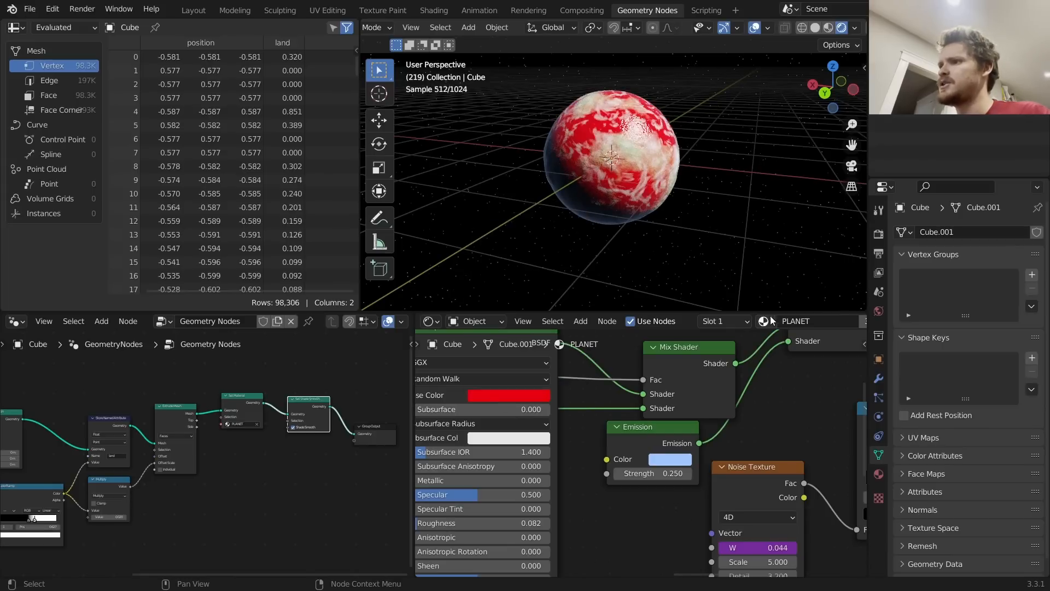
key("ctrl+z")
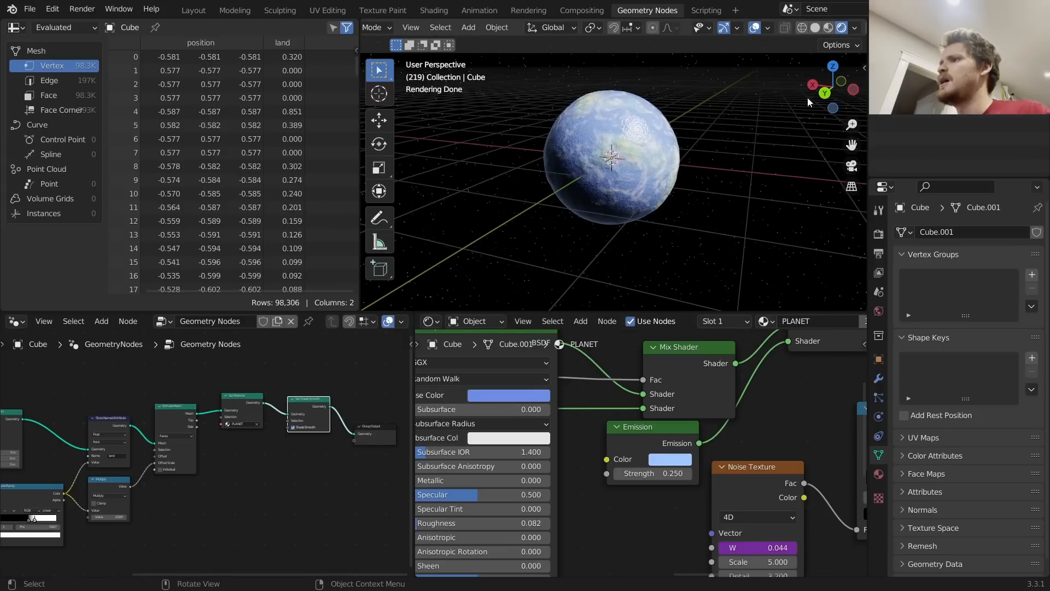
Hide the viewport overlays, and set the color management look to High Contrast with exposure 0.426 and gamma 0.934
left_click(754, 28)
middle_click_drag(615, 161, 629, 164)
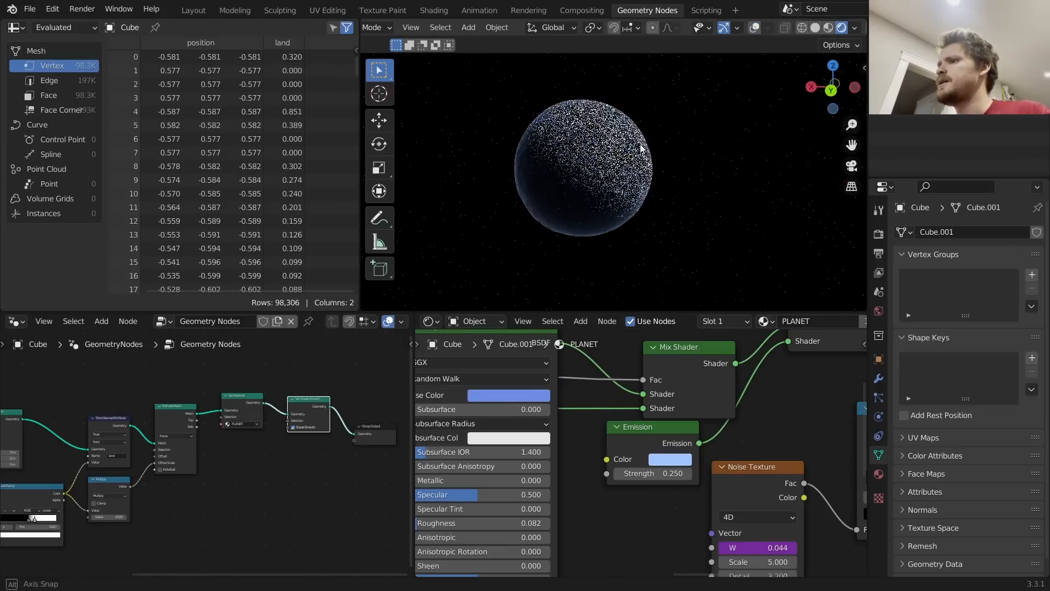
left_click(878, 234)
scroll(959, 524, "down", 10)
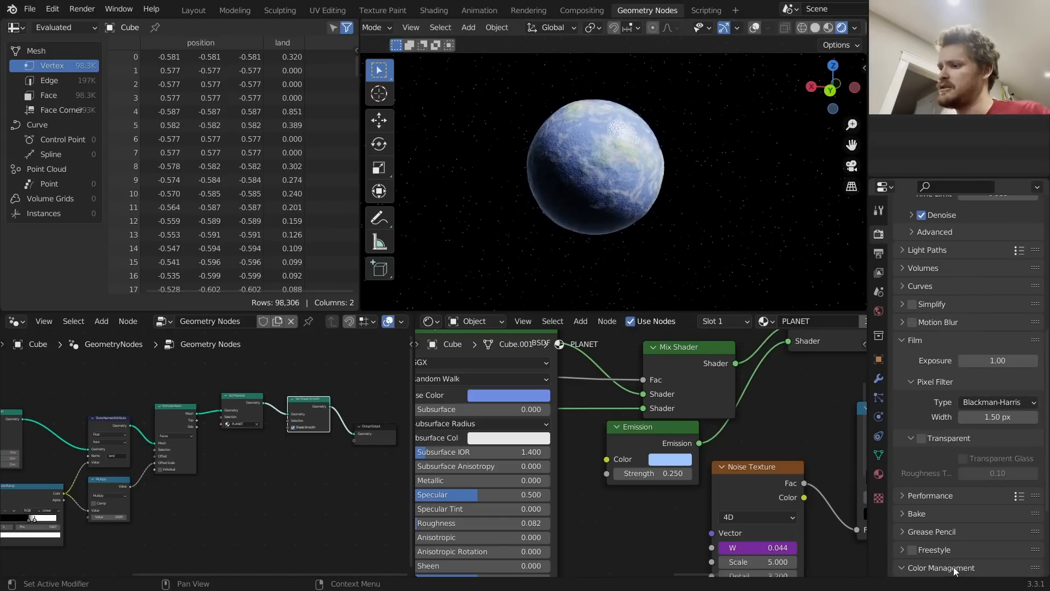
left_click(944, 567)
scroll(952, 535, "down", 5)
left_click(982, 495)
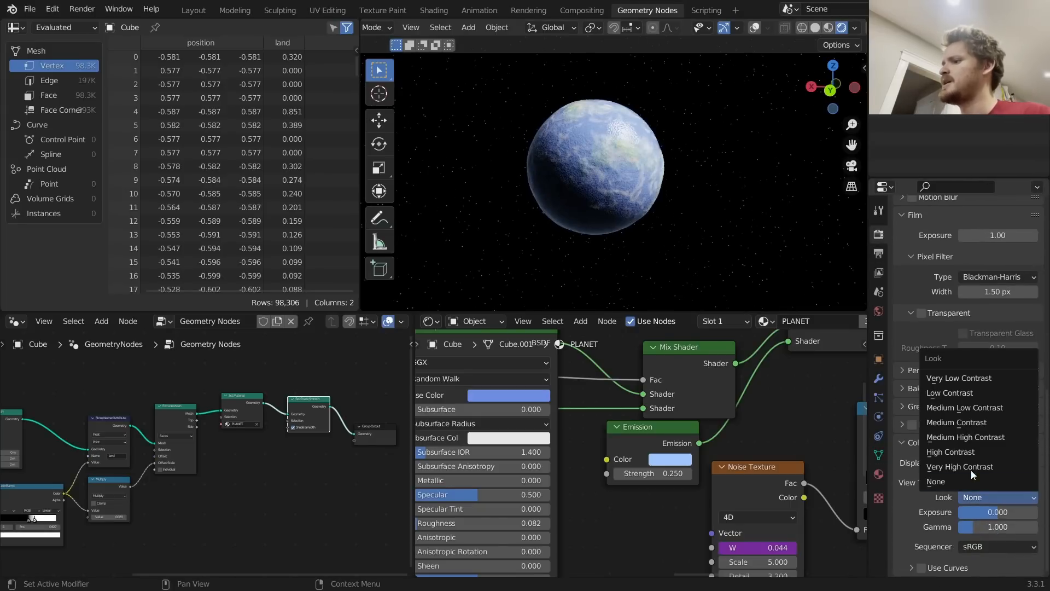
left_click(966, 454)
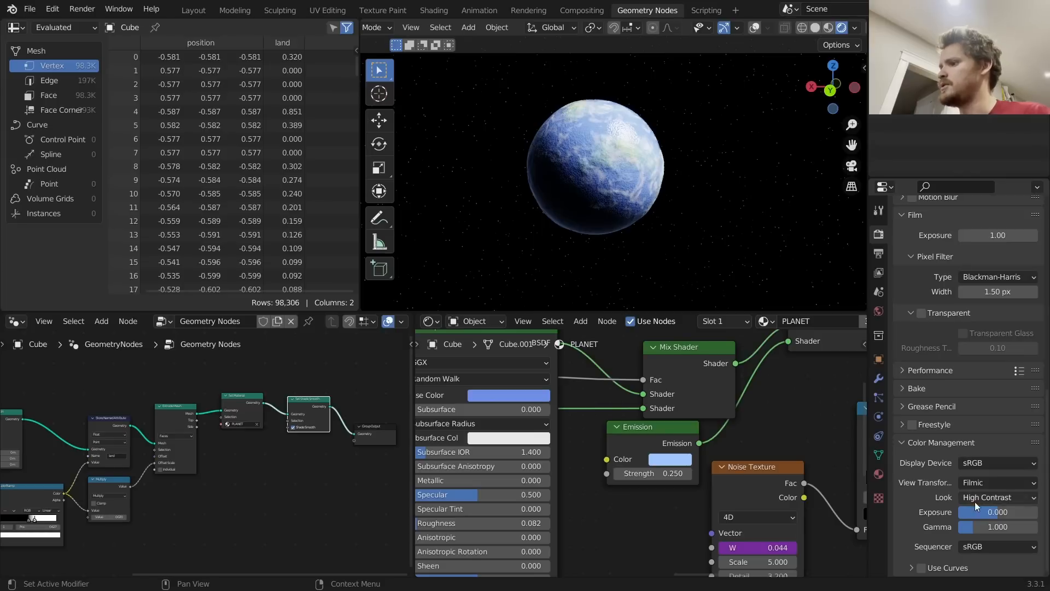
left_click_drag(983, 526, 996, 513)
middle_click_drag(644, 185, 636, 195)
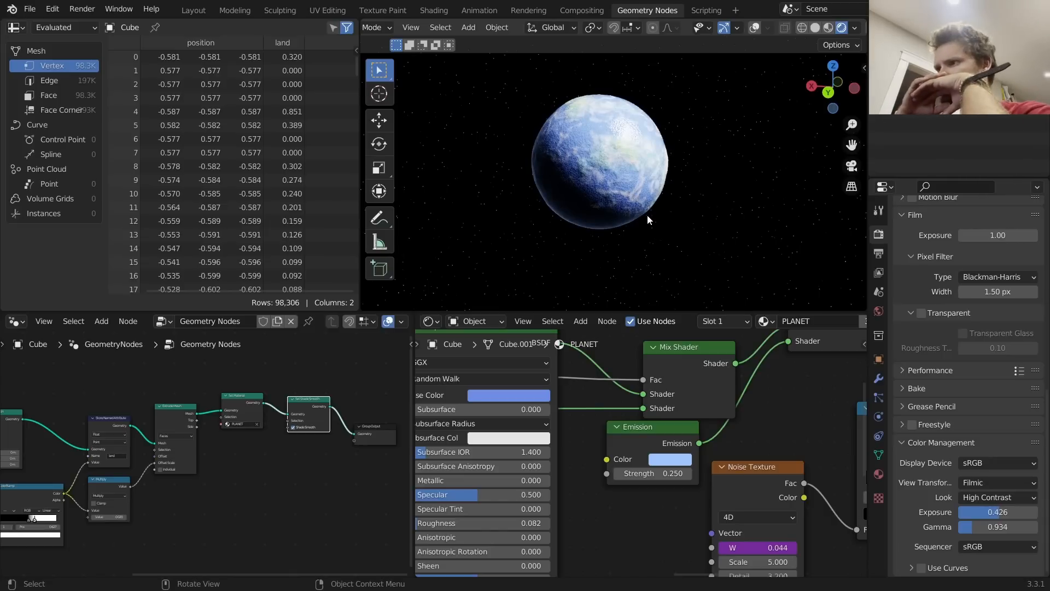
Drop the Subdivision Surface level to 1 in the planet's geometry nodes, and step it back up to 7
middle_click_drag(60, 445, 37, 426)
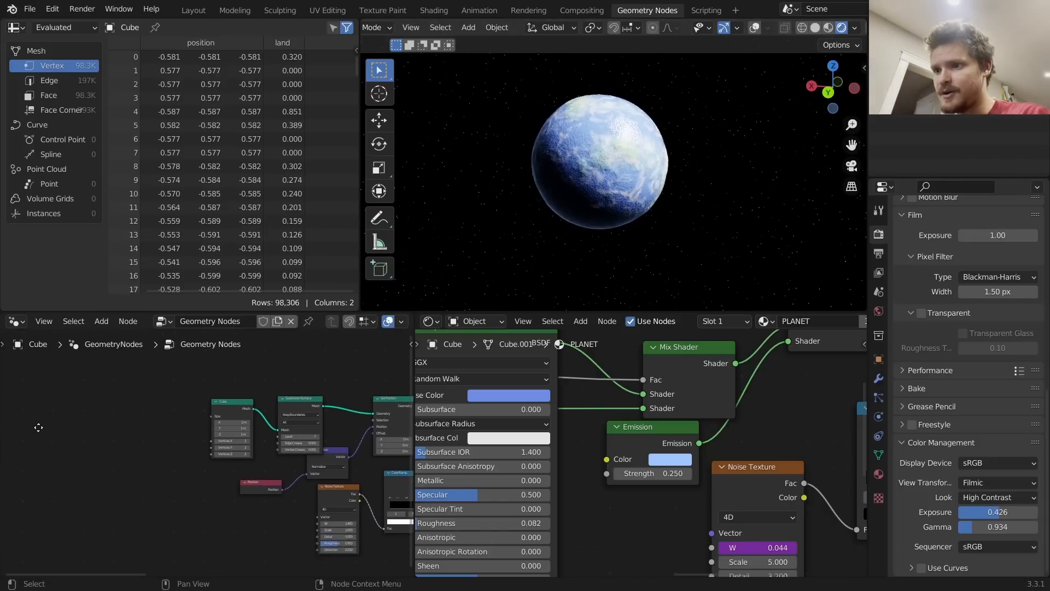
scroll(304, 457, "up", 5)
left_click(342, 429)
type("1")
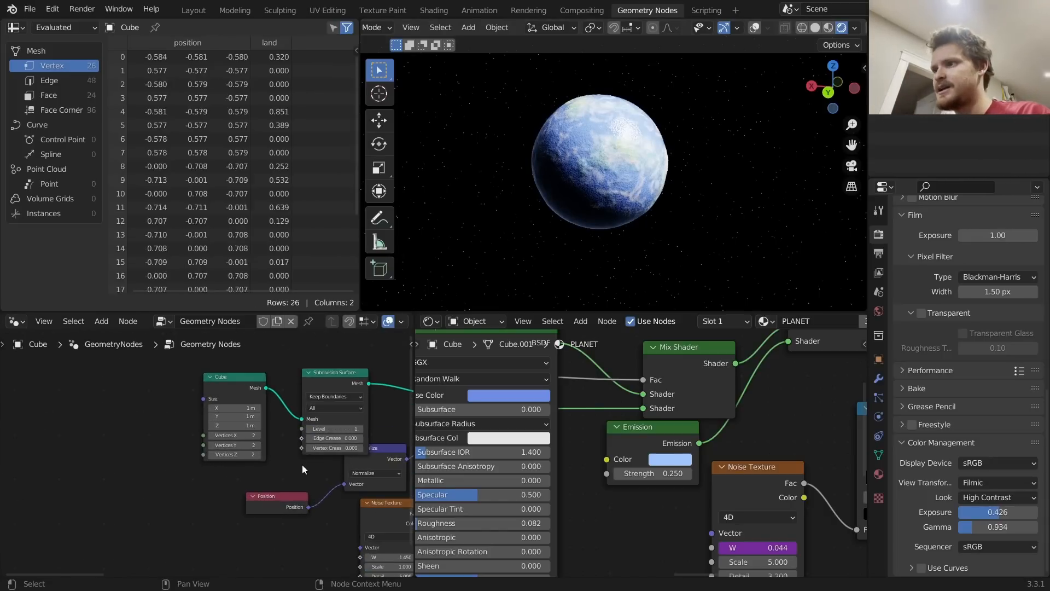
key("Return")
left_click(360, 429)
left_click(361, 429)
left_click(361, 429)
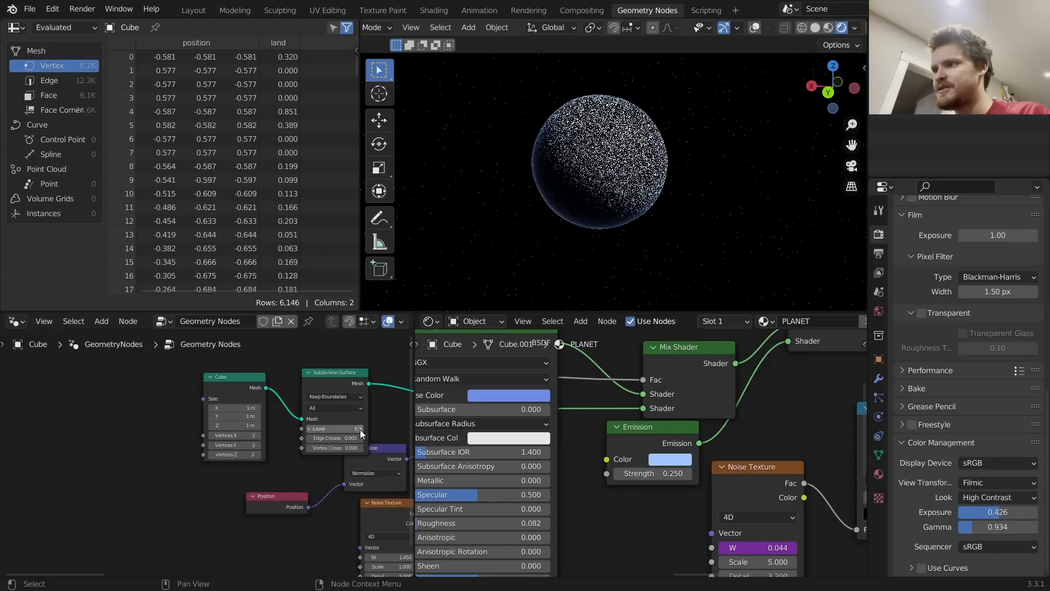
left_click(361, 429)
key("Return")
Set the W value of the land Noise Texture in the geometry nodes to 3.730
middle_click_drag(395, 557, 292, 493)
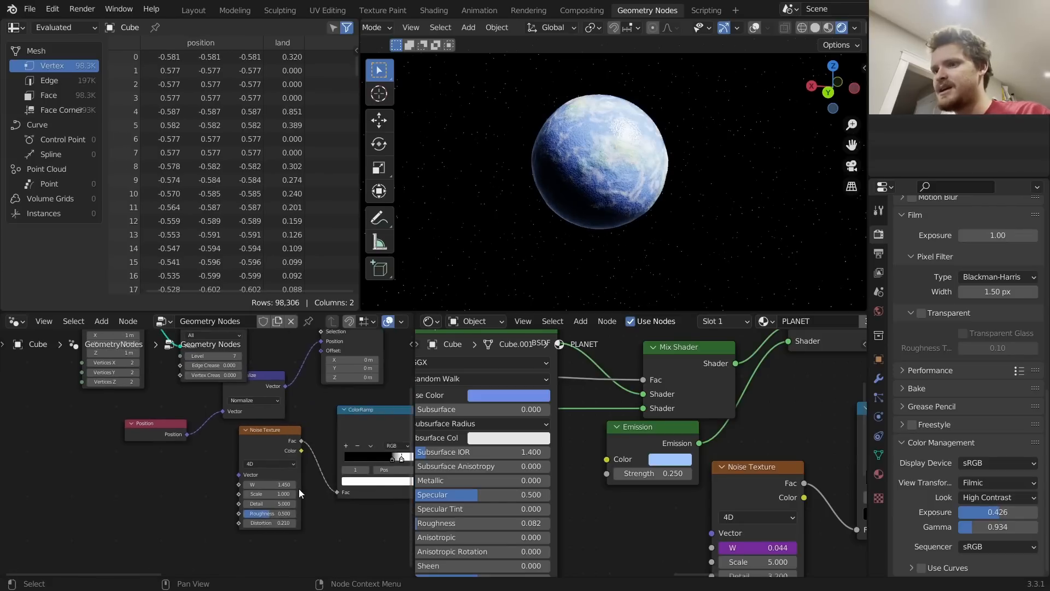
scroll(292, 493, "up", 3)
left_click_drag(292, 493, 454, 493, "shift")
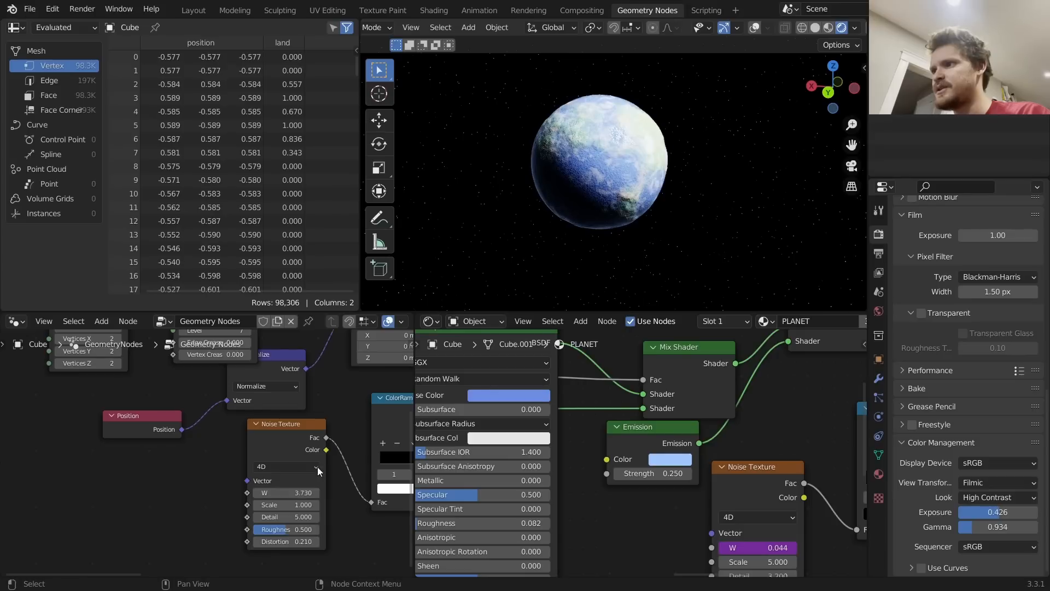
middle_click_drag(297, 494, 150, 519)
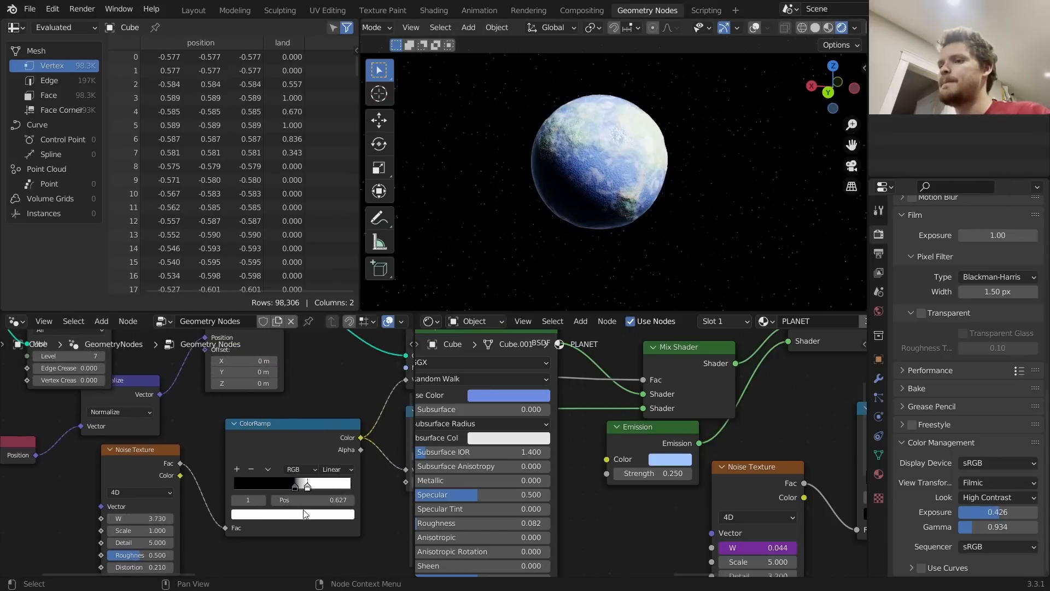
mouse_move(304, 500)
left_mouse_down("shift")
mouse_move(257, 500)
mouse_move(321, 496)
left_mouse_up("shift")
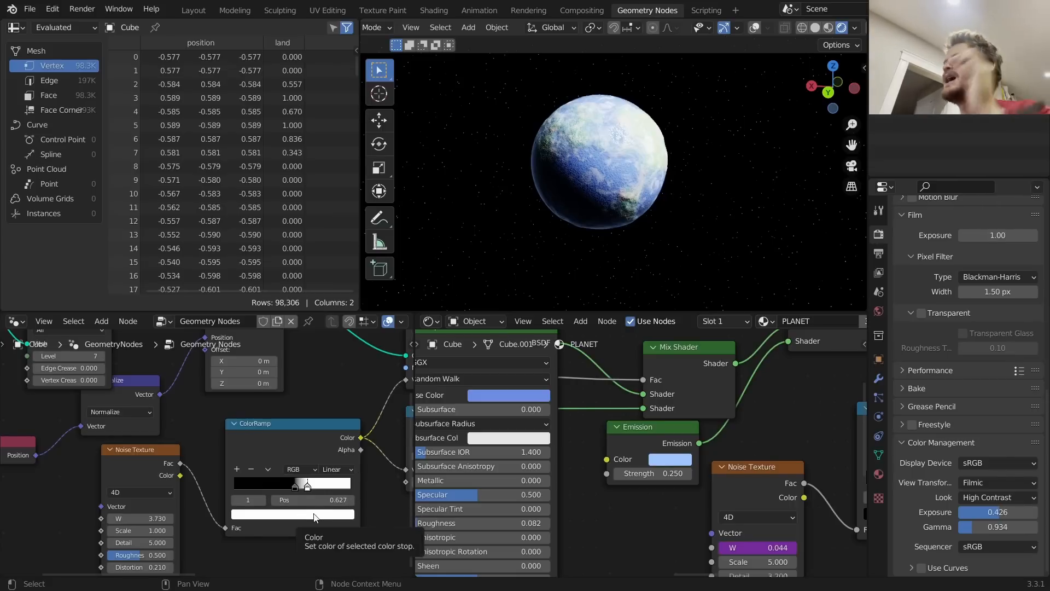
scroll(310, 432, "down", 5)
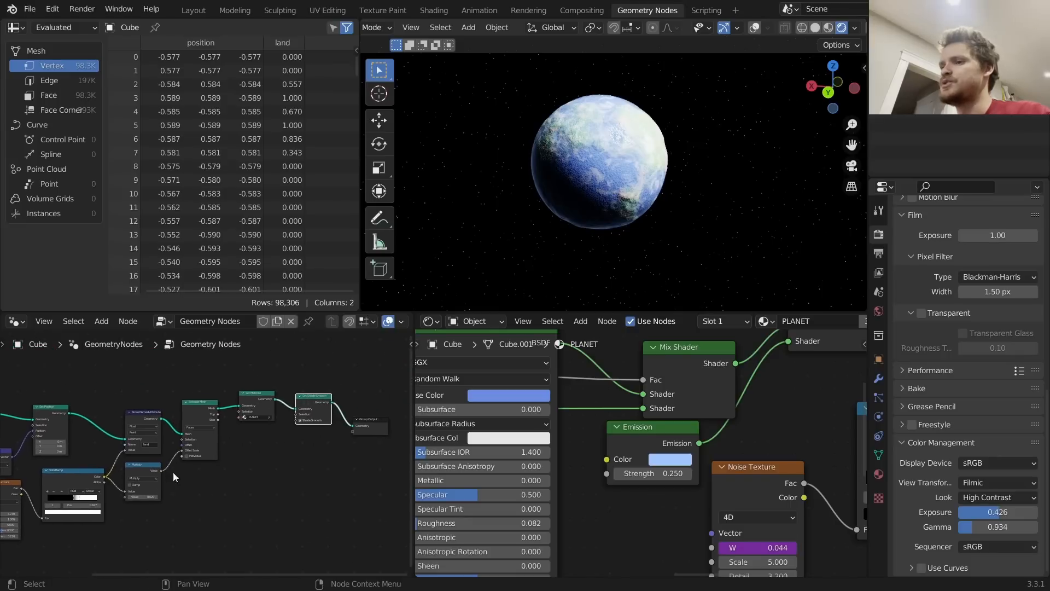
middle_click_drag(305, 432, 280, 425)
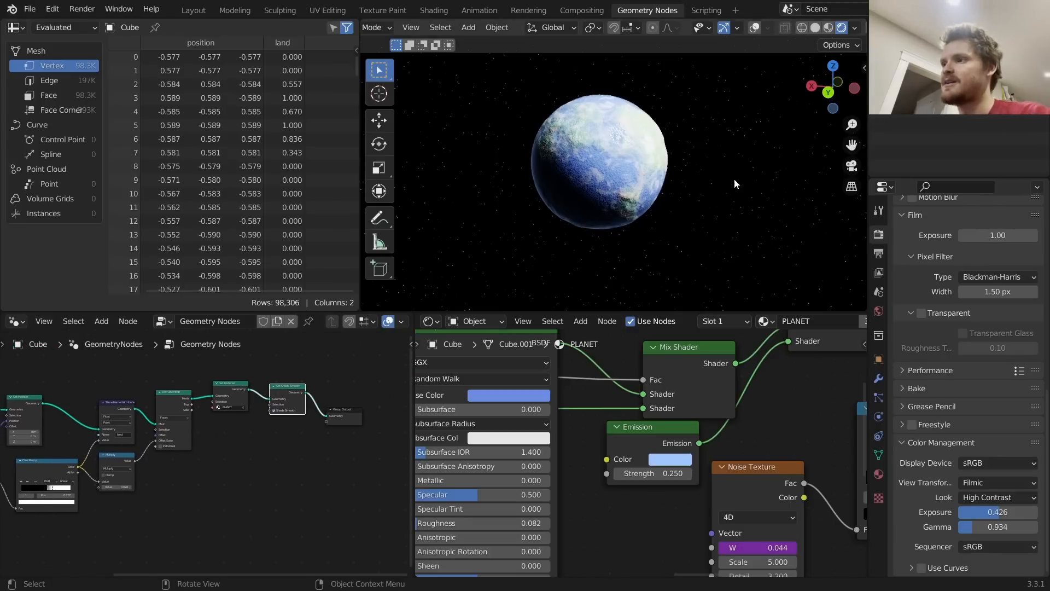
scroll(632, 205, "down", 2)
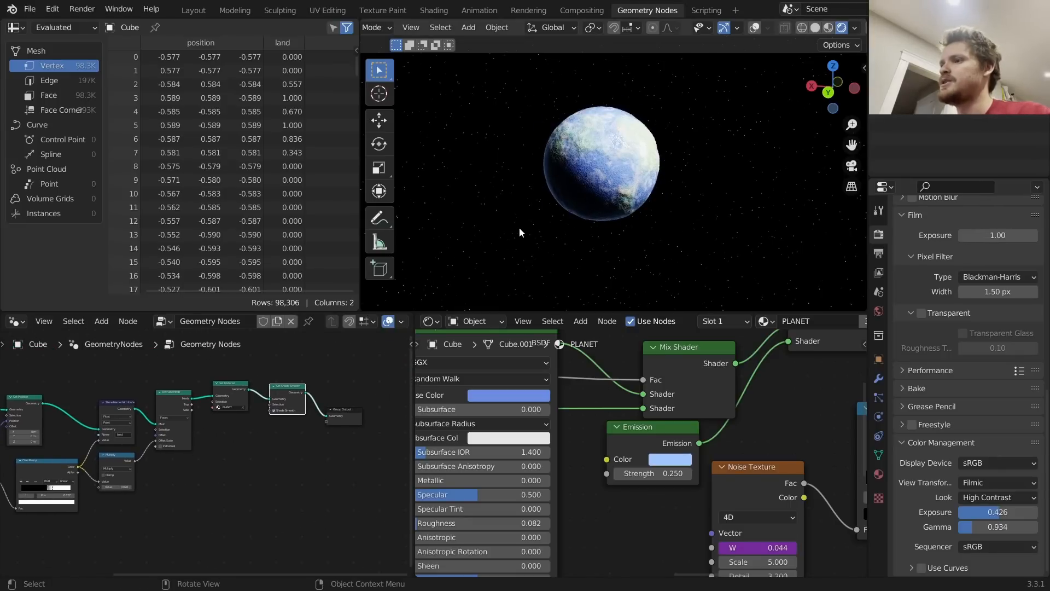
Show the viewport overlays and erase the annotation strokes drawn around the planet
left_click(755, 27)
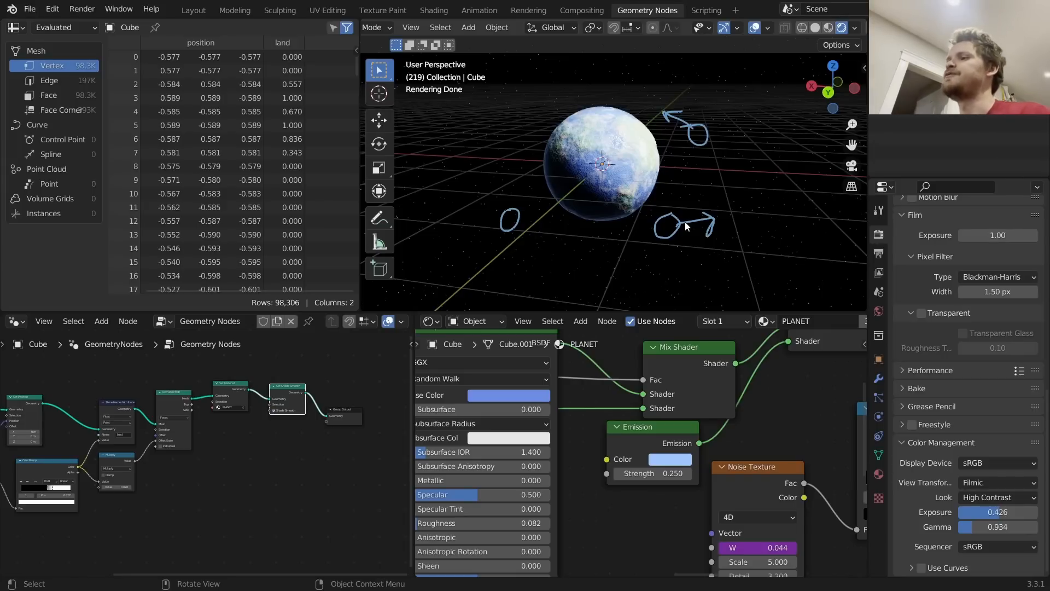
mouse_move(687, 225)
left_mouse_down("ctrl")
mouse_move(669, 225)
mouse_move(757, 185)
left_mouse_up("ctrl")
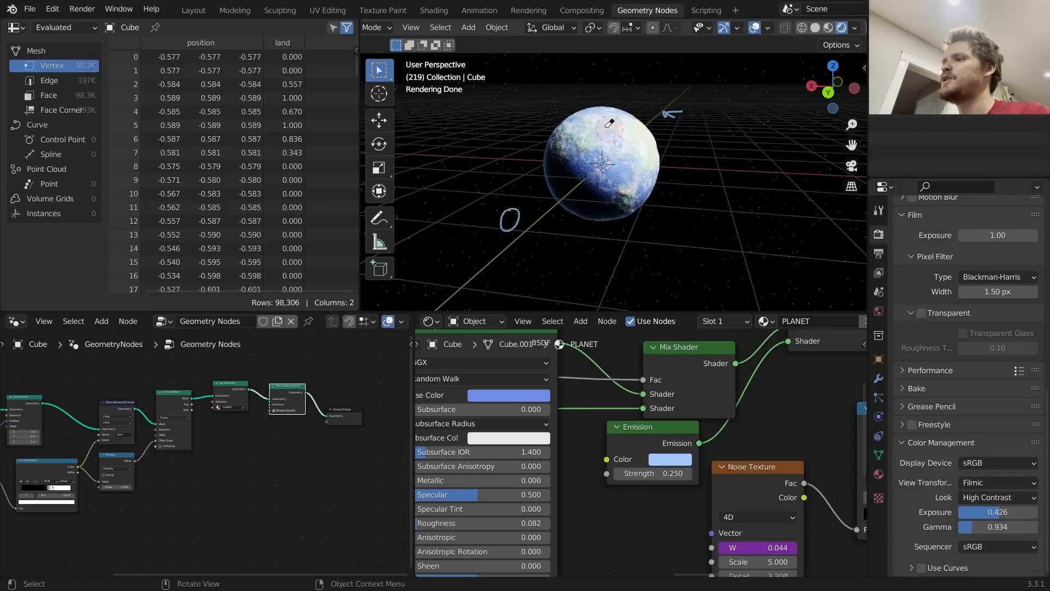
left_click_drag(550, 125, 557, 211, "ctrl")
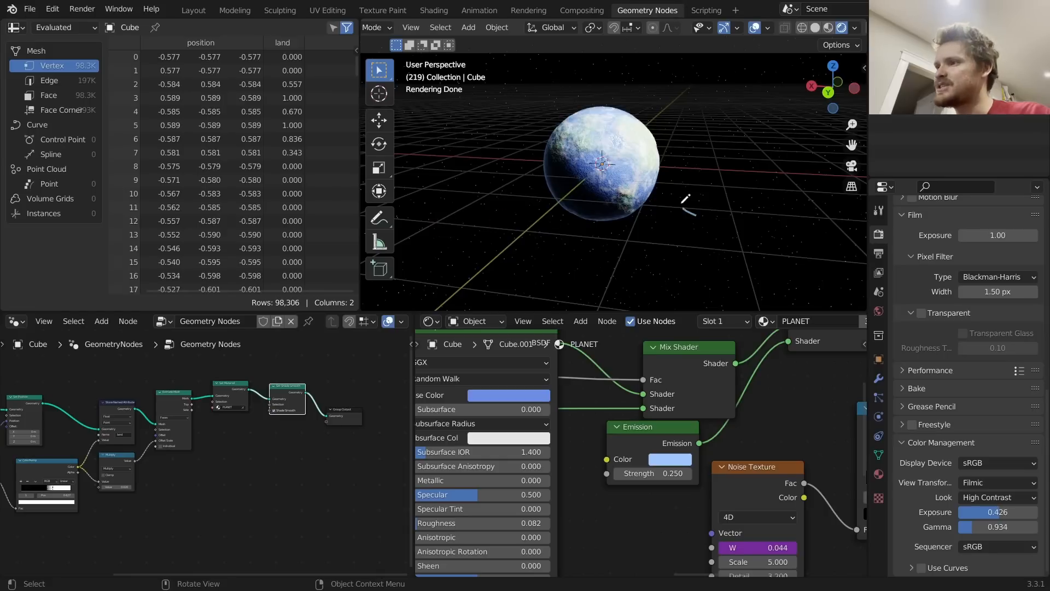
mouse_move(682, 203)
left_mouse_down()
mouse_move(612, 224)
mouse_move(605, 144)
left_mouse_up()
key("ctrl+z")
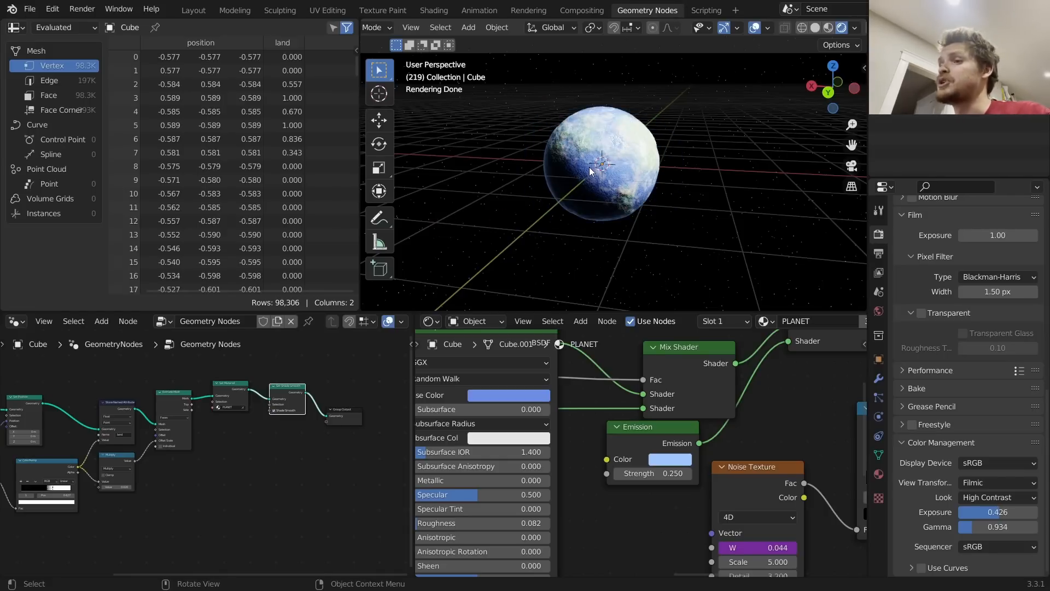
Add a Grid node to the geometry node tree beneath the Set Material node
scroll(315, 395, "up", 3)
key("shift+a")
left_click(230, 314)
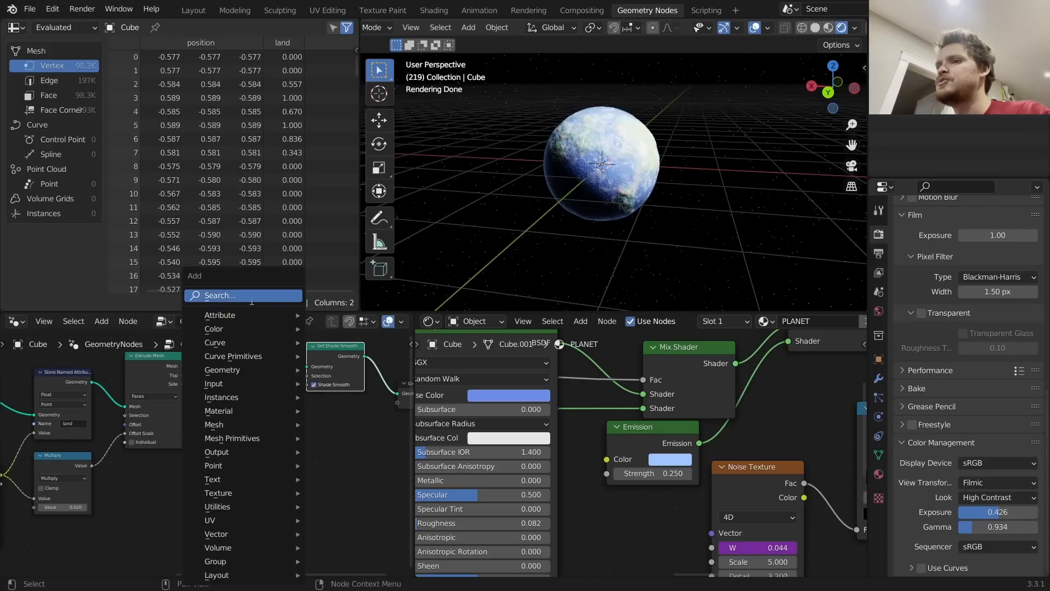
type("gr")
left_click(273, 325)
left_click(268, 469)
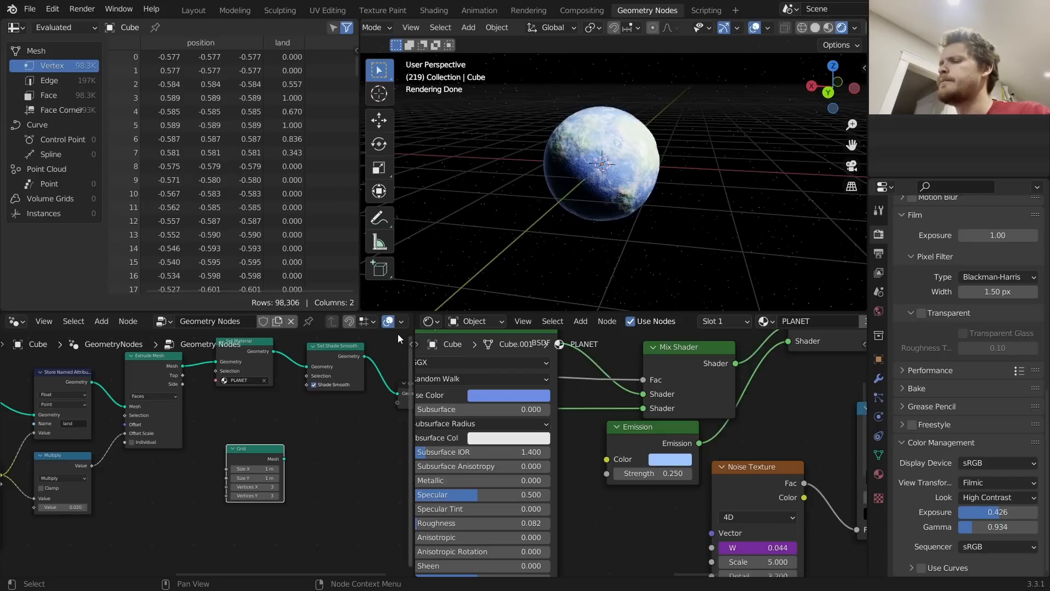
Join the Grid with the Set Shade Smooth geometry through Join Geometry, and set the grid's Size X and Y to 4.92 m
scroll(305, 402, "down", 2)
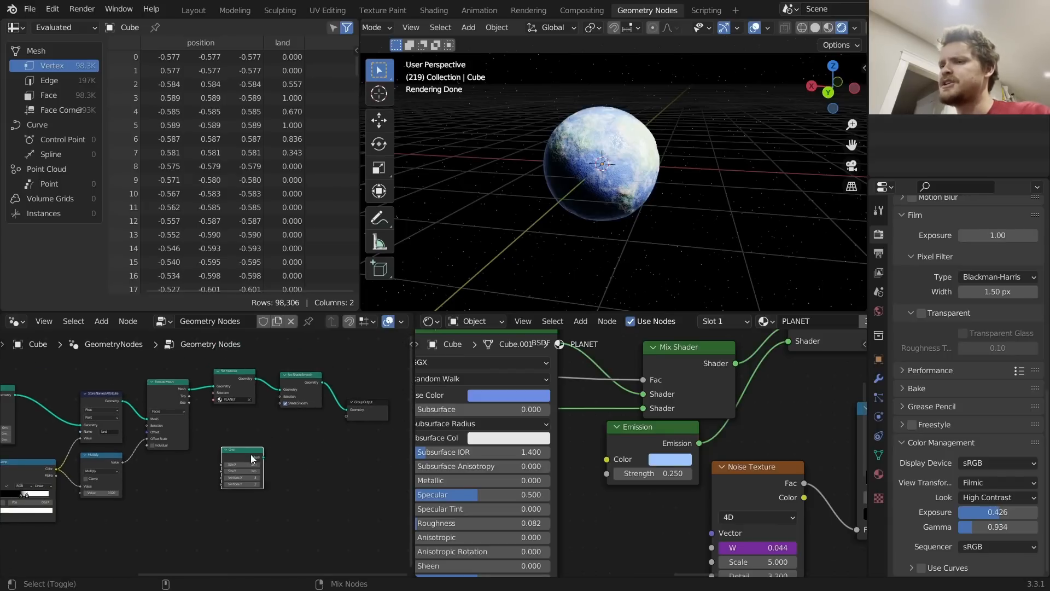
right_click_drag(251, 458, 292, 397, "ctrl+shift")
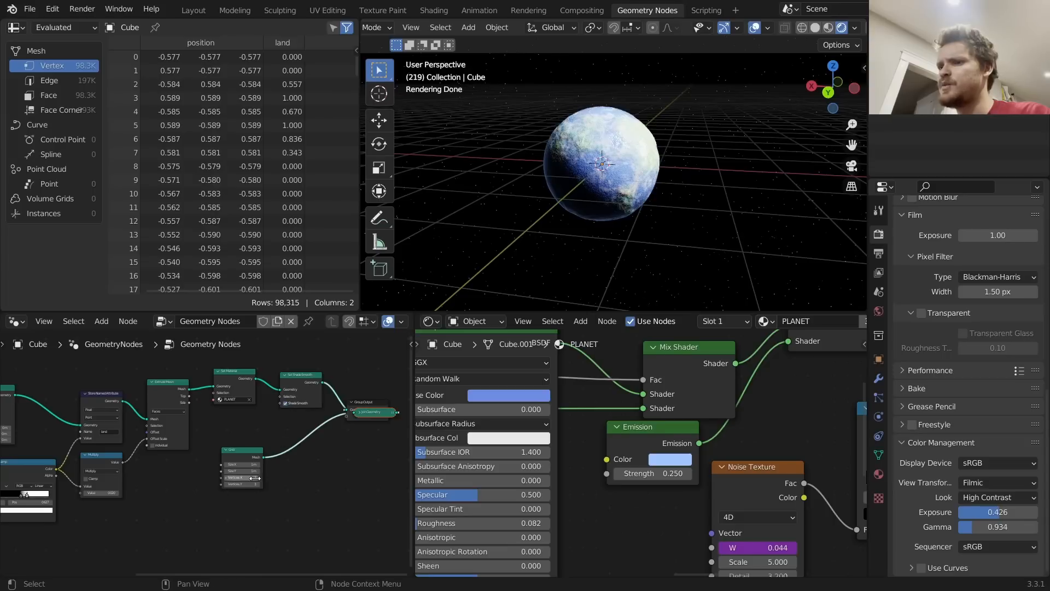
scroll(255, 478, "up", 2)
left_click_drag(267, 474, 345, 483, "shift")
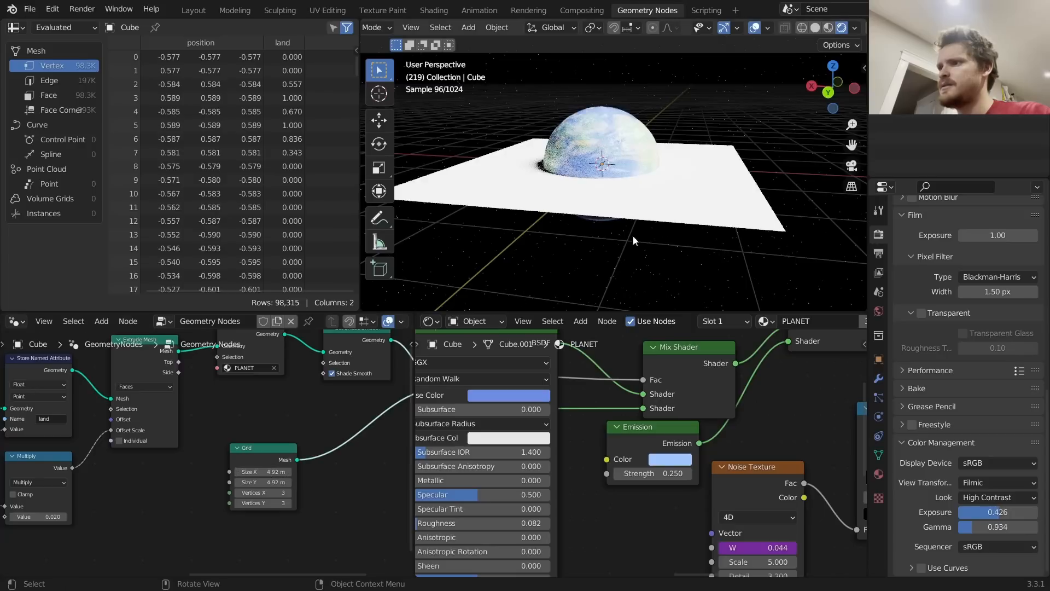
Insert a Transform node between Grid and Join Geometry, and set its Z translation to -1.63 m to lower the plane beneath the planet
left_click_drag(281, 449, 158, 475)
key("shift+a")
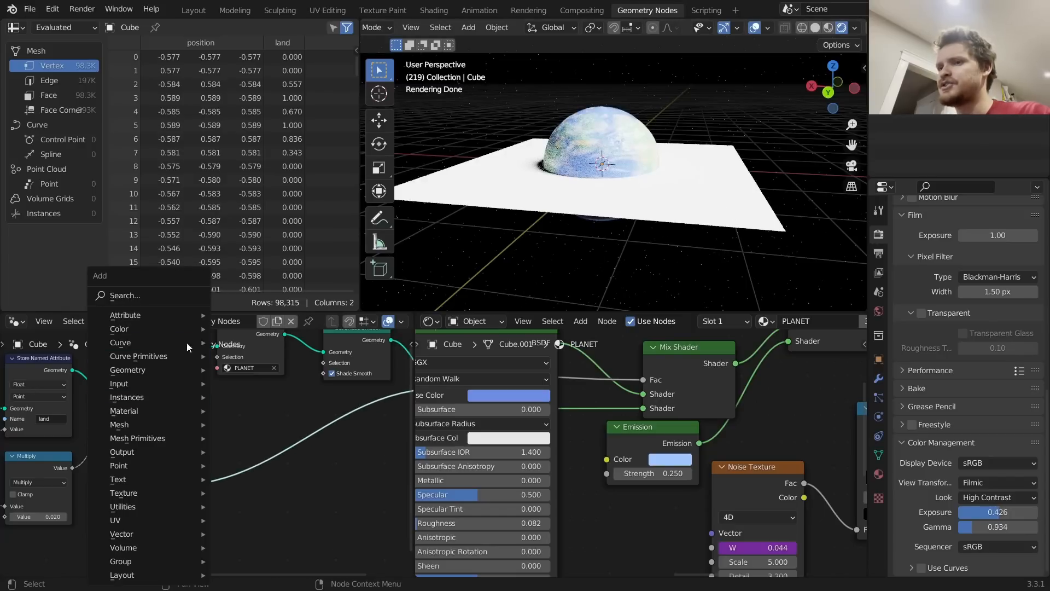
left_click(156, 298)
type("tr")
key("Return")
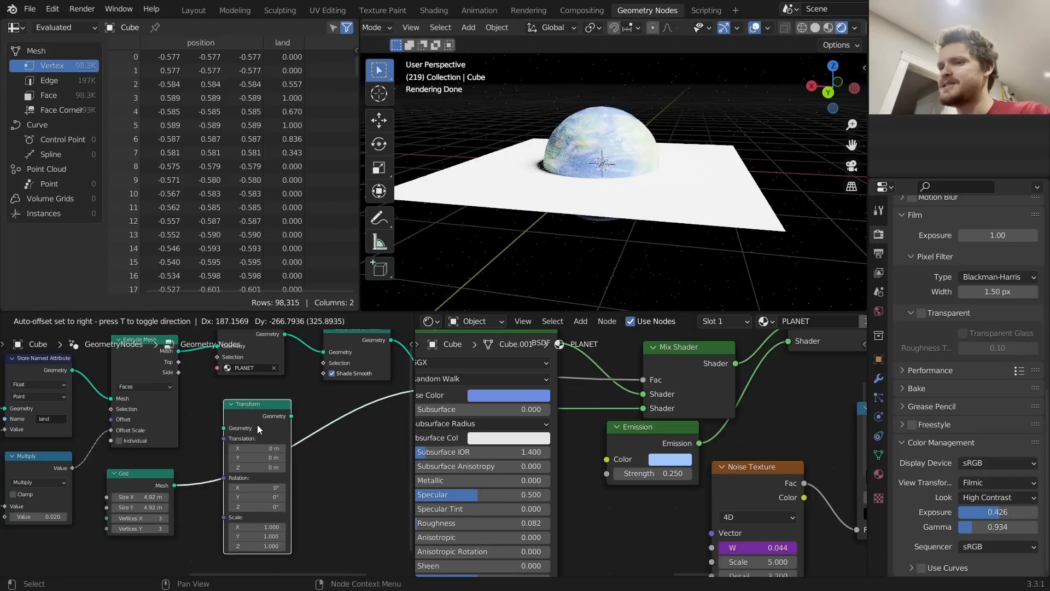
left_click(258, 428)
left_click_drag(274, 467, 225, 468, "shift")
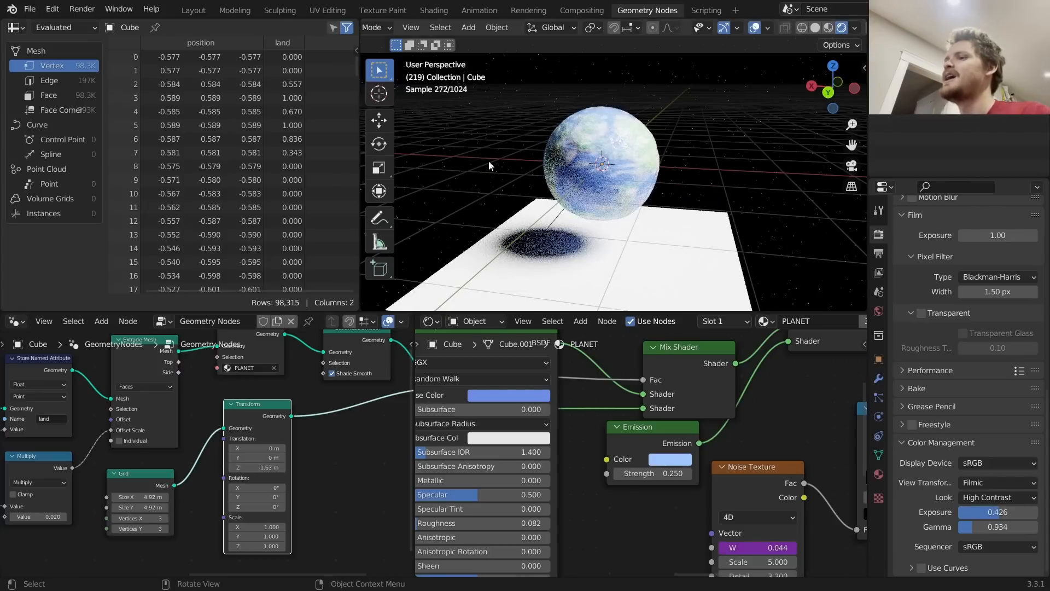
scroll(602, 226, "down", 4)
scroll(602, 227, "up", 2)
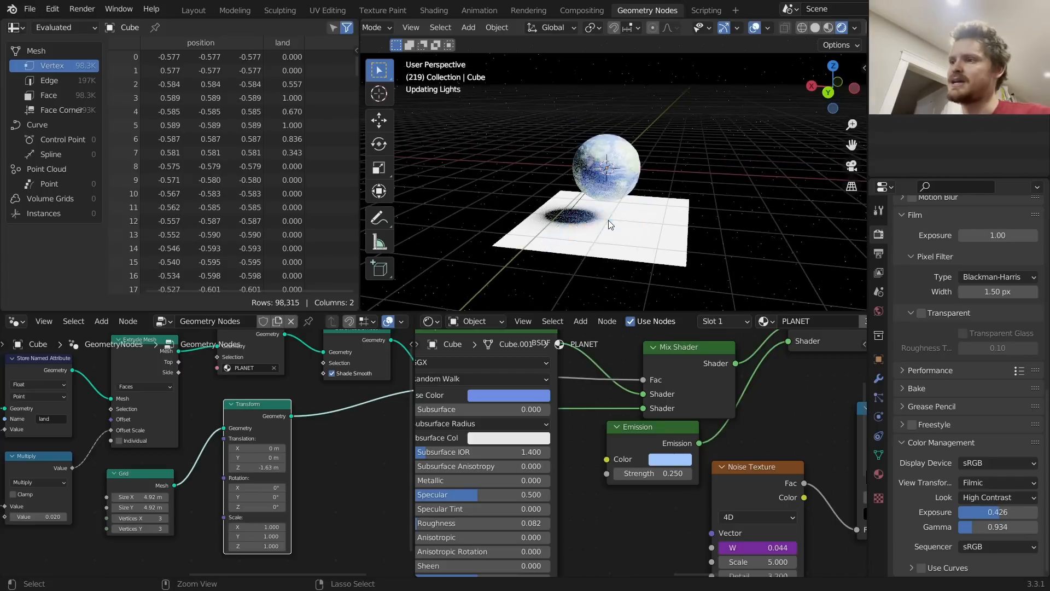
Insert a Distribute Points on Faces node between Transform and Join Geometry
key("shift+a")
left_click(280, 299)
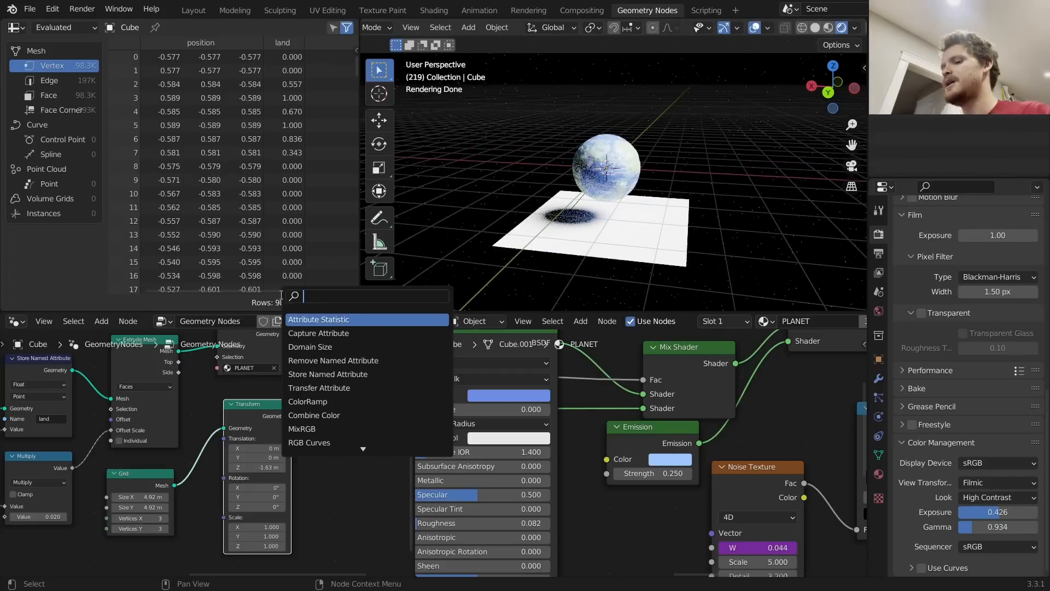
type("distri")
key("Return")
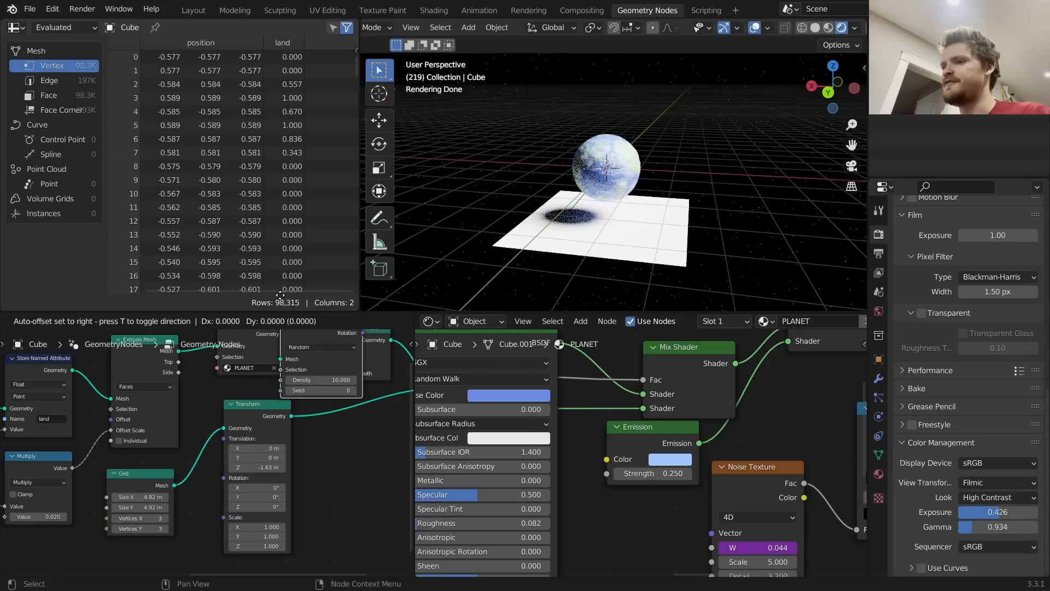
left_click(362, 424)
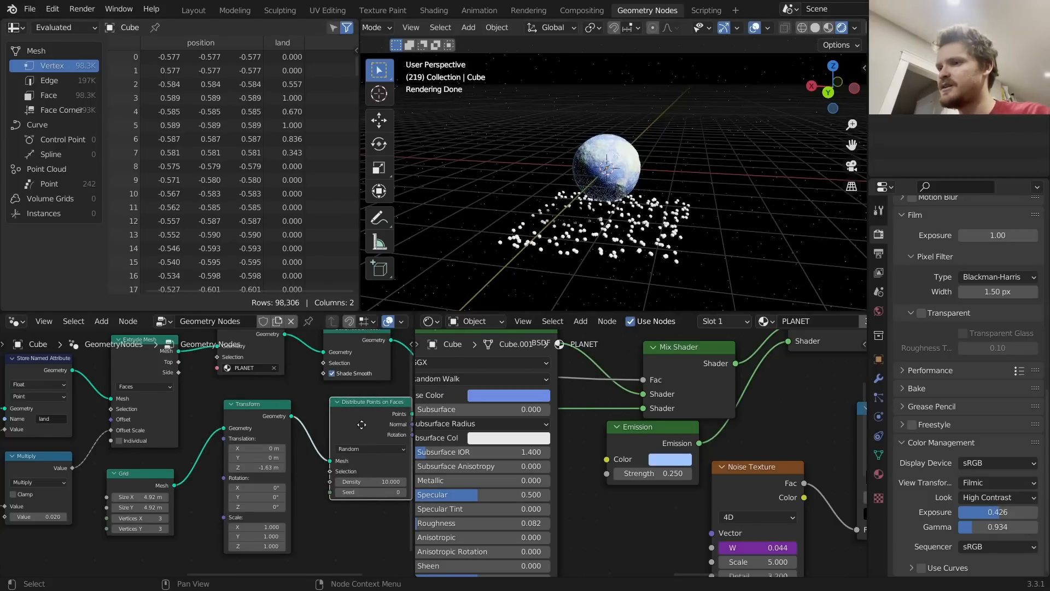
Move the Join Geometry and Group Output nodes together farther away from Distribute Points on Faces to make room
middle_click_drag(361, 424, 276, 424)
middle_click_drag(352, 399, 240, 435)
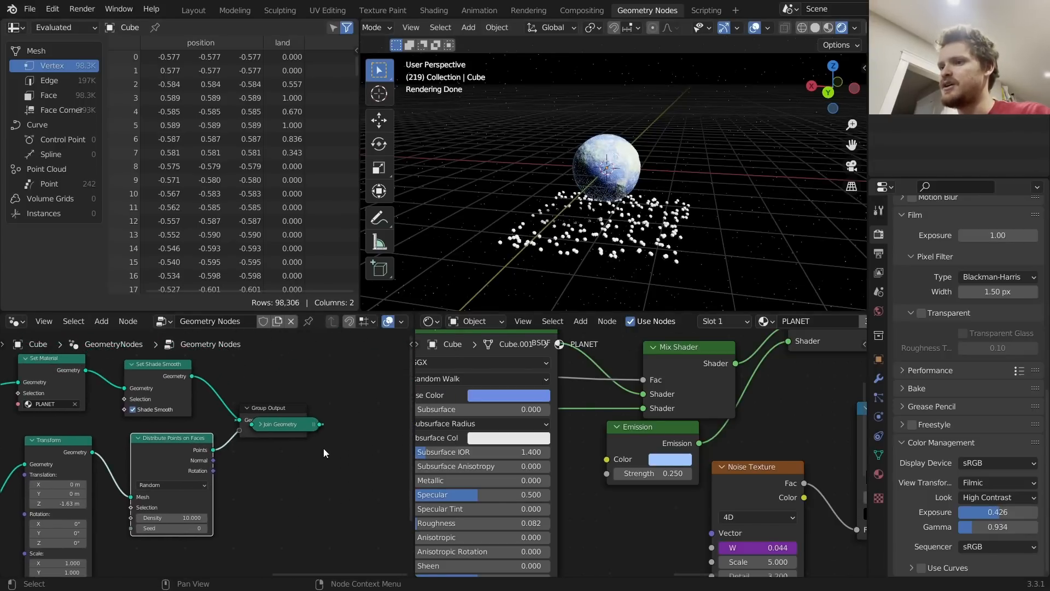
left_click_drag(323, 447, 274, 400)
key("g")
left_click(378, 379)
Switch Distribute Points on Faces to Poisson Disk and set Distance Min to 0.34 m
scroll(199, 472, "up", 4)
left_click(137, 499)
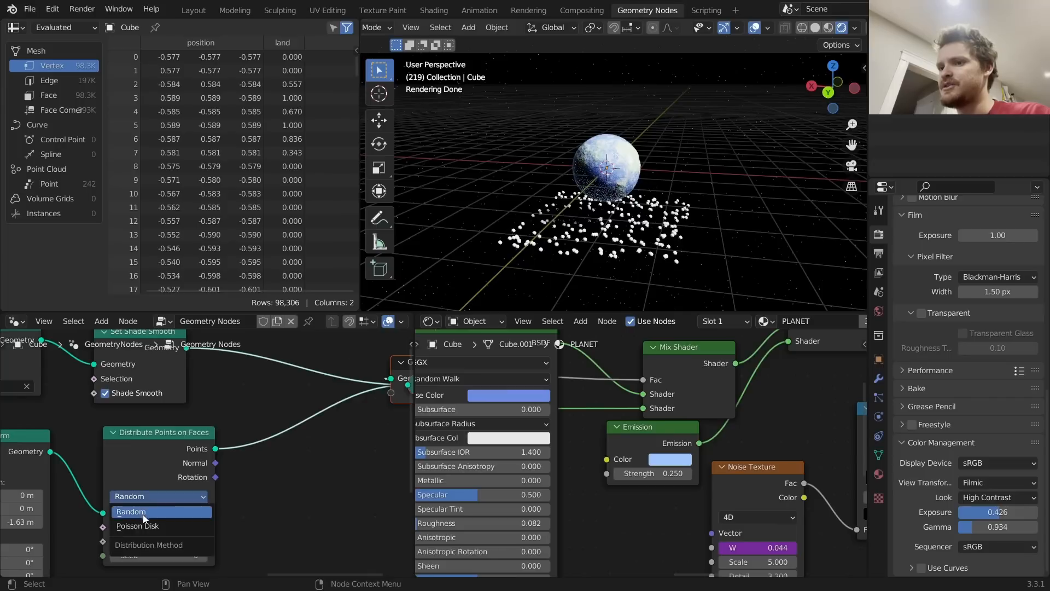
left_click(140, 525)
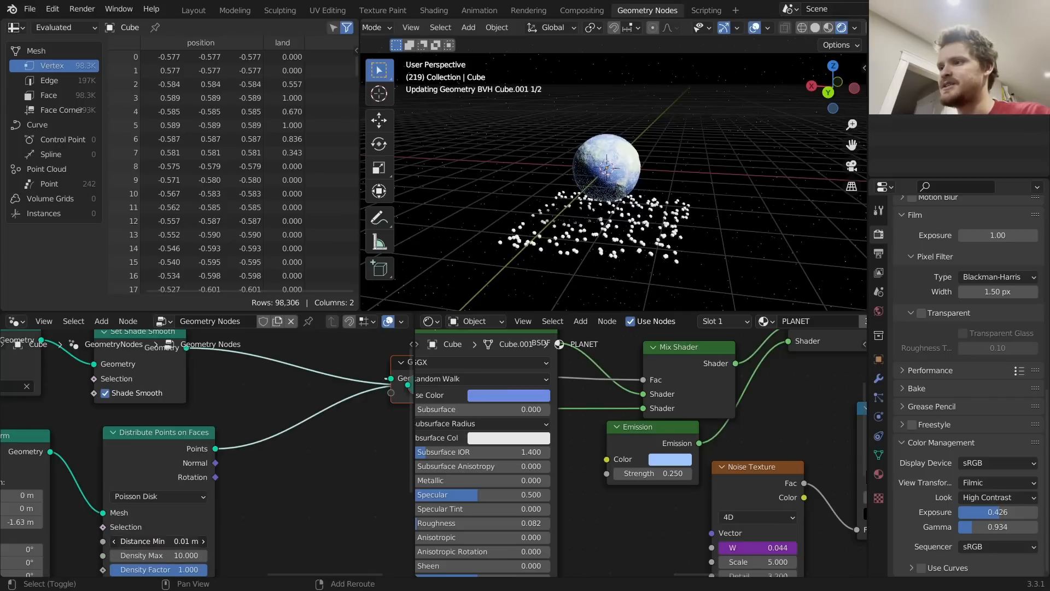
left_click_drag(158, 540, 158, 541)
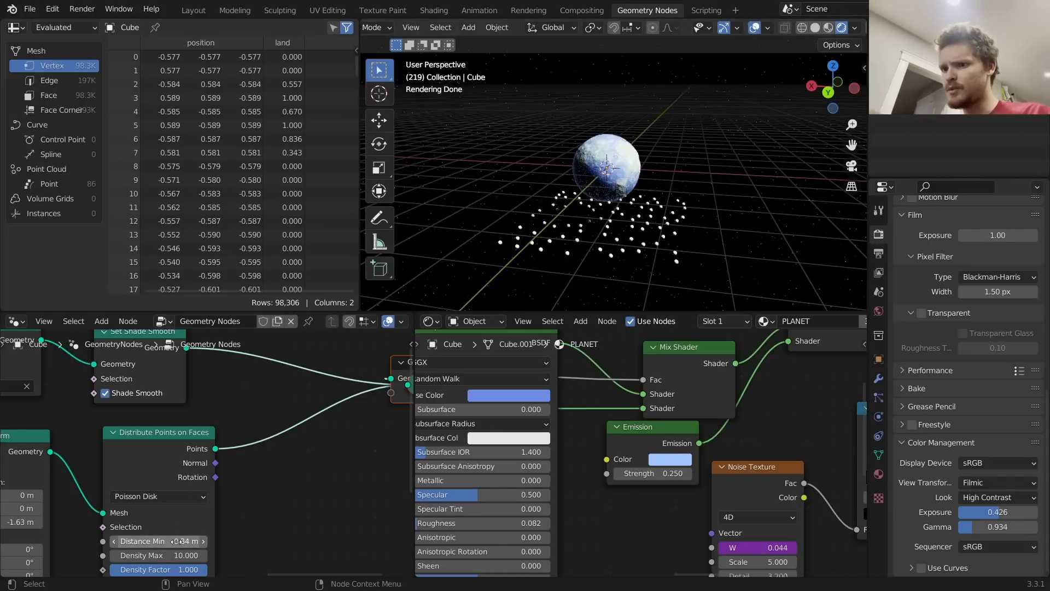
Insert a Set Position node on the Points link between Distribute Points on Faces and Join Geometry
middle_click_drag(206, 516, 200, 477)
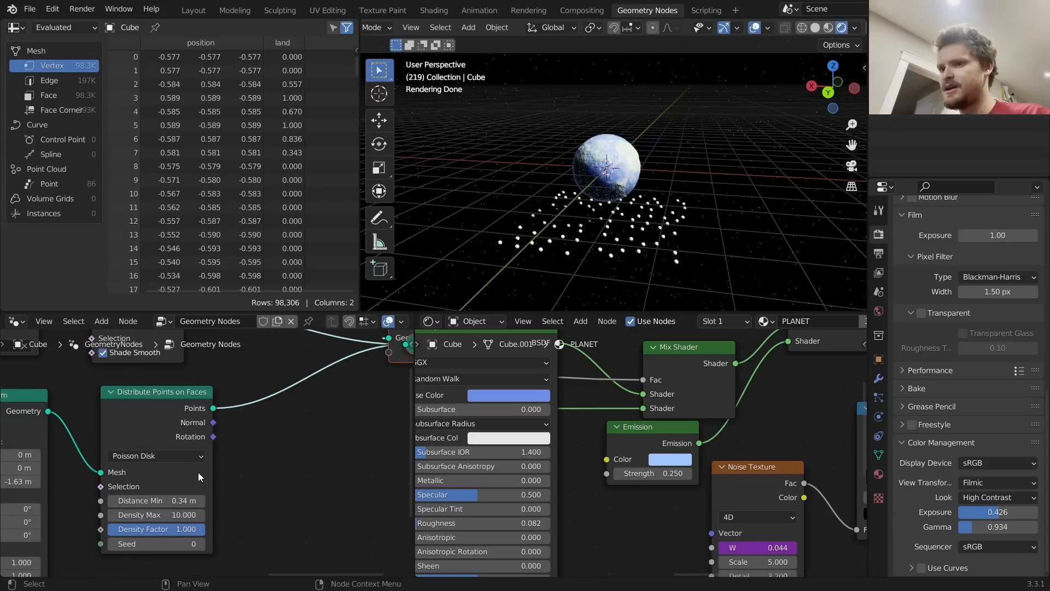
key("shift+a")
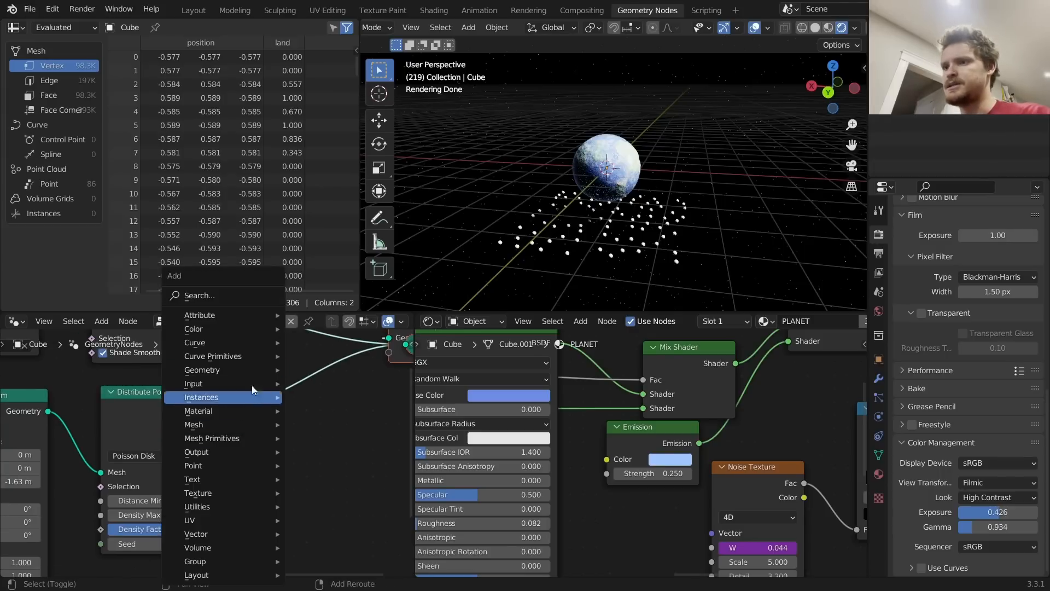
left_click(213, 298)
type("set pos")
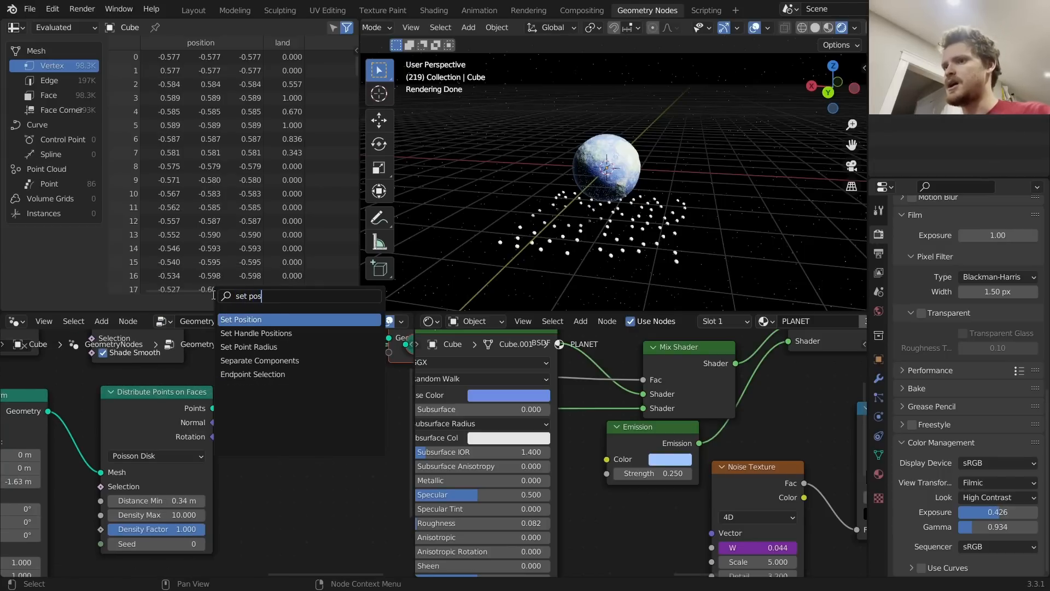
key("Return")
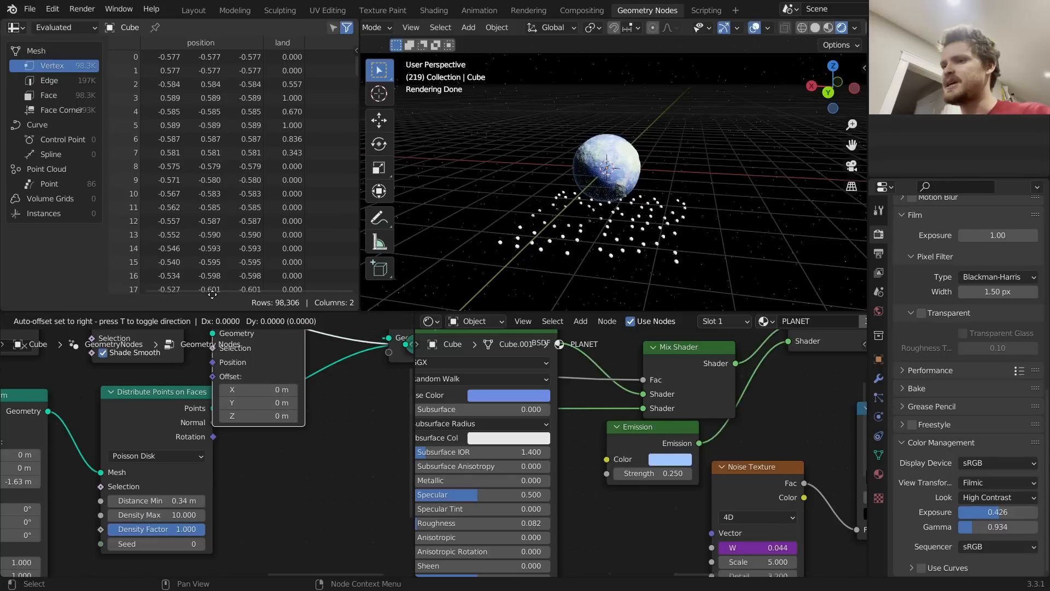
left_click(283, 317)
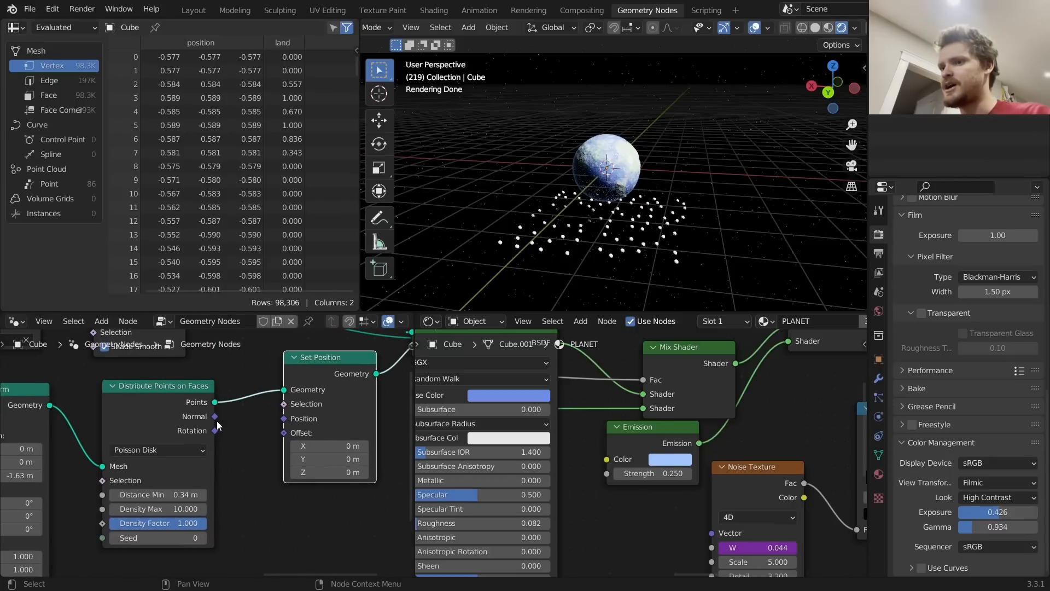
Connect Distribute Points on Faces' Normal to Set Position's Offset through a Vector Math node set to Scale
left_click_drag(215, 417, 284, 432)
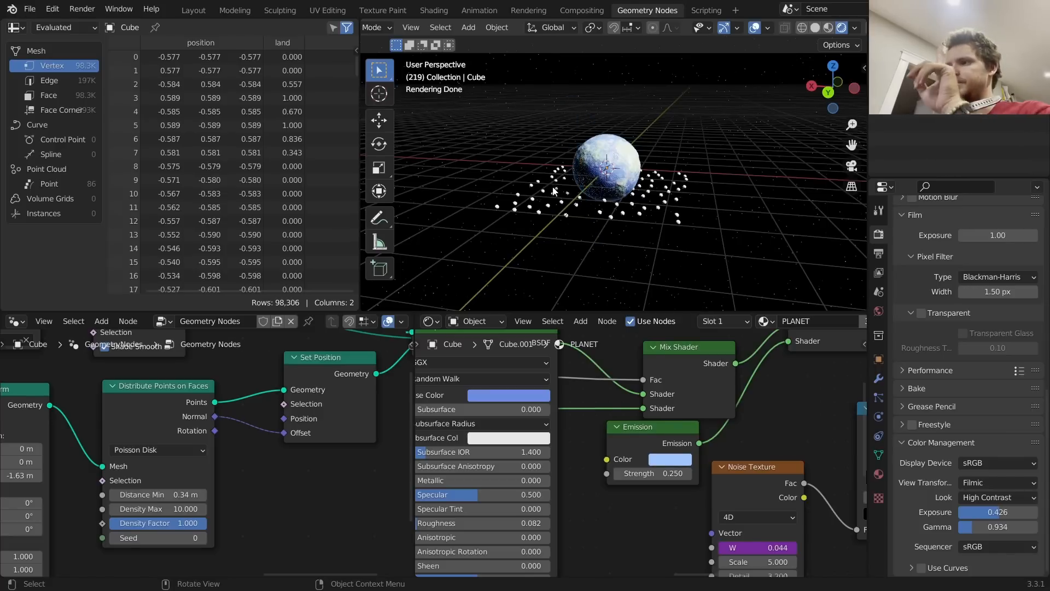
middle_click_drag(272, 435, 274, 412)
key("shift+a")
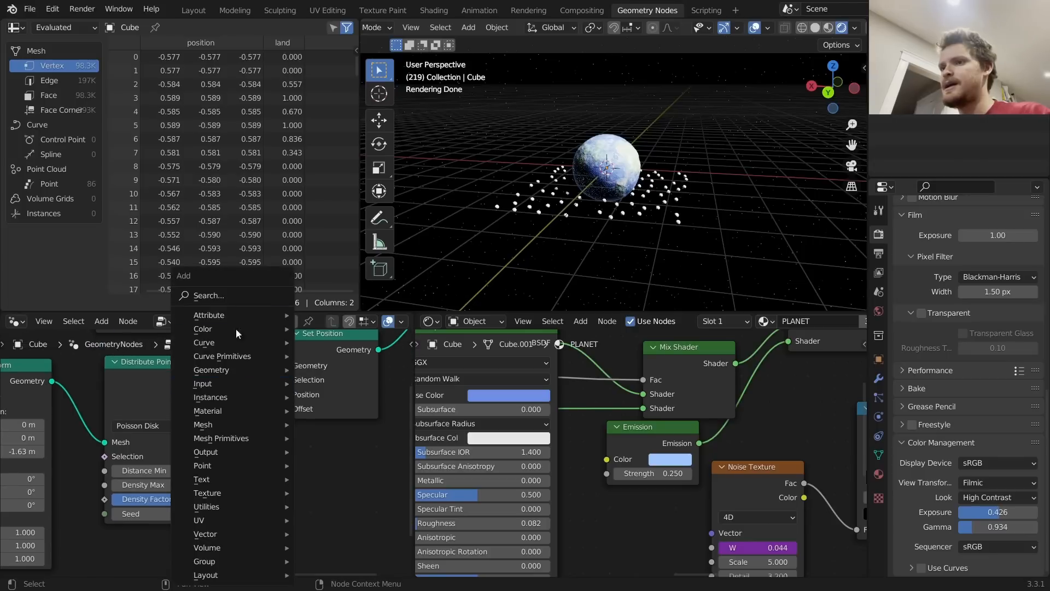
left_click(227, 301)
type("vec")
left_click(259, 339)
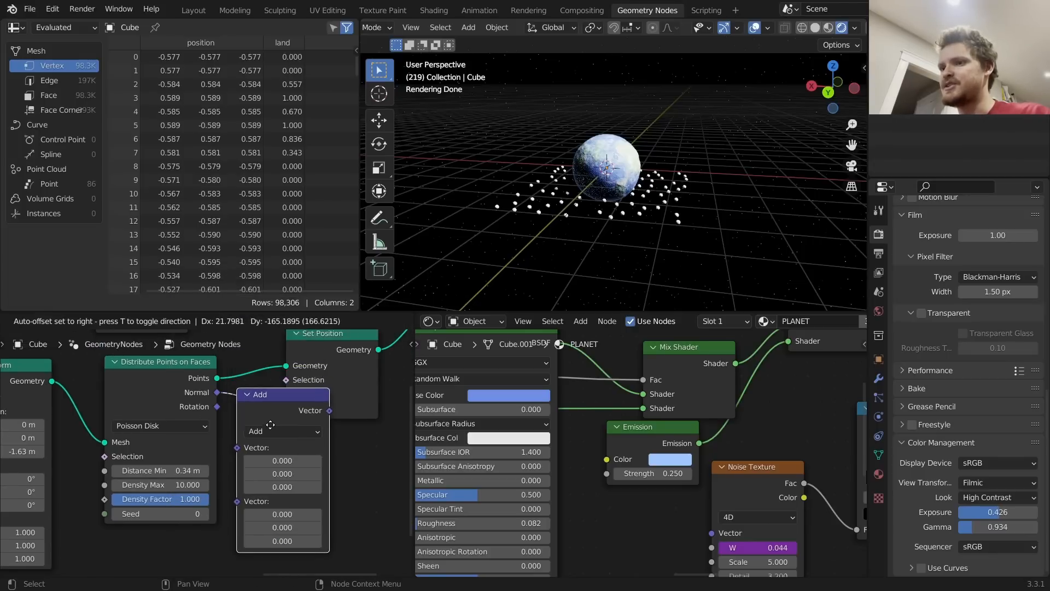
left_click(293, 431)
left_click(293, 431)
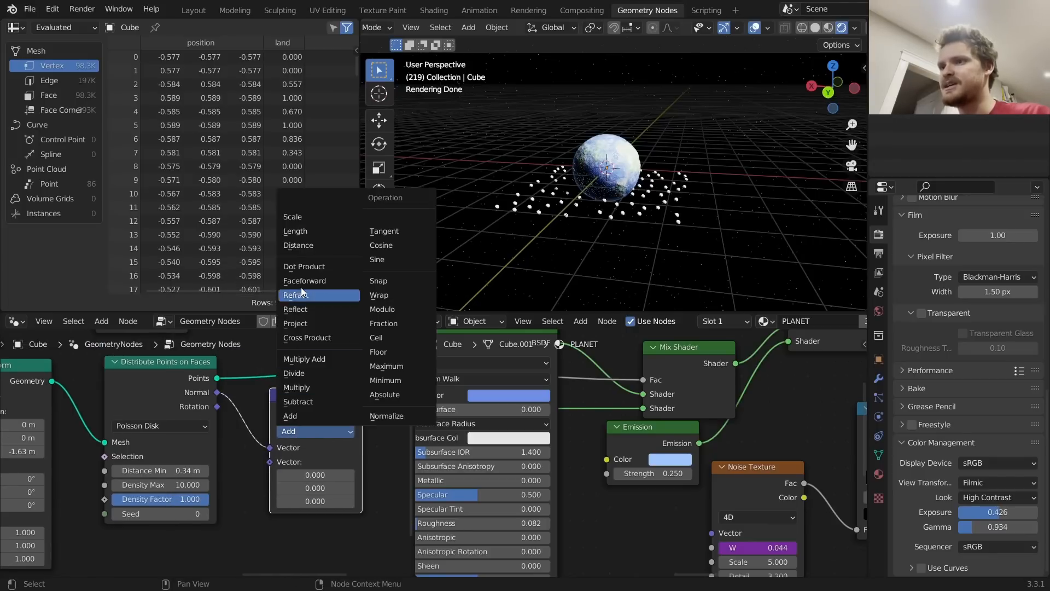
left_click(293, 217)
Drive the Scale node's Scale input with a new float Random Value node whose Max is 3.900
middle_click_drag(273, 471, 302, 401)
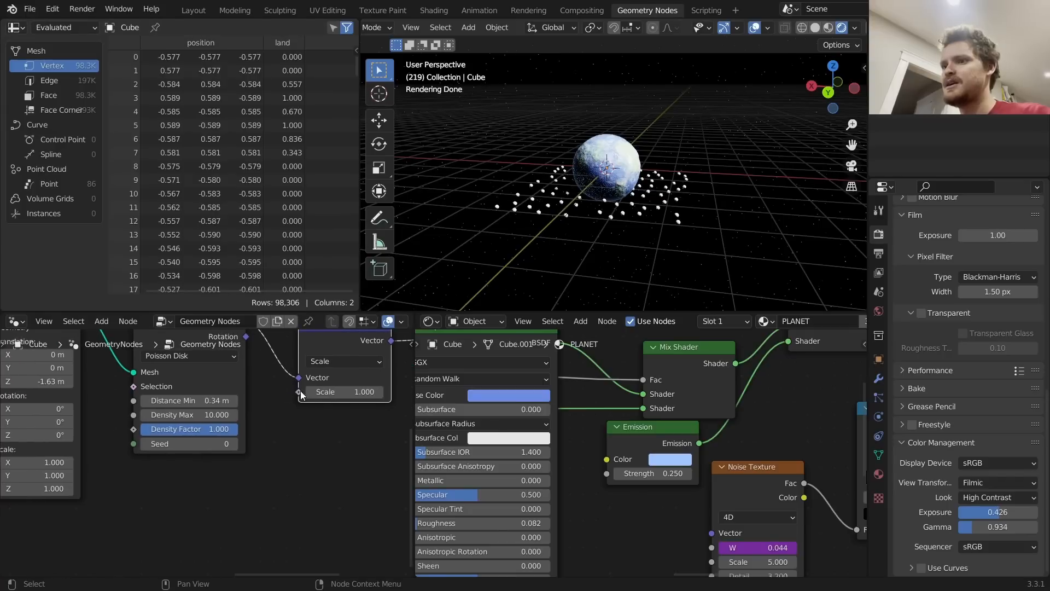
left_click_drag(301, 393, 251, 482)
type("random")
key("Return")
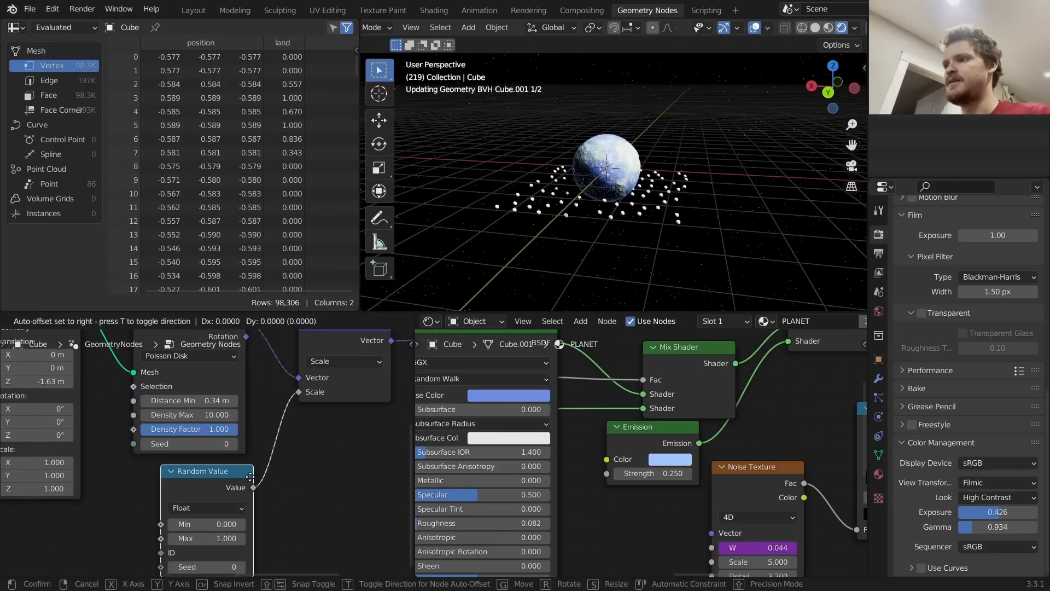
left_click(243, 472)
left_click_drag(208, 534, 238, 534)
Examine the scattered points around the planet from several angles and distances
middle_click_drag(638, 190, 664, 181)
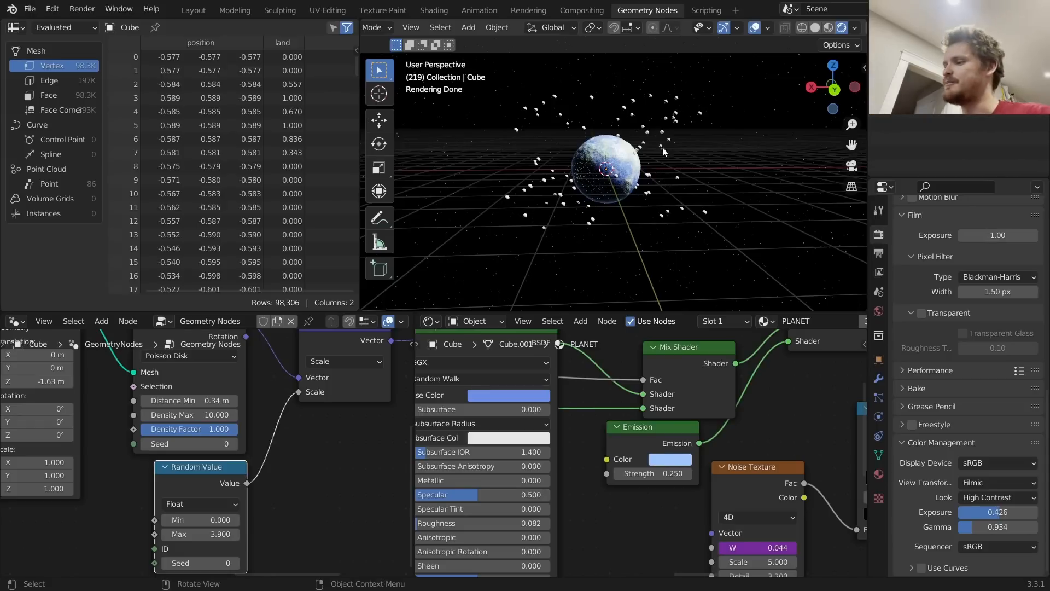
mouse_move(633, 183)
middle_mouse_down()
mouse_move(677, 198)
mouse_move(643, 195)
middle_mouse_up()
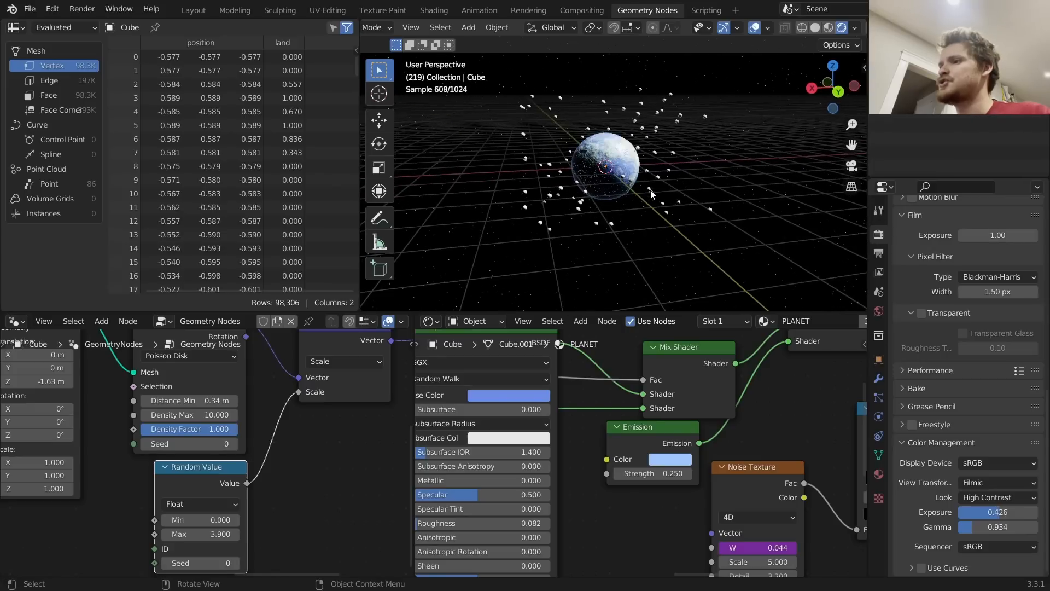
scroll(652, 180, "down", 2)
mouse_move(741, 98)
left_mouse_down()
mouse_move(457, 205)
mouse_move(866, 69)
left_mouse_up()
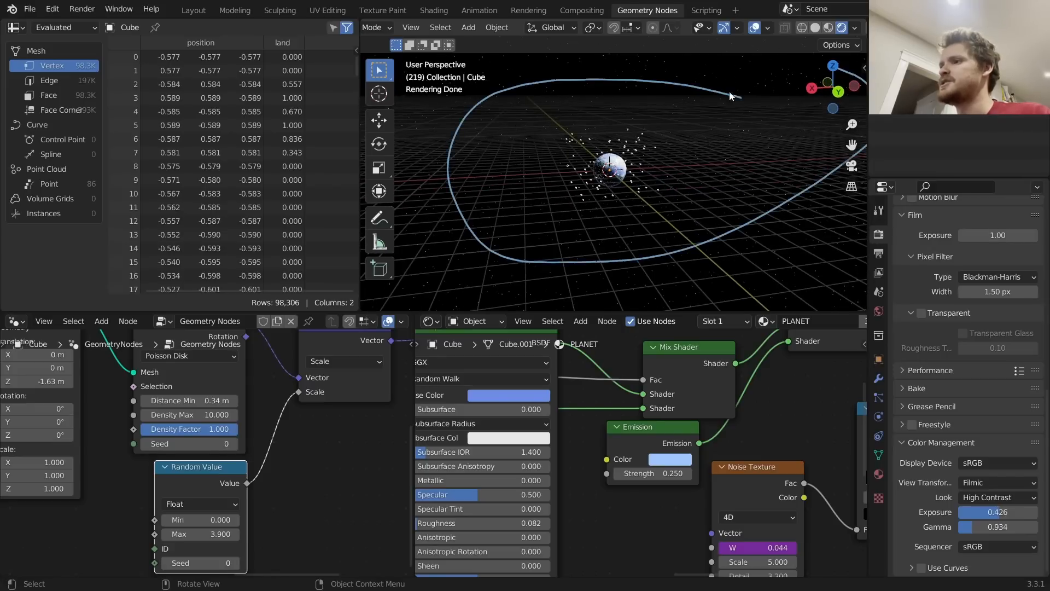
key("ctrl+z")
scroll(656, 150, "up", 4)
scroll(646, 156, "down", 1)
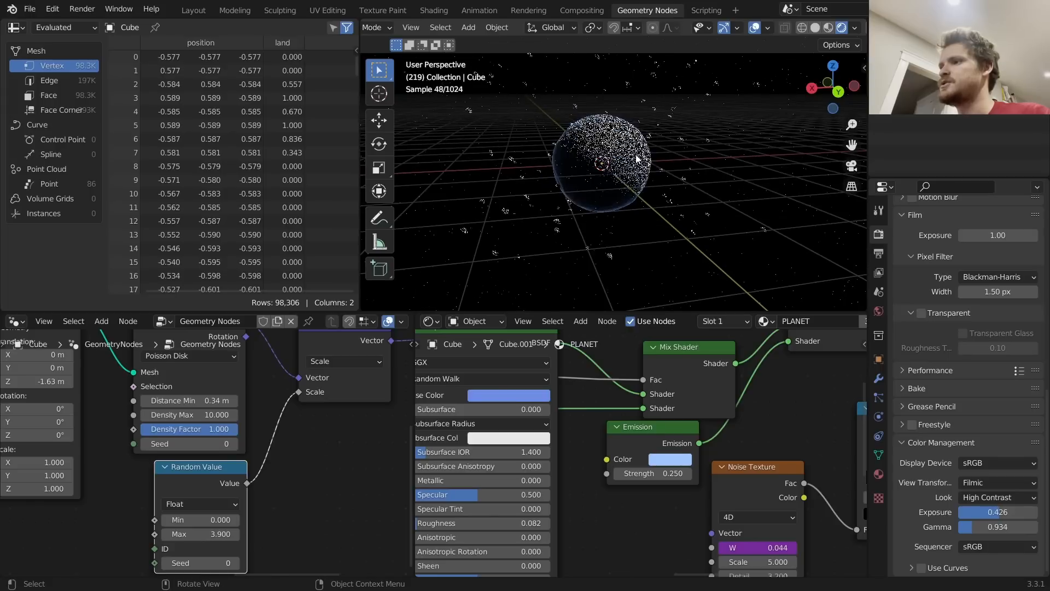
Duplicate the Scale node onto its link to Set Position's Offset and switch the copy to Add
middle_click_drag(345, 439, 271, 446)
scroll(274, 444, "down", 5)
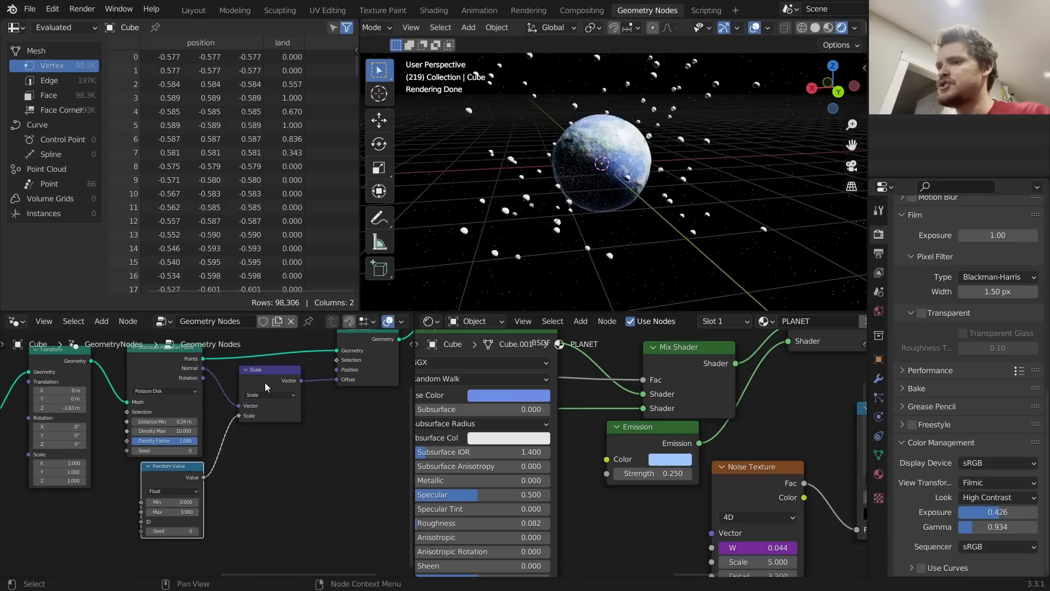
key("shift+d")
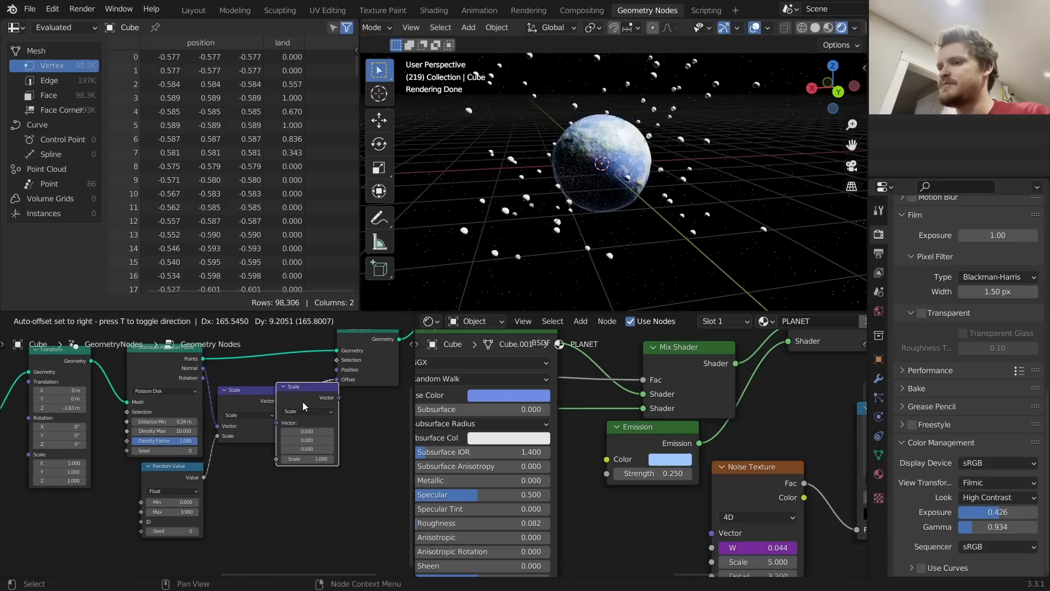
left_click(303, 407)
left_click(331, 412)
left_click(338, 422)
left_click_drag(346, 441, 283, 438, "shift")
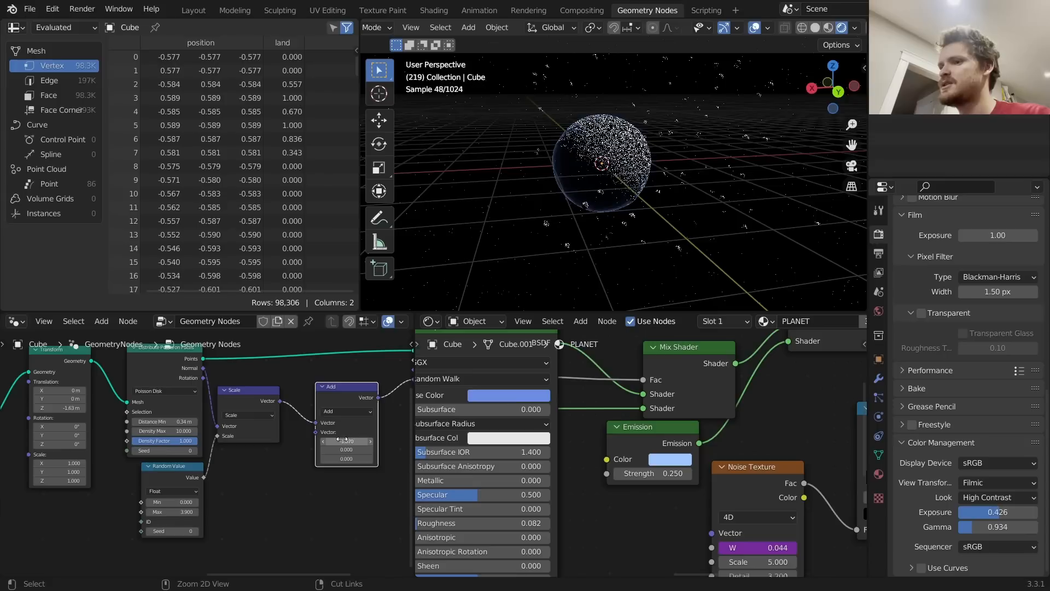
key("ctrl+z")
Feed the Add node's second Vector input from a new vector Random Value node with Min at -1 on all three axes
middle_click_drag(342, 440, 338, 424)
left_click_drag(313, 417, 259, 481)
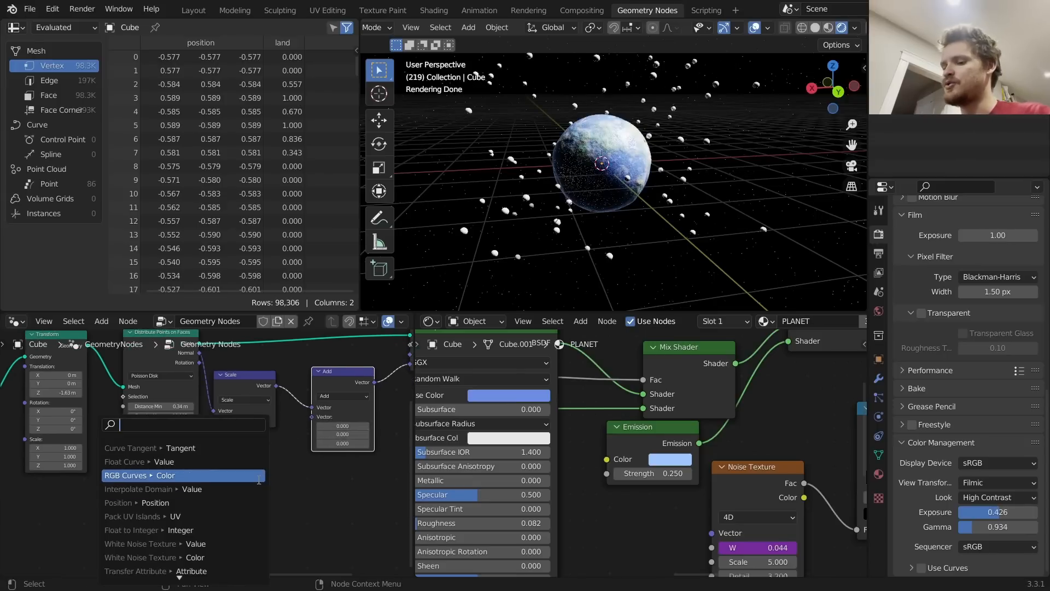
type("random")
key("Return")
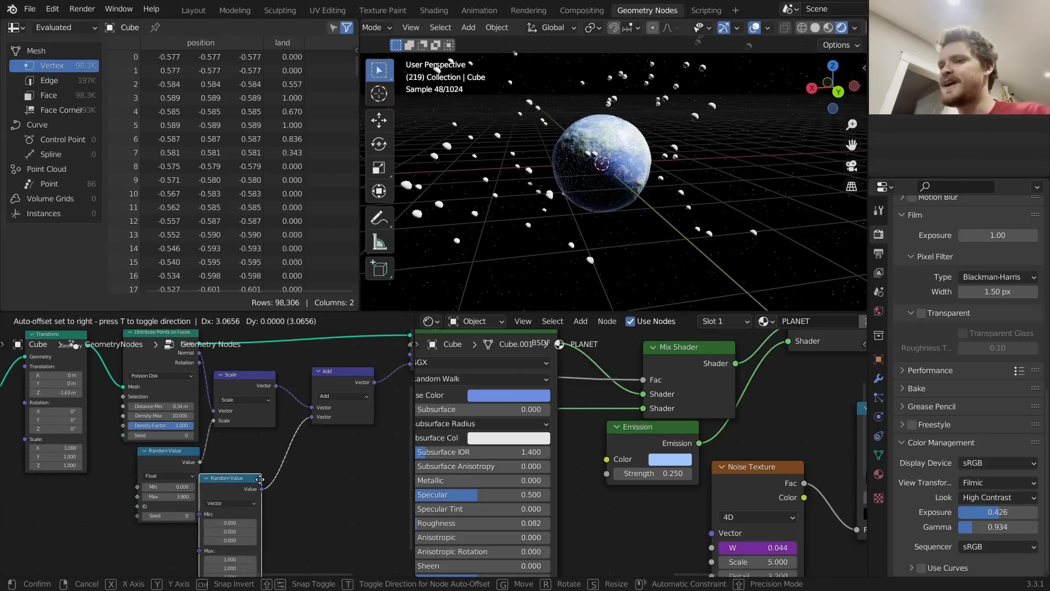
left_click(278, 443)
middle_click_drag(284, 484, 279, 456)
left_click_drag(252, 475, 247, 458)
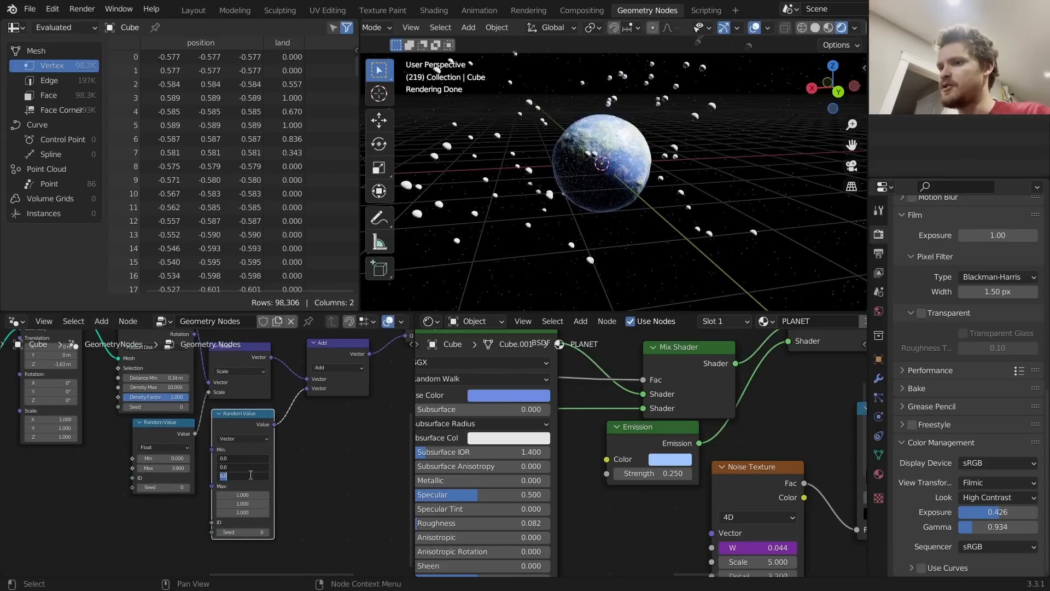
type("-1")
key("Return")
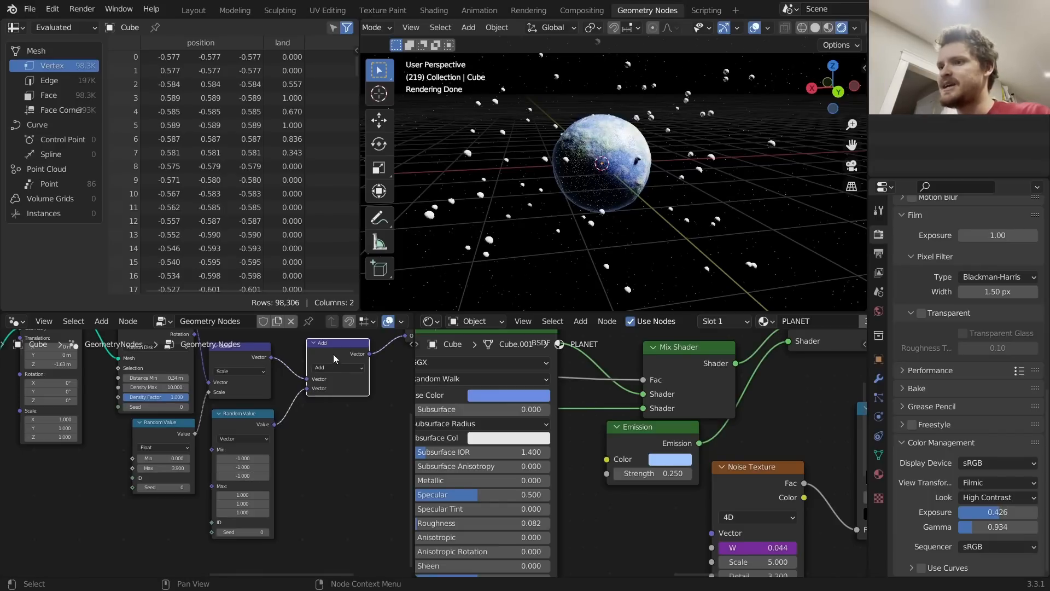
Insert a copy of the Add node between the vector Random Value and Add, switched to Scale with a value of 1.450
left_click_drag(333, 353, 337, 406)
left_click(330, 421)
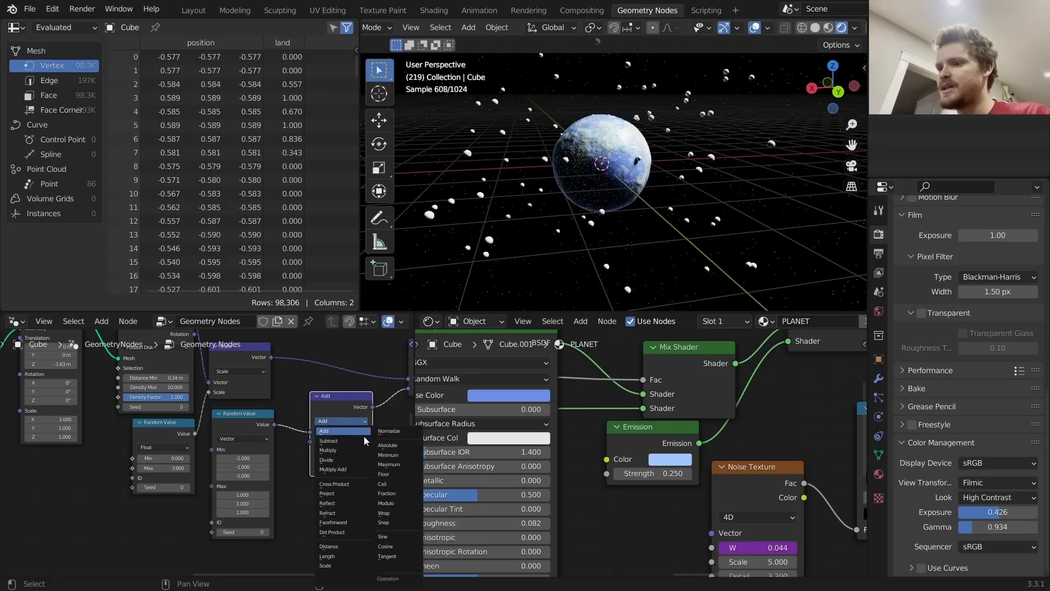
left_click(340, 566)
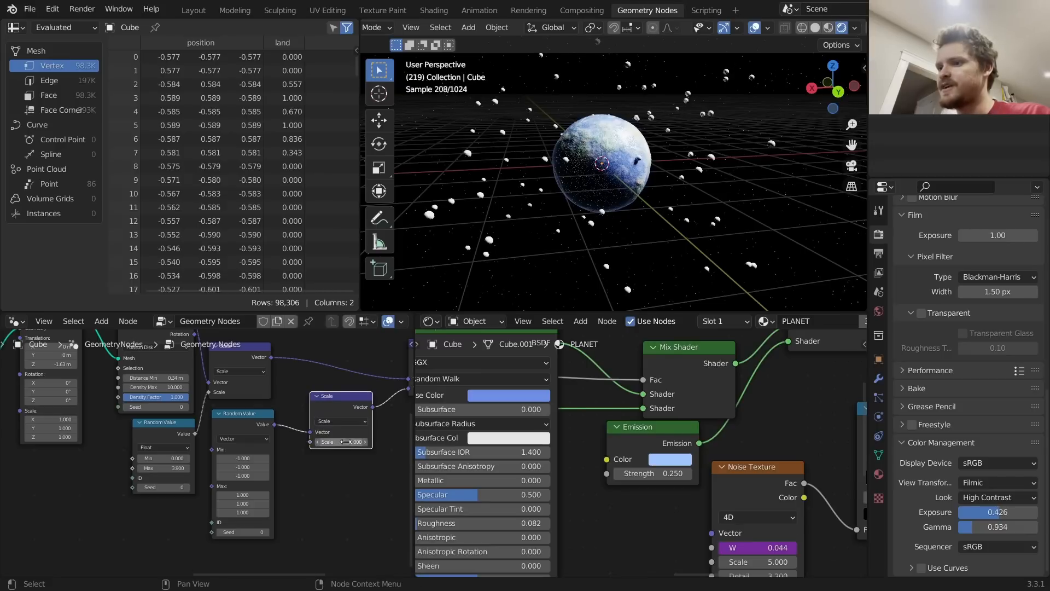
mouse_move(344, 442)
left_mouse_down()
mouse_move(390, 442)
mouse_move(356, 441)
left_mouse_up()
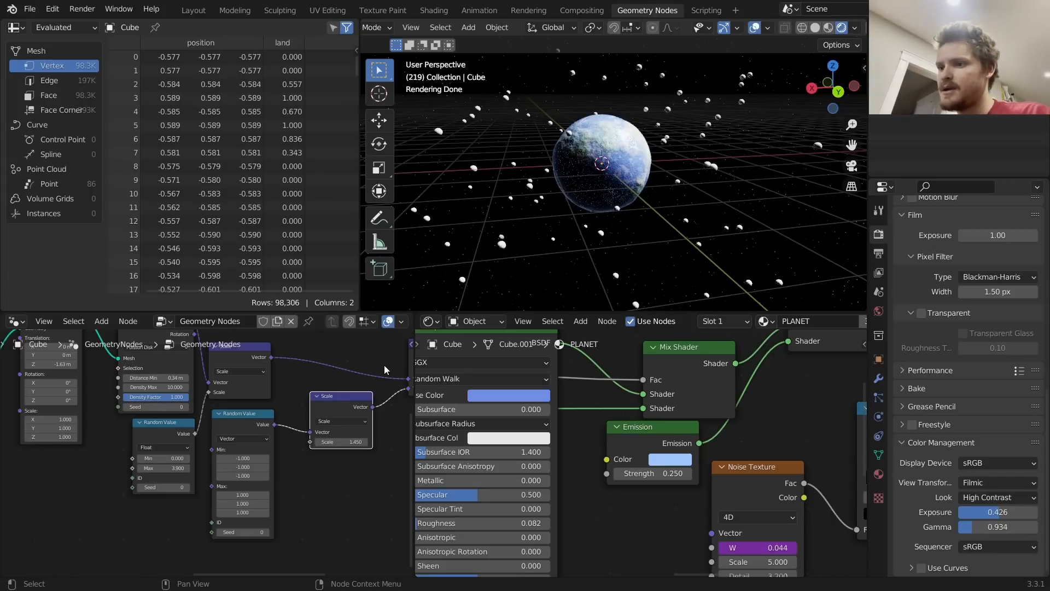
Drive the new Scale node's Scale input with the Seconds output of a Scene Time node
left_click_drag(310, 442, 145, 528)
type("time")
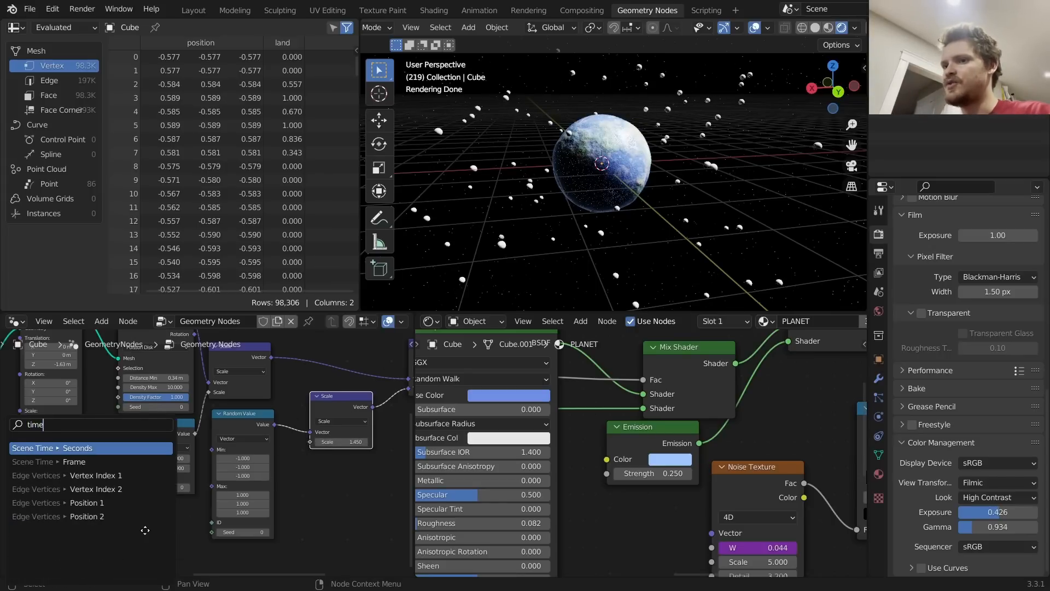
key("Return")
left_click(145, 529)
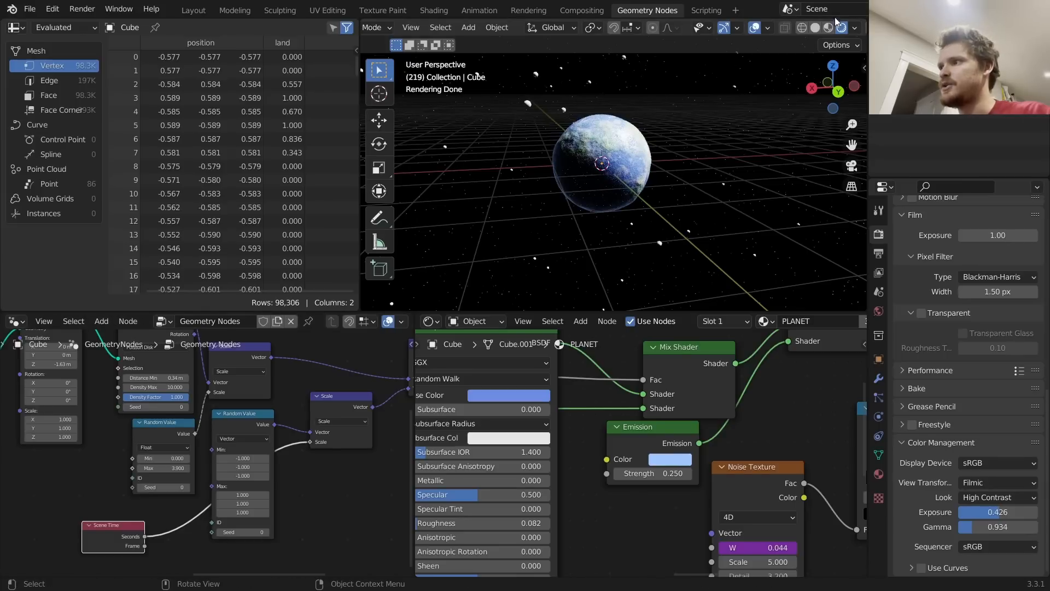
Switch the viewport to Solid shading and briefly play the animation
left_click(816, 28)
key("space")
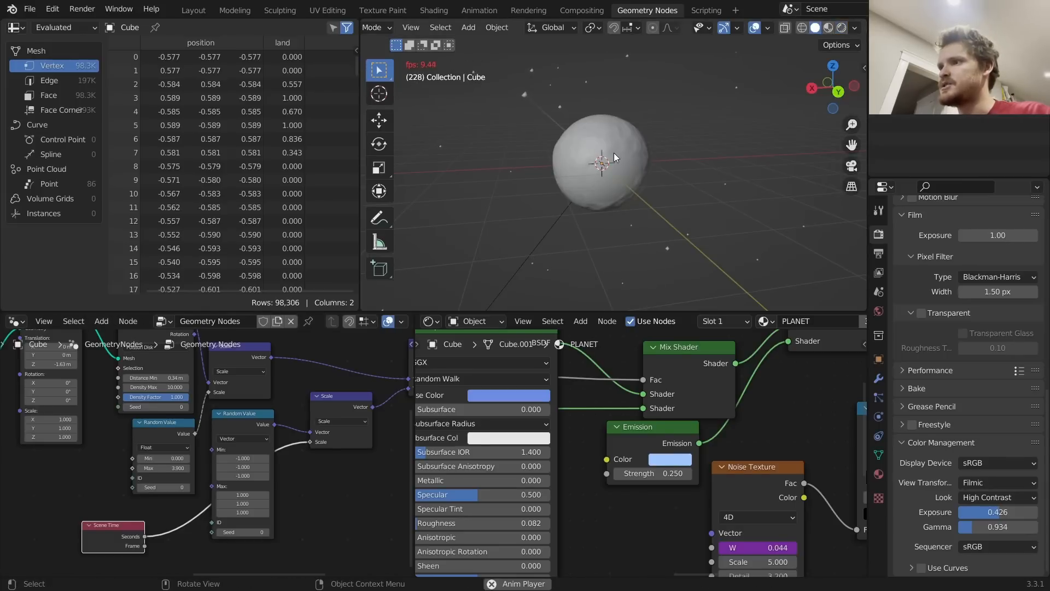
key("space")
Insert a Math node set to Divide on the Scene Time Seconds link
middle_click_drag(65, 519, 152, 399)
key("shift+a")
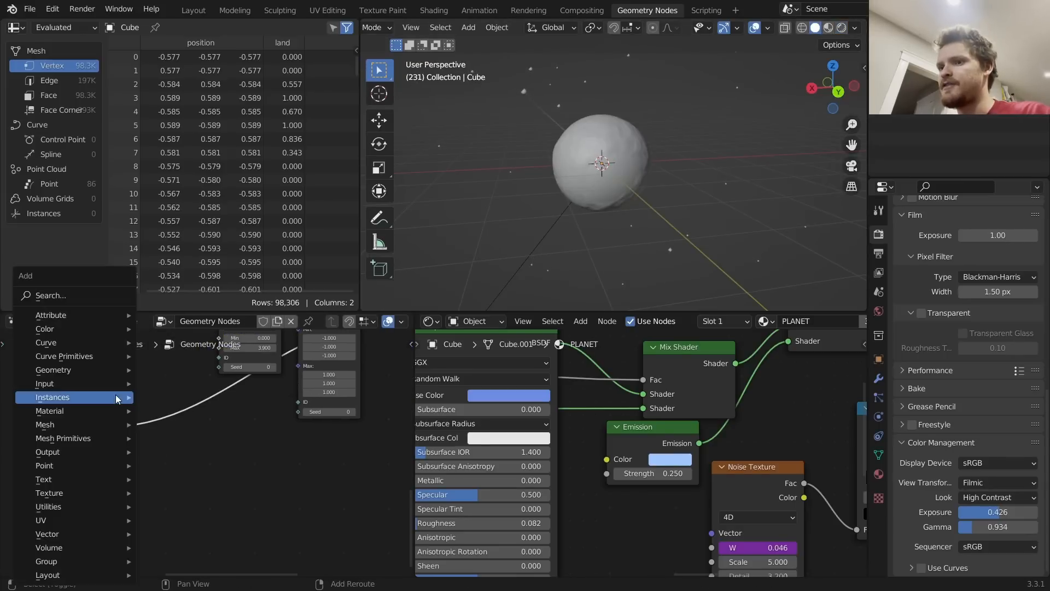
left_click(81, 296)
type("add")
key("Return")
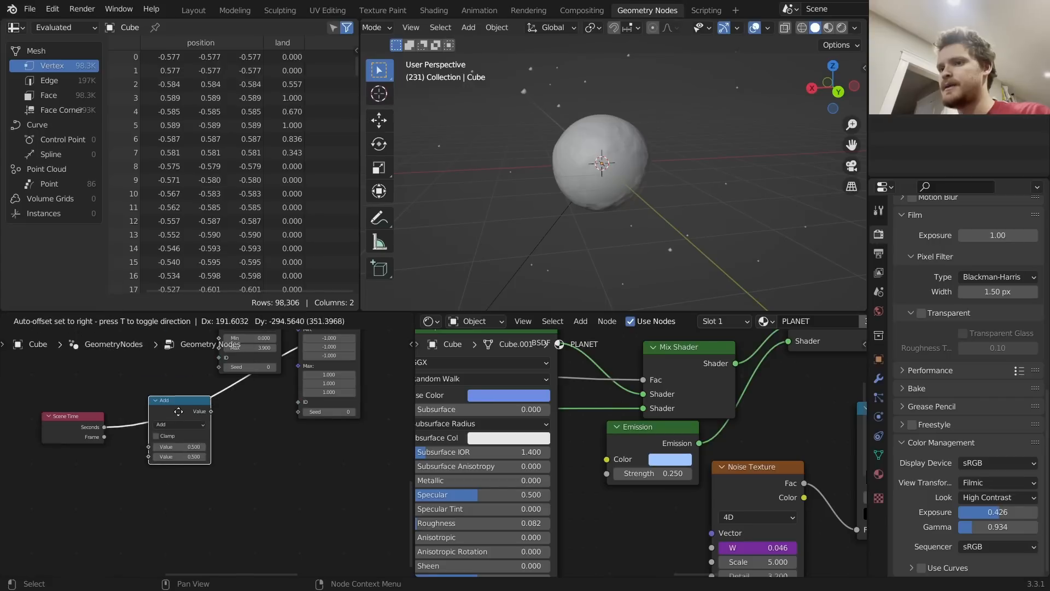
left_click(179, 411)
left_click(180, 424)
left_click(180, 457)
Feed the Divide node's second Value from a new float Random Value node with Min 5 and Max 10
middle_click_drag(168, 456, 285, 442)
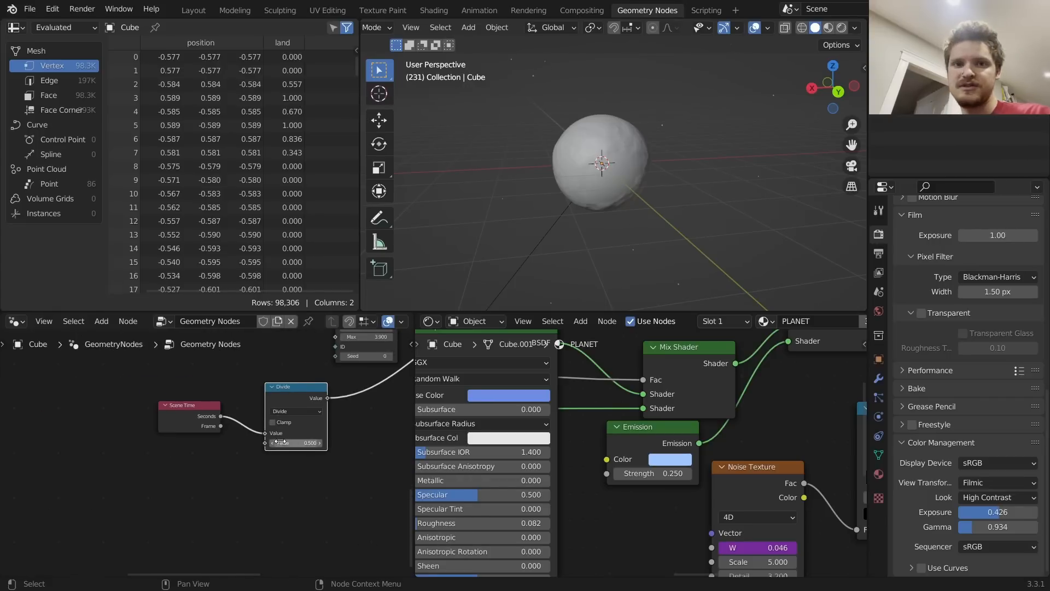
key("shift+a")
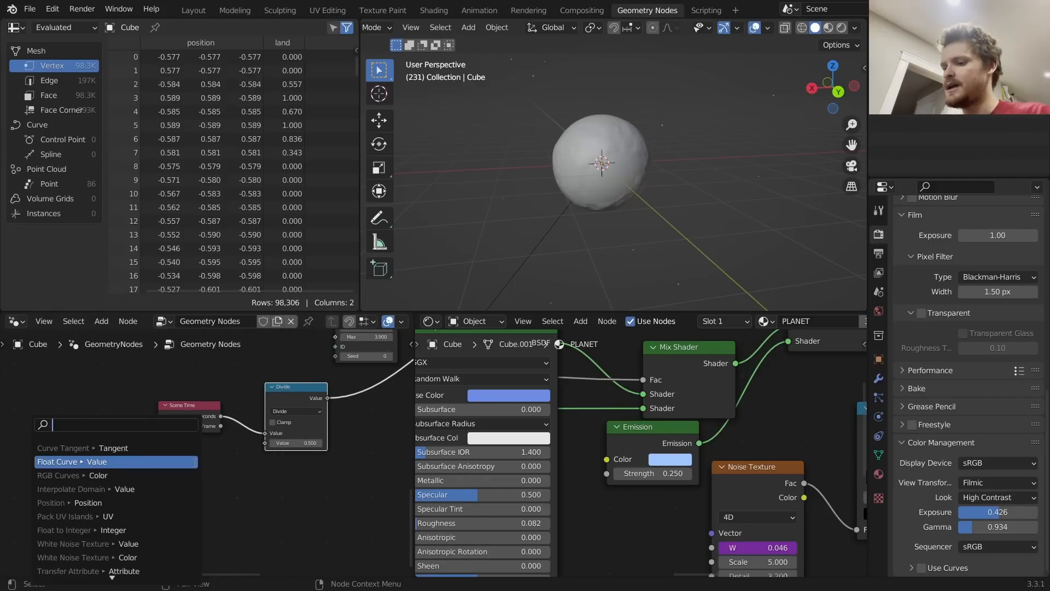
type("random")
key("Return")
left_click(164, 482)
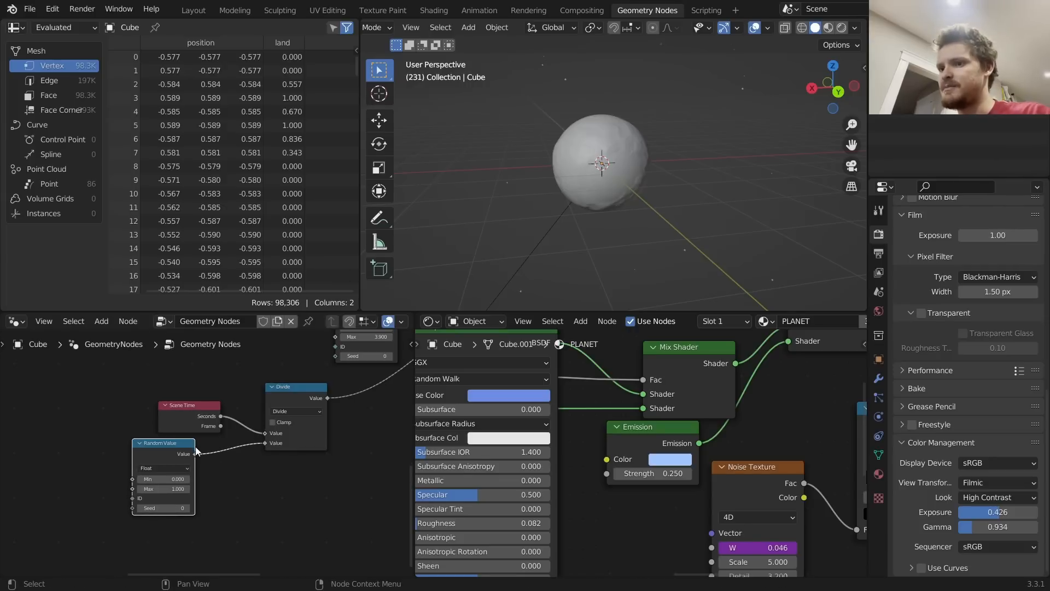
type("5")
key("Return")
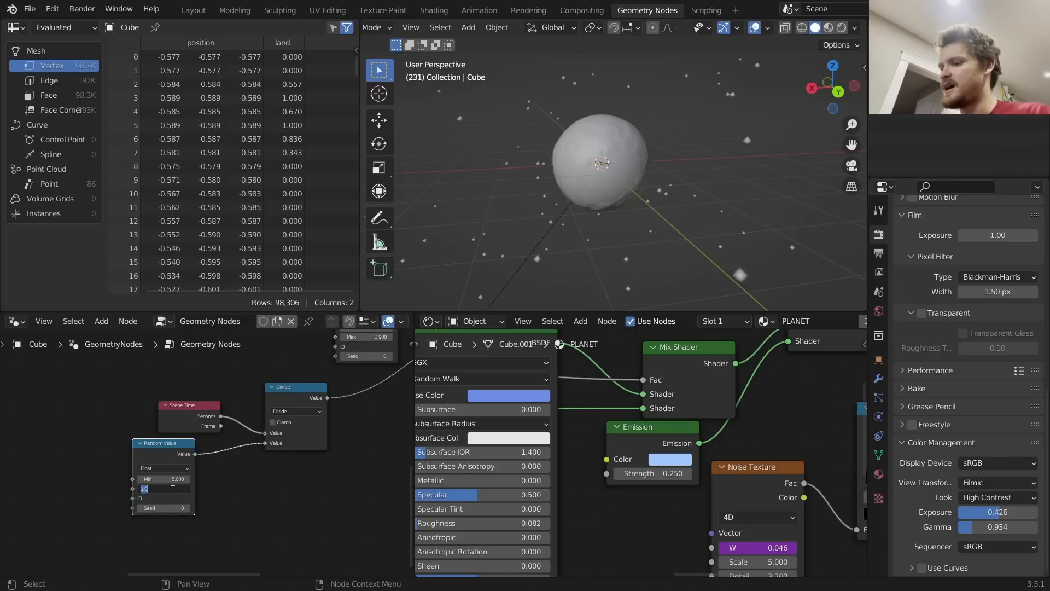
type("10")
key("Return")
Play the animation from the first frame while orbiting, stop it, and step back to frame 41 to view the drifting points up close
key("shift+Left")
key("space")
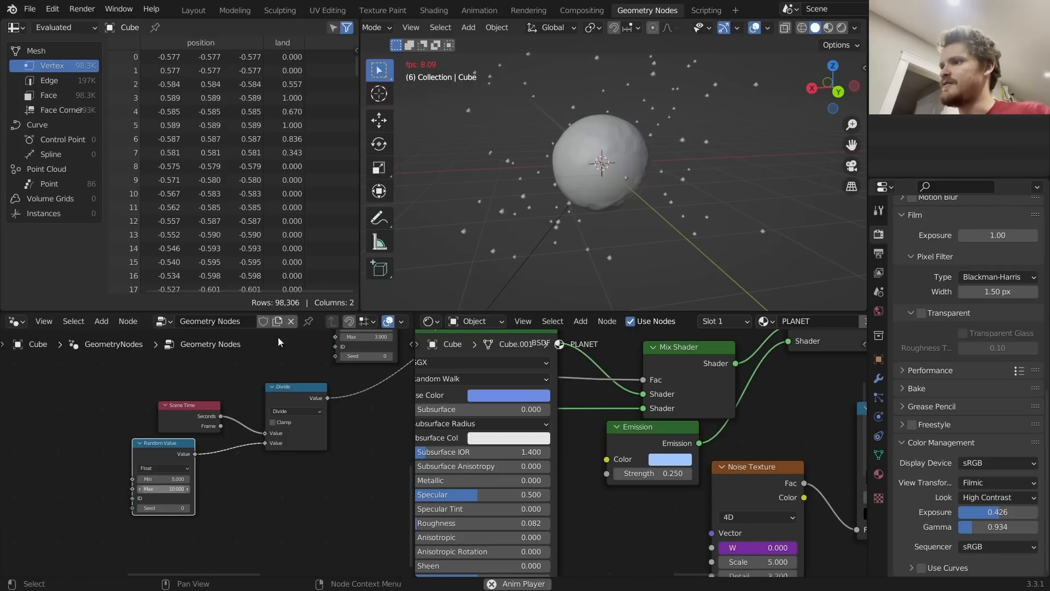
middle_click_drag(667, 169, 703, 176)
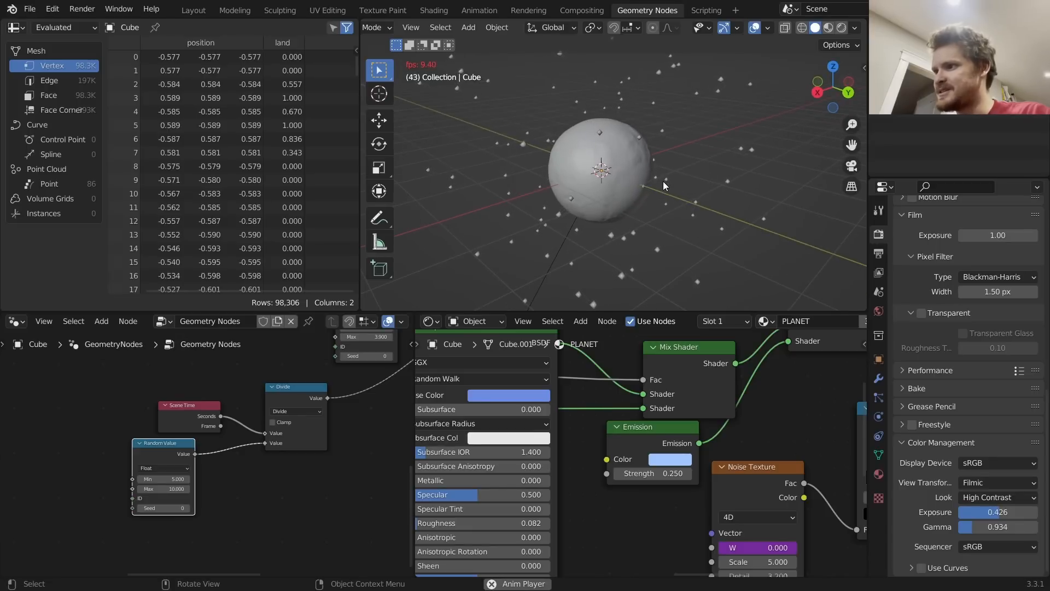
key("Escape")
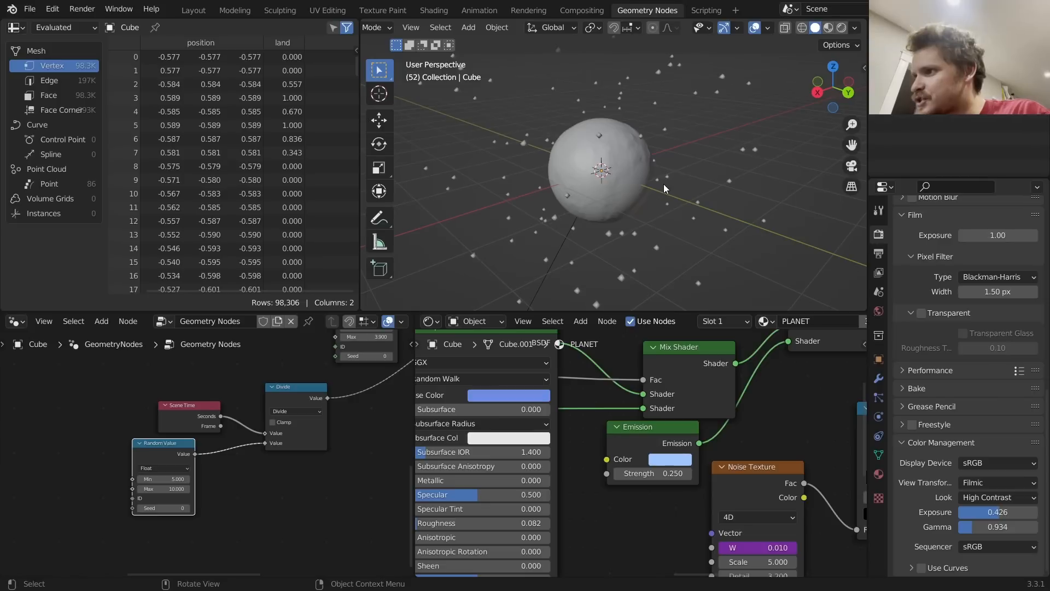
key("Left")
key("Left")
key("Left")
key("Left")
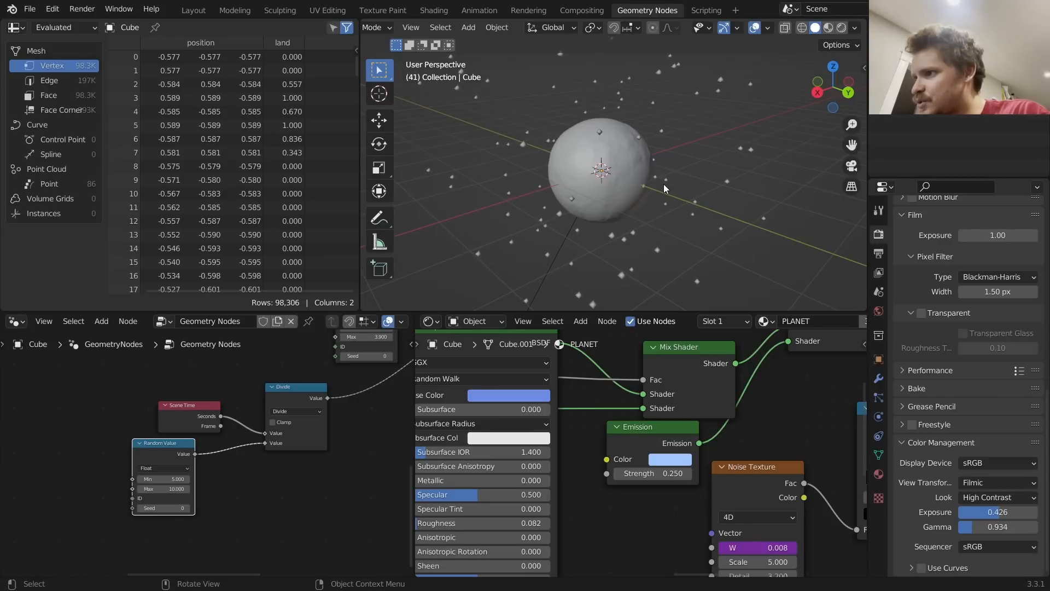
scroll(663, 188, "up", 3)
Set the Seed of the float Random Value node with Max 3.900 to 2
scroll(232, 447, "down", 2)
scroll(232, 447, "down", 1)
middle_click_drag(272, 417, 225, 443)
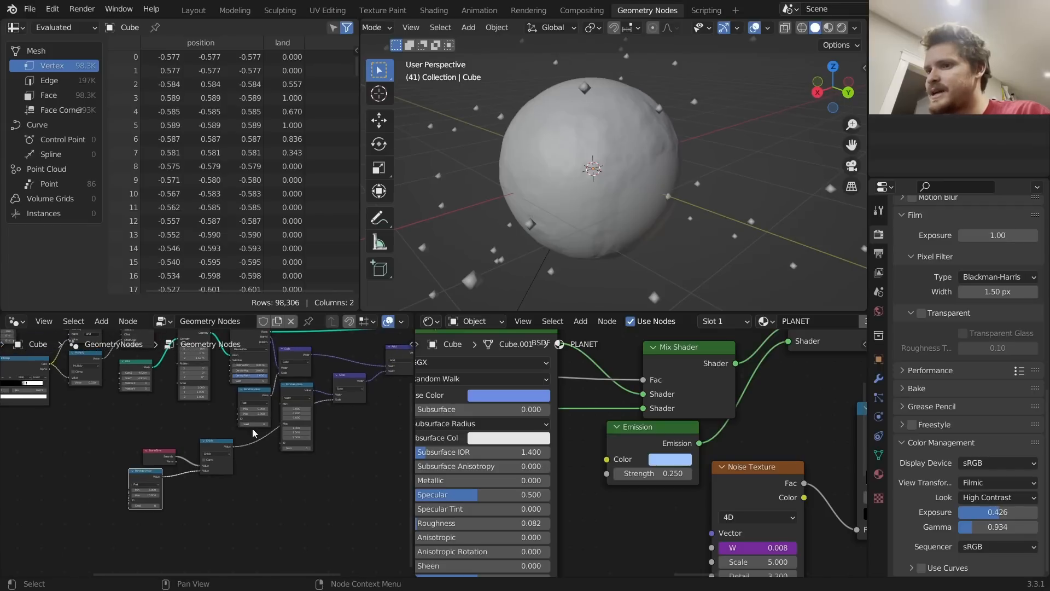
scroll(262, 426, "up", 1)
middle_click_drag(287, 425, 275, 459)
scroll(274, 460, "up", 1)
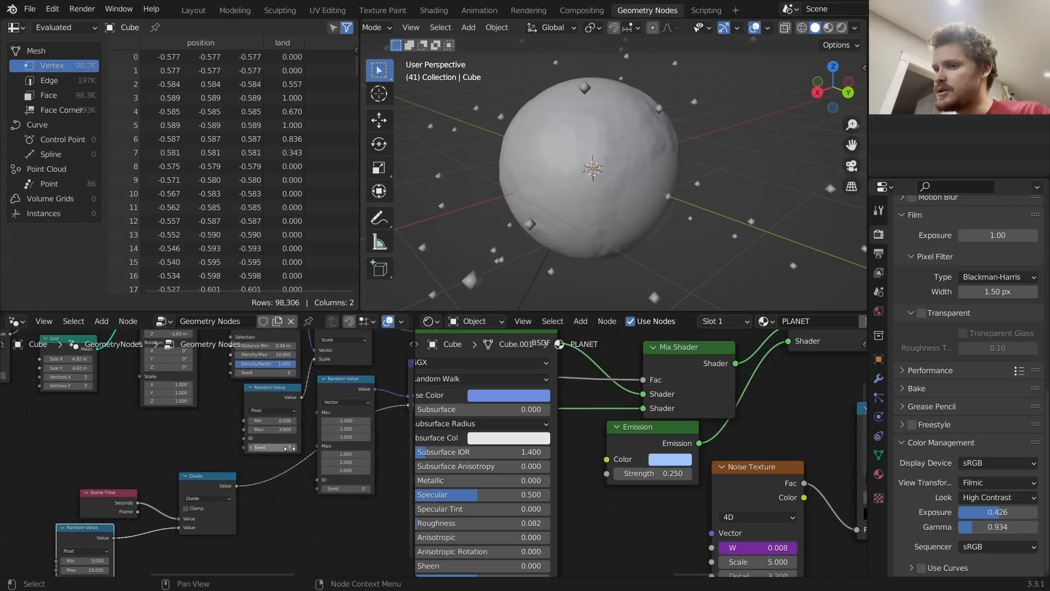
left_click(294, 447)
left_click(294, 448)
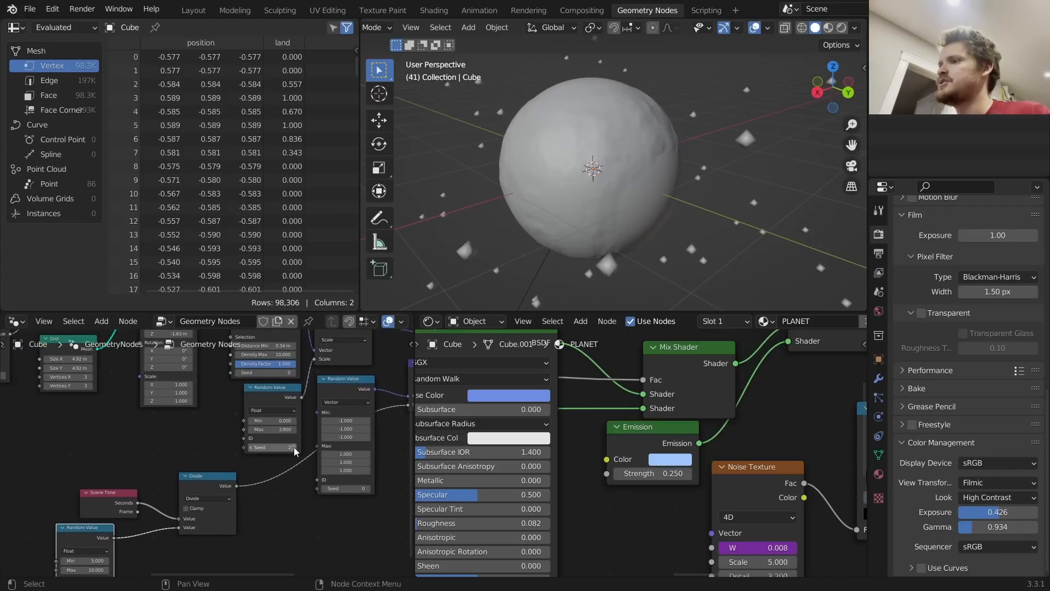
Play the animation briefly to check how the points drift around the planet, and undo the stray lasso selection
key("space")
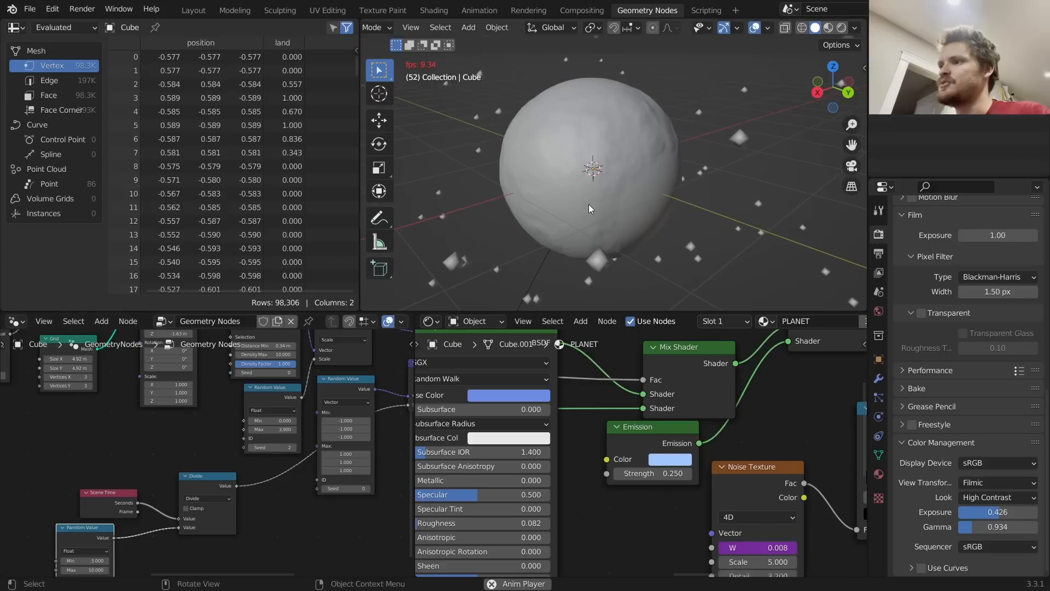
key("space")
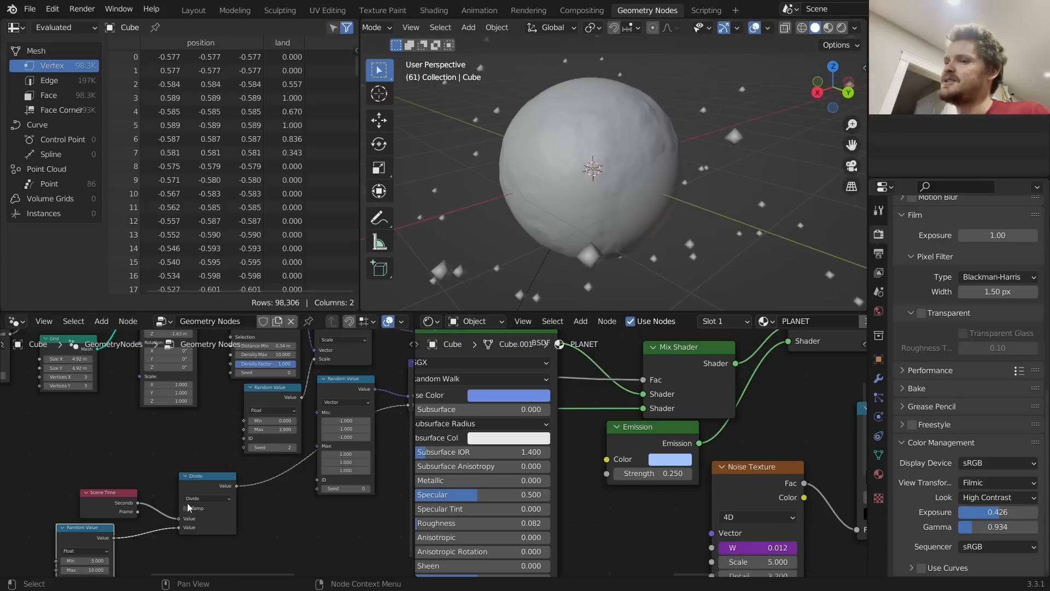
left_click_drag(518, 135, 681, 174)
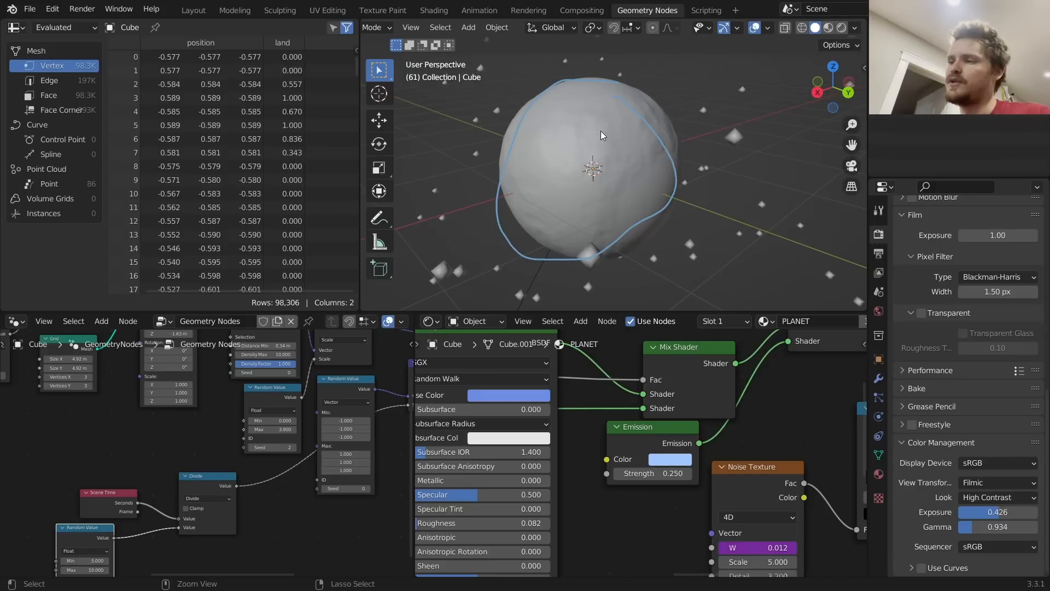
key("ctrl+z")
scroll(597, 170, "down", 3)
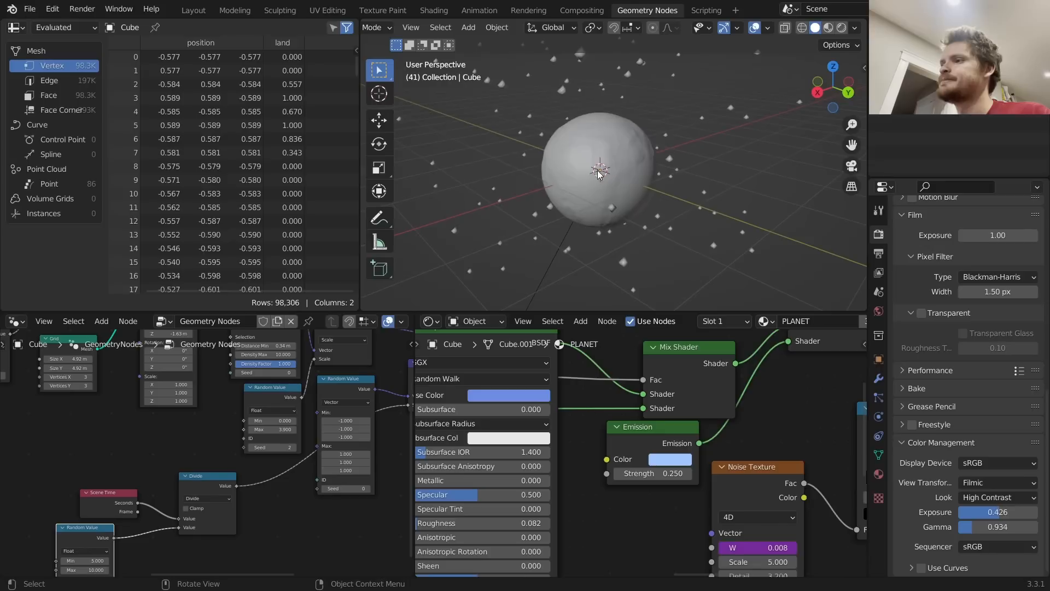
scroll(599, 173, "down", 2)
Move the points' Set Position node down and insert an Instance on Points node between it and Join Geometry
middle_click_drag(317, 468, 37, 552)
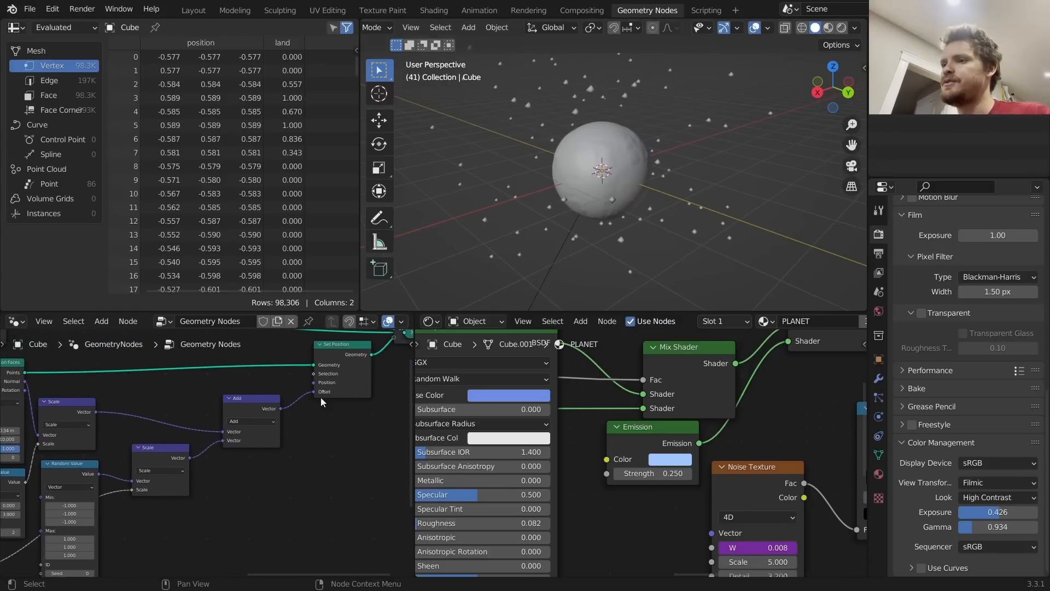
left_click_drag(334, 356, 276, 445)
middle_click_drag(337, 422, 188, 439)
key("shift+a")
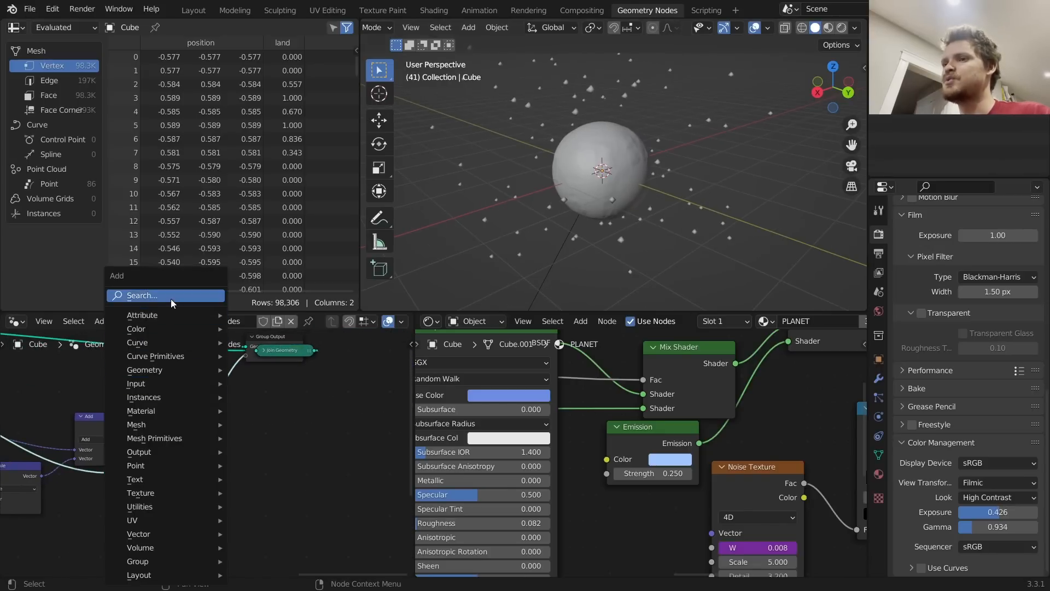
left_click(141, 295)
type("instance")
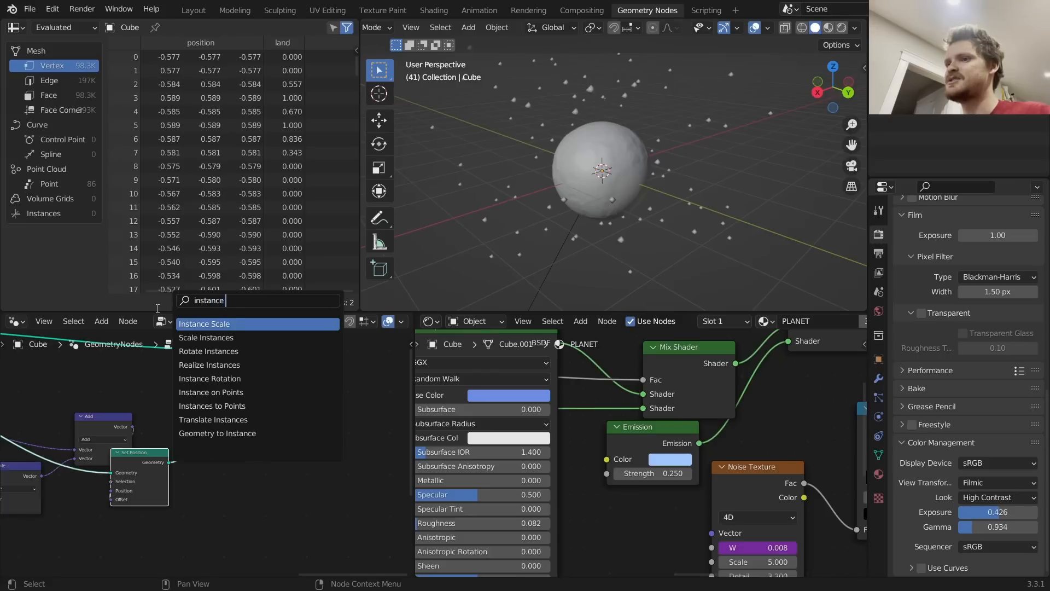
type(" on")
key("Return")
left_click(209, 391)
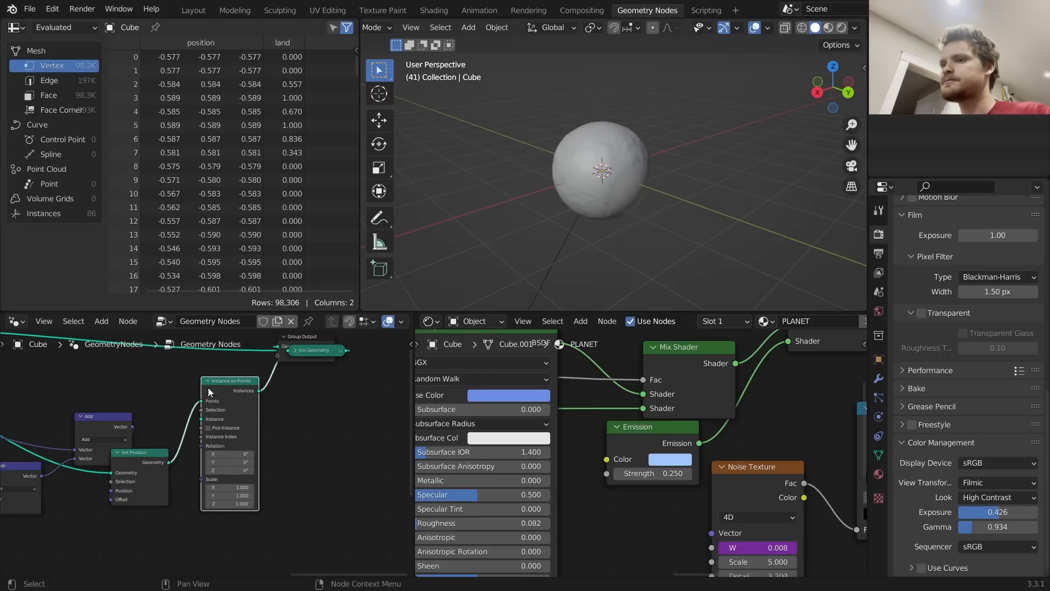
Space out the node layout by moving the Group Output and Instance on Points nodes further along the chain
middle_click_drag(309, 381, 248, 427)
left_click_drag(245, 383, 363, 390)
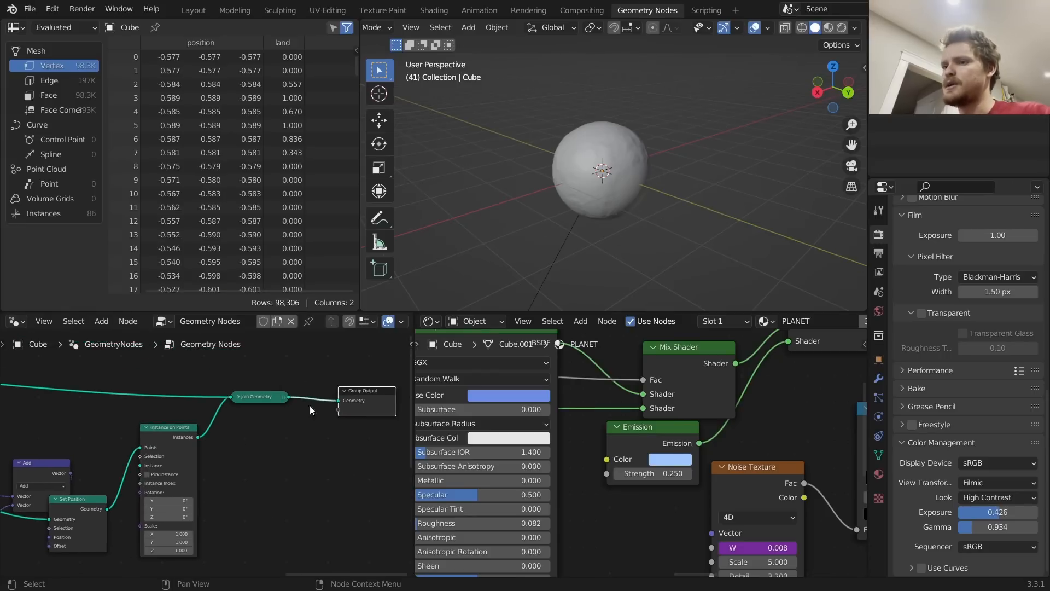
left_click_drag(142, 441, 195, 473)
middle_click_drag(195, 473, 257, 392)
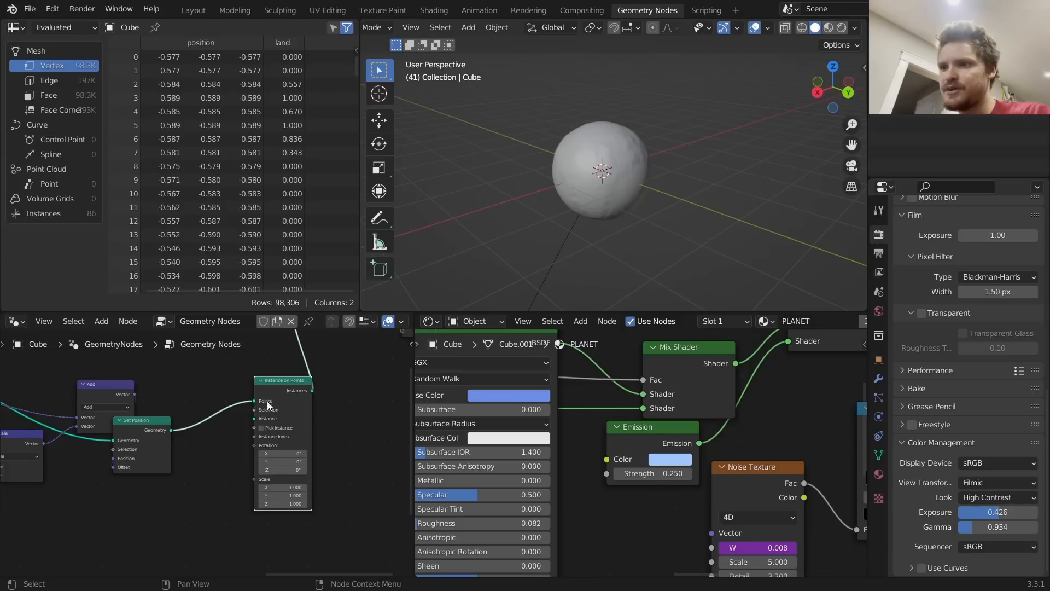
Feed the Instance input of Instance on Points from a new UV Sphere node
scroll(264, 401, "up", 1)
key("shift+a")
type("uv sp")
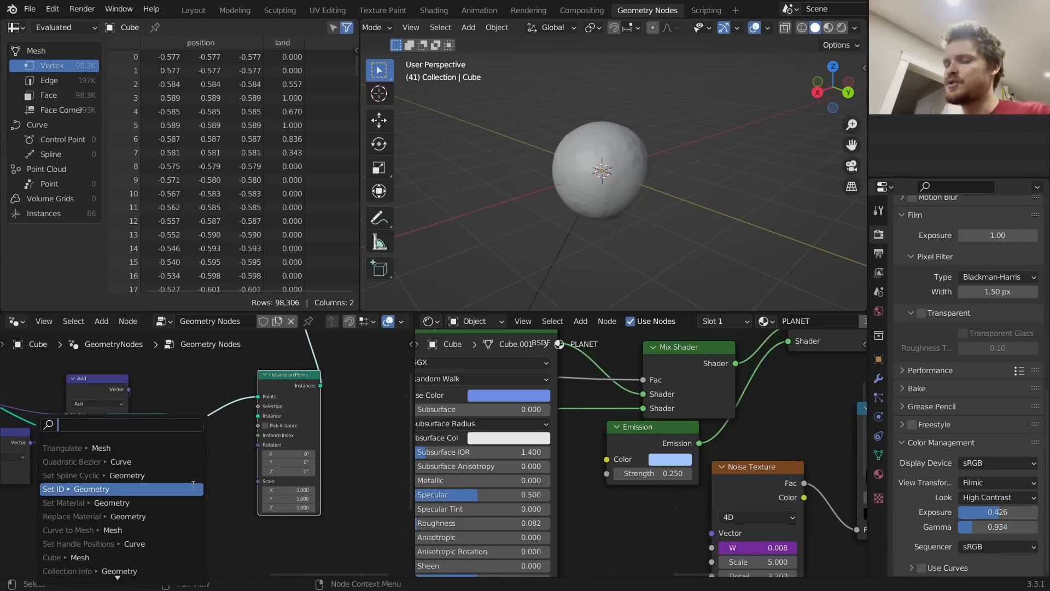
key("Return")
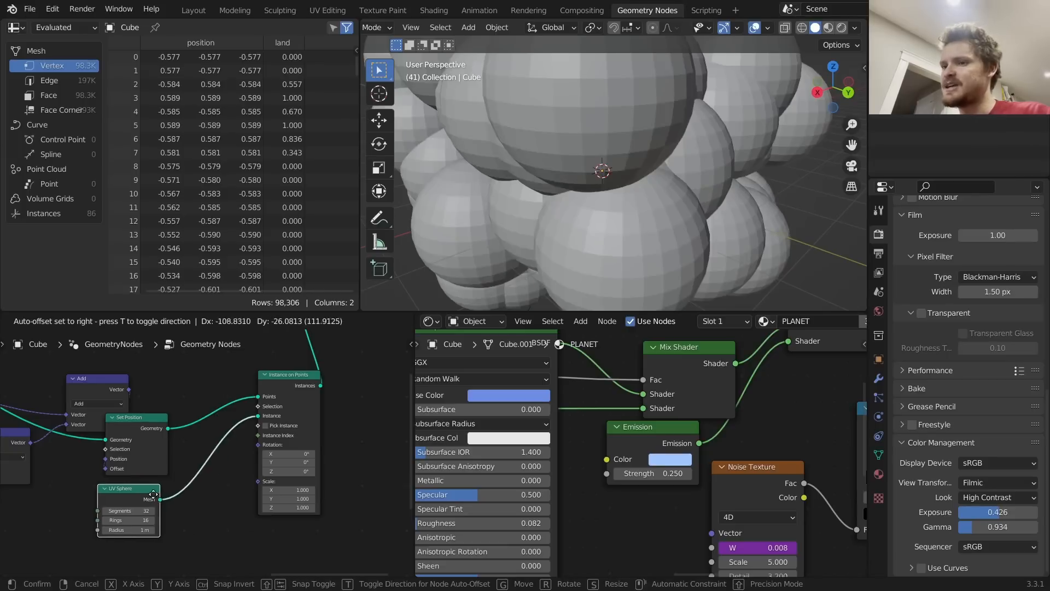
left_click(153, 498)
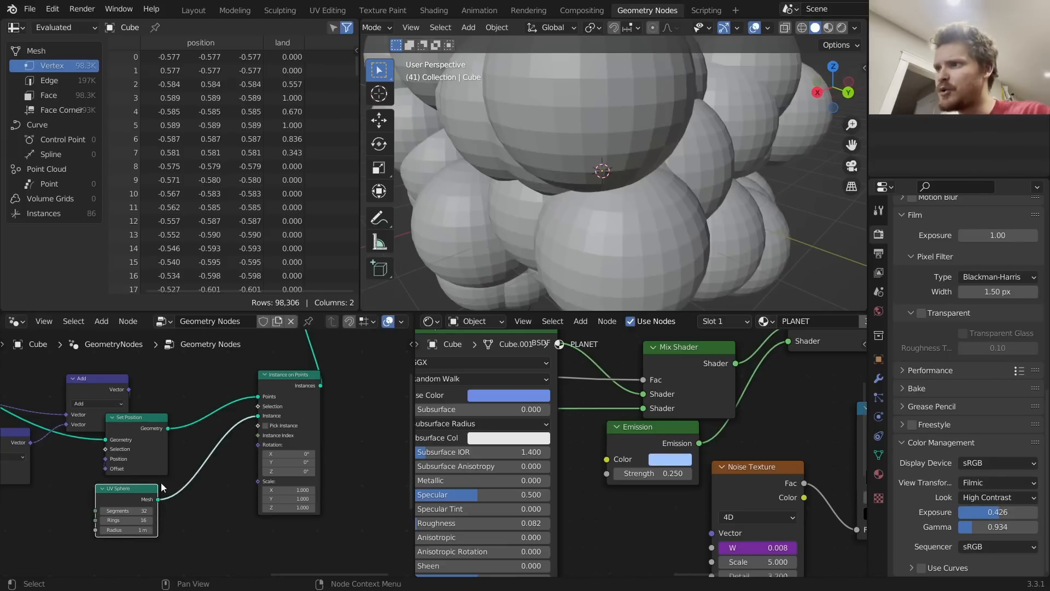
Drive the Instance on Points Scale with a new float Random Value node, Min 0.010 and Max 0.050
middle_click_drag(134, 530, 118, 485)
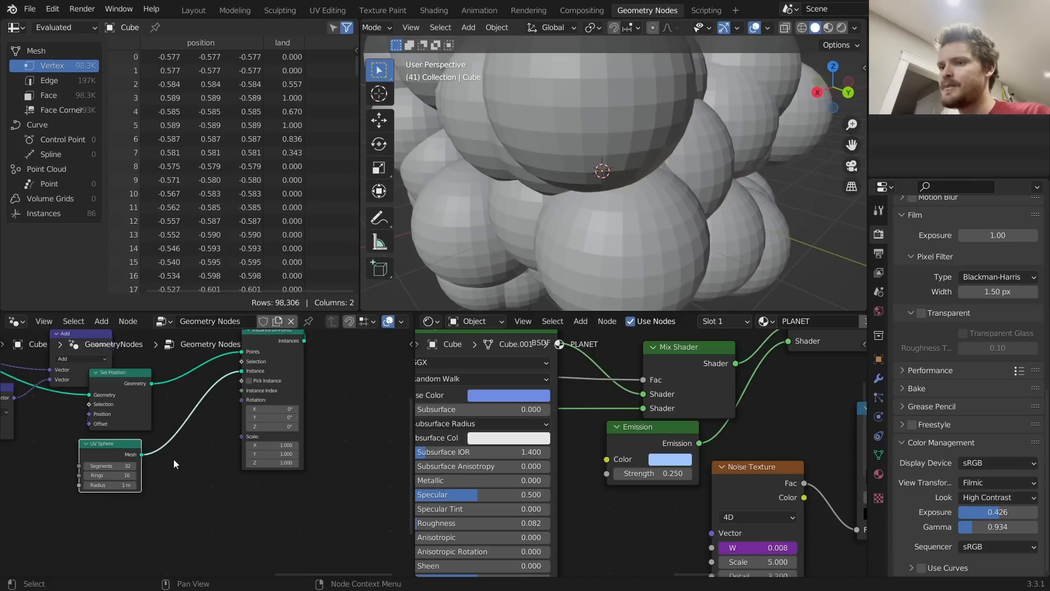
key("shift+a")
left_click(135, 300)
type("rand")
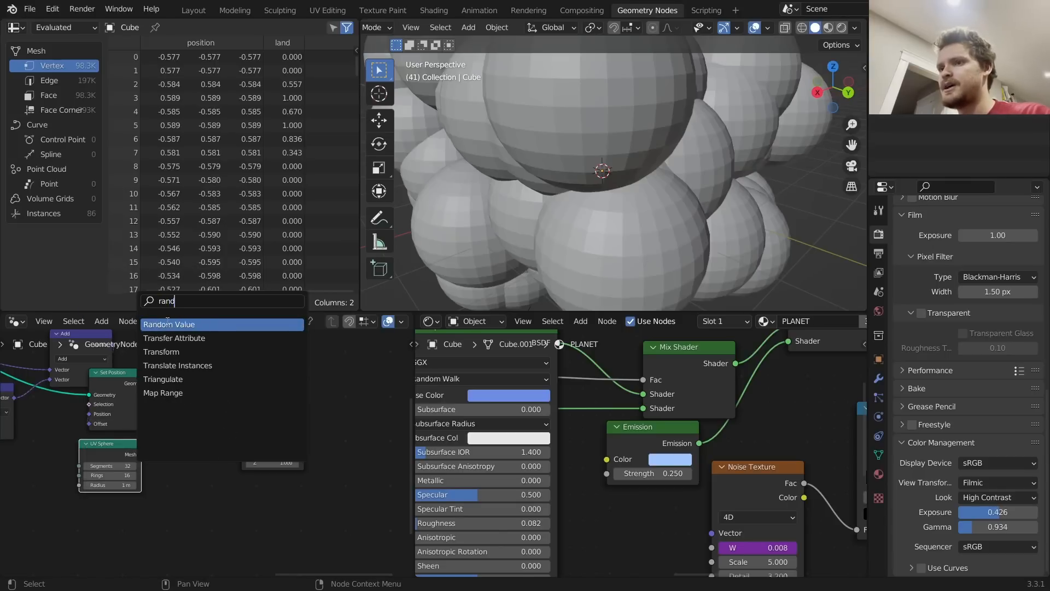
key("Return")
left_click(199, 481)
left_click_drag(216, 478, 242, 437)
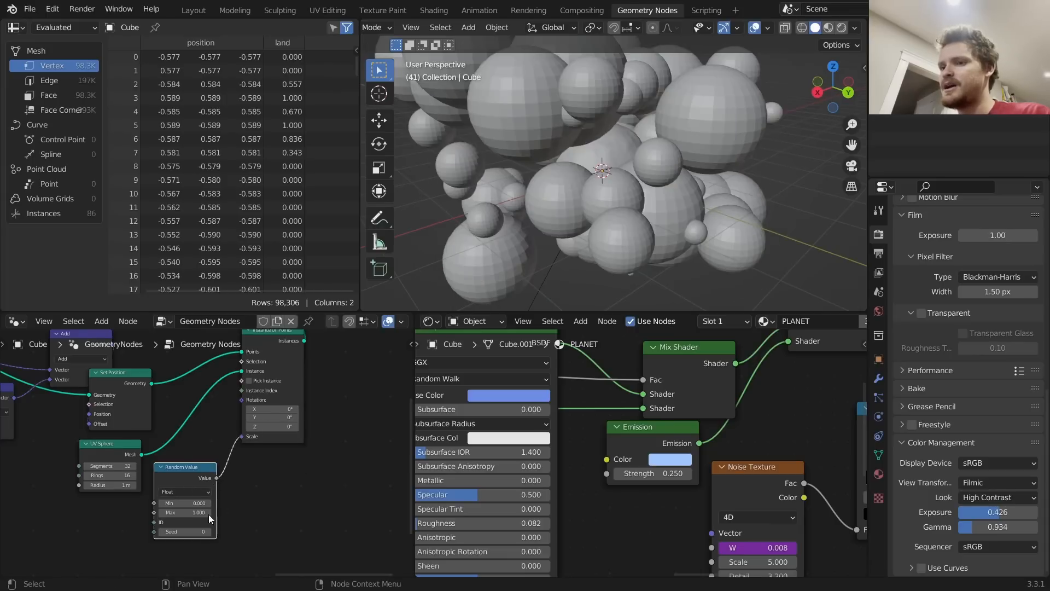
left_click_drag(194, 514, 162, 514, "shift")
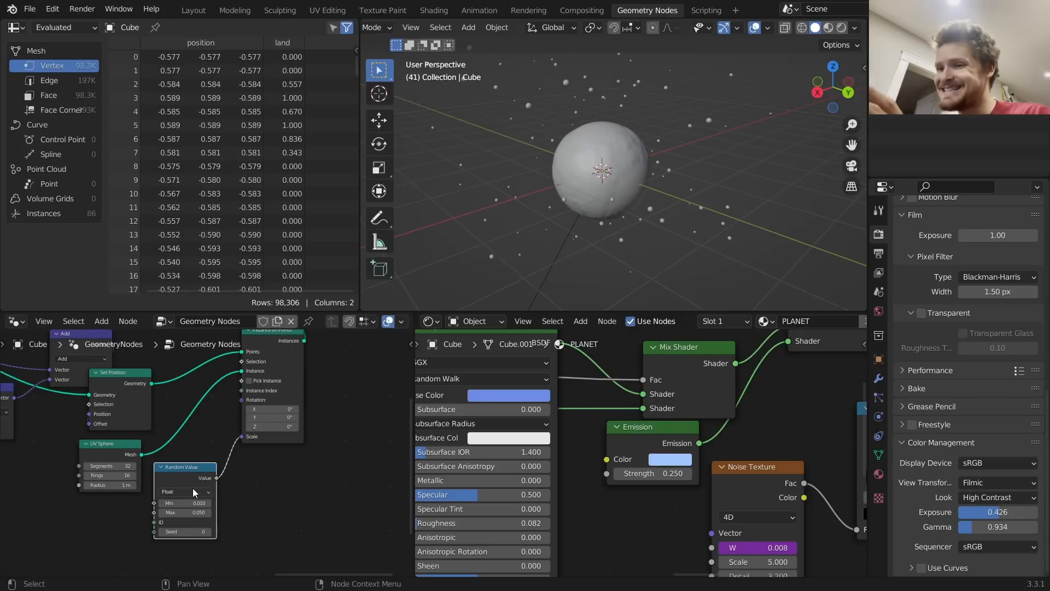
Move the UV Sphere node back and insert a Set Position node between it and Instance on Points
middle_click_drag(196, 486, 273, 472)
left_click_drag(186, 441, 2, 472)
middle_click_drag(71, 454, 213, 437)
key("shift+a")
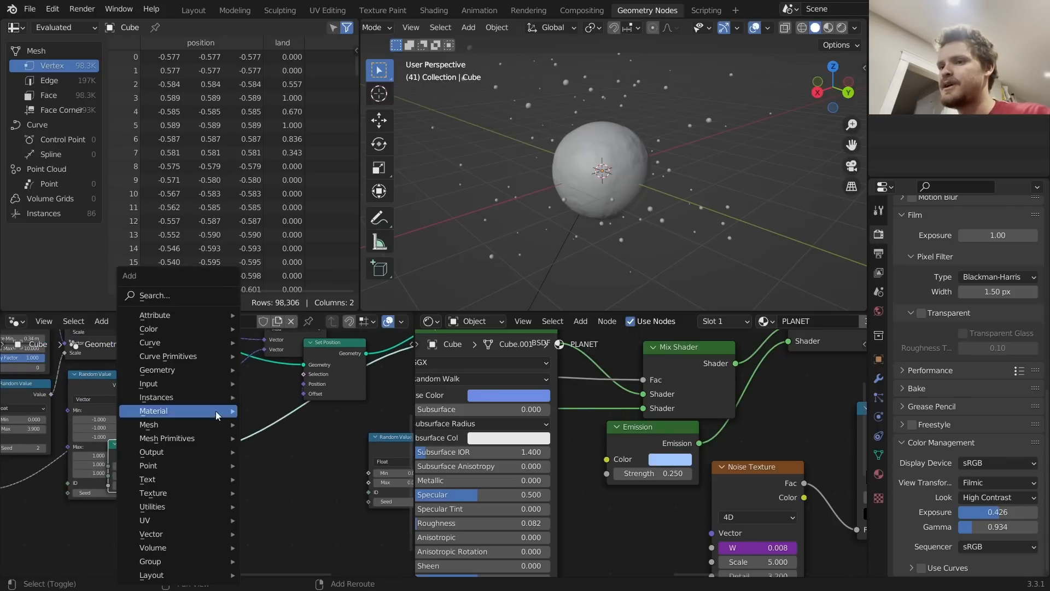
left_click(178, 296)
type("vec")
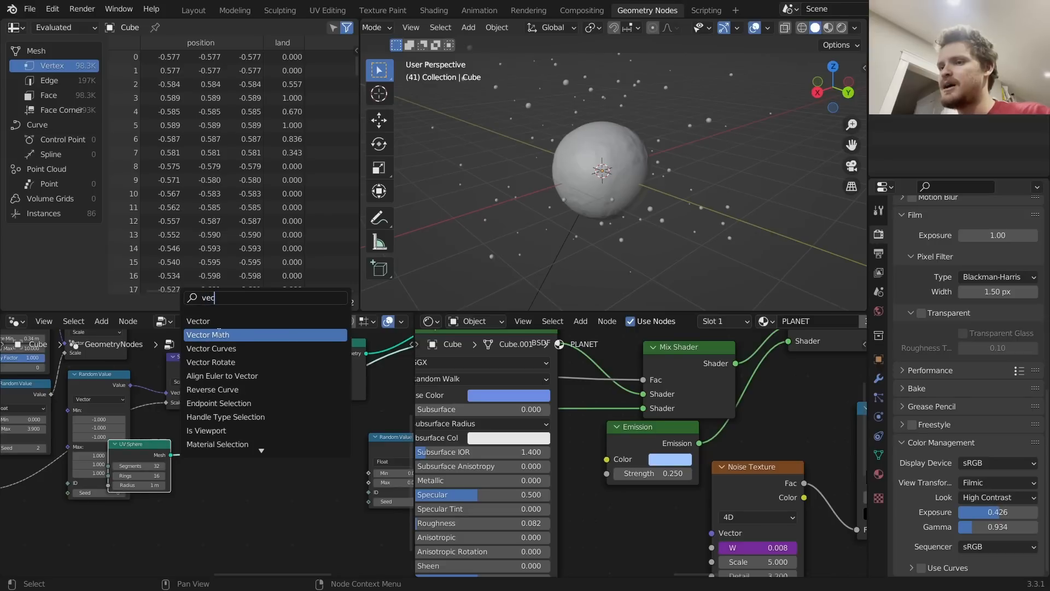
key("BackSpace")
key("BackSpace")
key("BackSpace")
type("set pos")
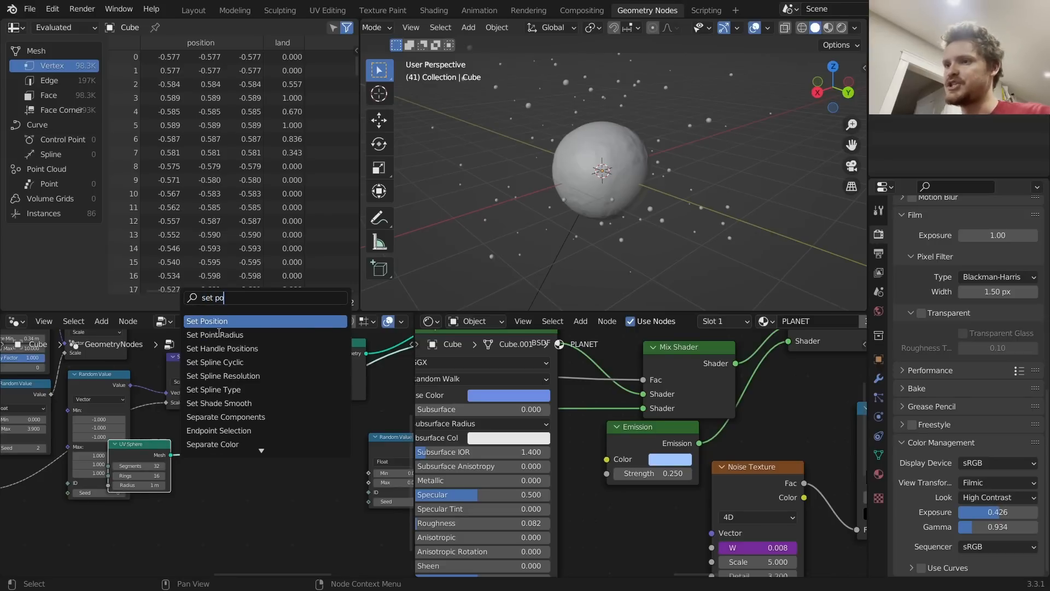
key("Return")
left_click(302, 444)
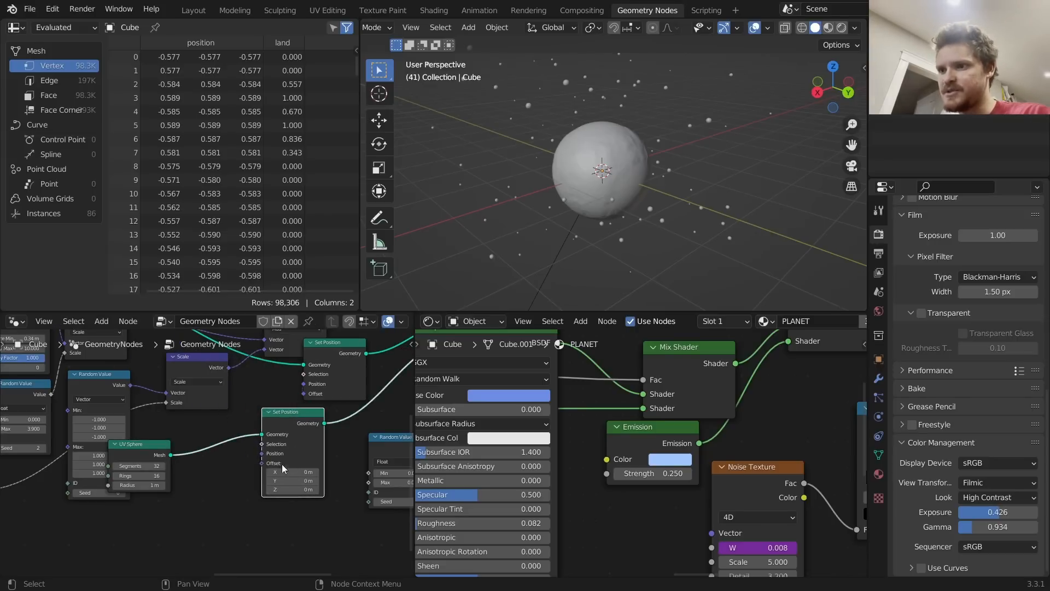
Connect the Fac of a new Noise Texture node to the sphere's Set Position Offset
left_click_drag(261, 464, 218, 513)
type("noise")
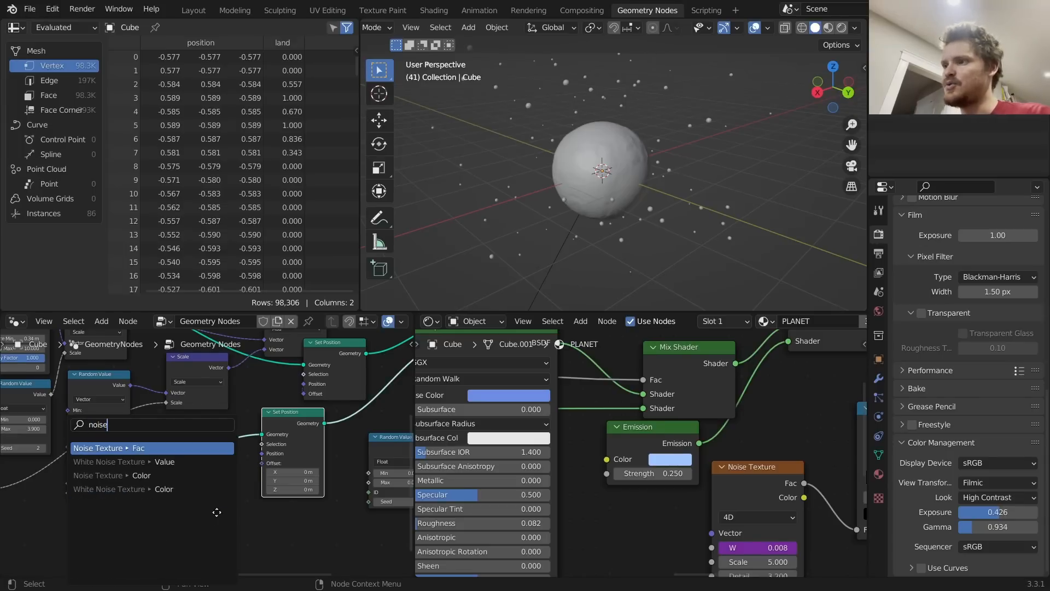
key("Return")
left_click(168, 504)
Mute and unmute the sphere's Set Position node repeatedly to compare the instances with and without the noise offset
scroll(618, 136, "up", 4)
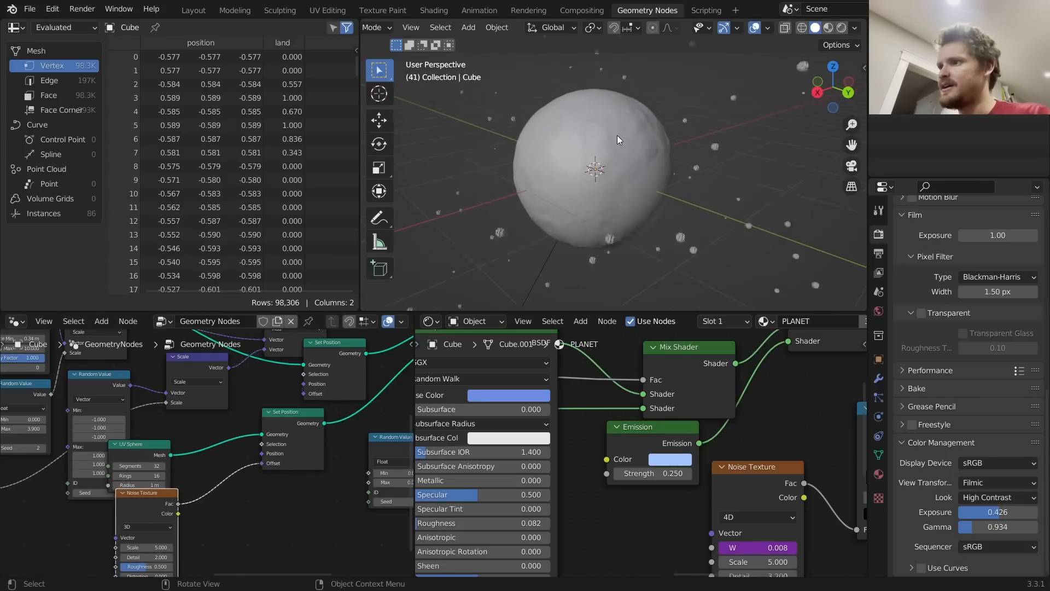
middle_click_drag(597, 135, 649, 235, "shift")
scroll(599, 121, "up", 1)
middle_click_drag(285, 417, 278, 427)
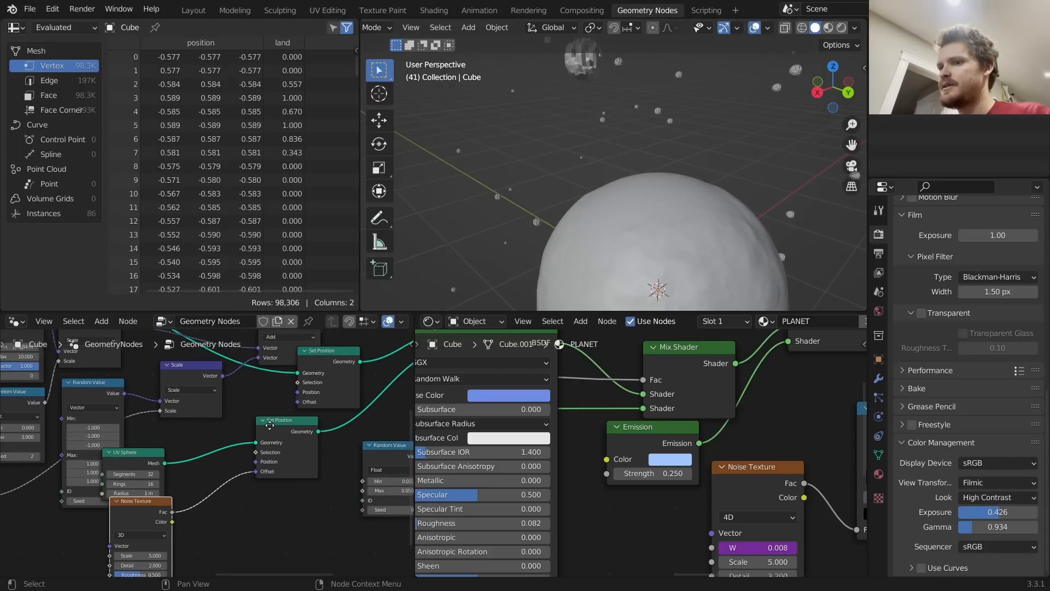
left_click(279, 426)
key("m")
key("m")
key("m")
key("m")
key("m")
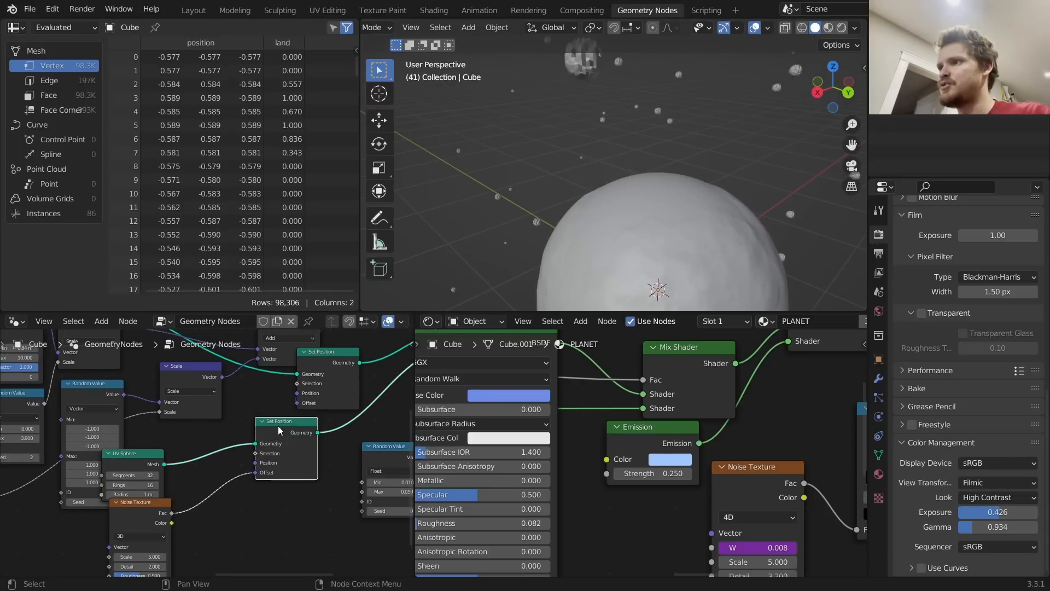
key("m")
Insert a Vector Math node set to Subtract with 0.5 on all axes between Noise Texture and the Offset input
middle_click_drag(238, 463, 288, 376)
key("shift+a")
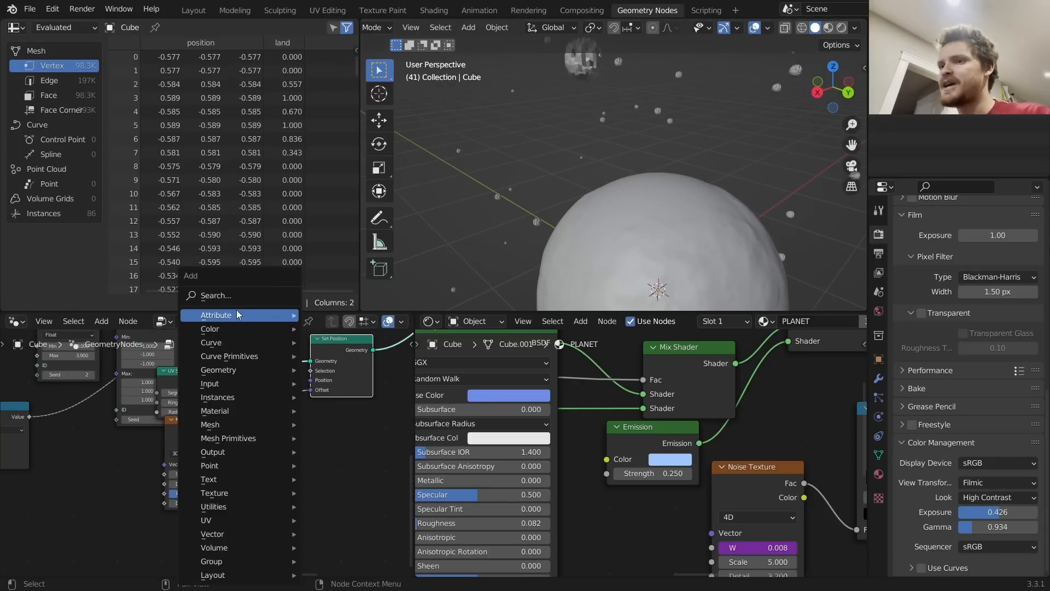
left_click(232, 298)
type("vec")
left_click(276, 338)
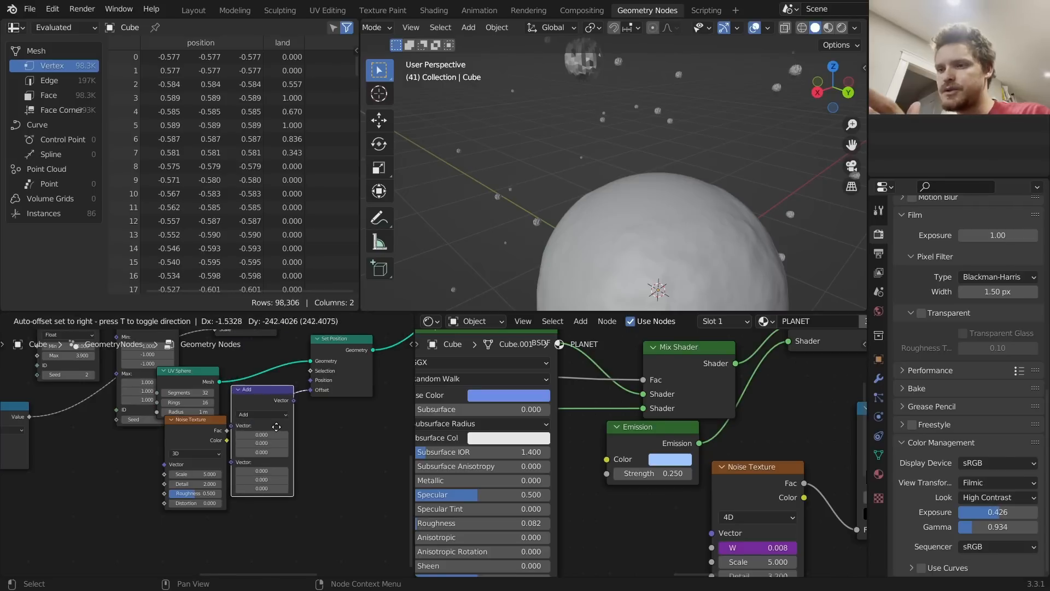
left_click(300, 443)
left_click(298, 448)
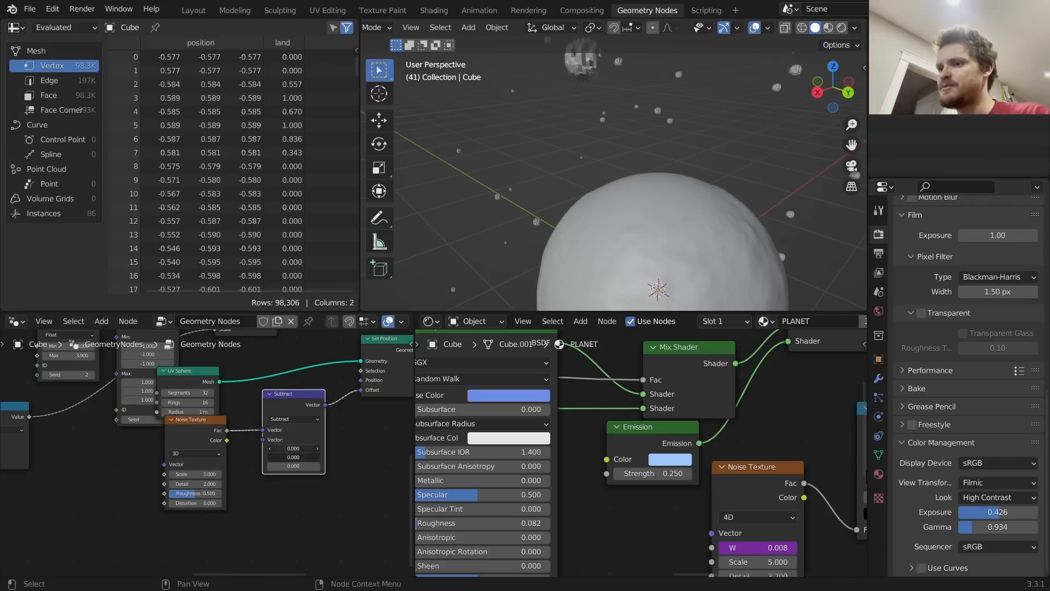
type("0.5")
key("Return")
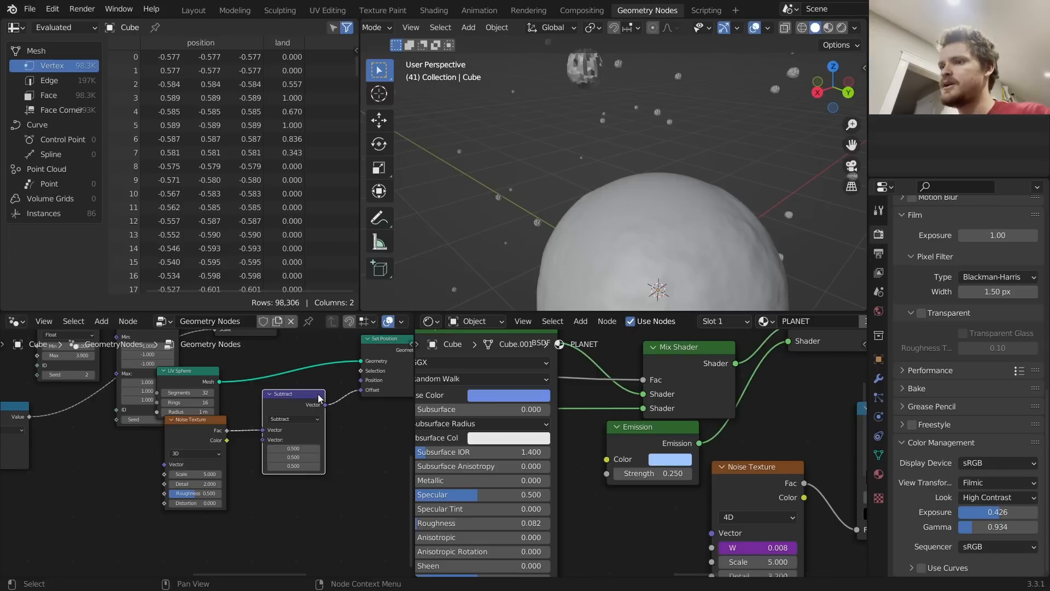
Toggle muting on the sphere's Set Position node to check the effect of the centred noise offset
left_click(385, 343)
key("m")
key("m")
key("m")
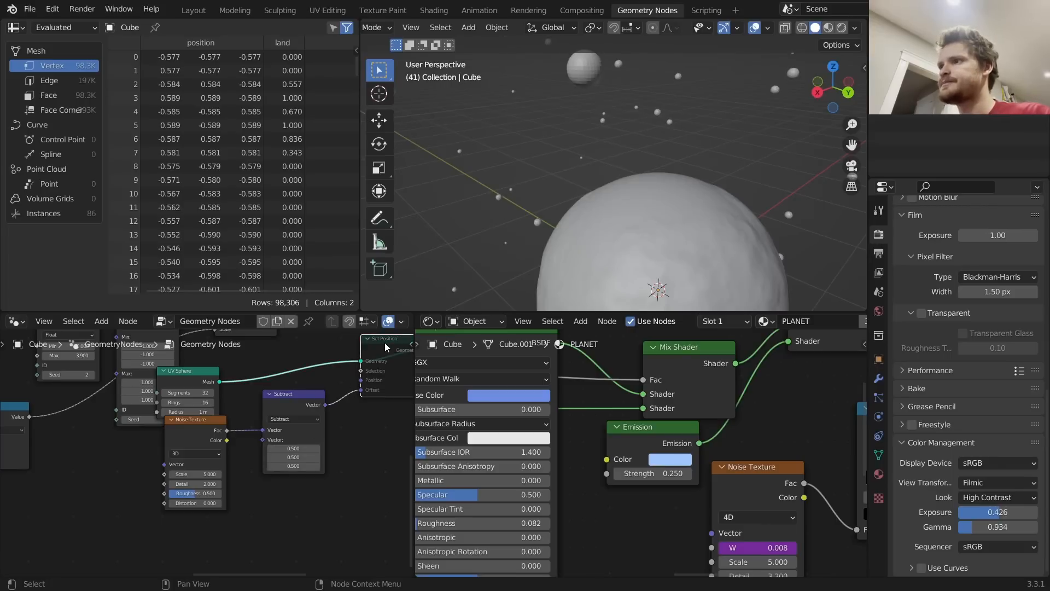
key("m")
Select the Noise Texture and Subtract nodes together and move them to free space below the UV Sphere
scroll(331, 409, "down", 1)
scroll(332, 405, "down", 1)
left_click_drag(138, 513, 289, 457)
key("g")
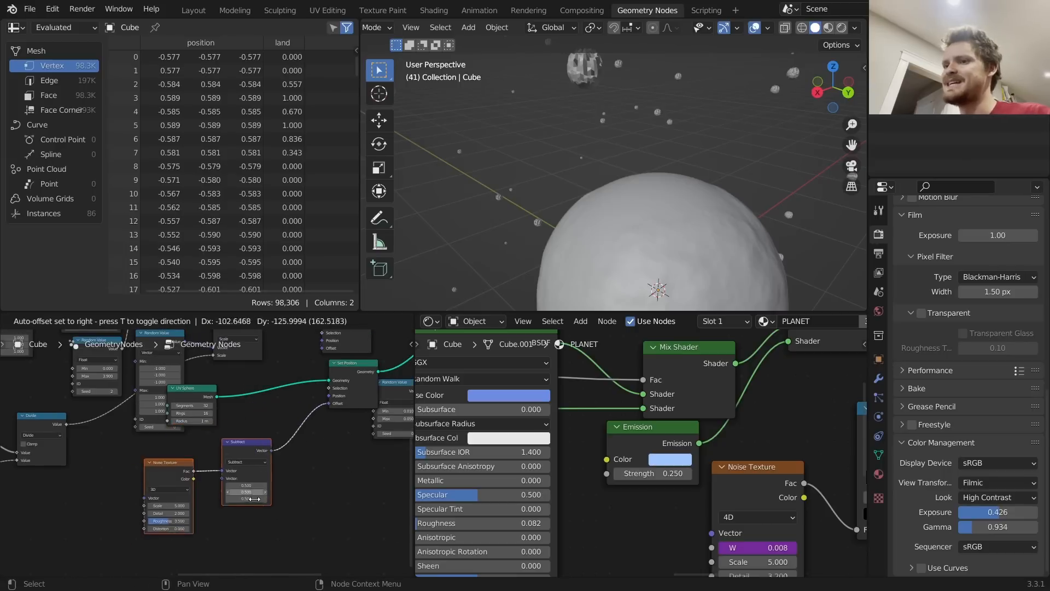
left_click(208, 513)
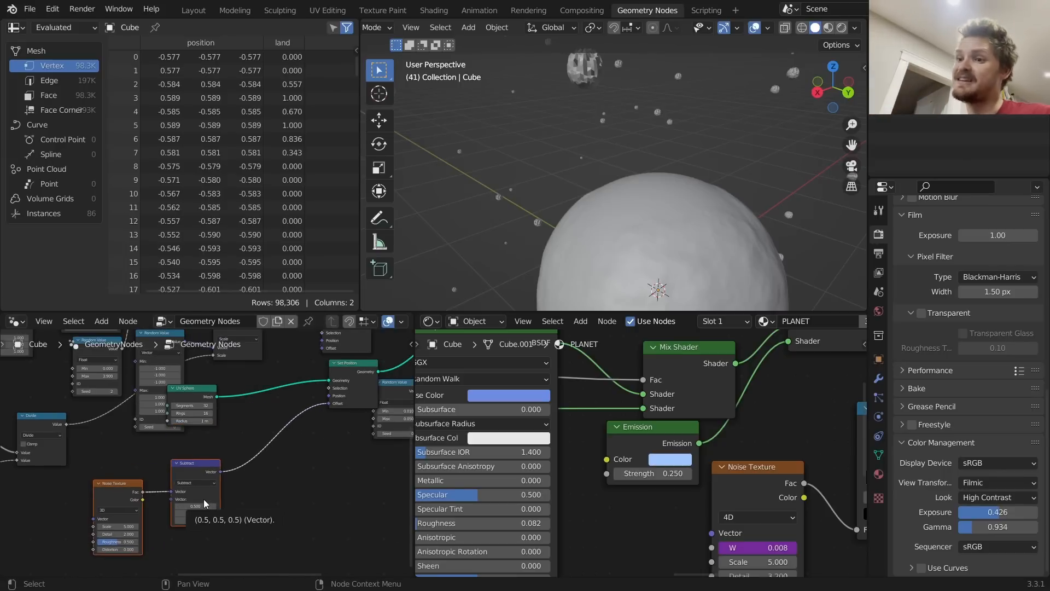
Duplicate the Subtract node, place it before the sphere's Set Position offset, and change it to Scale with a factor of 0.91
left_click(280, 510)
scroll(207, 451, "up", 2)
left_click(196, 474)
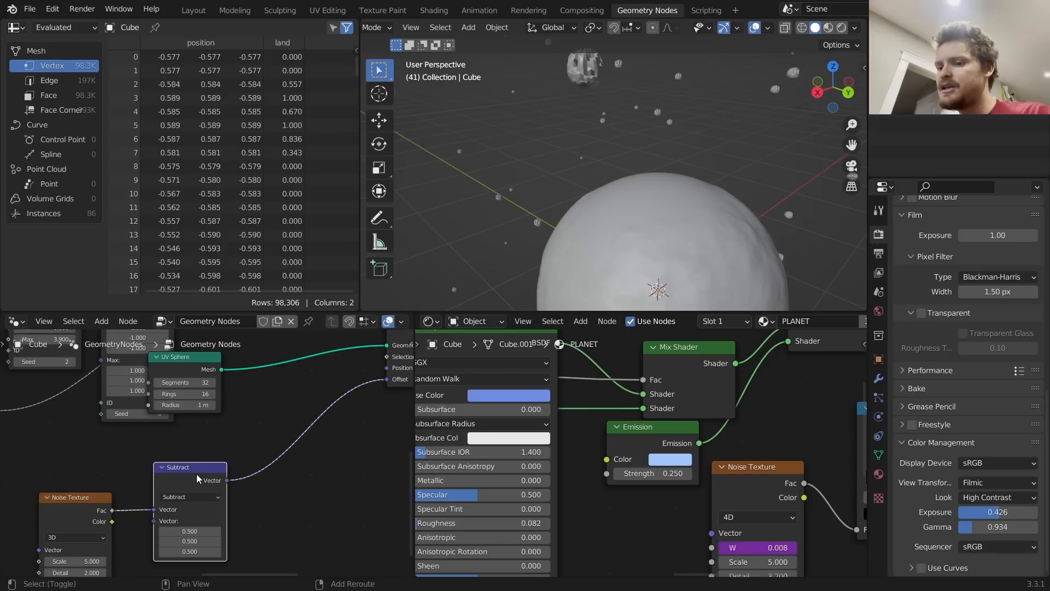
key("shift+d")
left_click(309, 435)
left_click(302, 458)
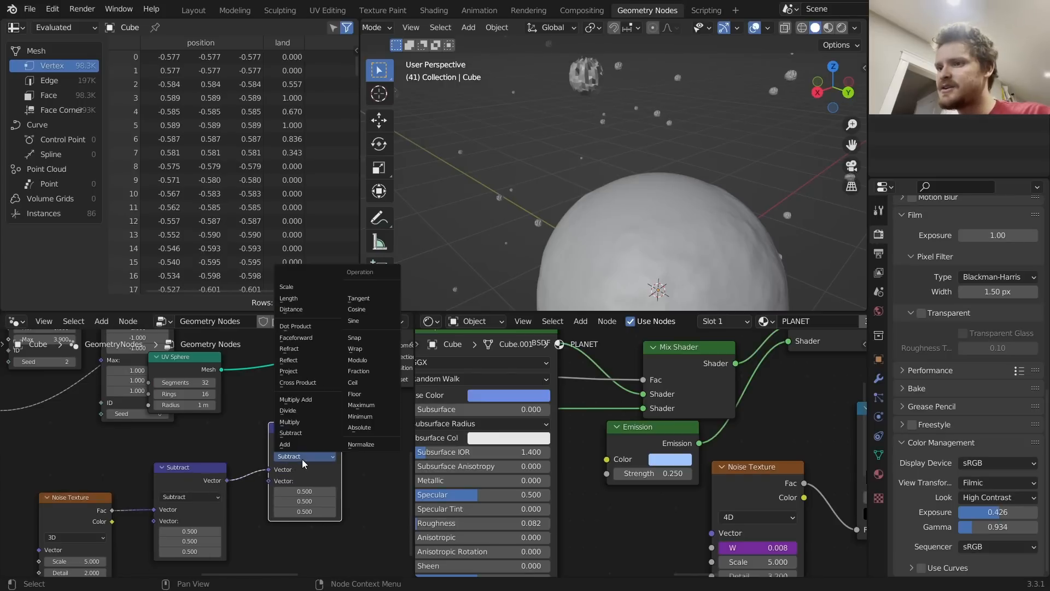
left_click(297, 290)
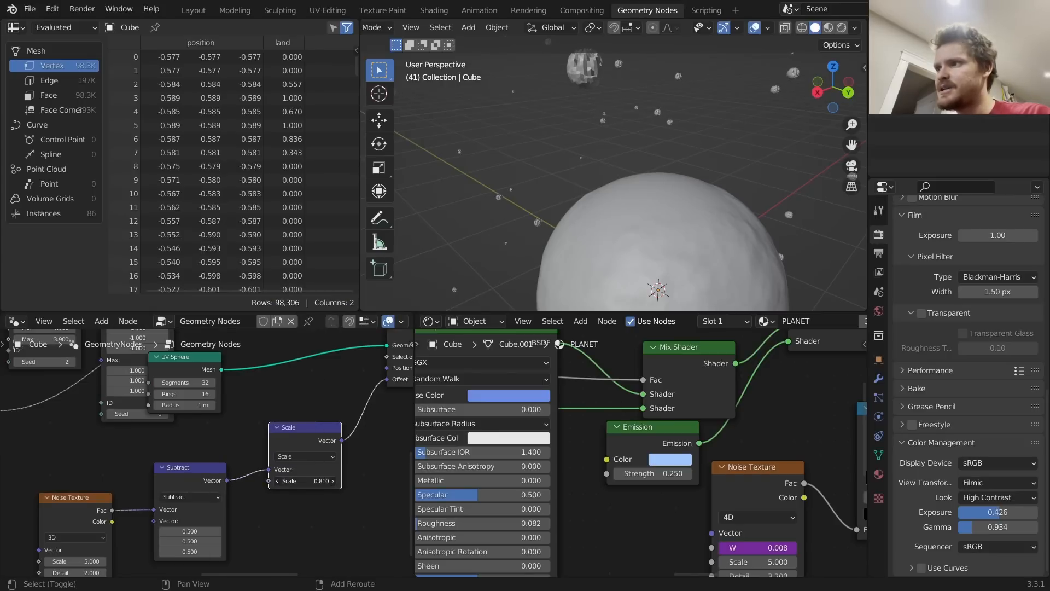
left_click_drag(305, 481, 284, 481, "shift")
Switch the Random Value node beside the sphere's Set Position to Vector with a maximum of 0.05 on all axes
middle_click_drag(306, 478, 23, 530)
left_click(216, 431)
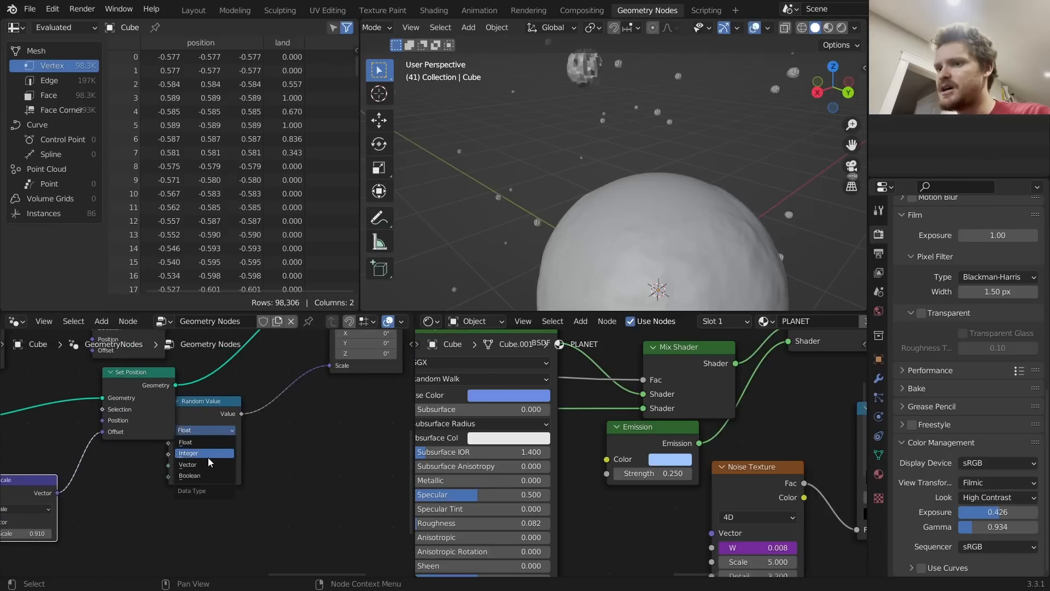
left_click(203, 464)
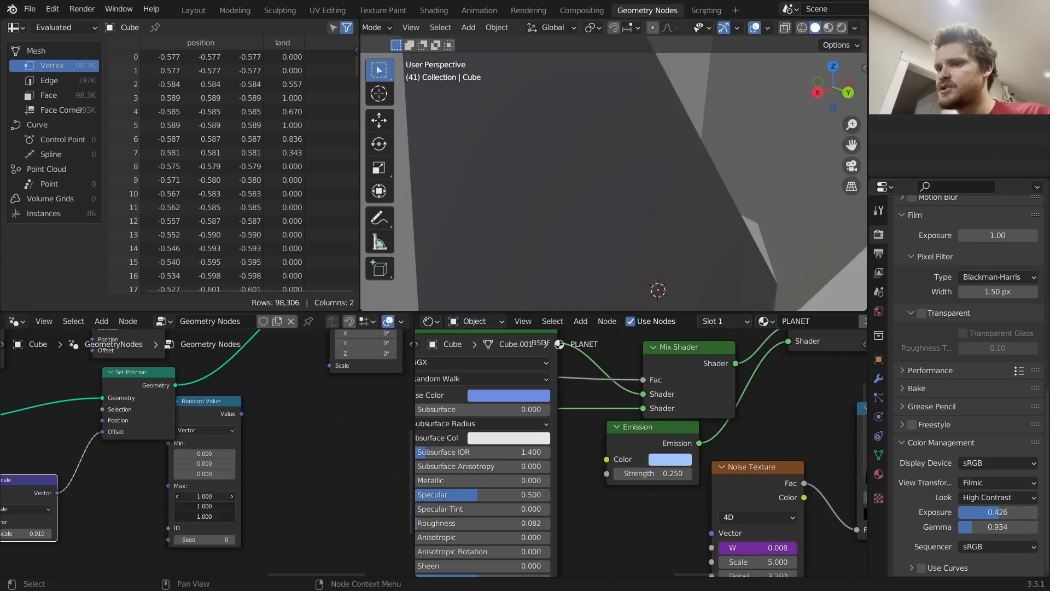
left_click_drag(214, 496, 214, 516)
type(".05")
key("Return")
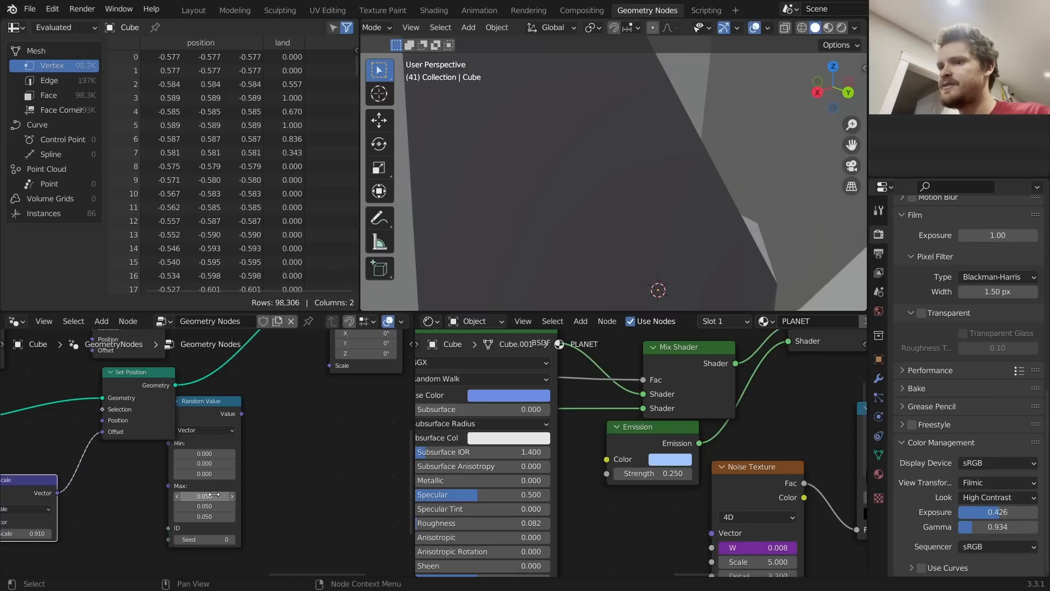
Set the random vector's minimum to 0.01 on all axes and connect its value to the Scale input of Instance on Points
left_click_drag(205, 473, 206, 447)
type(".01")
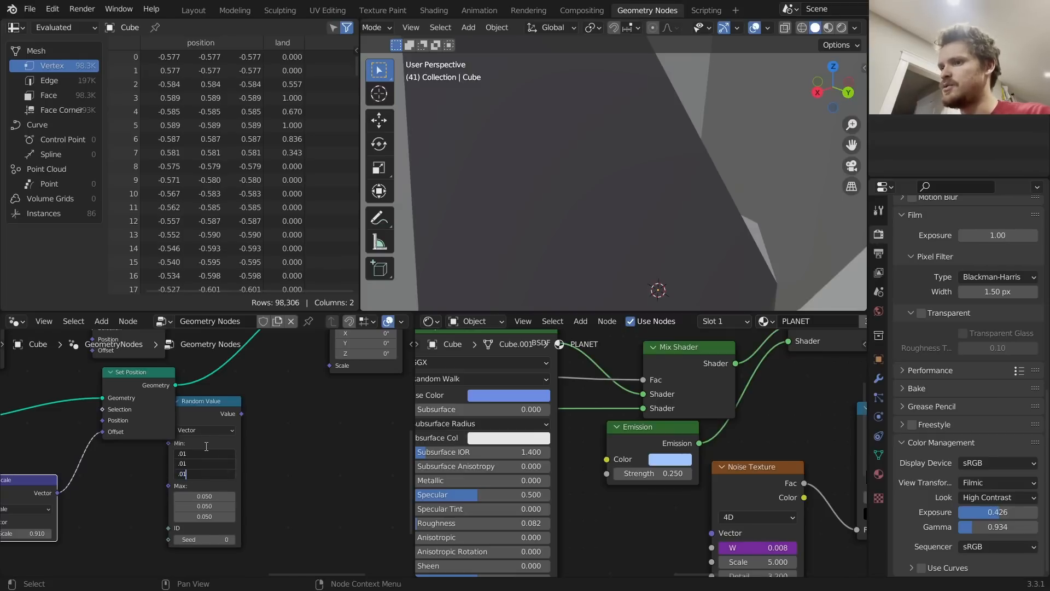
key("Return")
left_click_drag(241, 413, 330, 366)
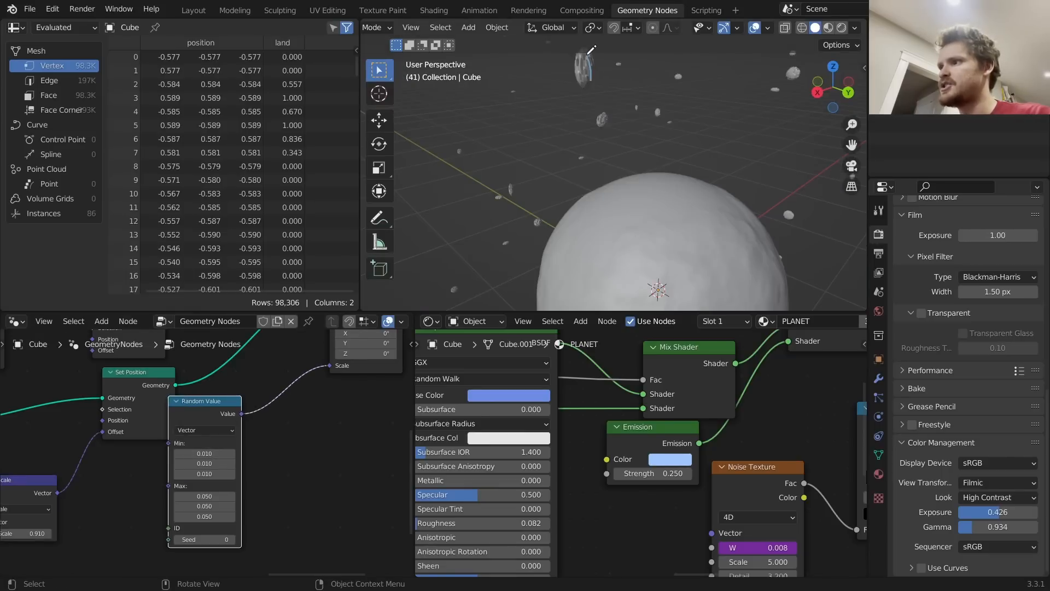
Inspect the unevenly scaled rocks around the planet and switch the viewport to rendered shading
scroll(628, 143, "down", 5)
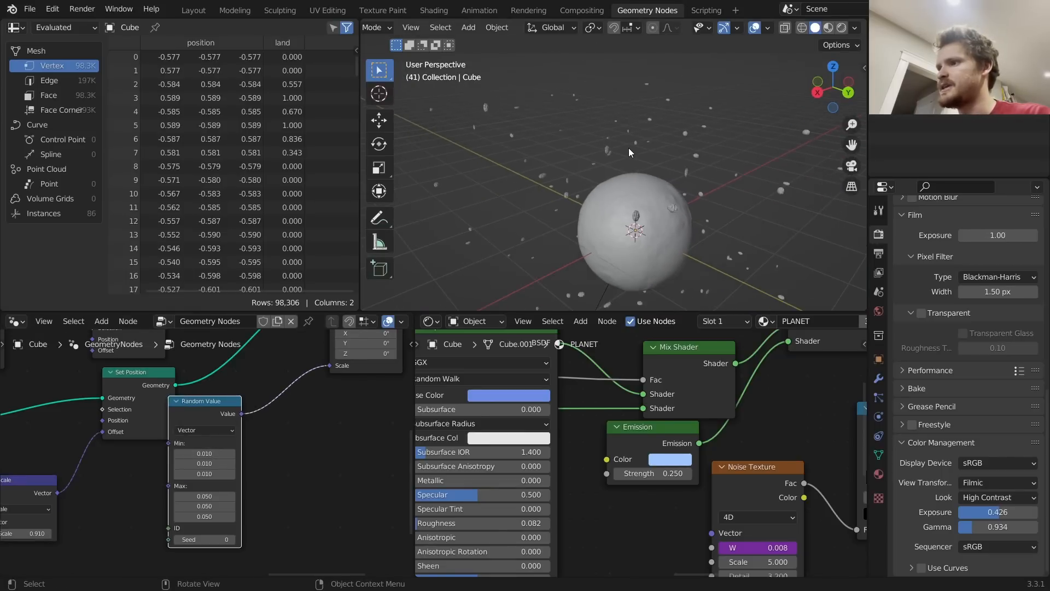
middle_click_drag(641, 209, 601, 235)
scroll(673, 148, "up", 3)
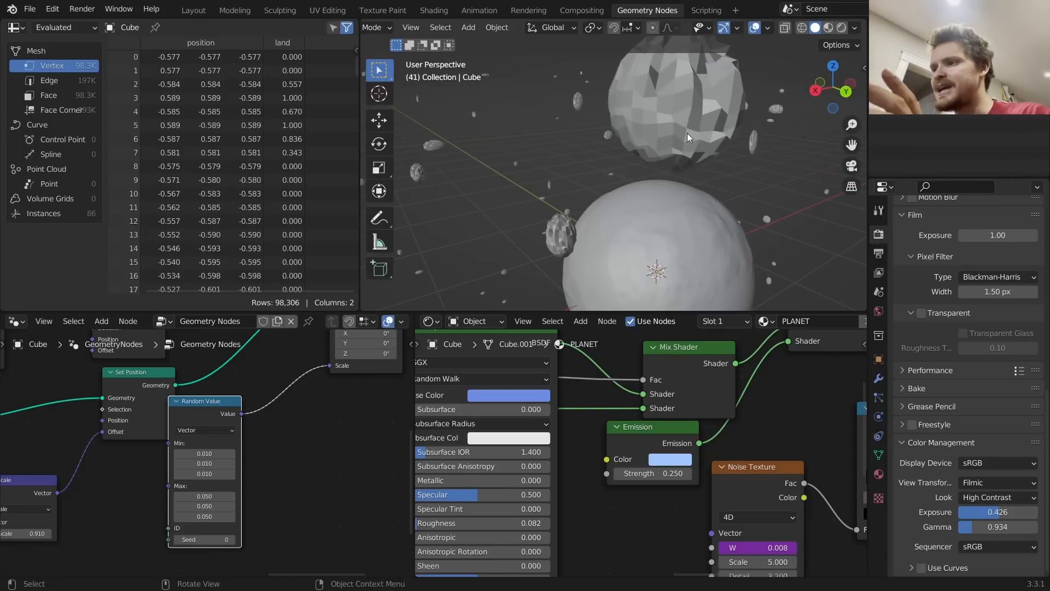
scroll(686, 136, "down", 6)
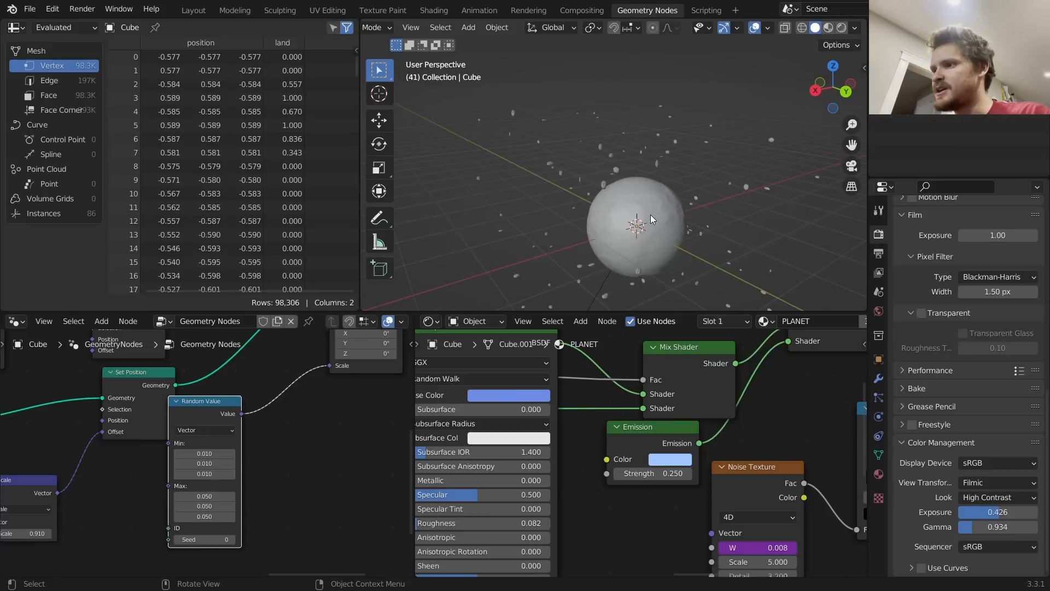
middle_click_drag(651, 215, 645, 202)
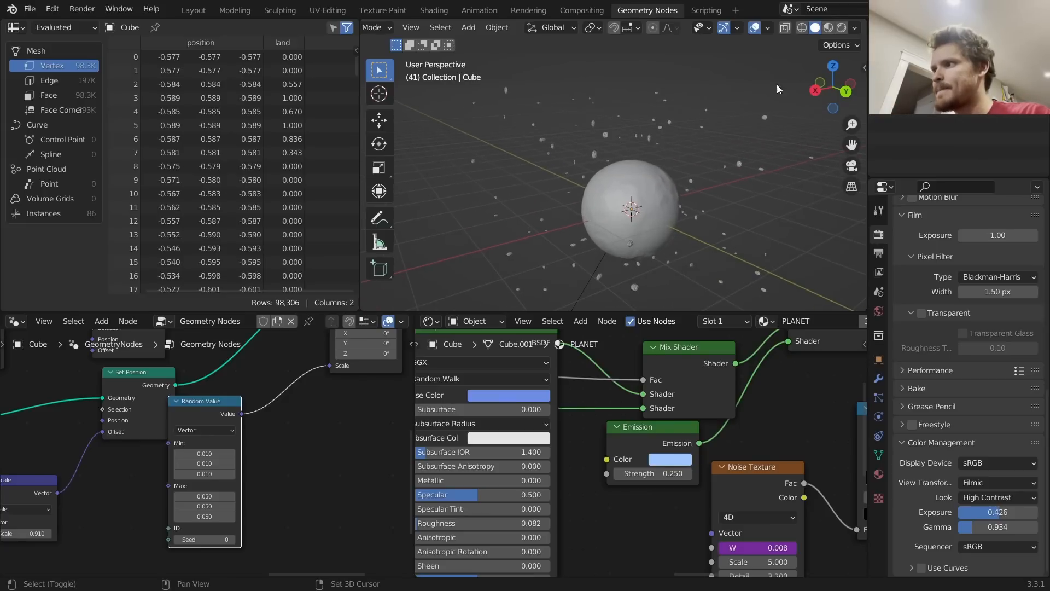
left_click(842, 29)
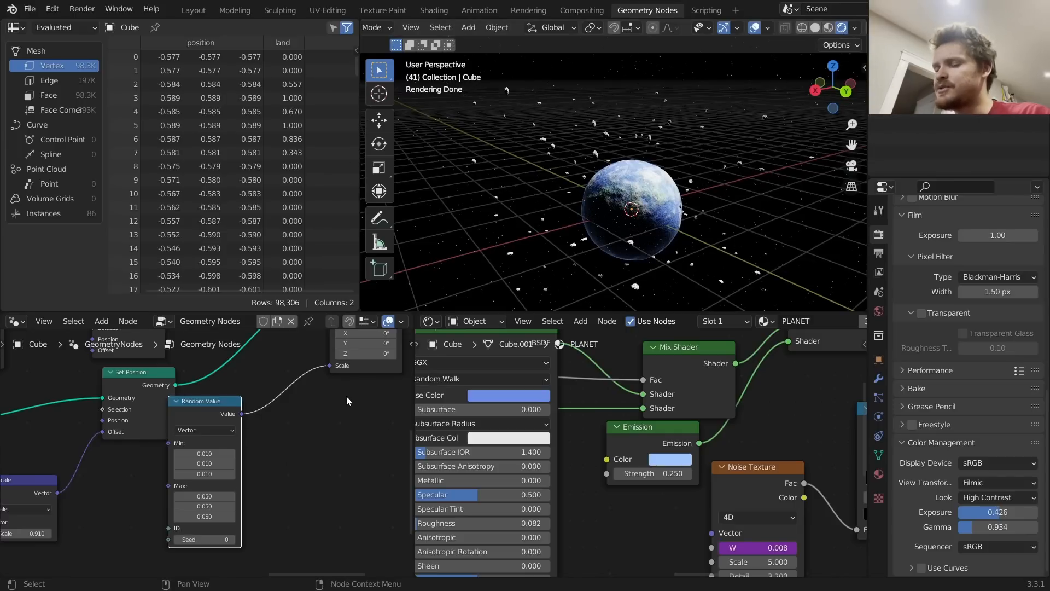
Duplicate the vector Random Value node and connect the copy to the Rotation input of Instance on Points
middle_click_drag(347, 400, 295, 514)
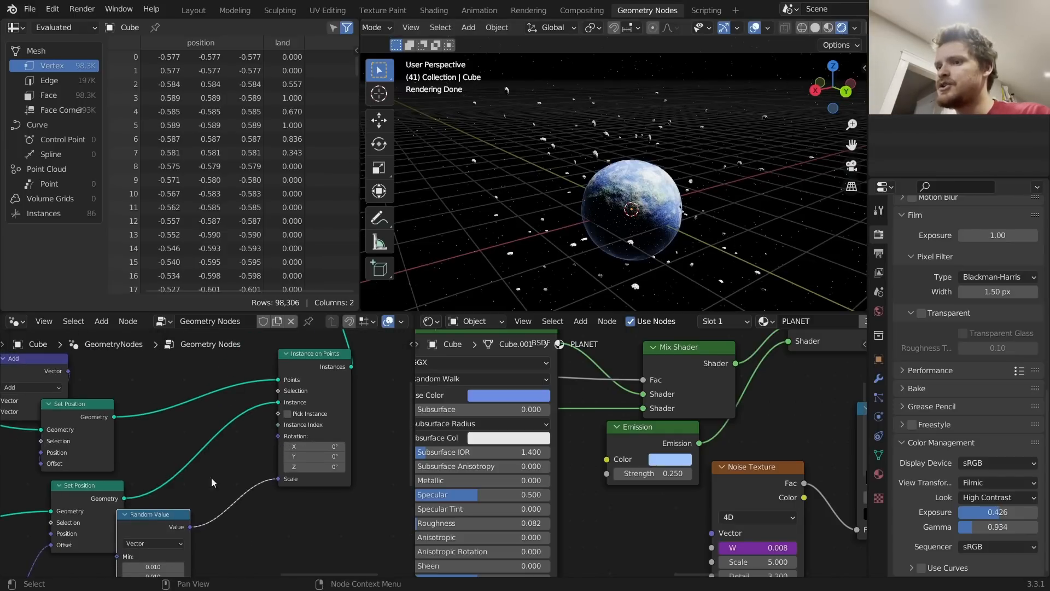
key("shift+d")
left_click(304, 530)
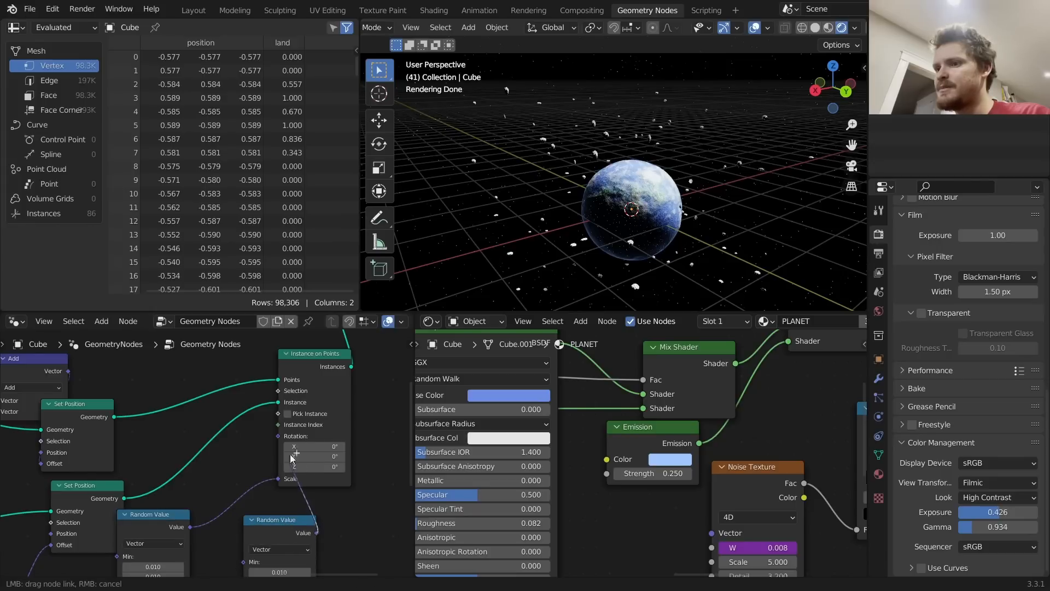
left_click_drag(316, 532, 278, 436)
Set the rotation Random Value's minimum to -11.59 and its maximum to 7.15 on all axes
middle_click_drag(303, 499, 298, 412)
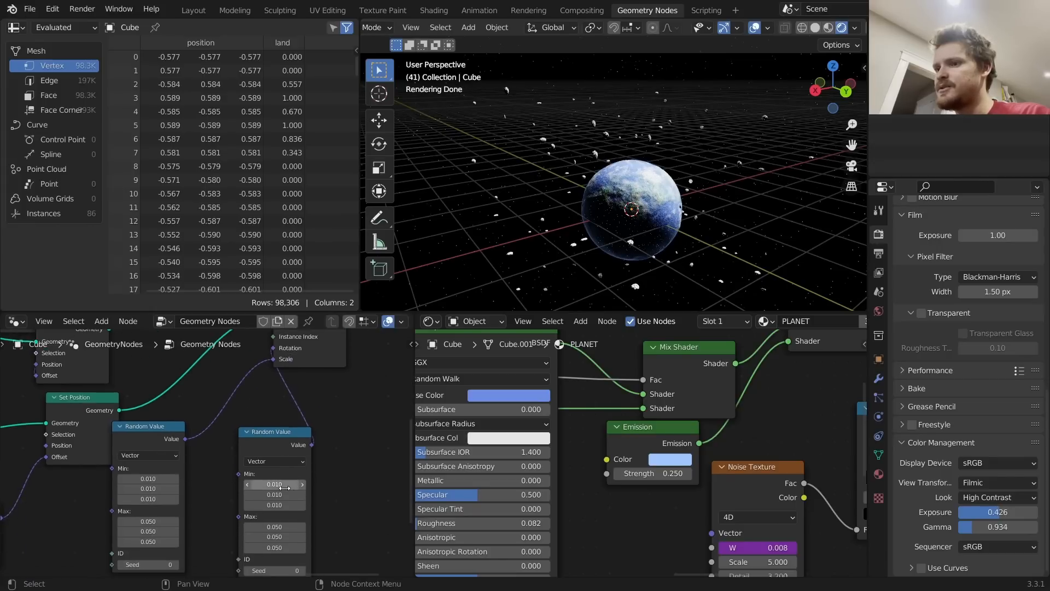
left_click_drag(283, 485, 218, 505)
left_click_drag(279, 528, 307, 548)
Cut the link from the random rotation to Instance on Points and undo the cut
middle_click_drag(296, 437, 264, 541)
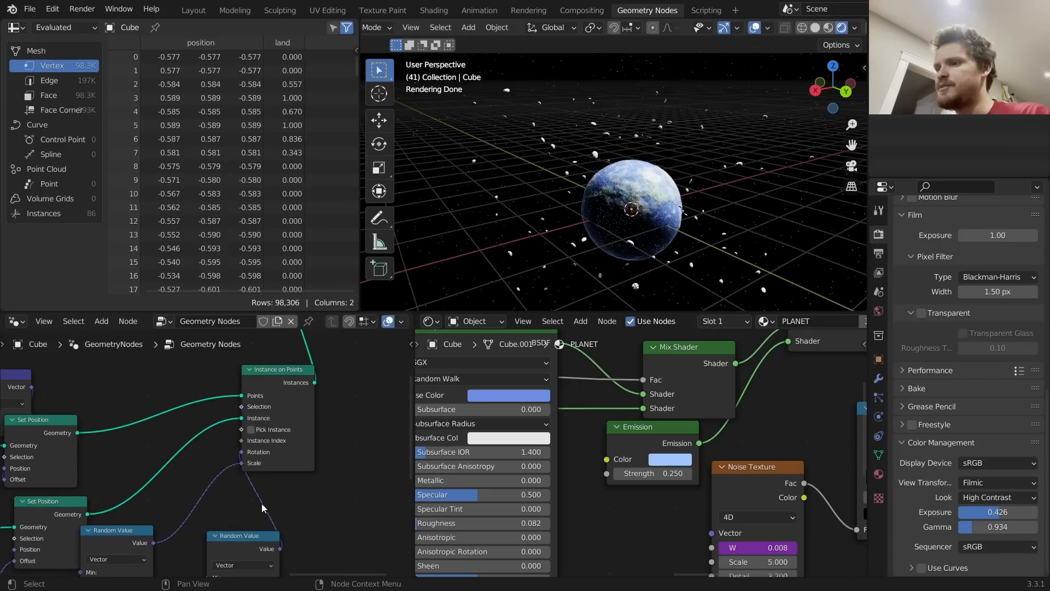
right_click_drag(241, 511, 336, 481, "ctrl")
key("ctrl+z")
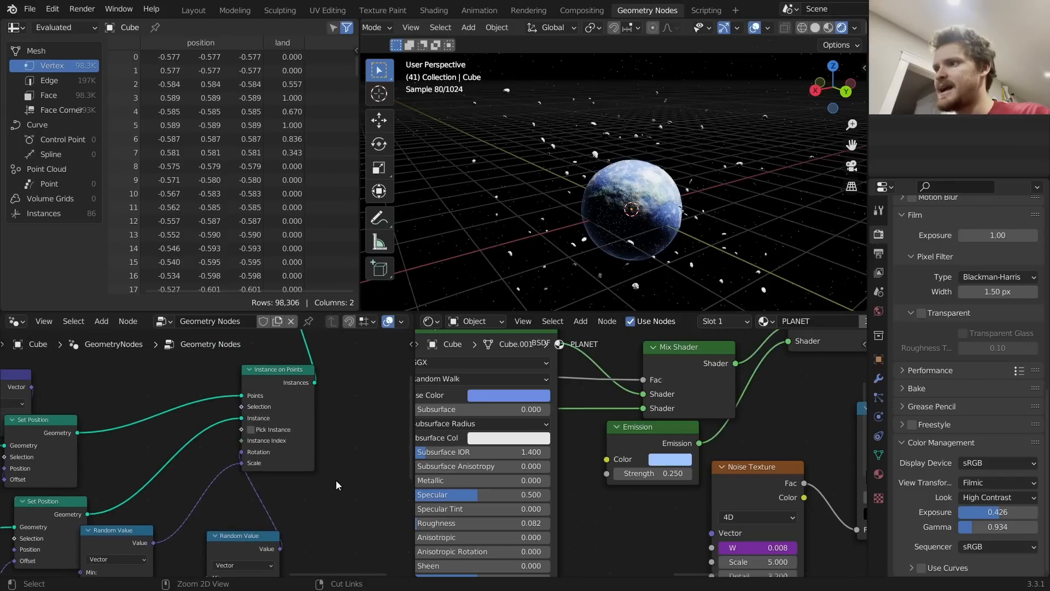
Play the animation in the rendered view to check the rotated rocks, and return to frame 1
key("space")
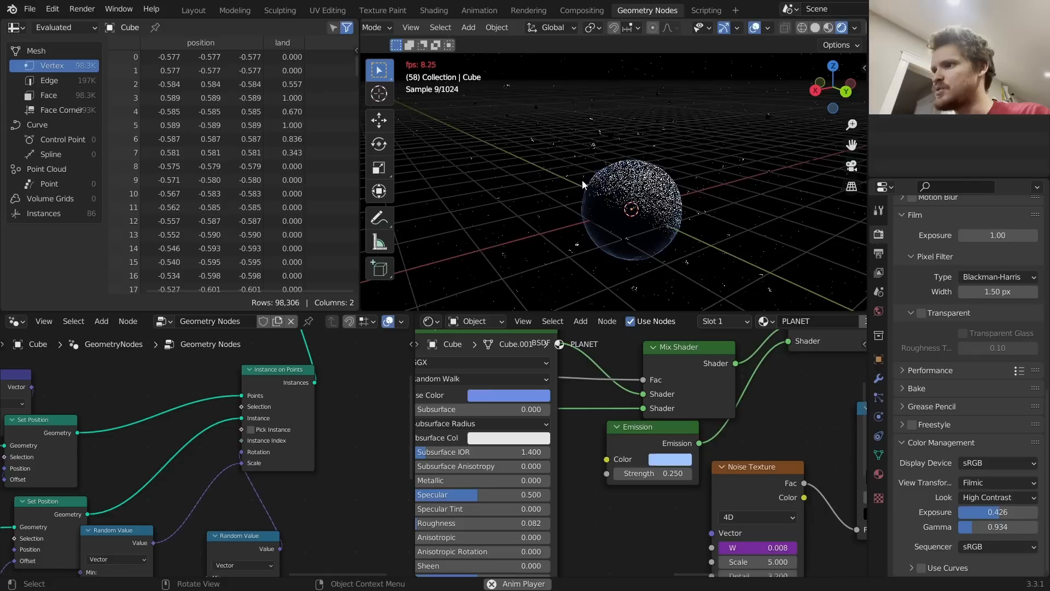
key("space")
middle_click_drag(176, 468, 451, 370)
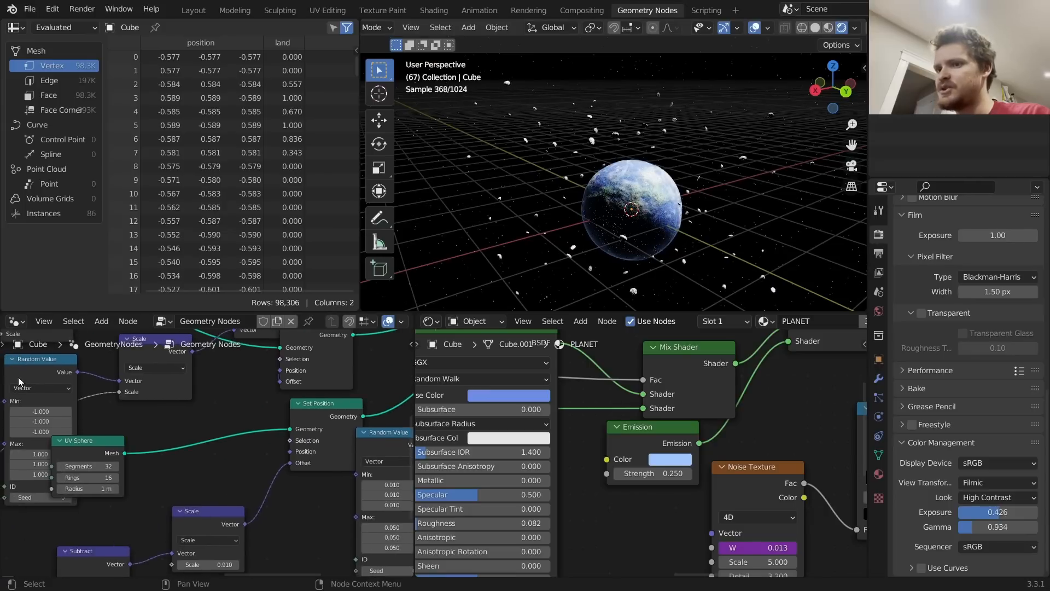
key("space")
key("space")
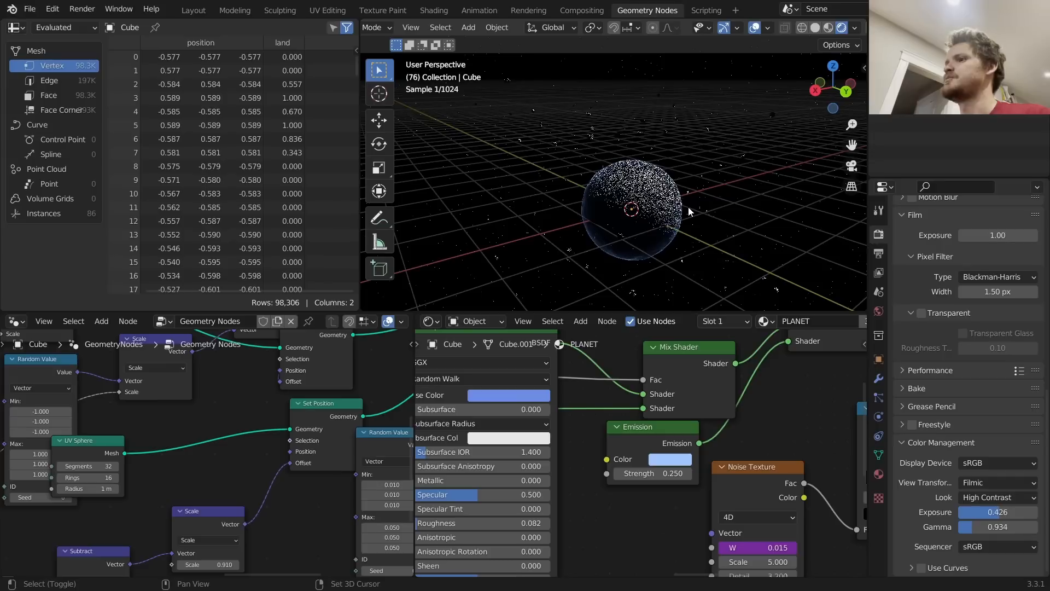
key("shift+Left")
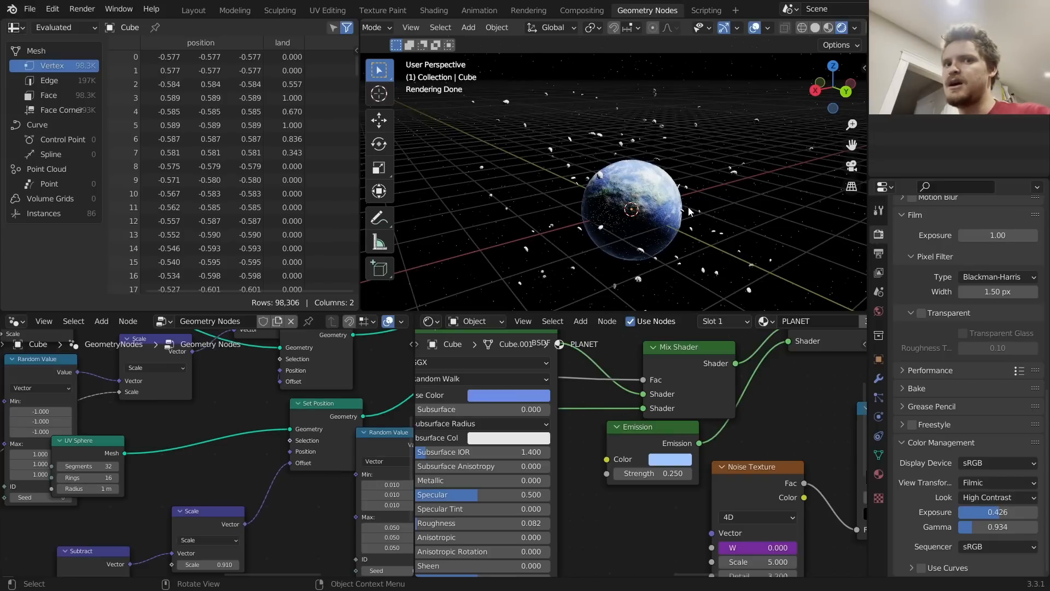
Move the Join Geometry and Group Output nodes away from Instance on Points to make room for another node
middle_click_drag(386, 377, 238, 416)
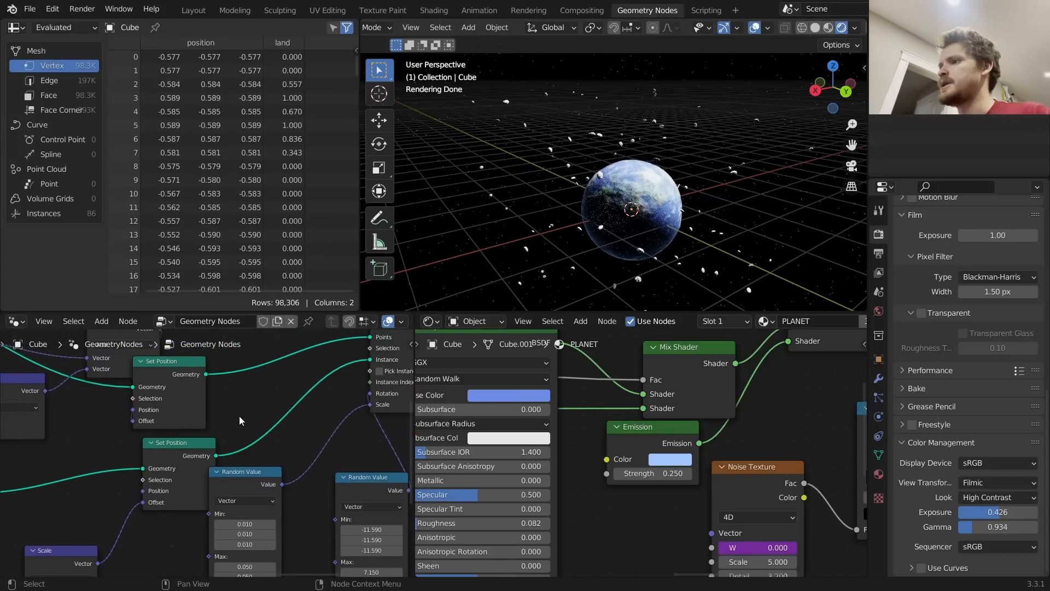
scroll(271, 418, "down", 6)
middle_click_drag(356, 403, 203, 515)
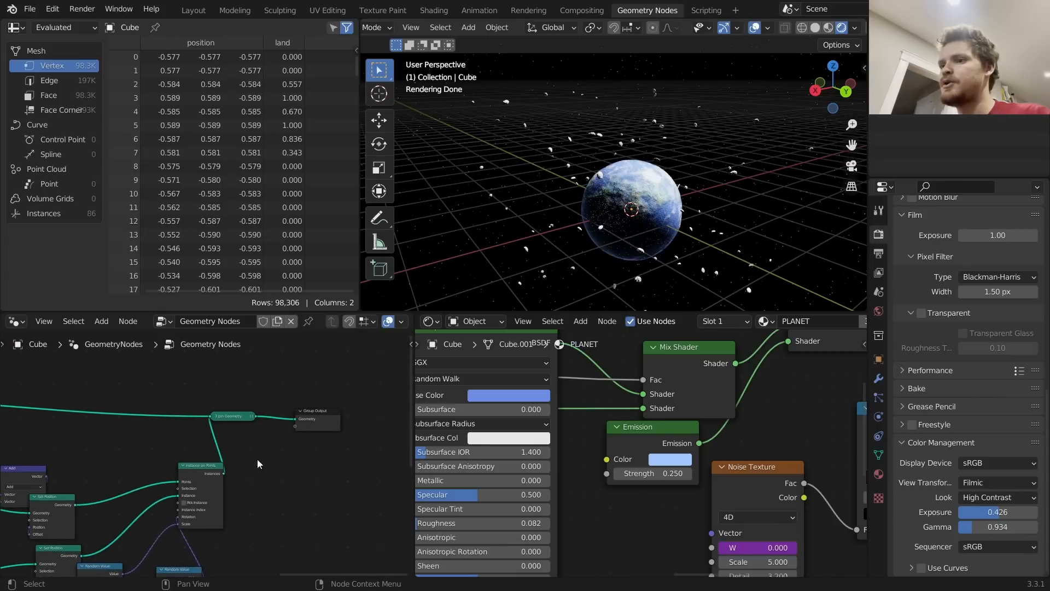
left_click_drag(319, 456, 237, 389)
key("g")
left_click(341, 401)
scroll(205, 453, "up", 4)
Insert a Set Material node between Instance on Points and Join Geometry
key("shift+a")
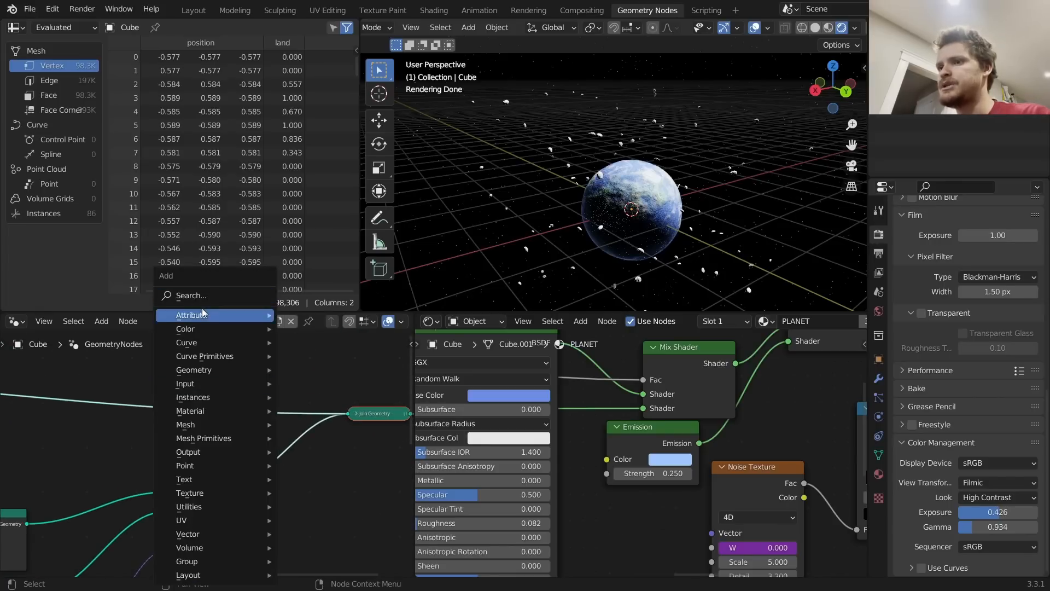
left_click(193, 301)
type("set")
left_click(241, 352)
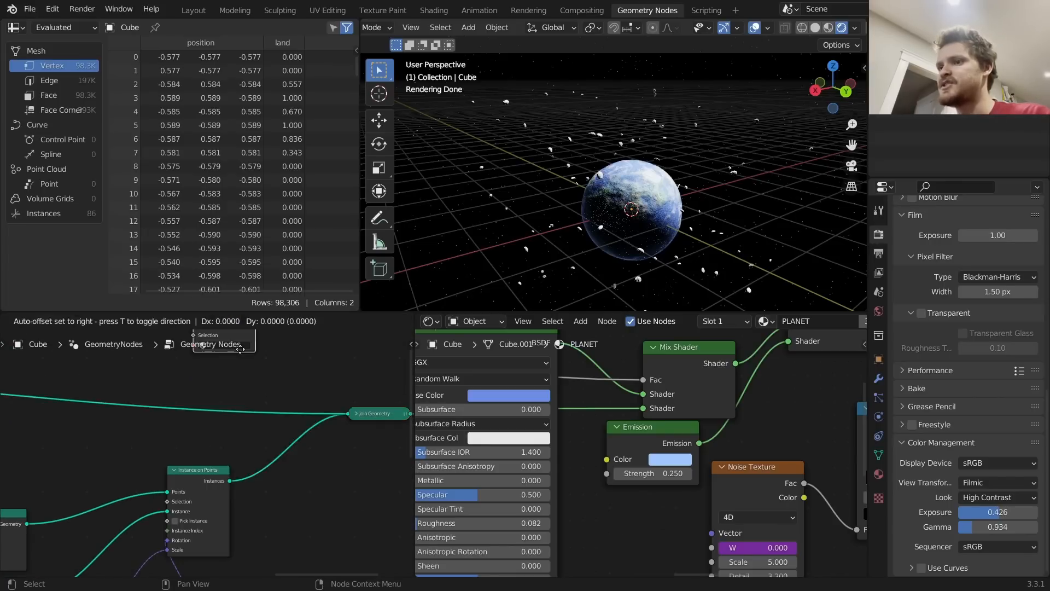
left_click(313, 486)
Make a single-user copy of the PLANET material named asteroid and assign it in the Set Material node
scroll(765, 326, "down", 4)
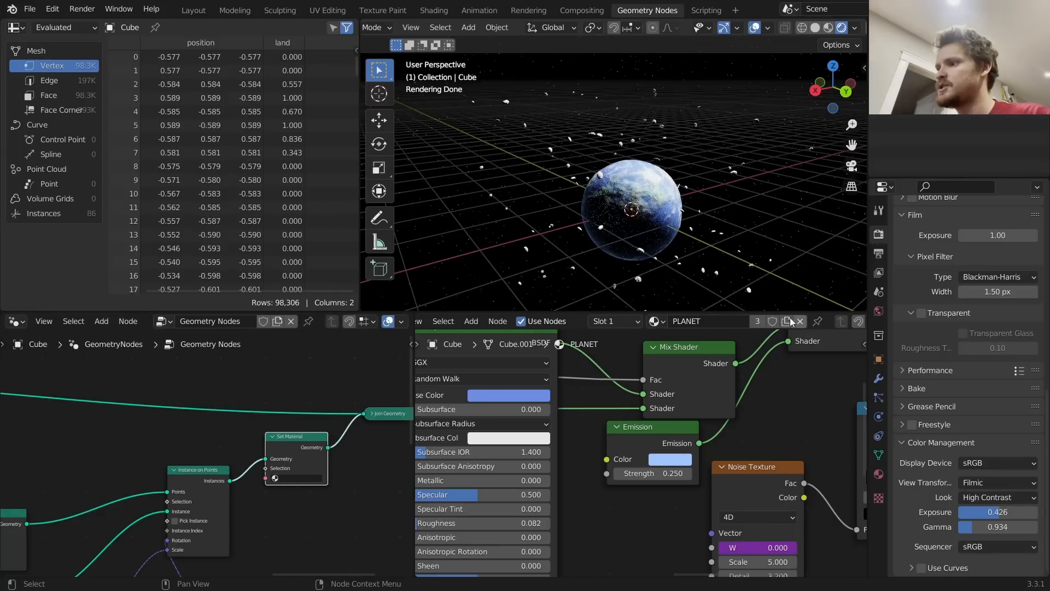
left_click(760, 321)
left_click(731, 321)
type("ast")
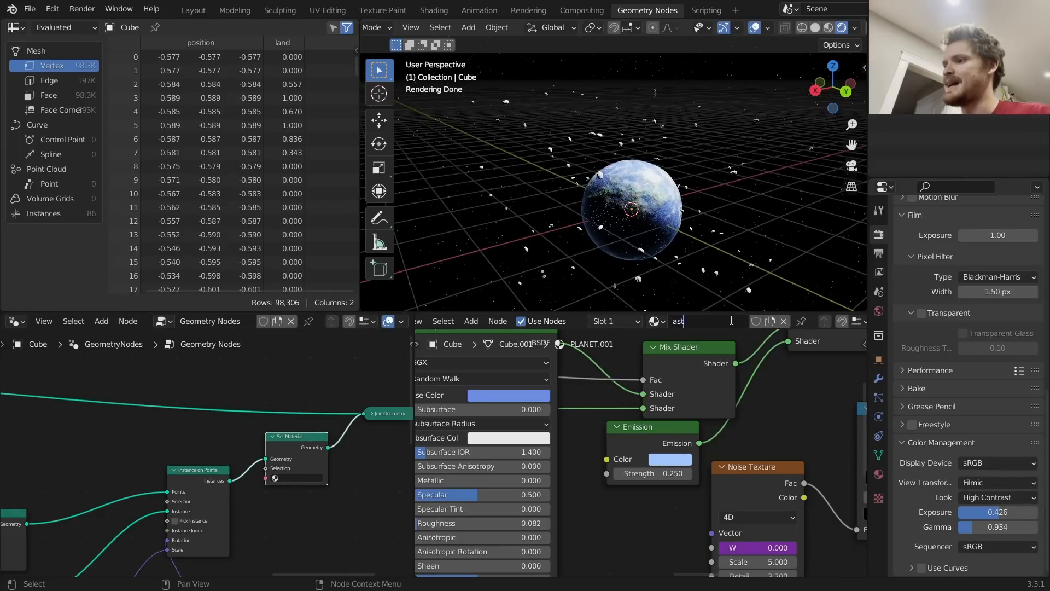
type("eroid")
key("Return")
left_click(300, 479)
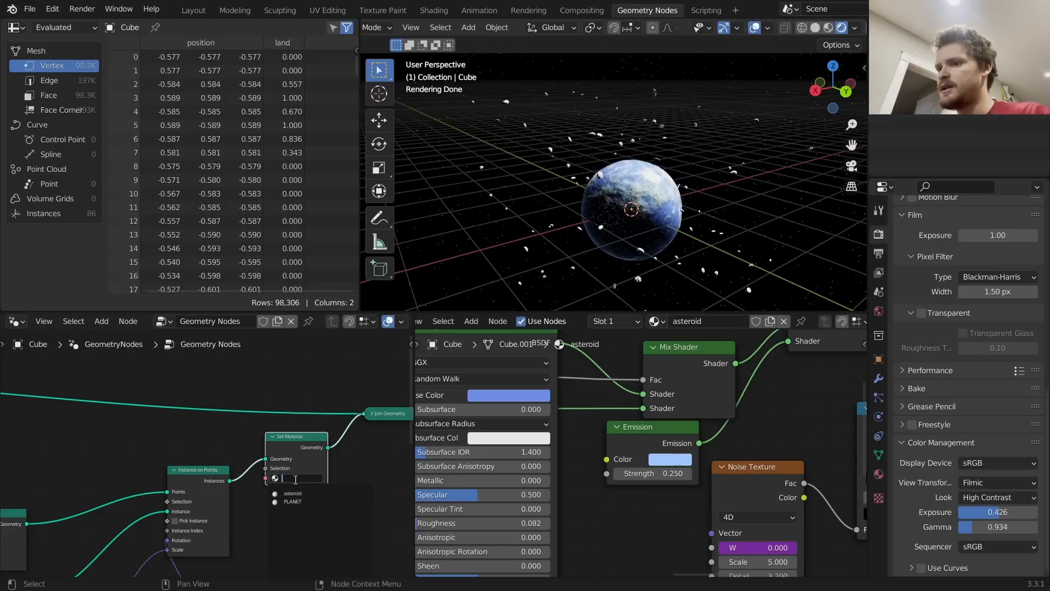
left_click(300, 492)
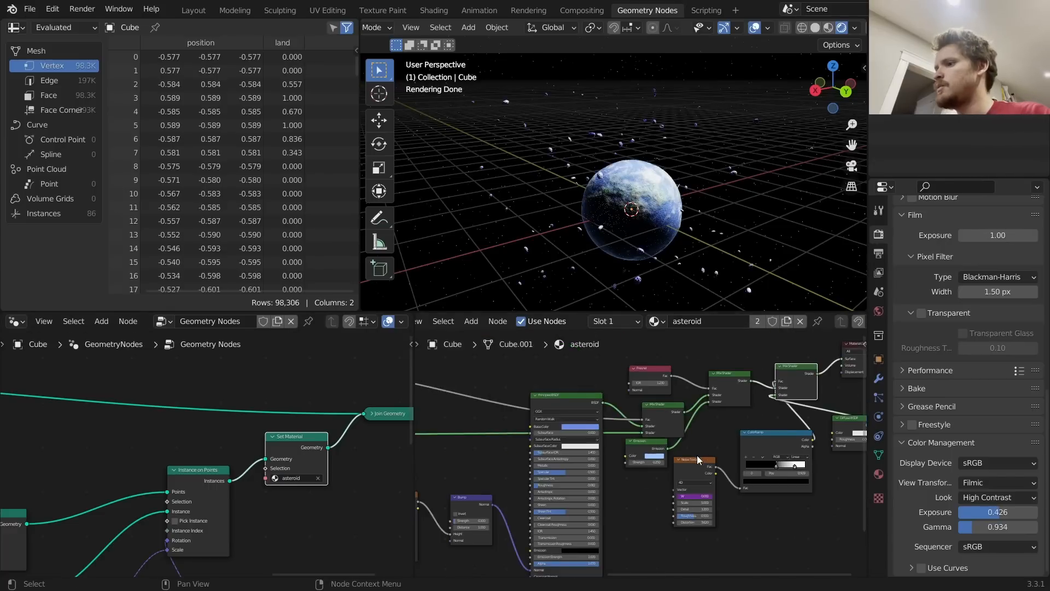
Delete every node of the asteroid material except the Material Output
key("Home")
scroll(696, 455, "down", 3)
left_click_drag(442, 532, 685, 388)
key("x")
left_click_drag(695, 494, 743, 449)
key("x")
Add a Principled BSDF node to the asteroid material and connect it to the Material Output's Surface
scroll(733, 452, "up", 8)
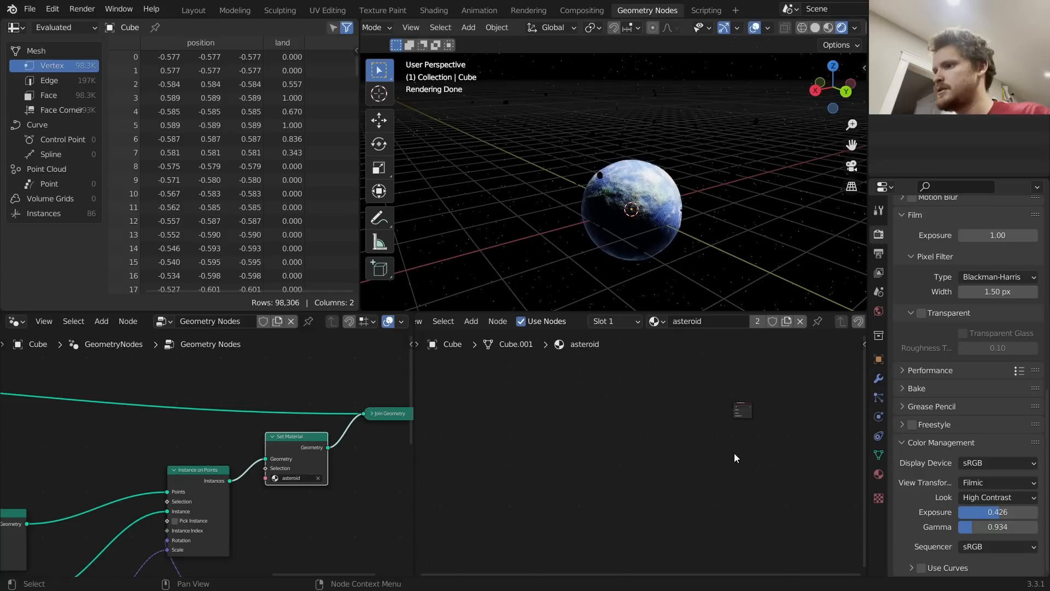
middle_click_drag(734, 441, 620, 487)
scroll(647, 444, "up", 5)
key("shift+a")
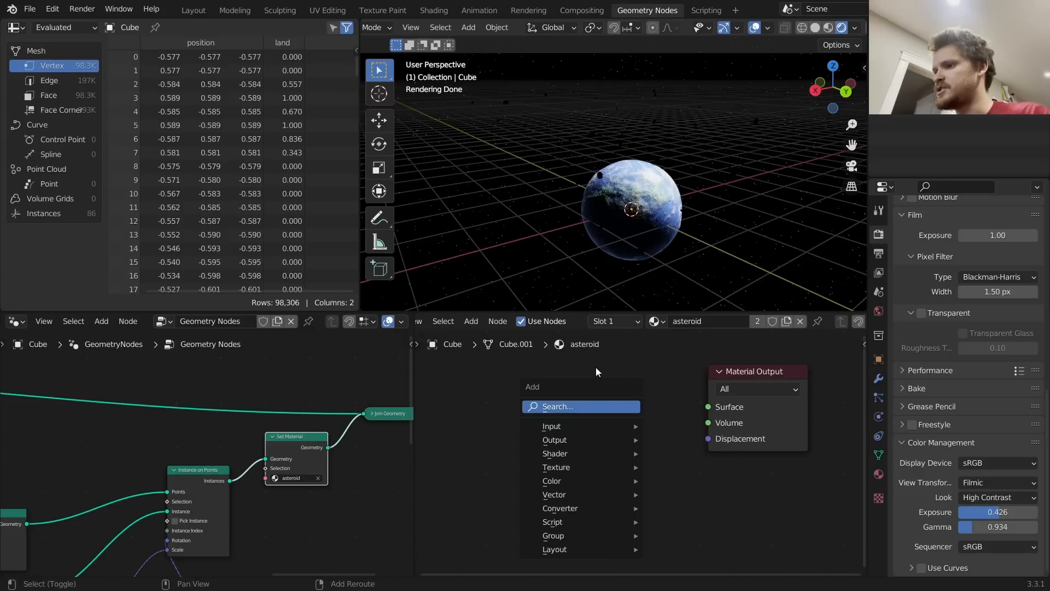
left_click(589, 404)
type("princ")
key("Return")
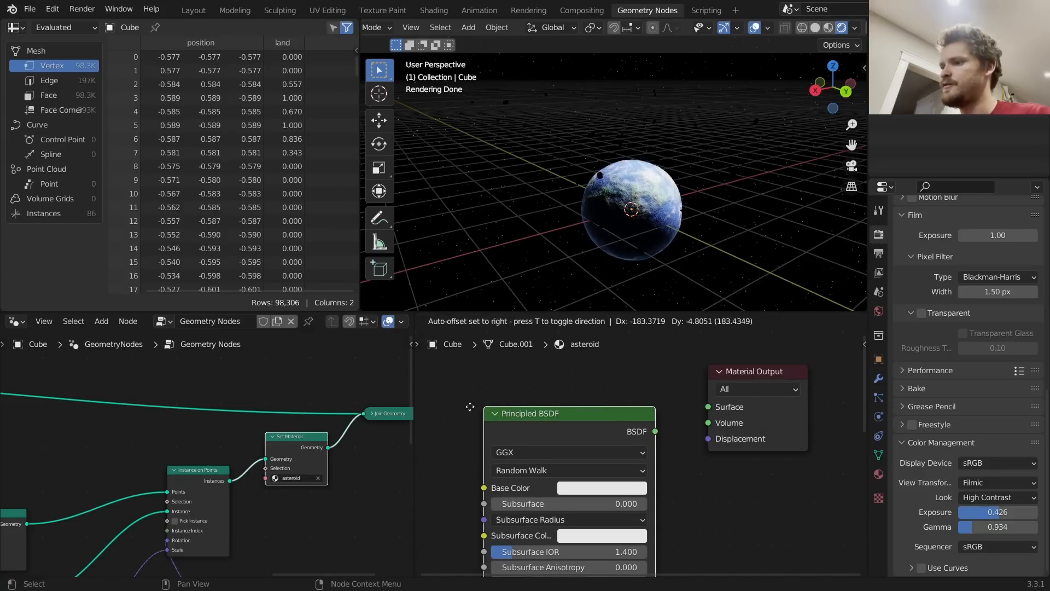
left_click(546, 418)
right_click_drag(546, 419, 730, 405, "alt")
Darken the Base Color of the asteroid material's Principled BSDF to a very dark grey
middle_click_drag(544, 458, 608, 385)
scroll(625, 415, "up", 1)
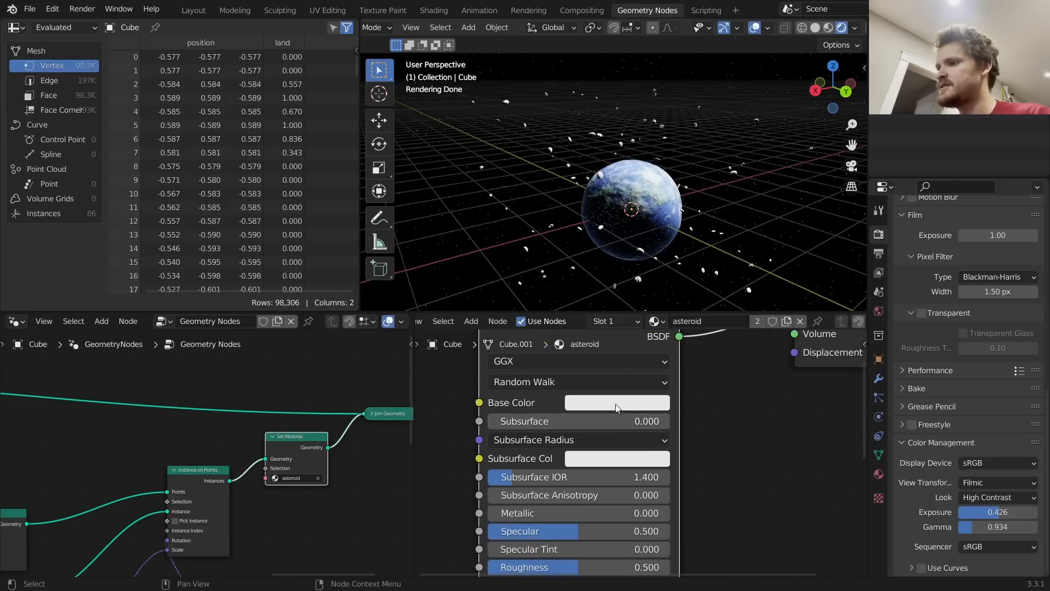
left_click(615, 405)
left_click(711, 274)
middle_click_drag(529, 479, 567, 422)
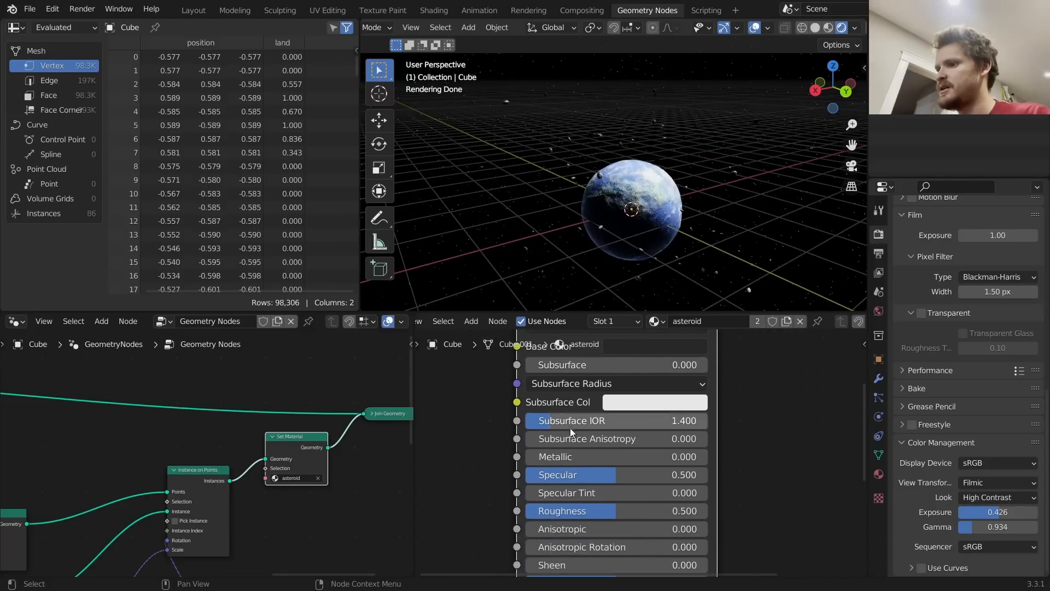
Raise the Roughness of the asteroid material's Principled BSDF to 0.842 and inspect the asteroids around the planet
left_click_drag(584, 506, 679, 510)
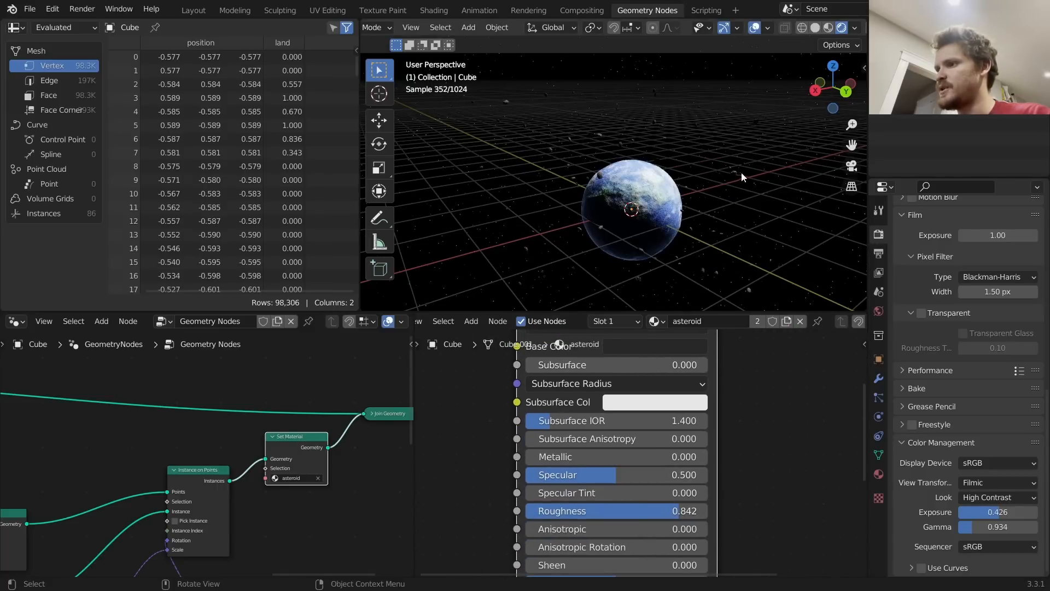
scroll(722, 229, "up", 5)
scroll(711, 230, "down", 2)
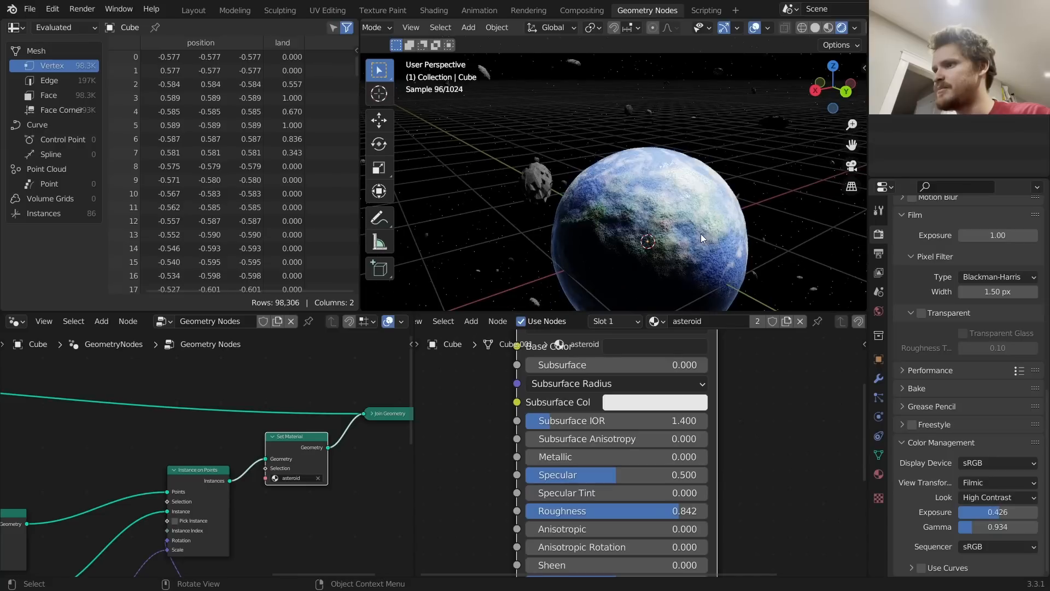
scroll(574, 238, "down", 2)
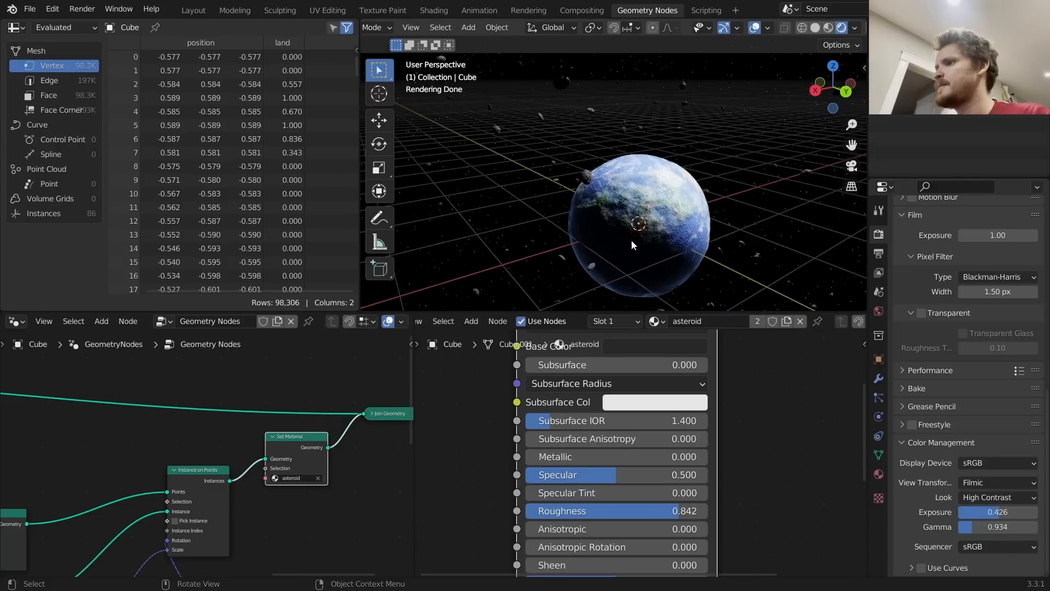
scroll(628, 236, "down", 1)
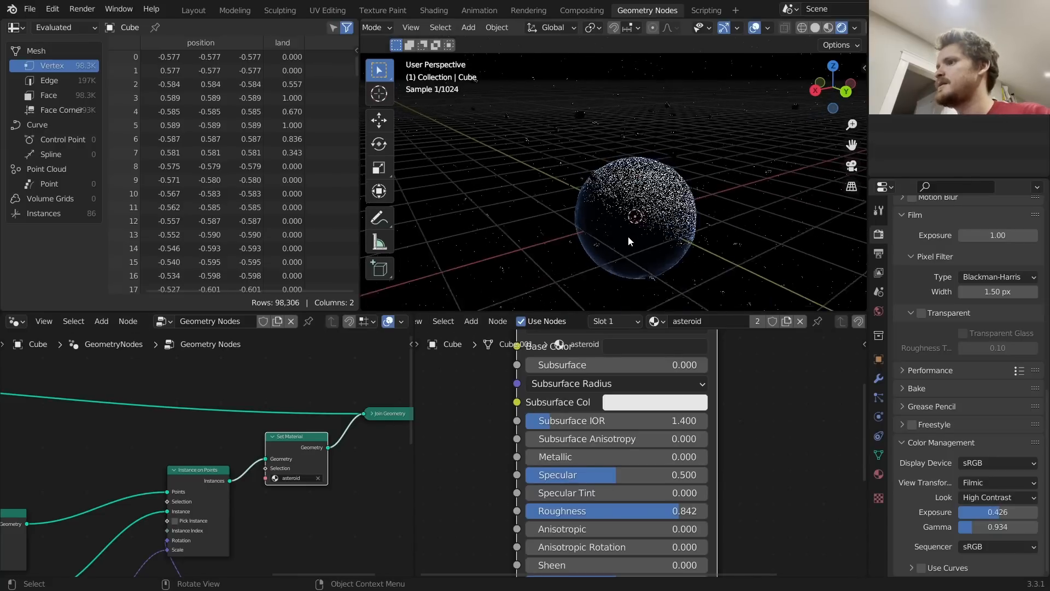
Hide the 3D viewport overlays and briefly play the animation to preview the asteroids moving around the planet
left_click(755, 28)
scroll(701, 191, "up", 1)
scroll(689, 211, "up", 2)
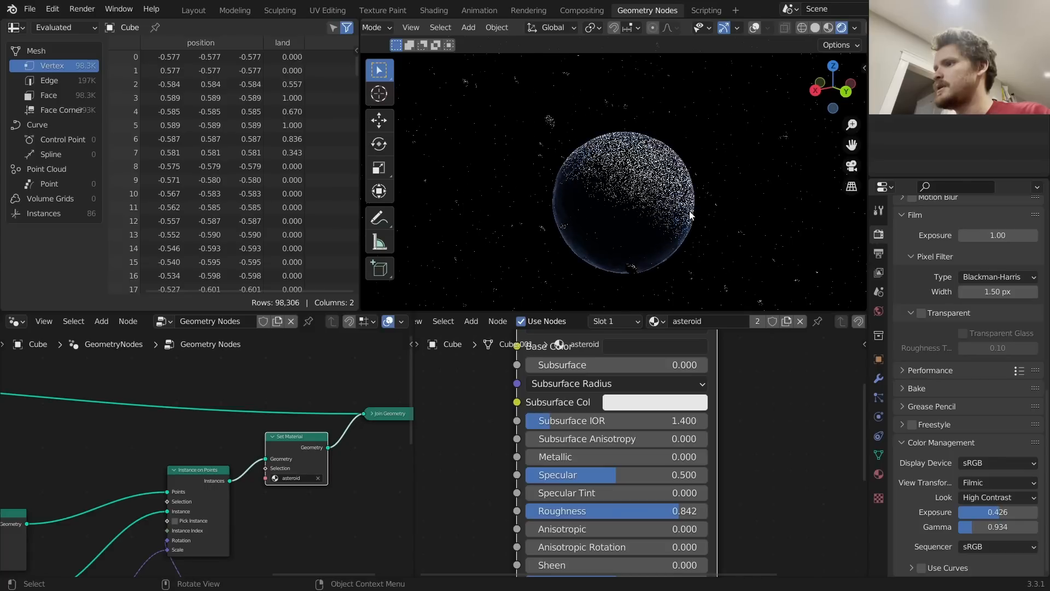
key("space")
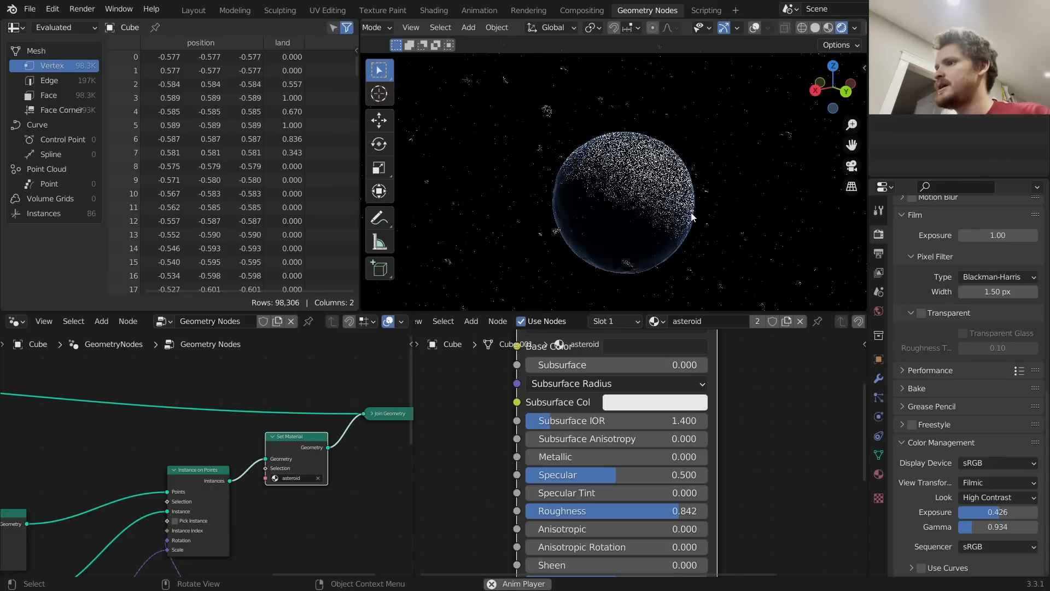
key("space")
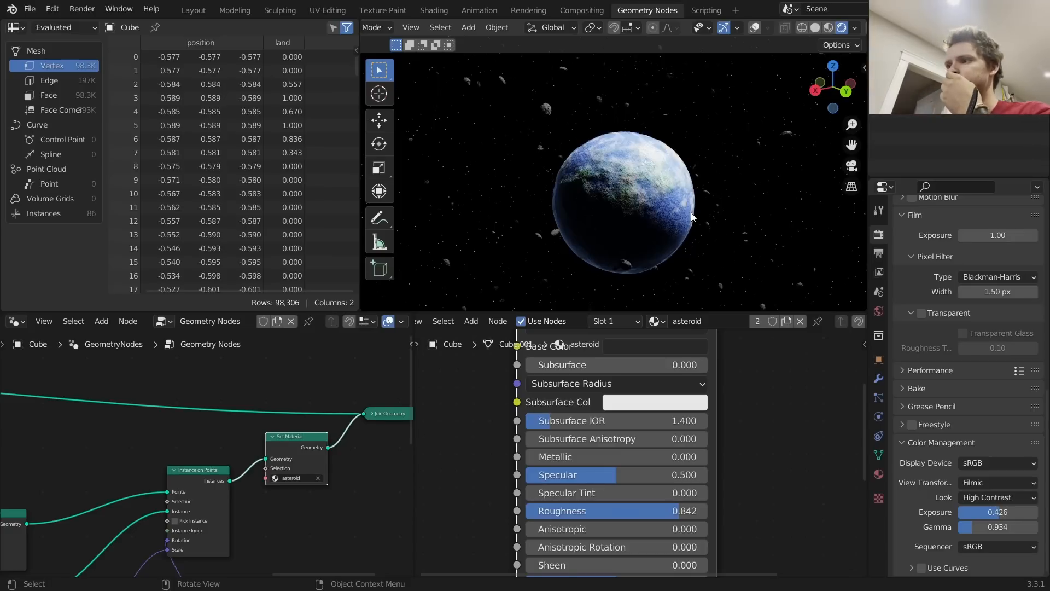